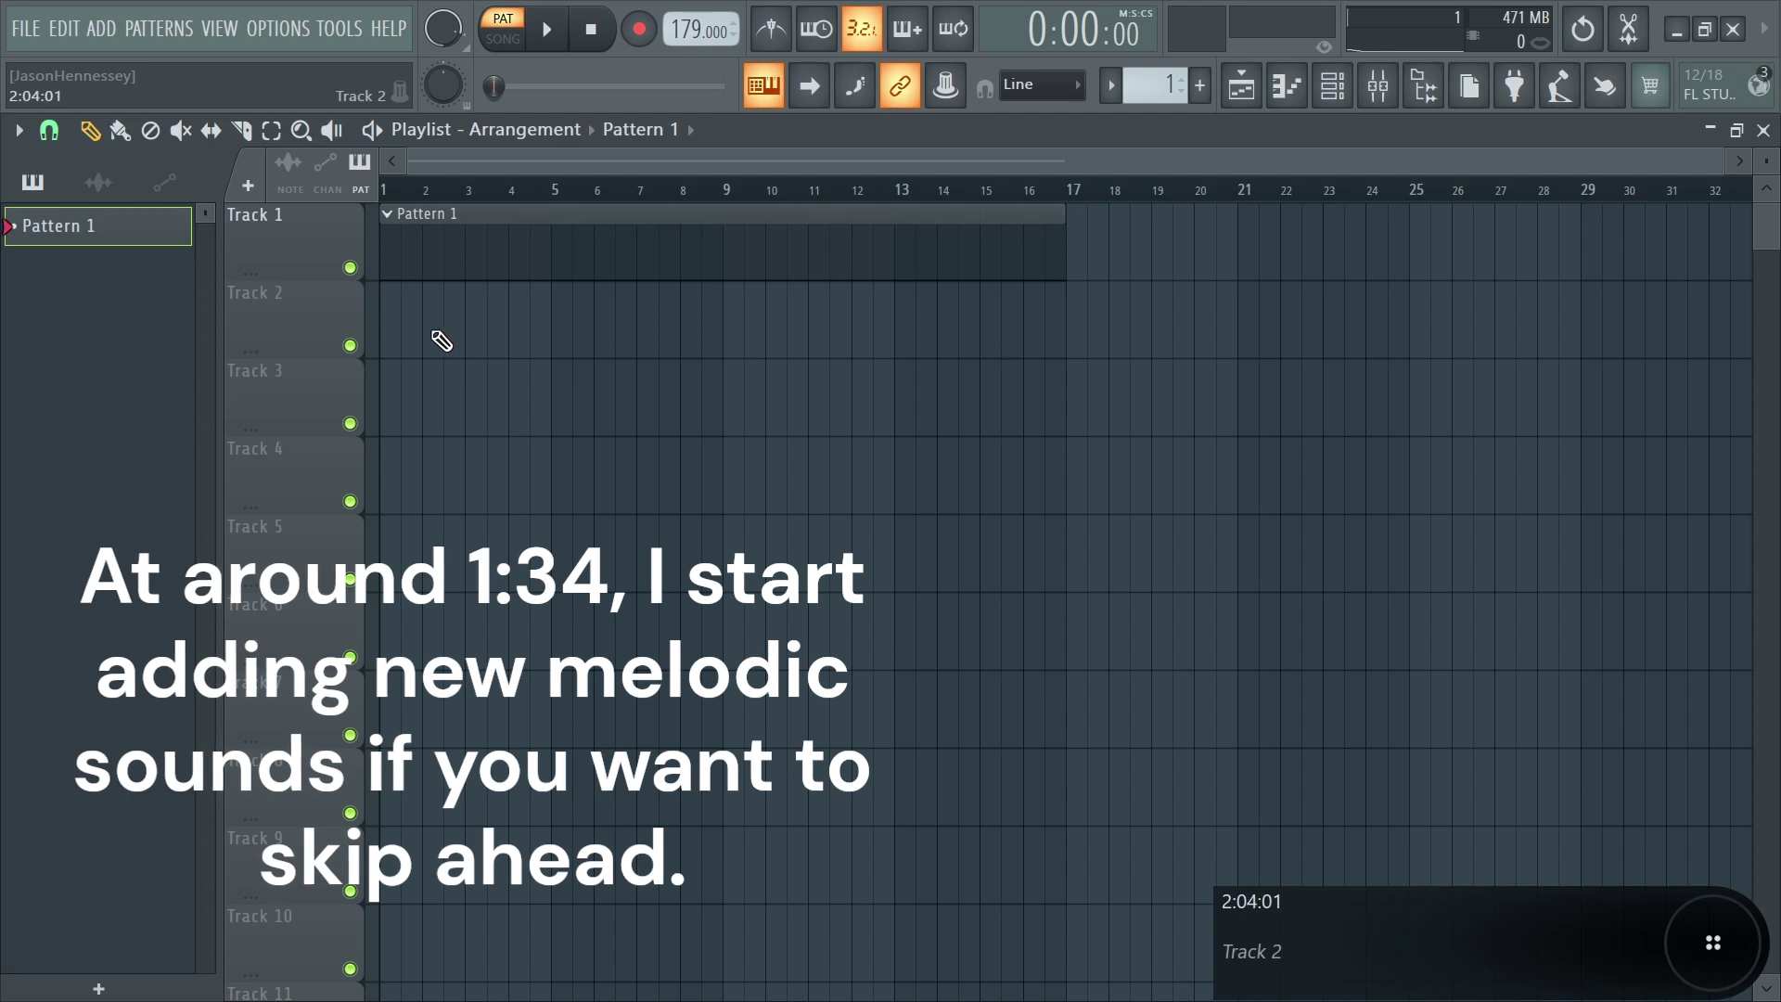
Set playback to song mode and look over the Sampler channel in the channel rack.
{"action": "left_click", "coordinate": [503, 35]}
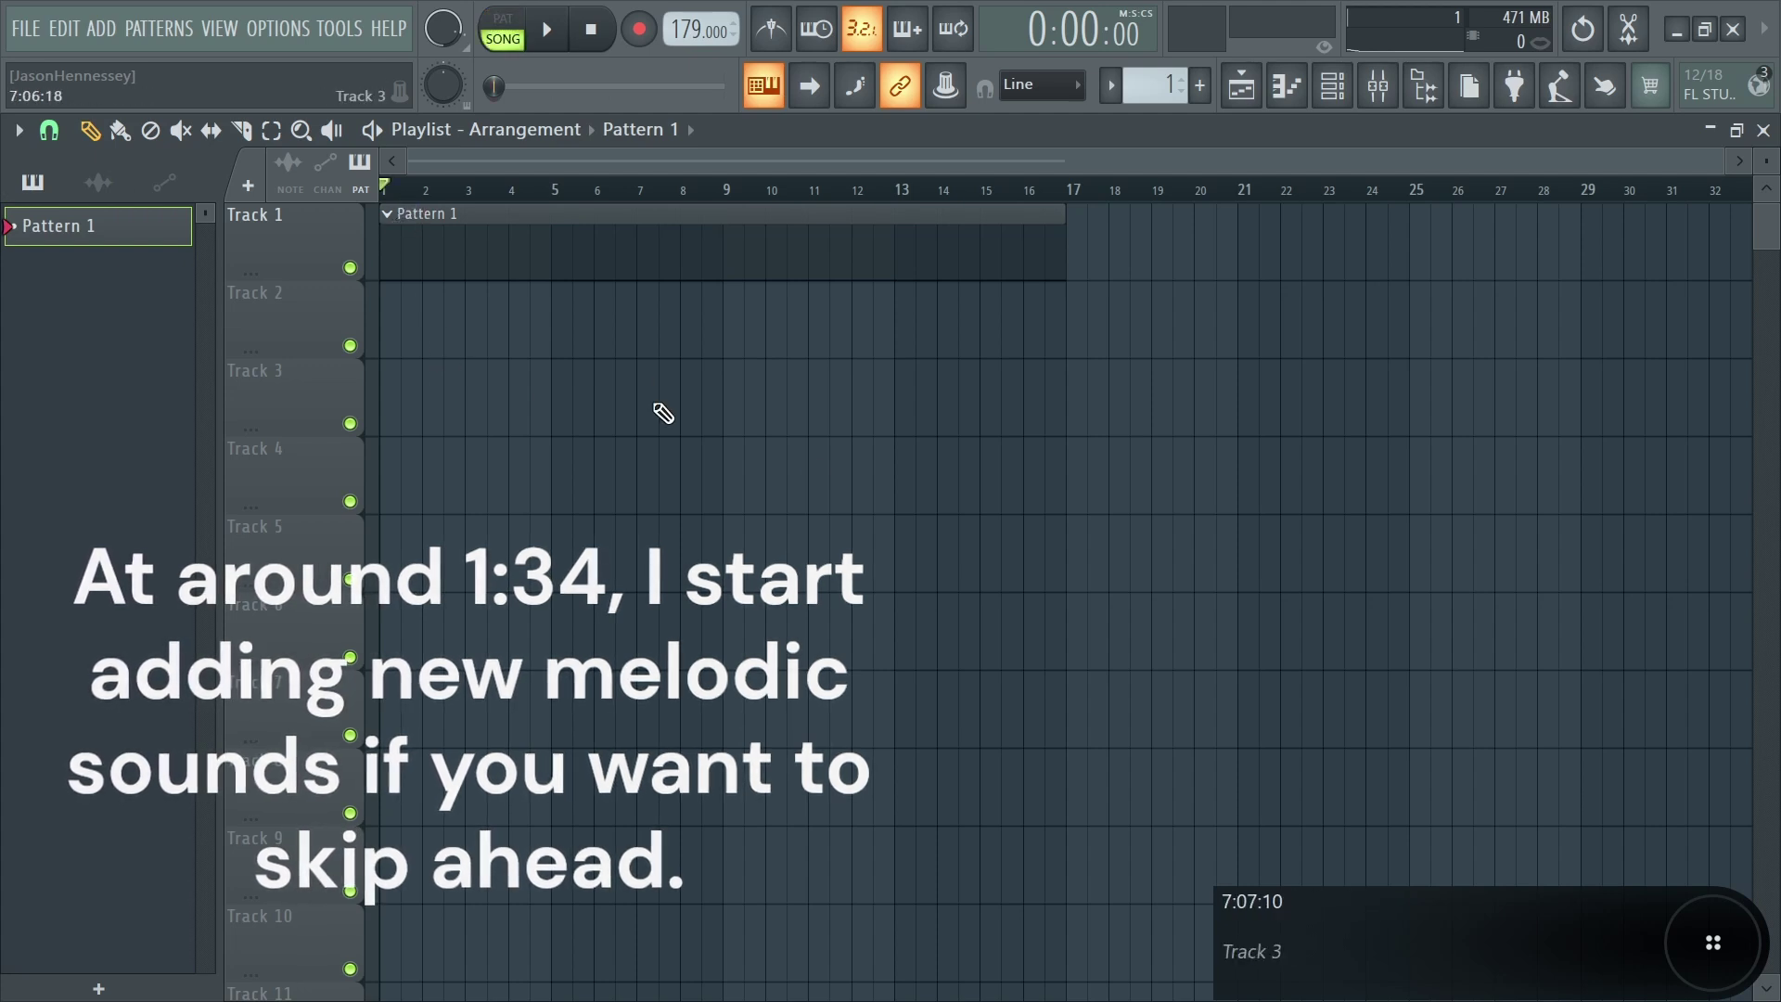
{"action": "left_click", "coordinate": [1332, 85]}
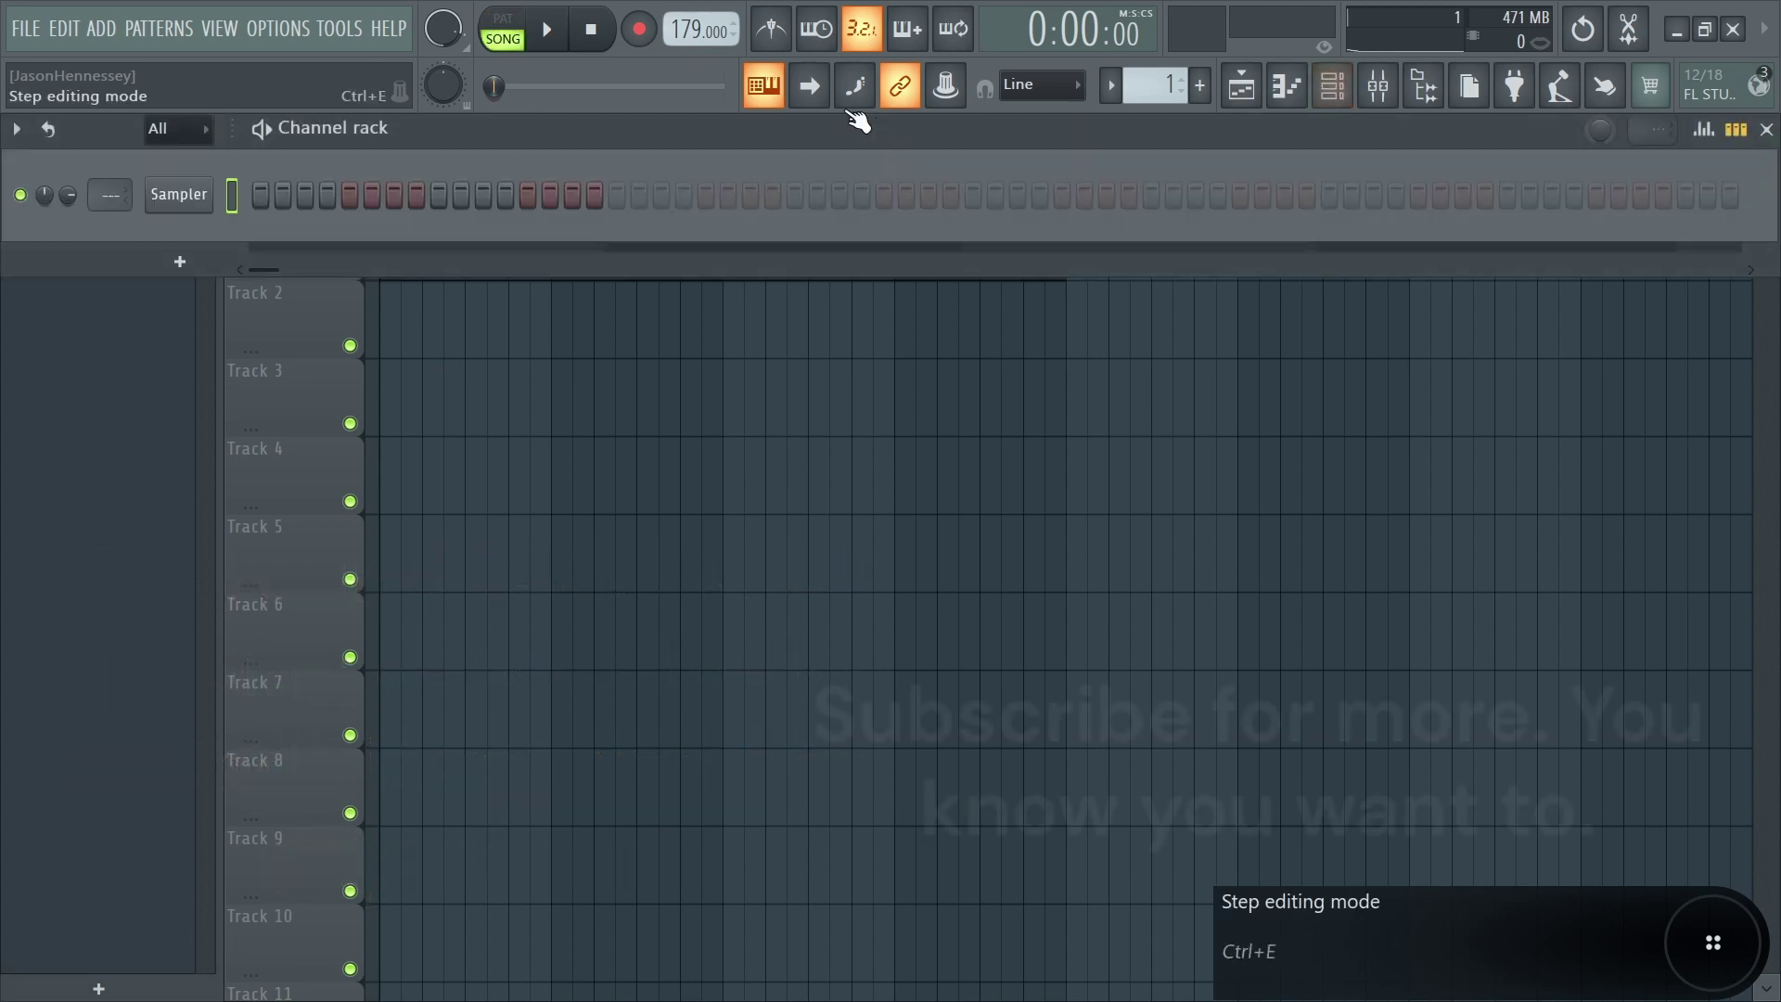
{"action": "left_click", "coordinate": [182, 191]}
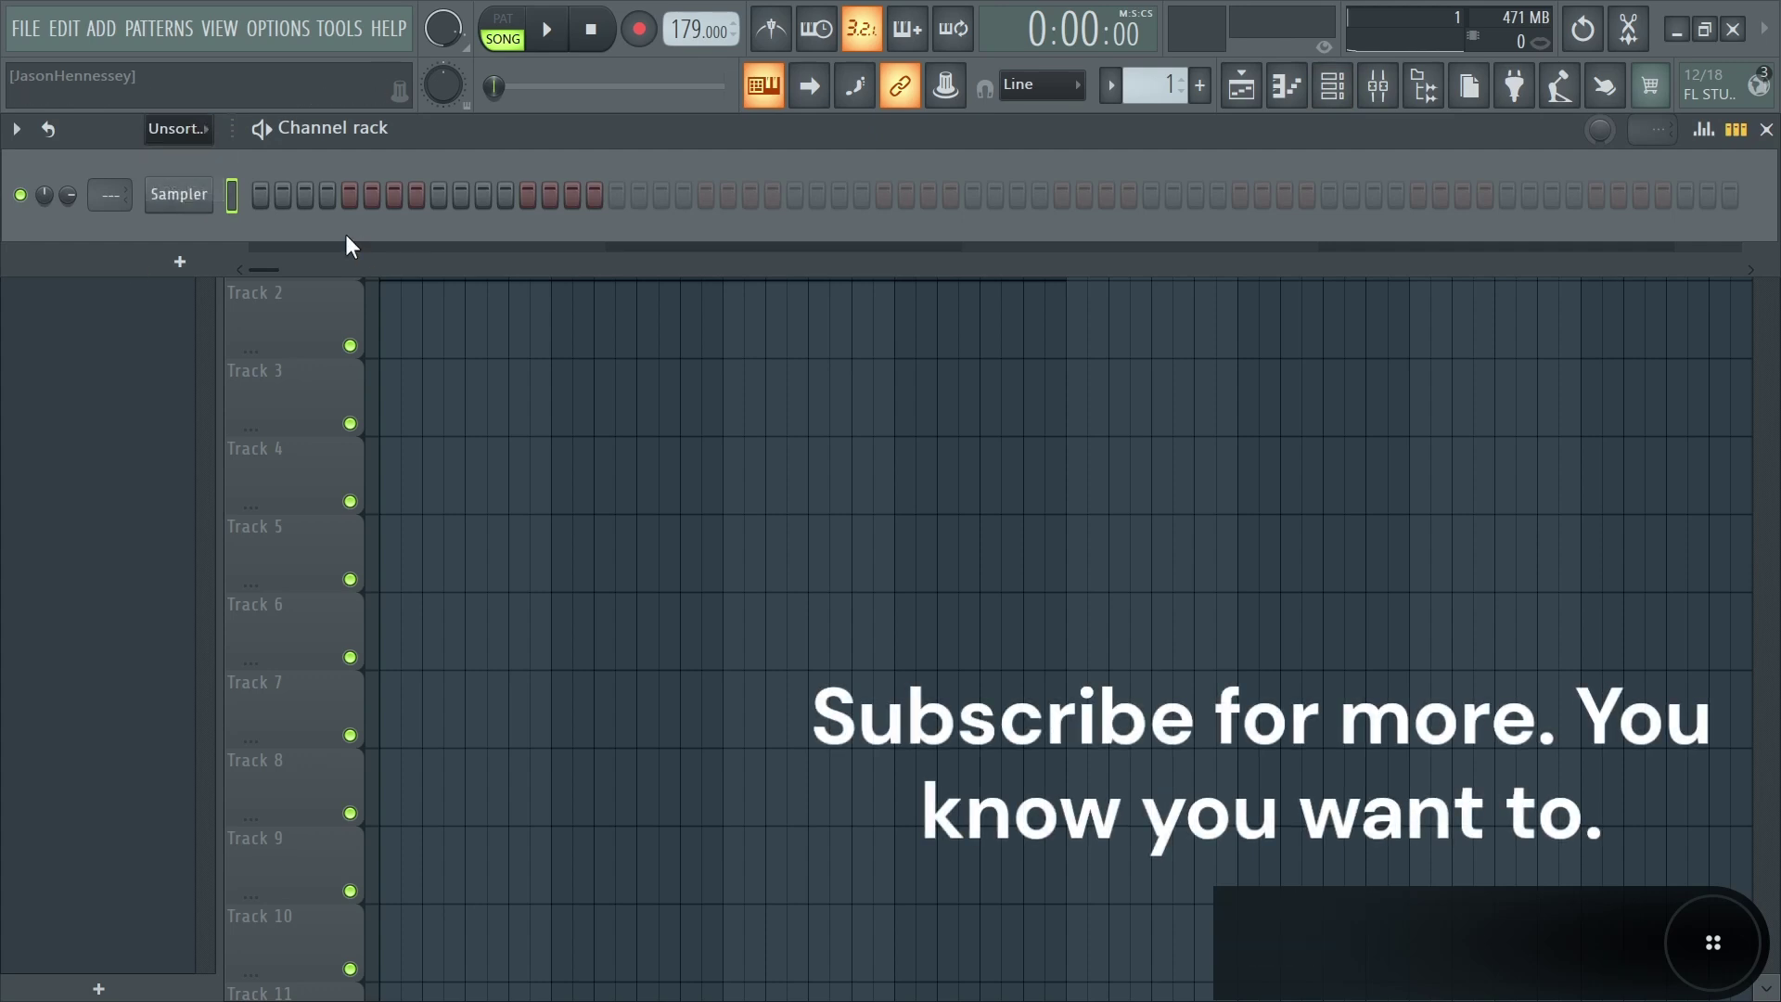
{"action": "left_click", "coordinate": [170, 128]}
{"action": "left_click", "coordinate": [180, 187]}
{"action": "left_click", "coordinate": [414, 318]}
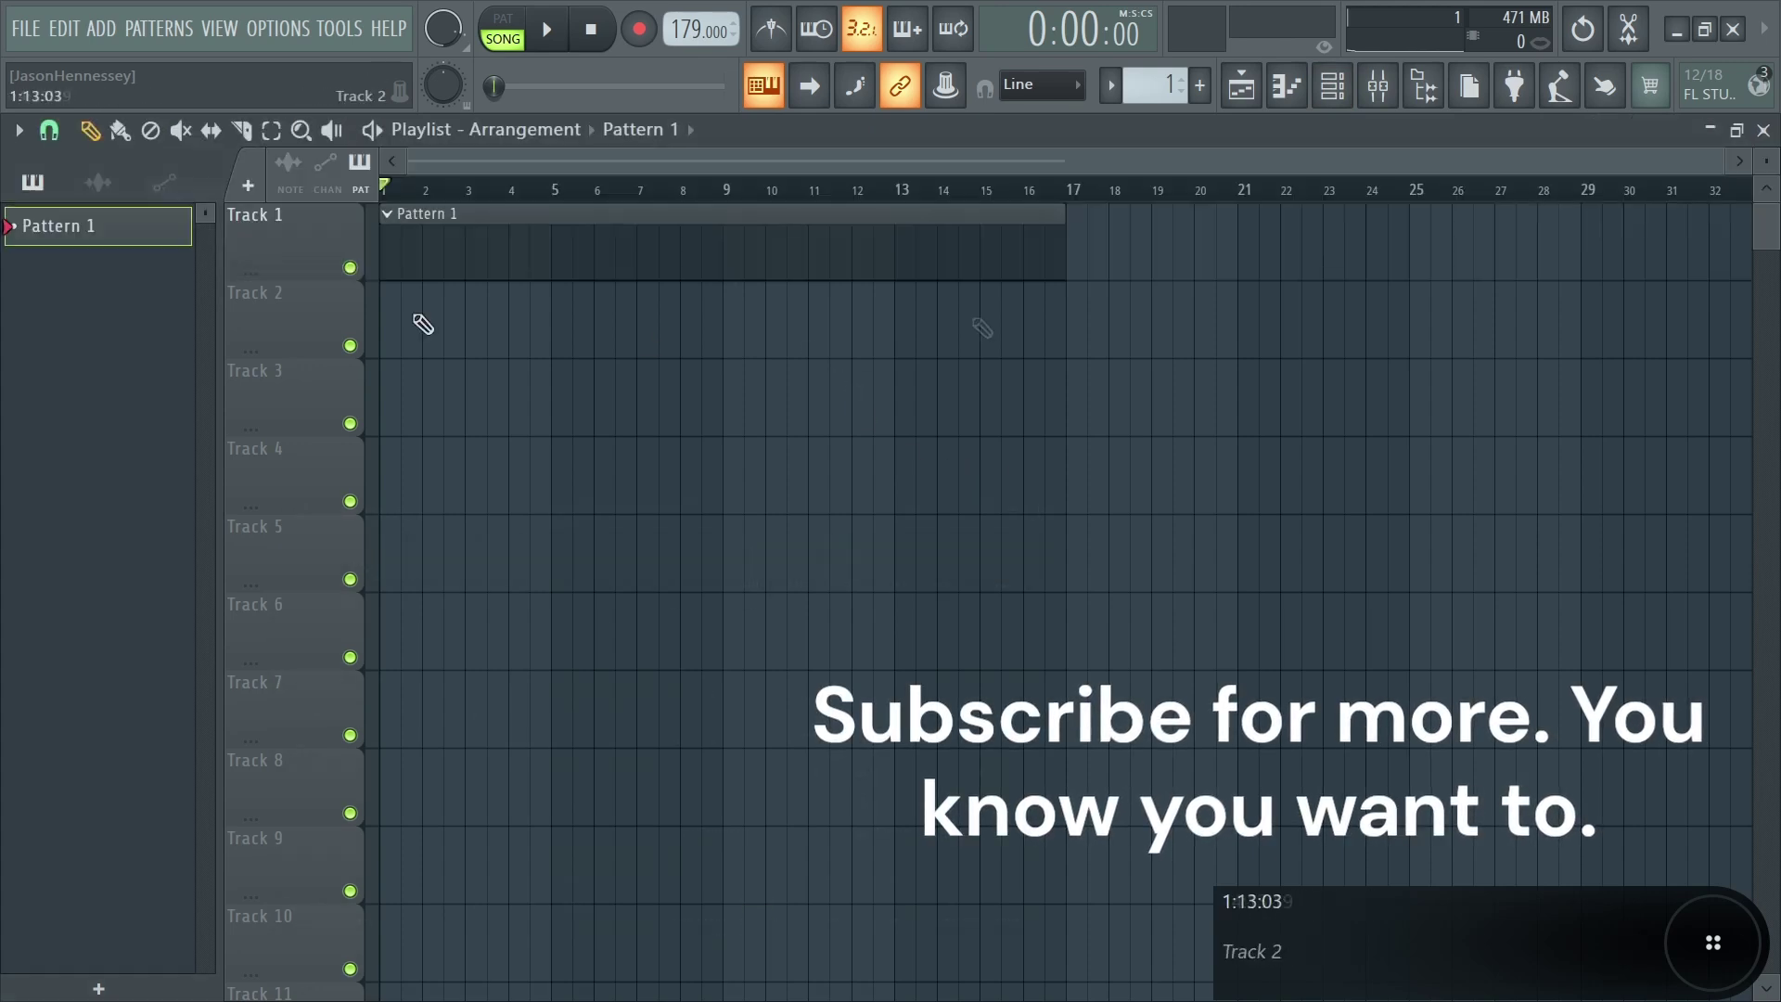
Look through the vox samples in the sound browser and open the Melody Loops folder.
{"action": "left_click", "coordinate": [1424, 85]}
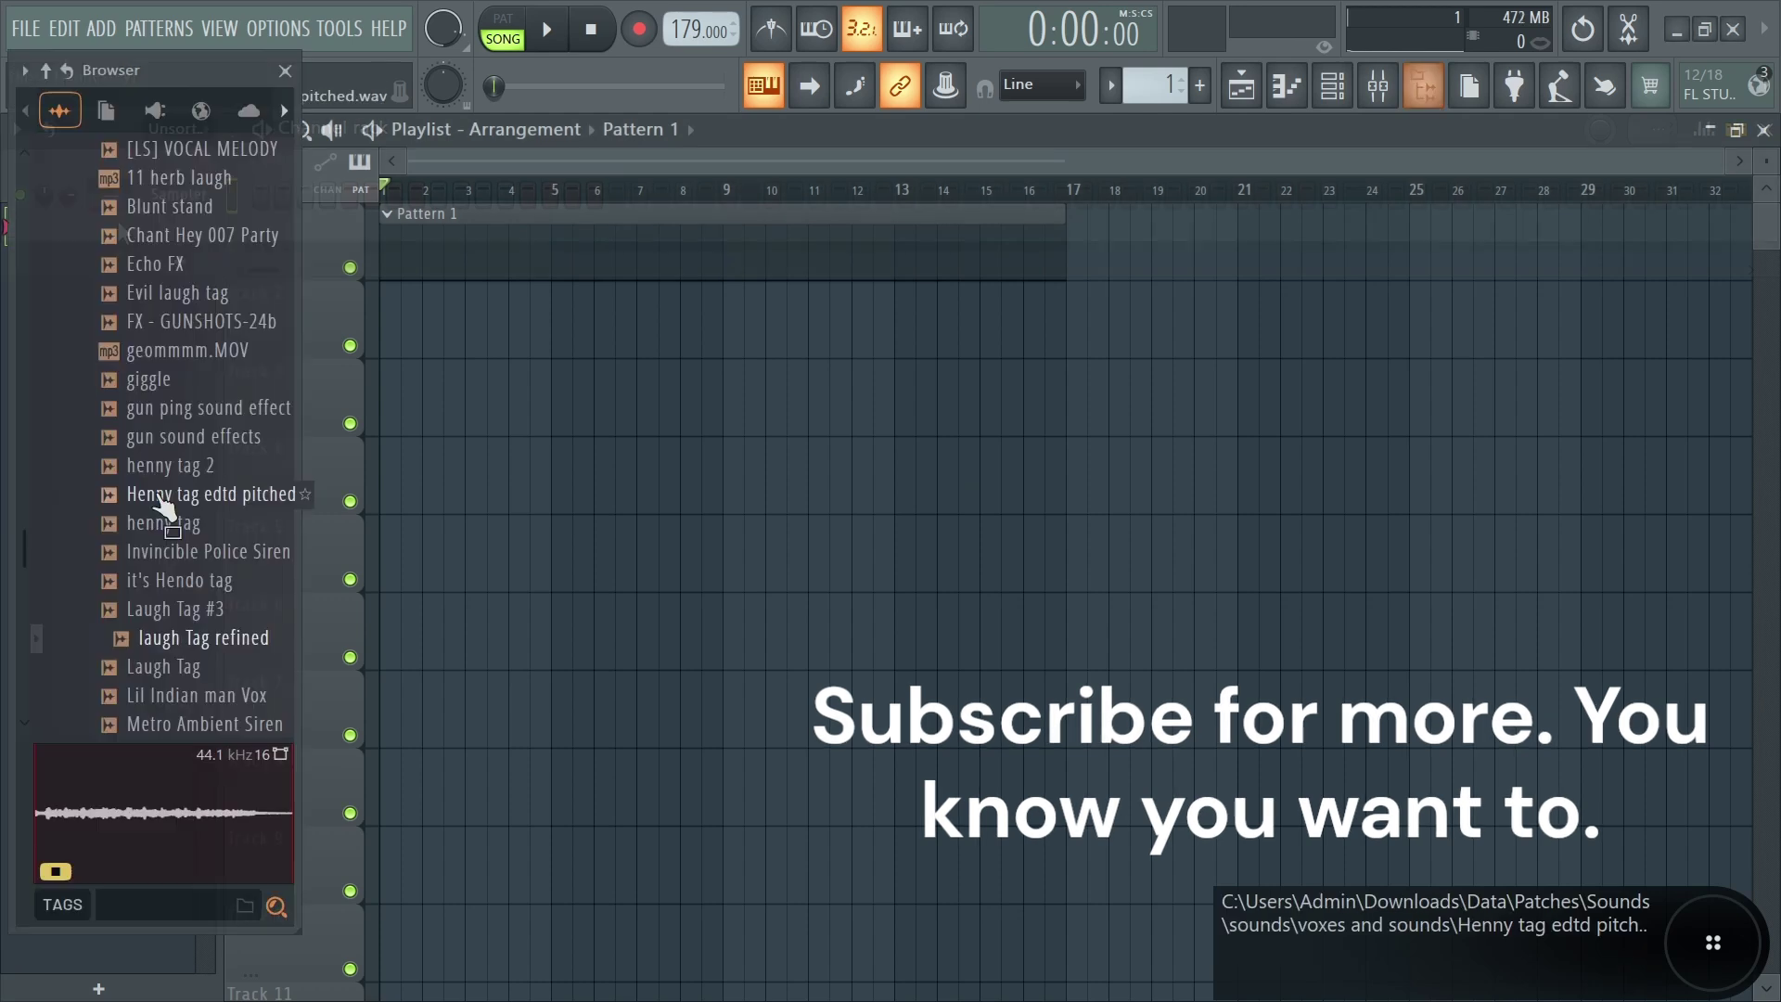
{"action": "scroll", "coordinate": [148, 531], "scroll_direction": "up", "scroll_amount": 5}
{"action": "left_click", "coordinate": [144, 640]}
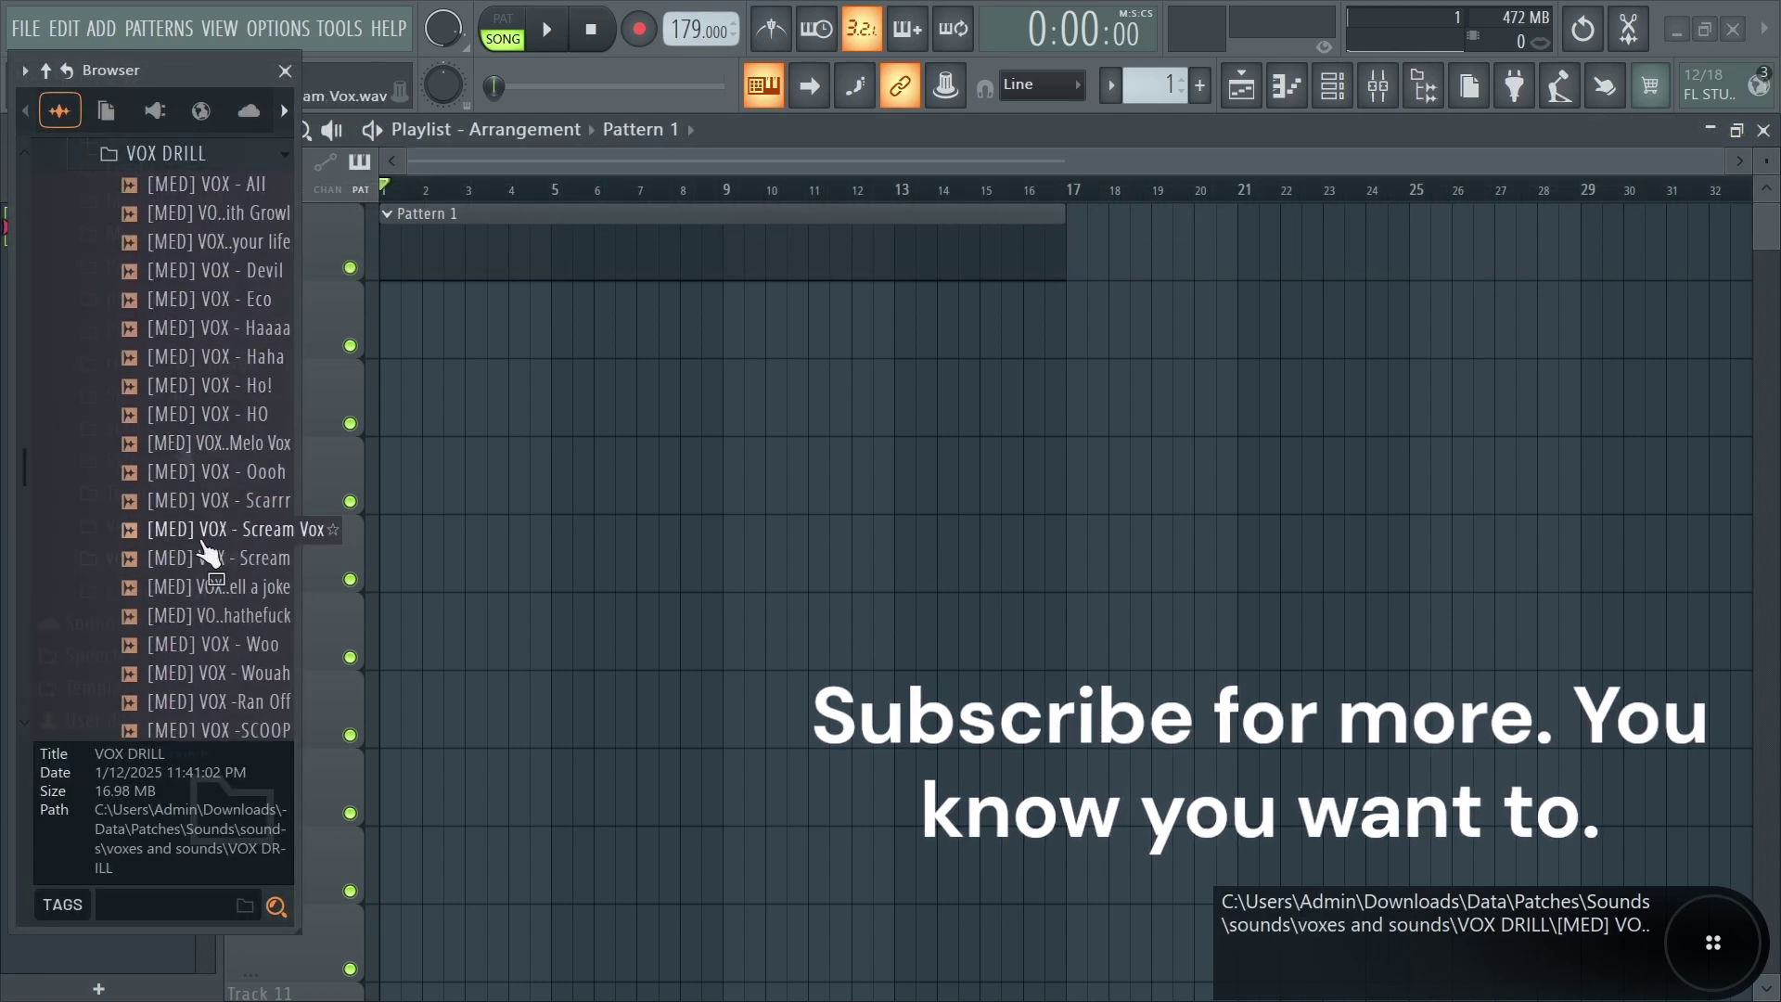
{"action": "scroll", "coordinate": [163, 289], "scroll_direction": "up", "scroll_amount": 4}
{"action": "left_click", "coordinate": [149, 506]}
{"action": "key", "text": "space"}
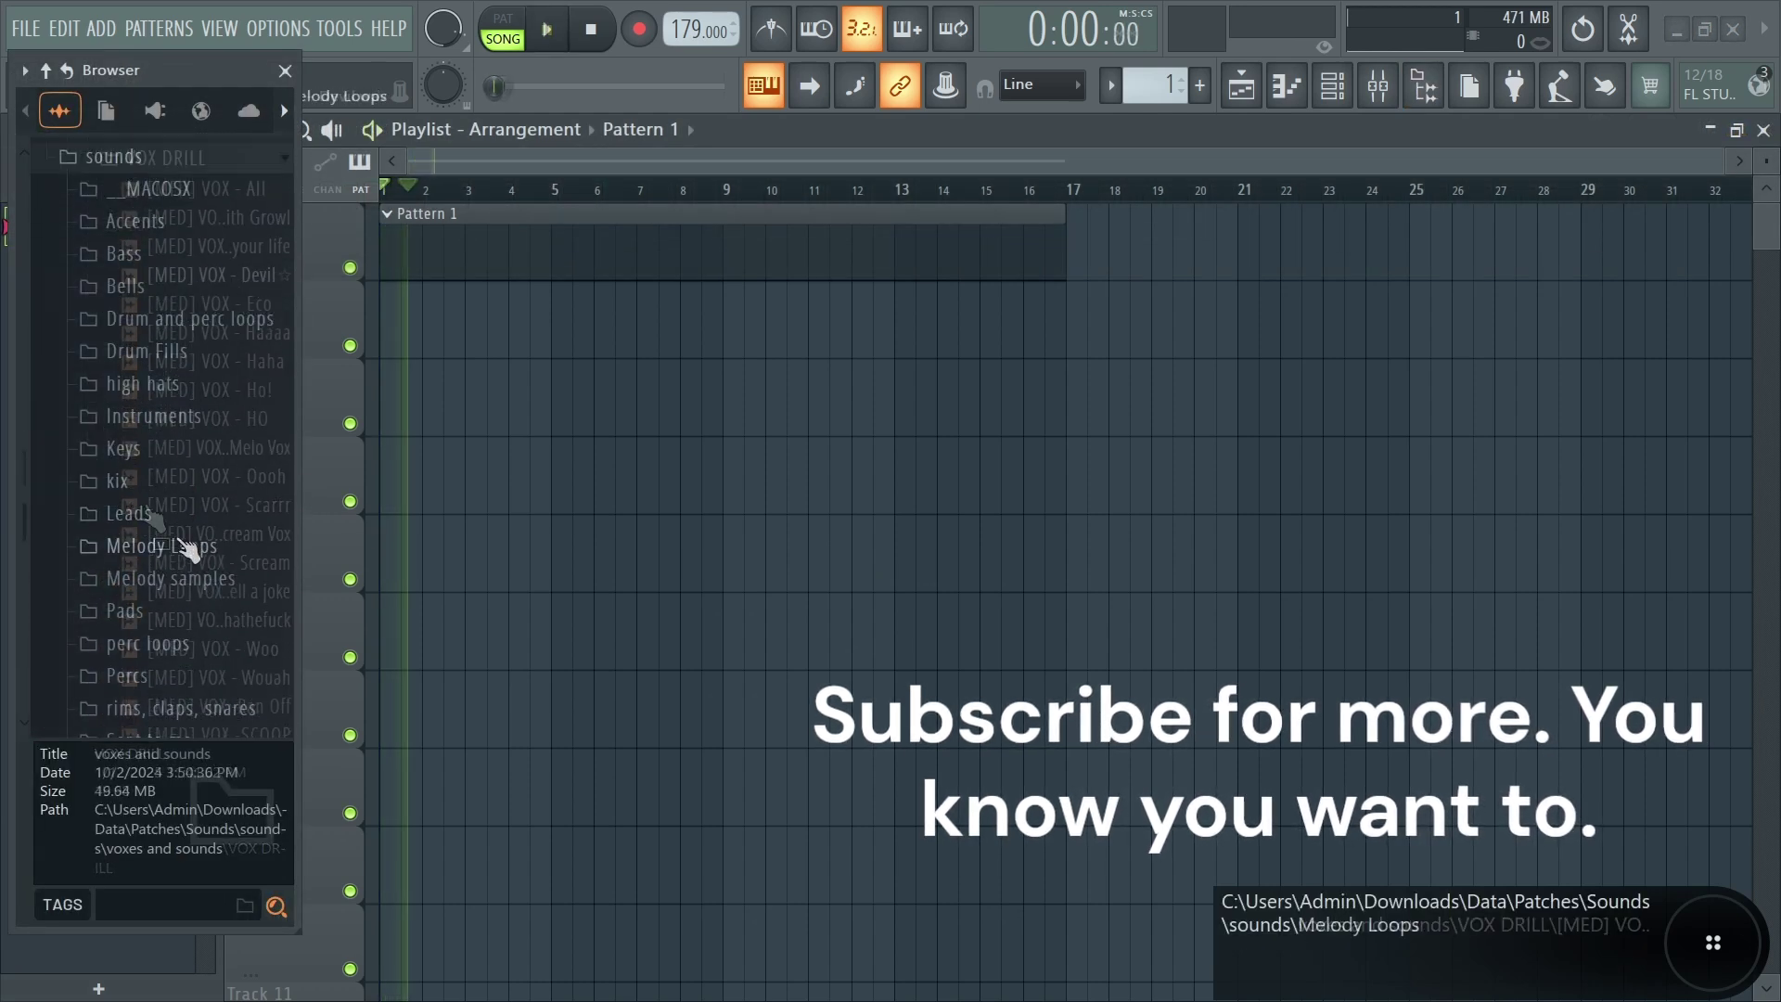
{"action": "key", "text": "space"}
{"action": "left_click", "coordinate": [188, 553]}
Audition the melody loops and place calm mind racing 160 on Track 2 from bar 1.
{"action": "left_click", "coordinate": [156, 382]}
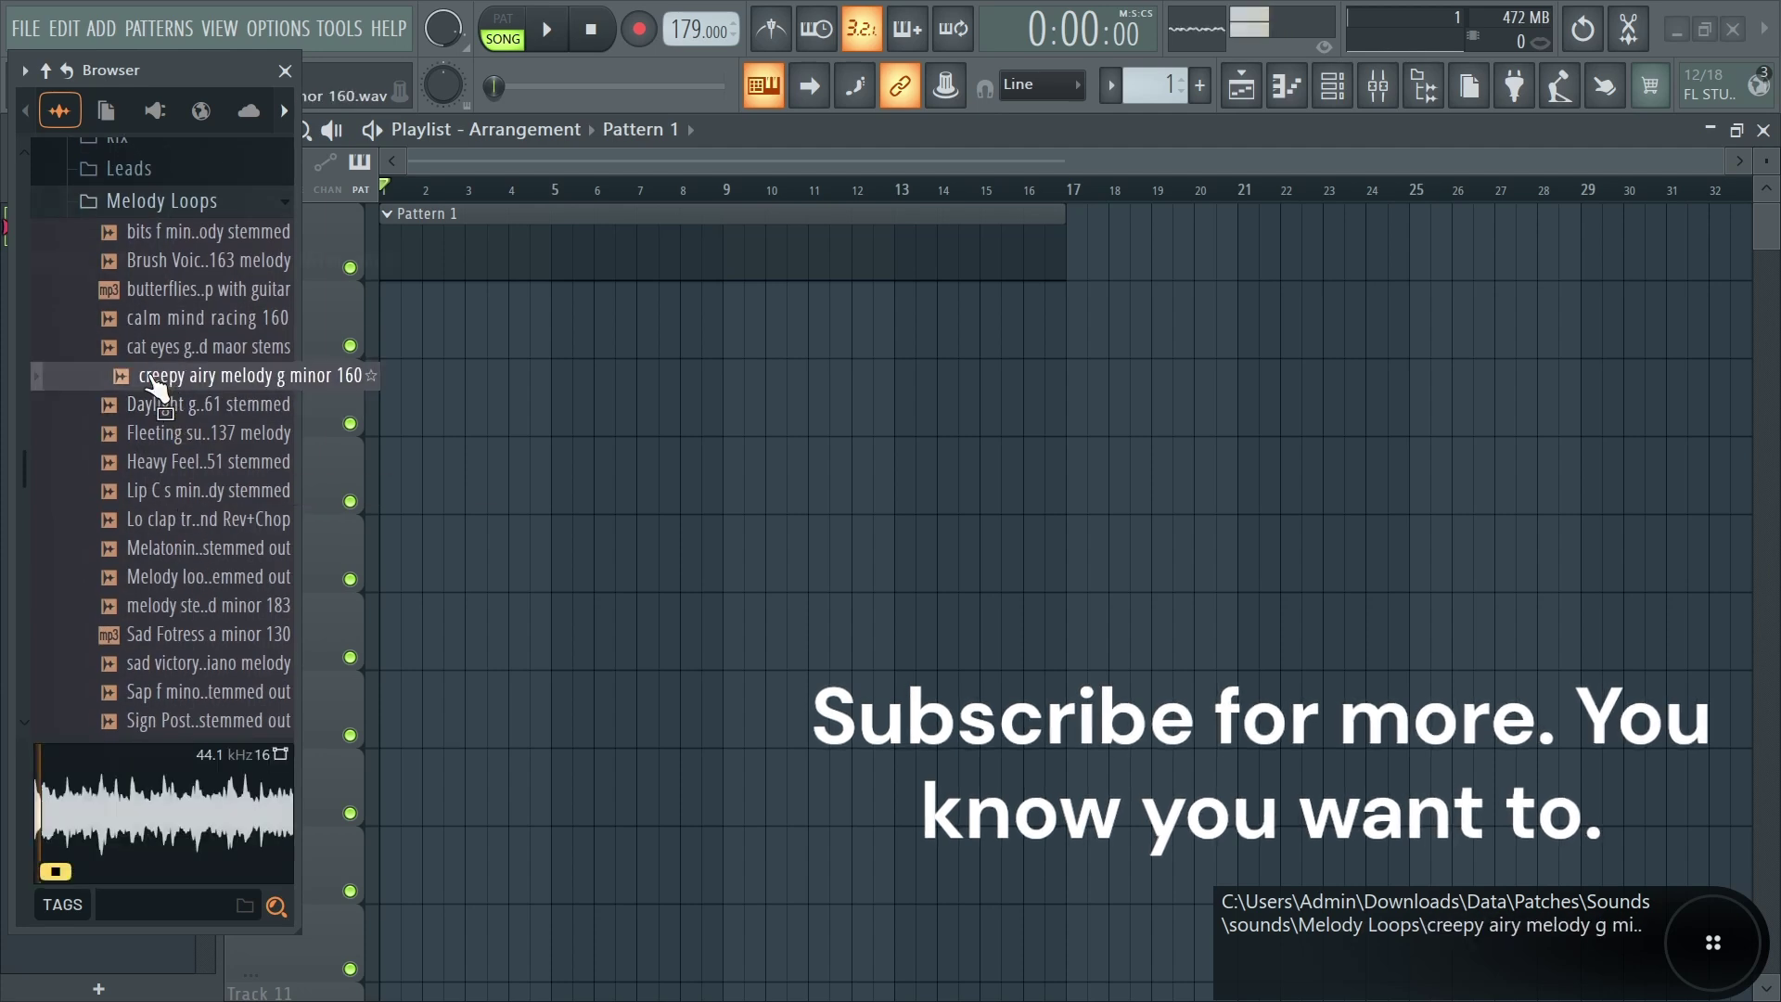
{"action": "left_click", "coordinate": [170, 269]}
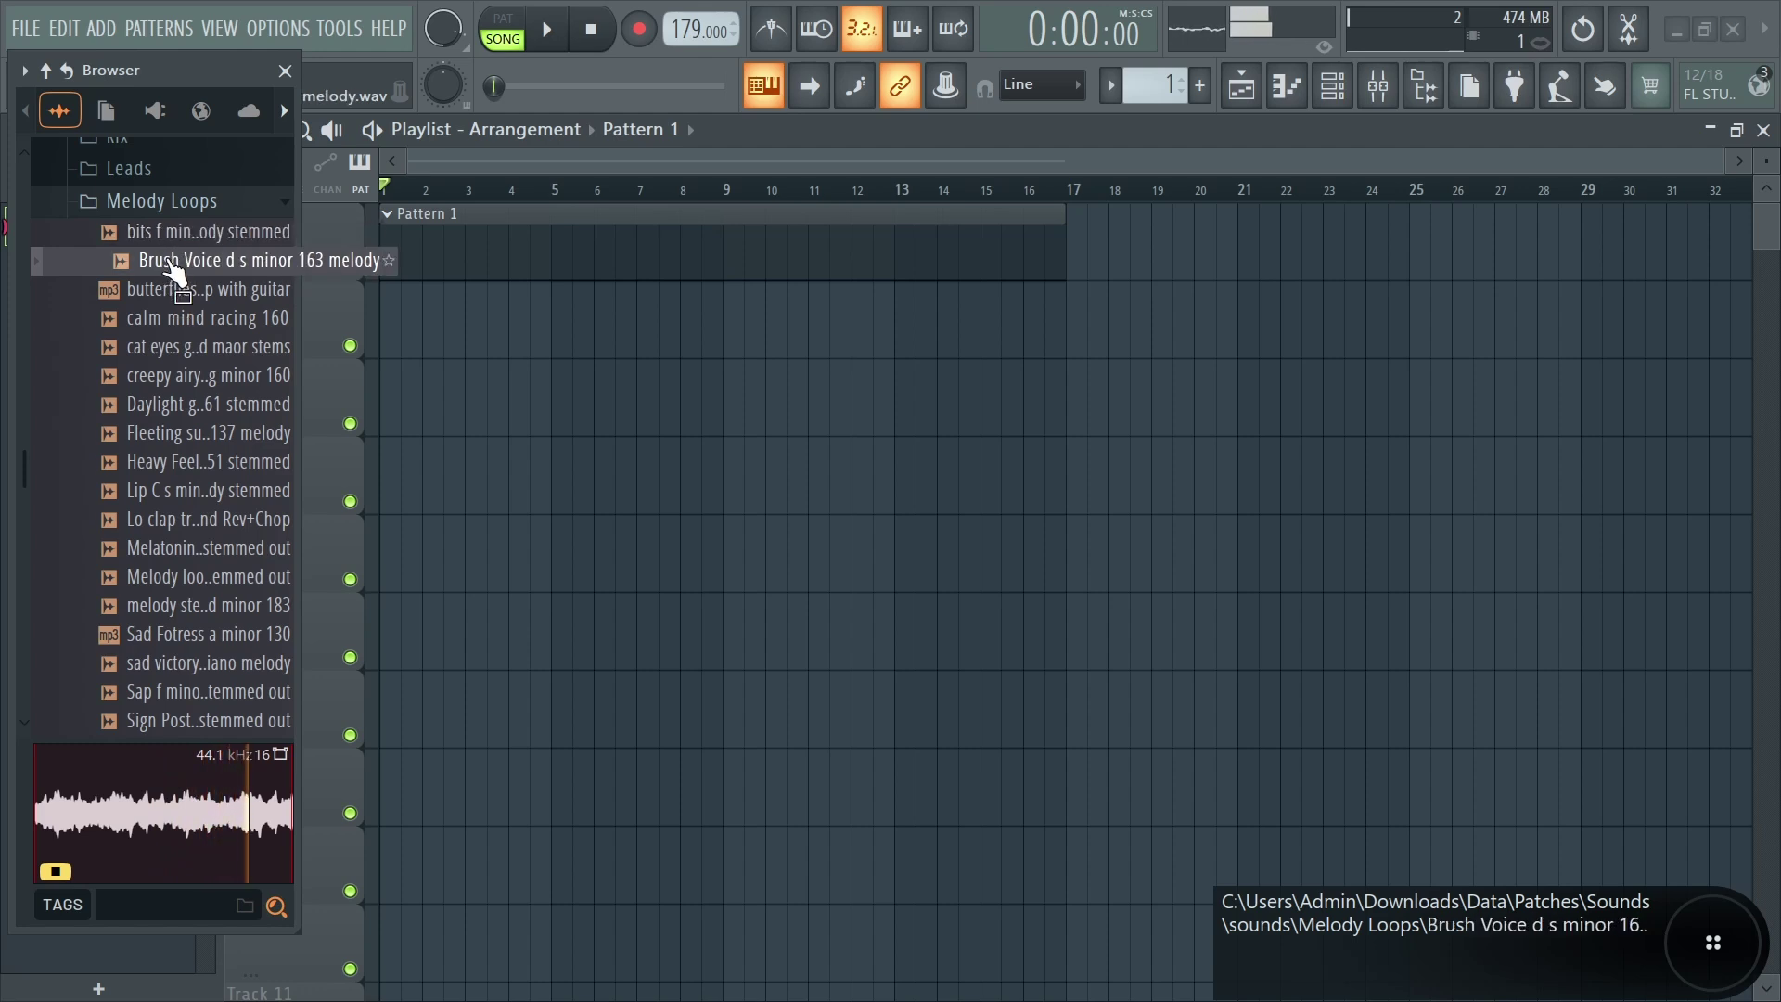
{"action": "key", "text": "Down"}
{"action": "key", "text": "Down"}
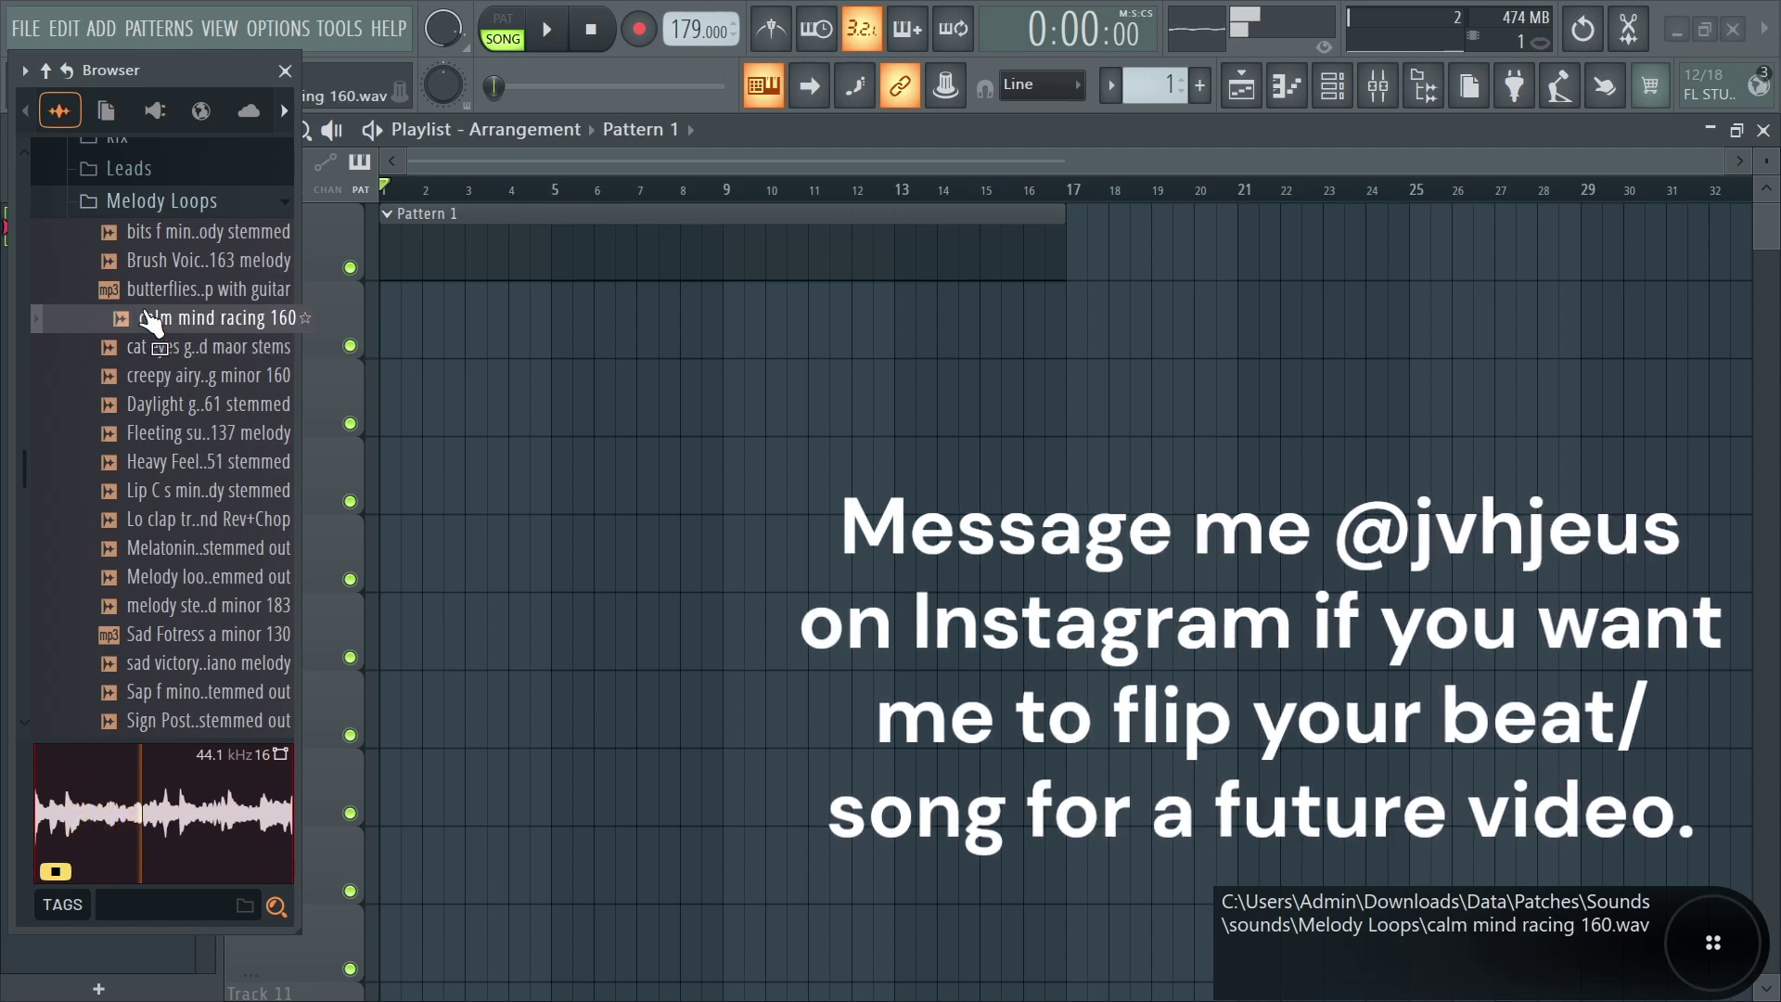
{"action": "left_click_drag", "start_coordinate": [172, 323], "coordinate": [438, 315]}
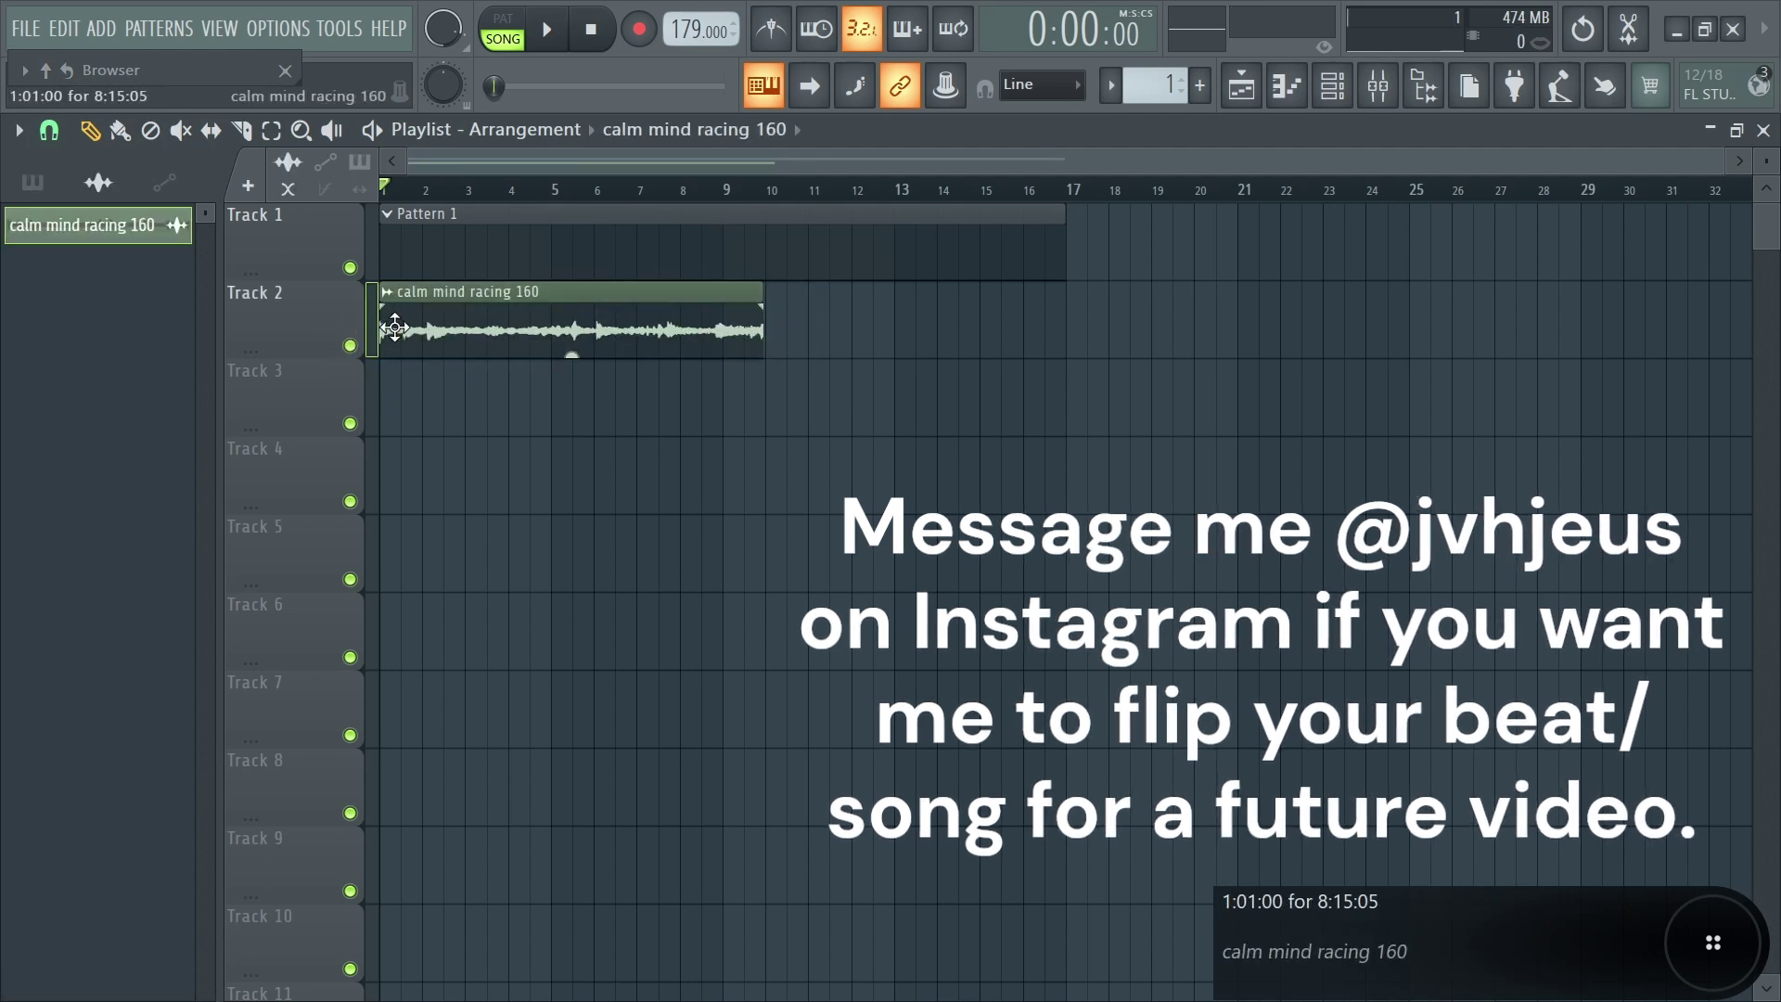
{"action": "scroll", "coordinate": [464, 323], "scroll_direction": "up", "scroll_amount": 2}
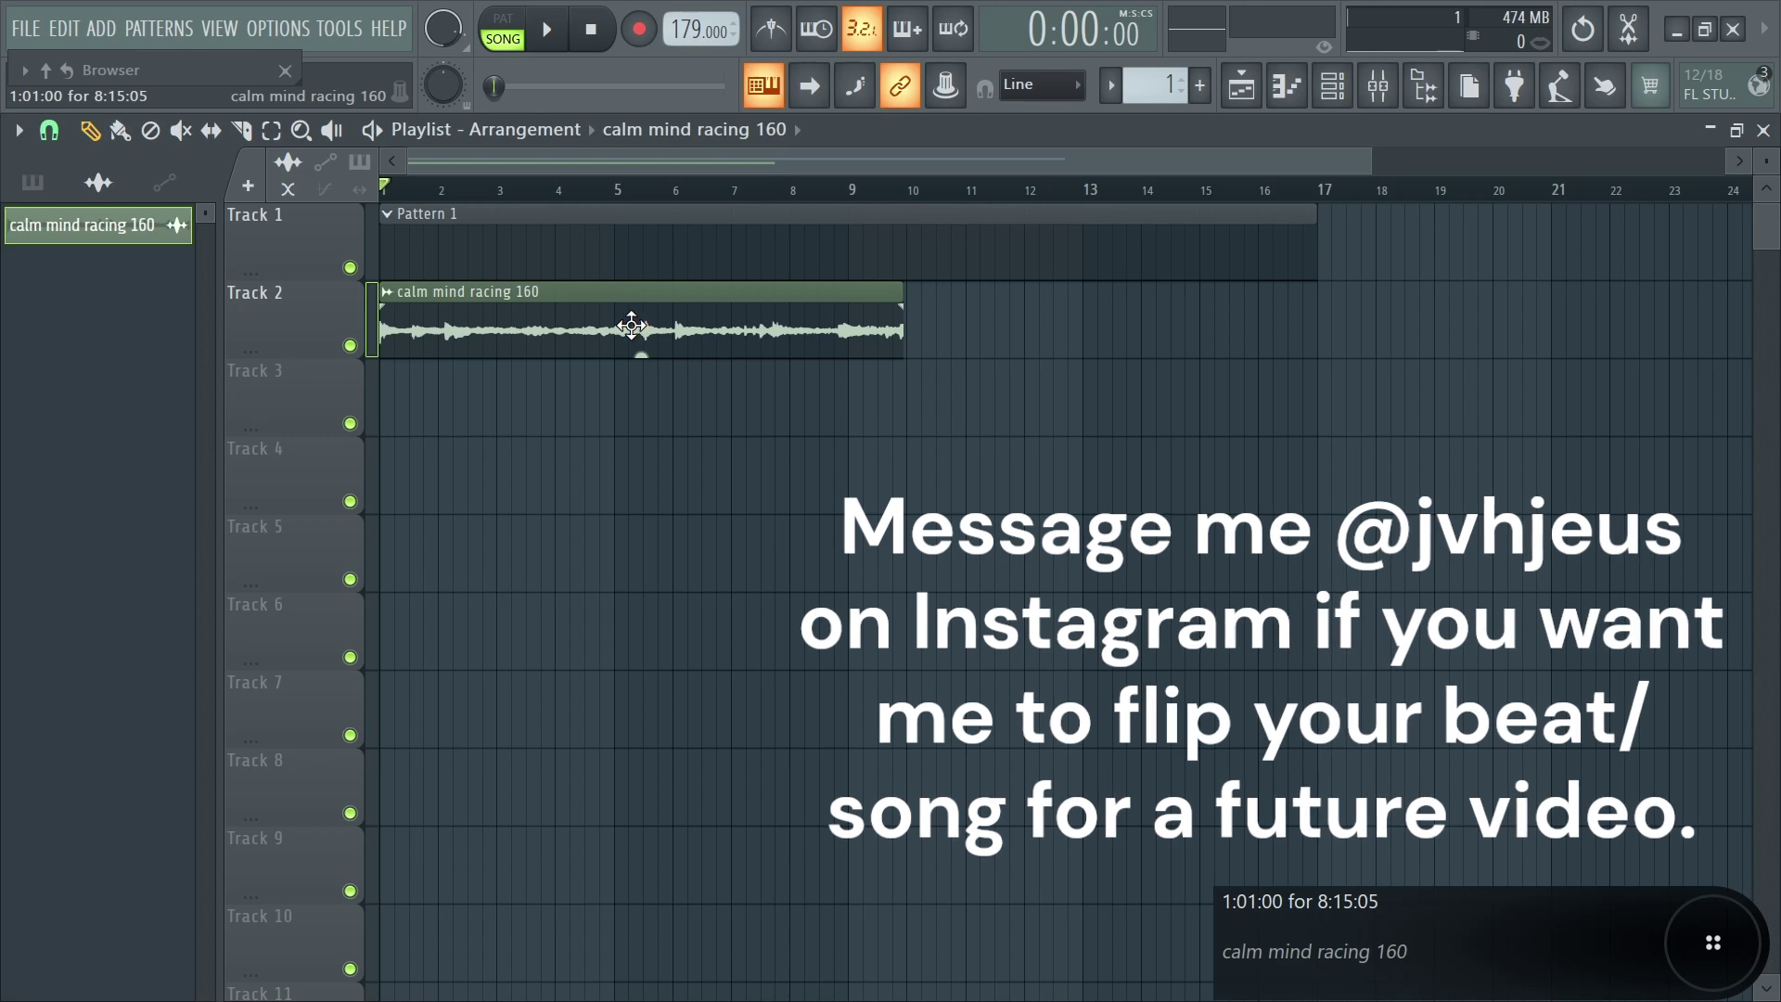
{"action": "scroll", "coordinate": [631, 325], "scroll_direction": "down", "scroll_amount": 2}
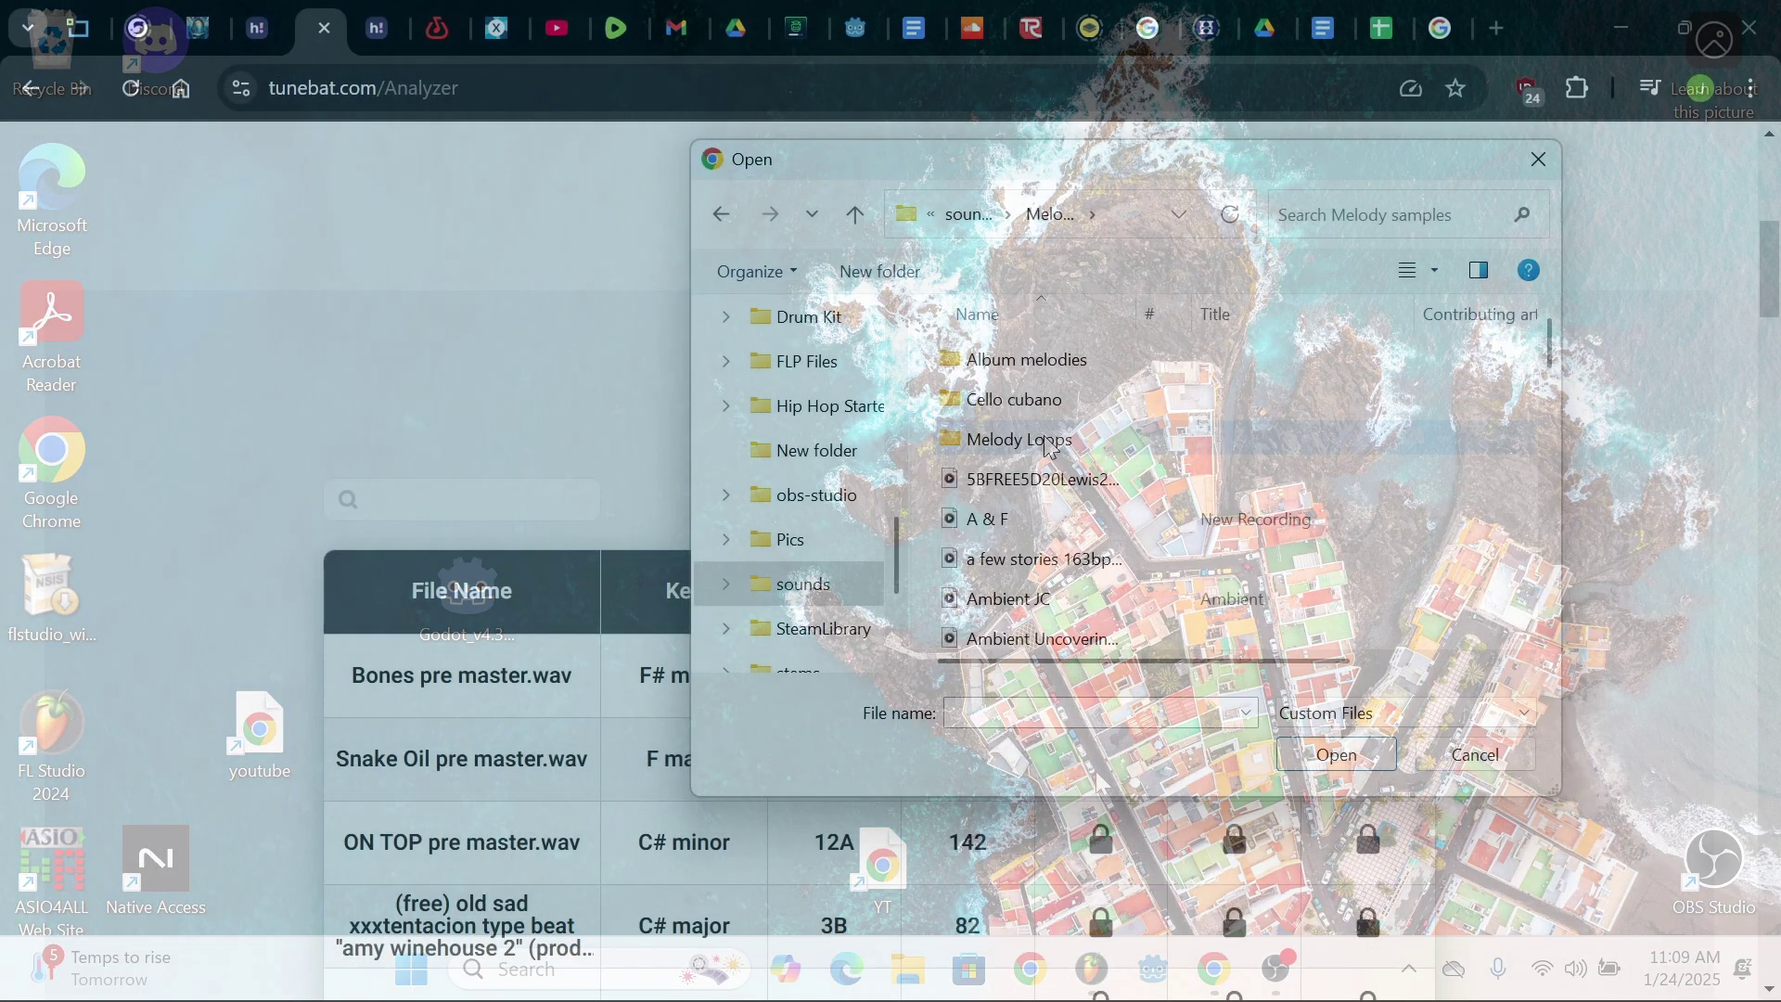
Switch to the Tunebat Analyzer in Chrome and select the loop's file from the Melody Loops folder.
{"action": "double_click", "coordinate": [1047, 442]}
{"action": "left_click", "coordinate": [1069, 487]}
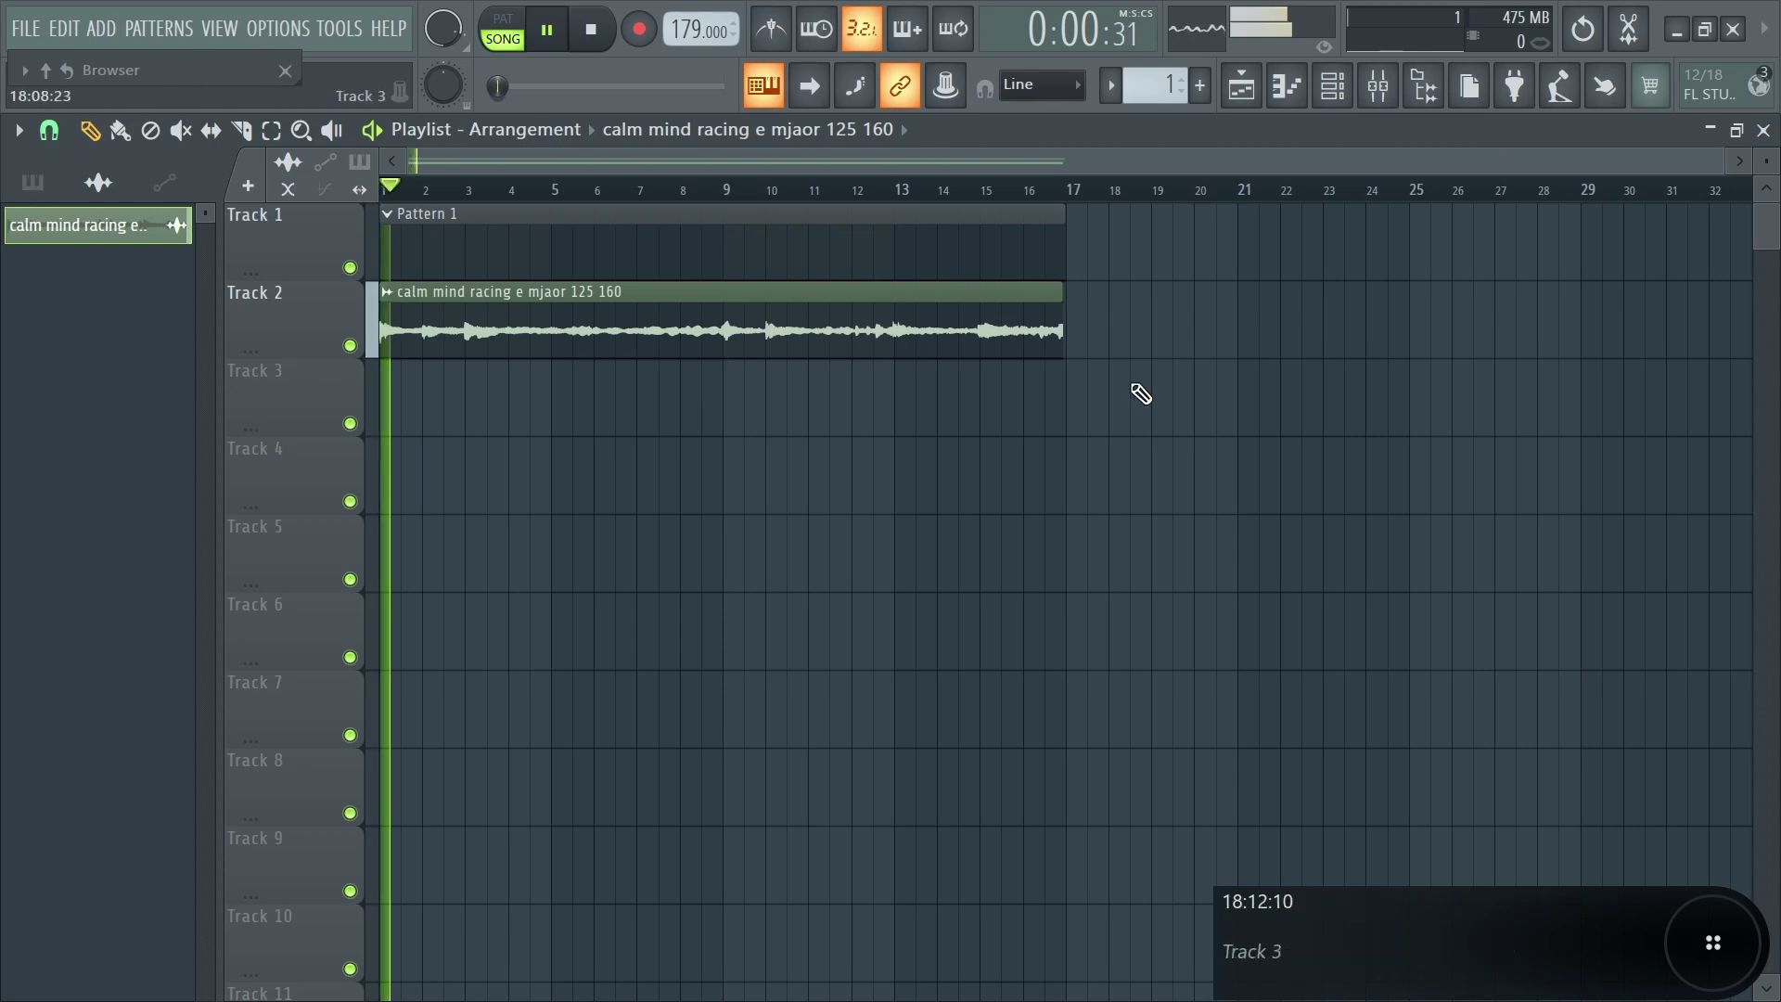
Resize the calm mind racing clip on Track 2 to a length of exactly 8 bars.
{"action": "scroll", "coordinate": [1112, 300], "scroll_direction": "up", "scroll_amount": 4}
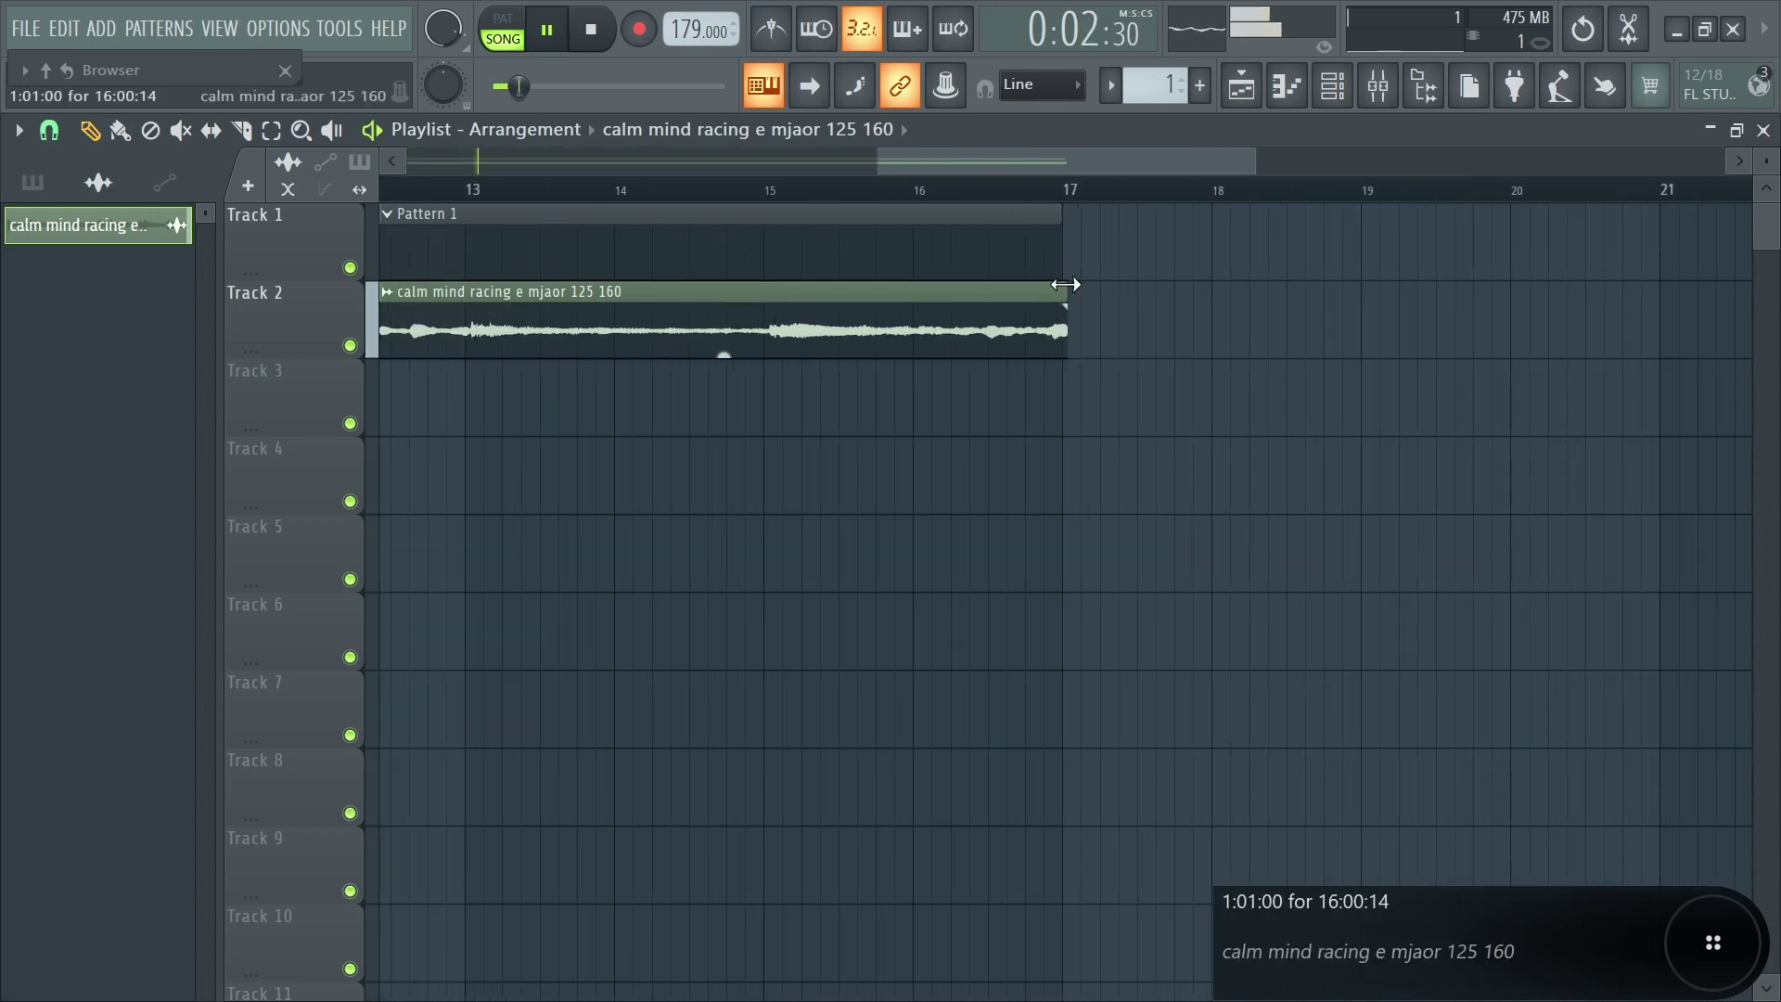
{"action": "scroll", "coordinate": [1059, 281], "scroll_direction": "down", "scroll_amount": 4}
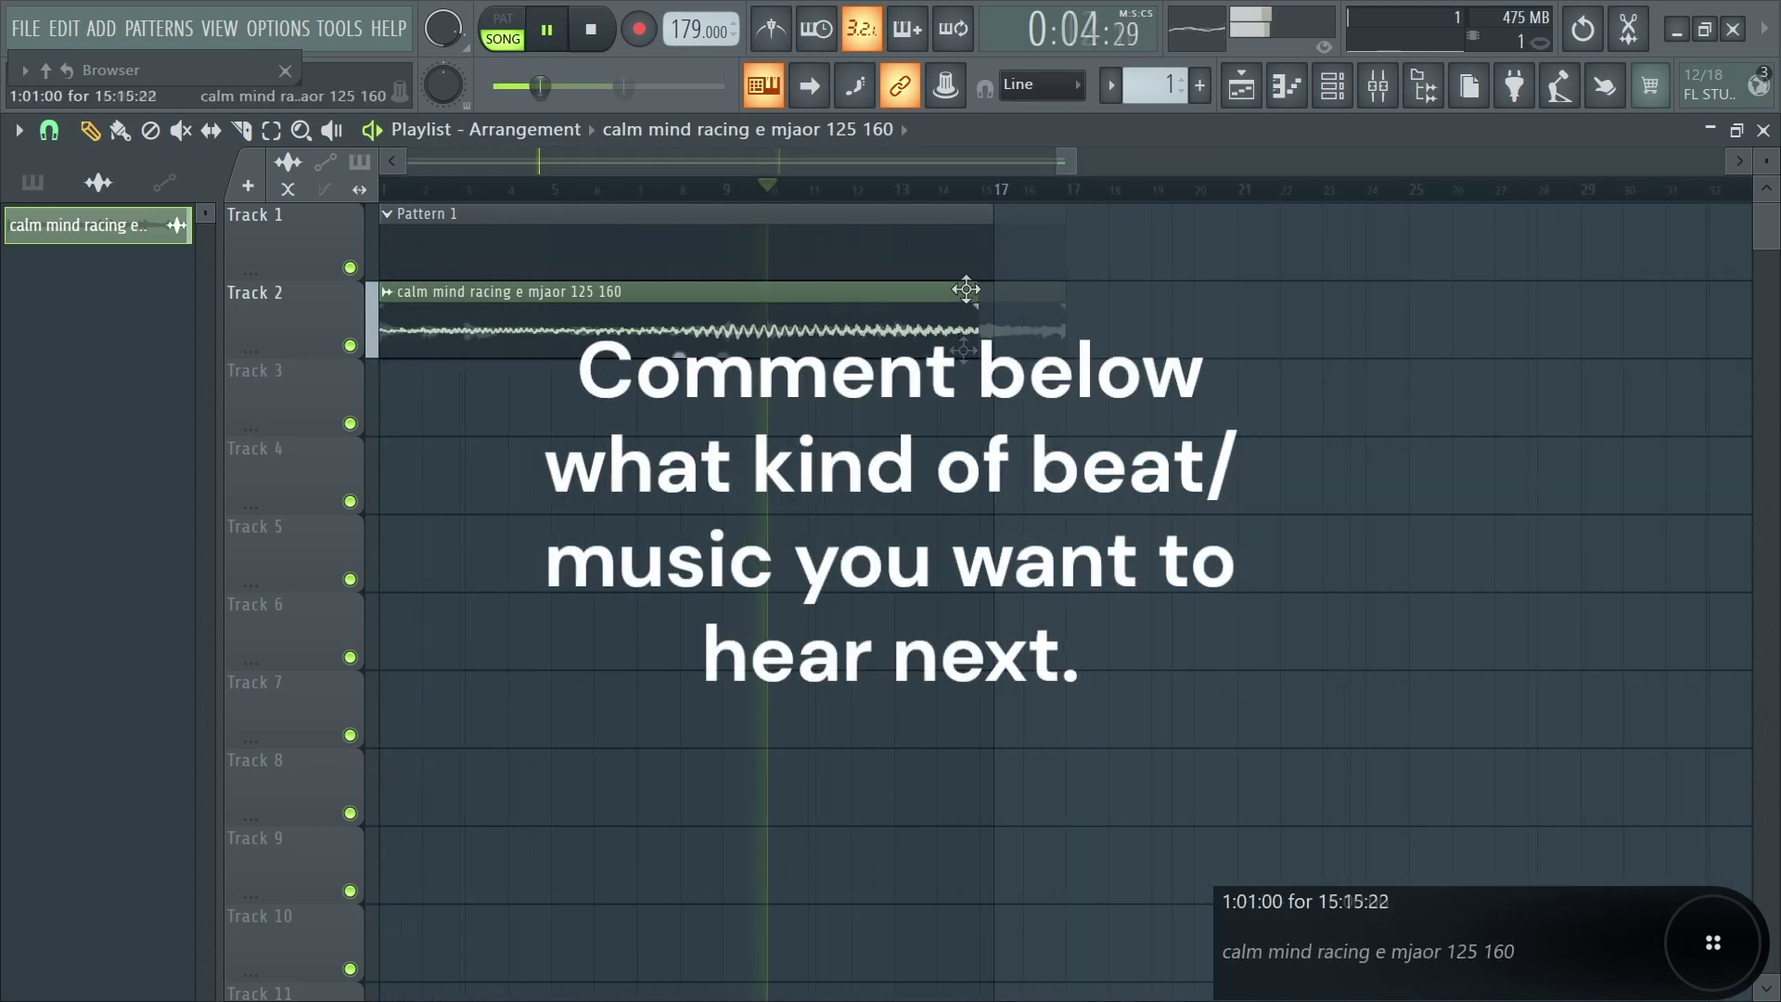
{"action": "left_click_drag", "start_coordinate": [793, 304], "coordinate": [723, 304]}
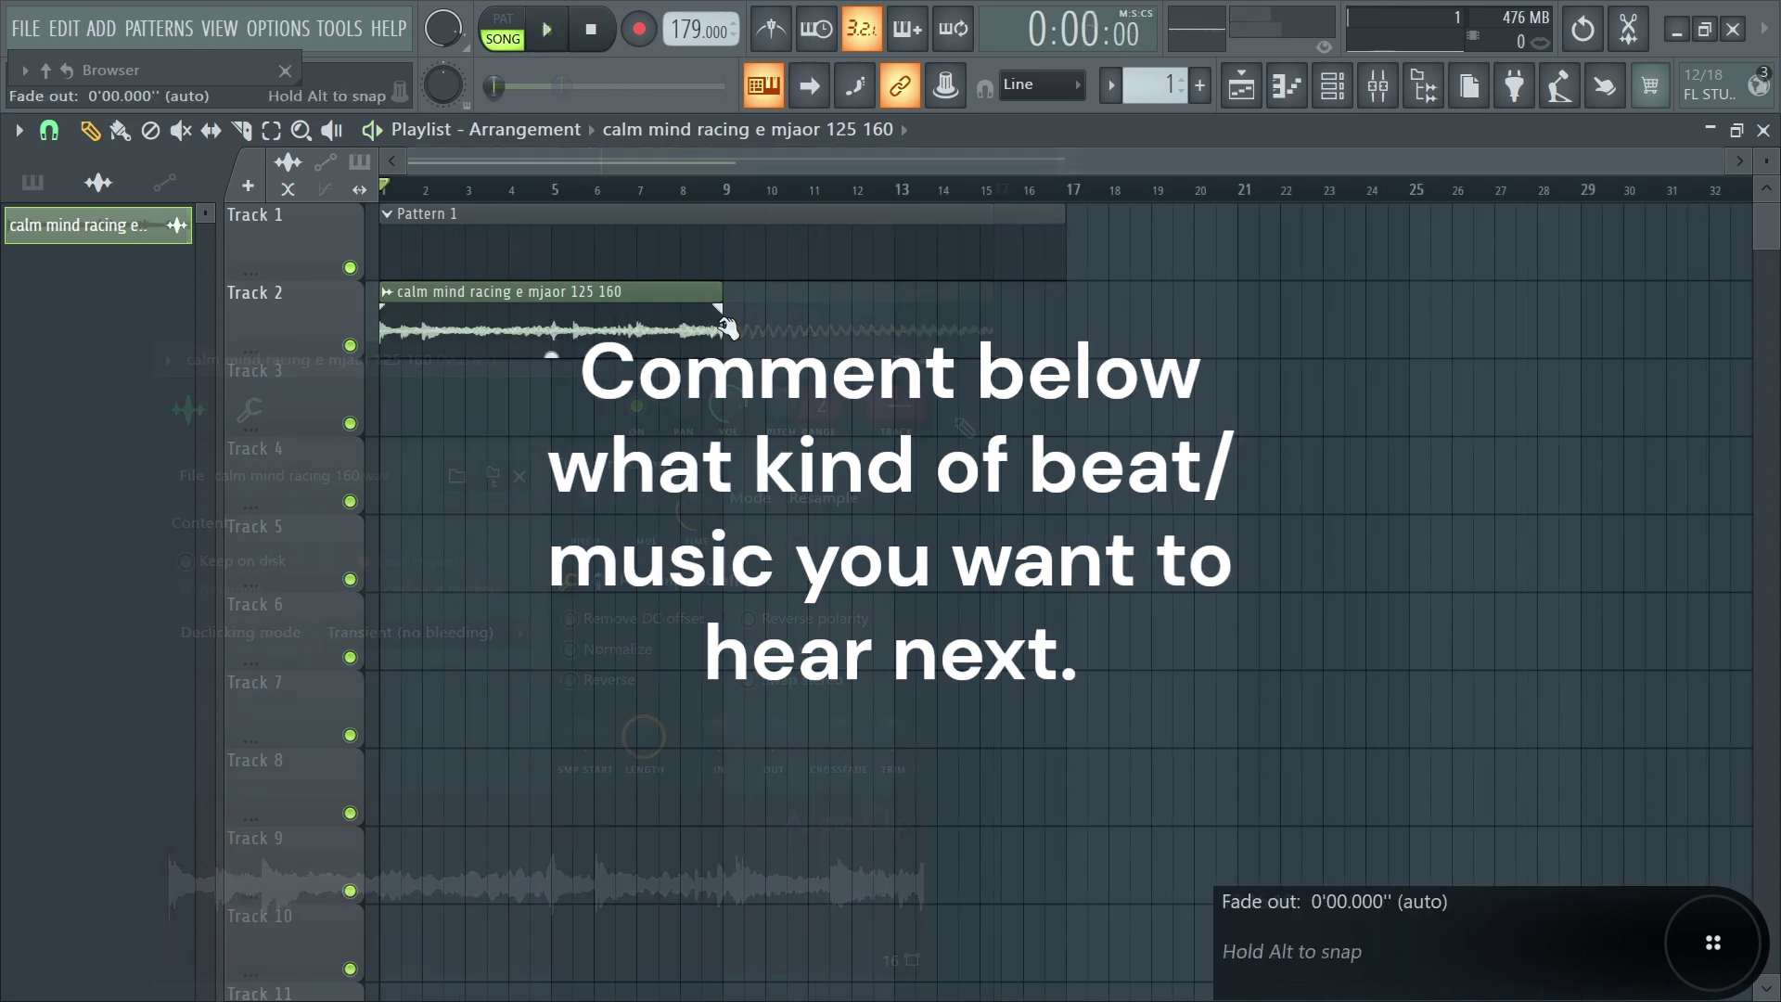
{"action": "key", "text": "space"}
Check the clip's sample settings and place a copy of the clip on Track 2 from bar 9.
{"action": "double_click", "coordinate": [501, 312]}
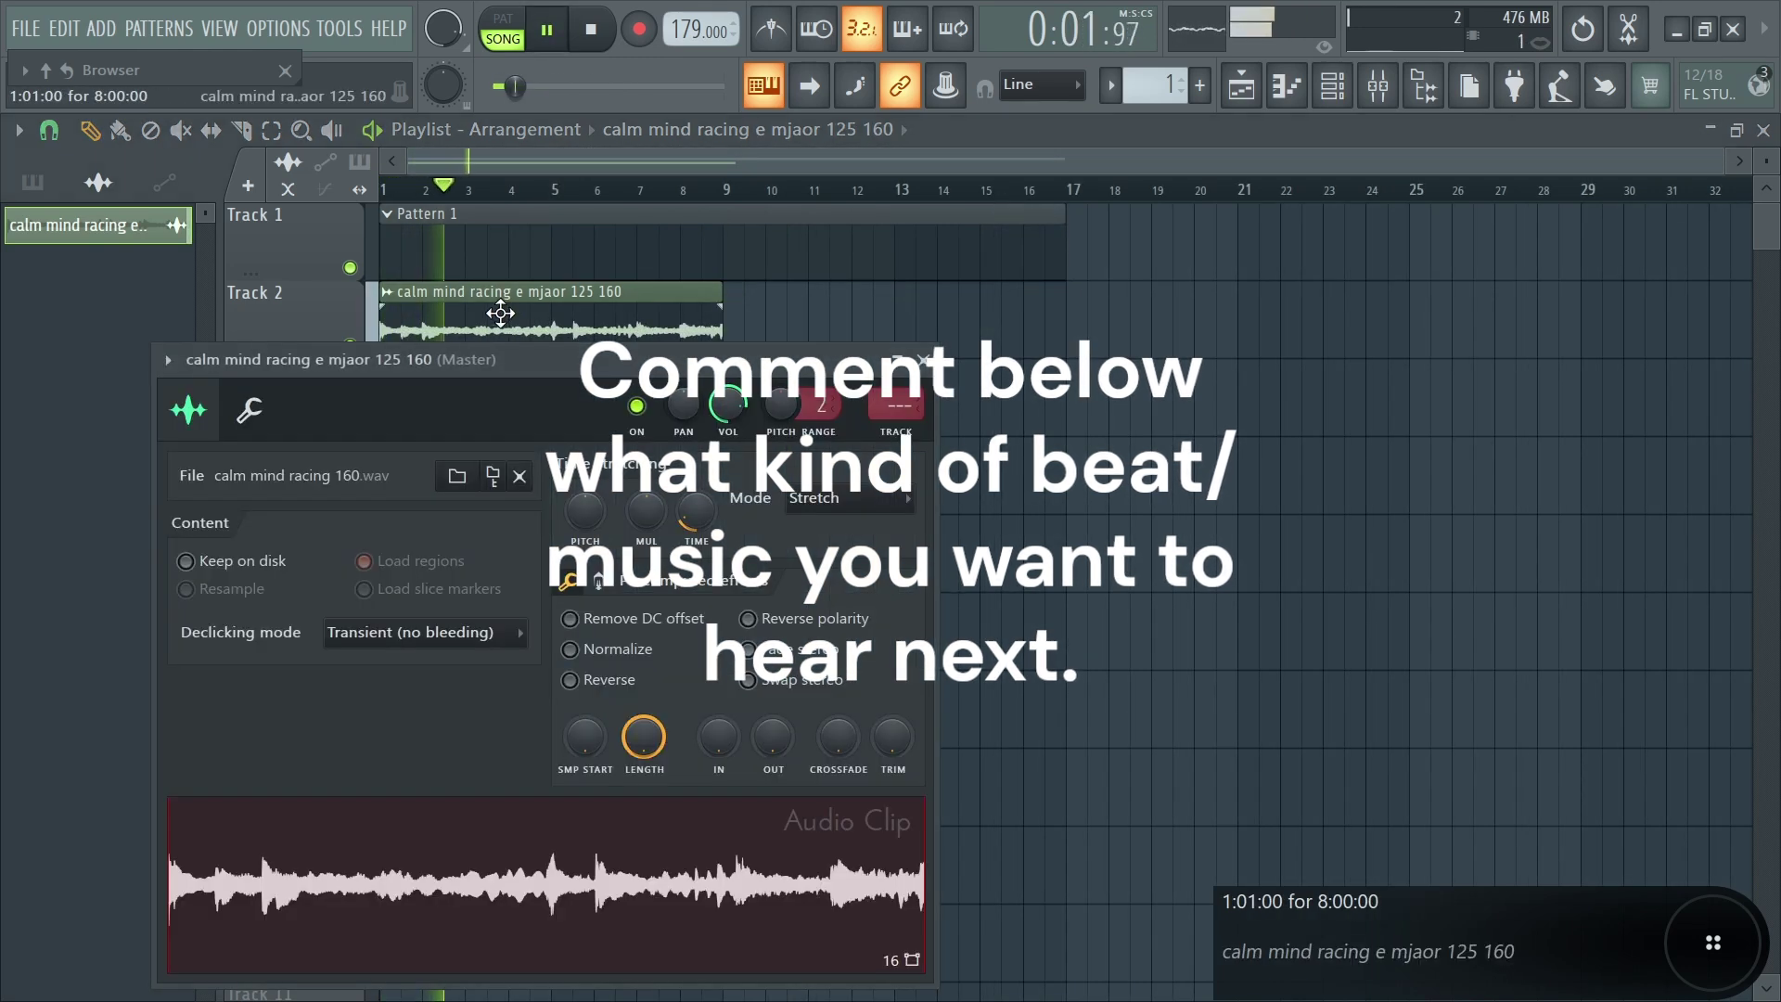
{"action": "right_click", "coordinate": [1466, 510]}
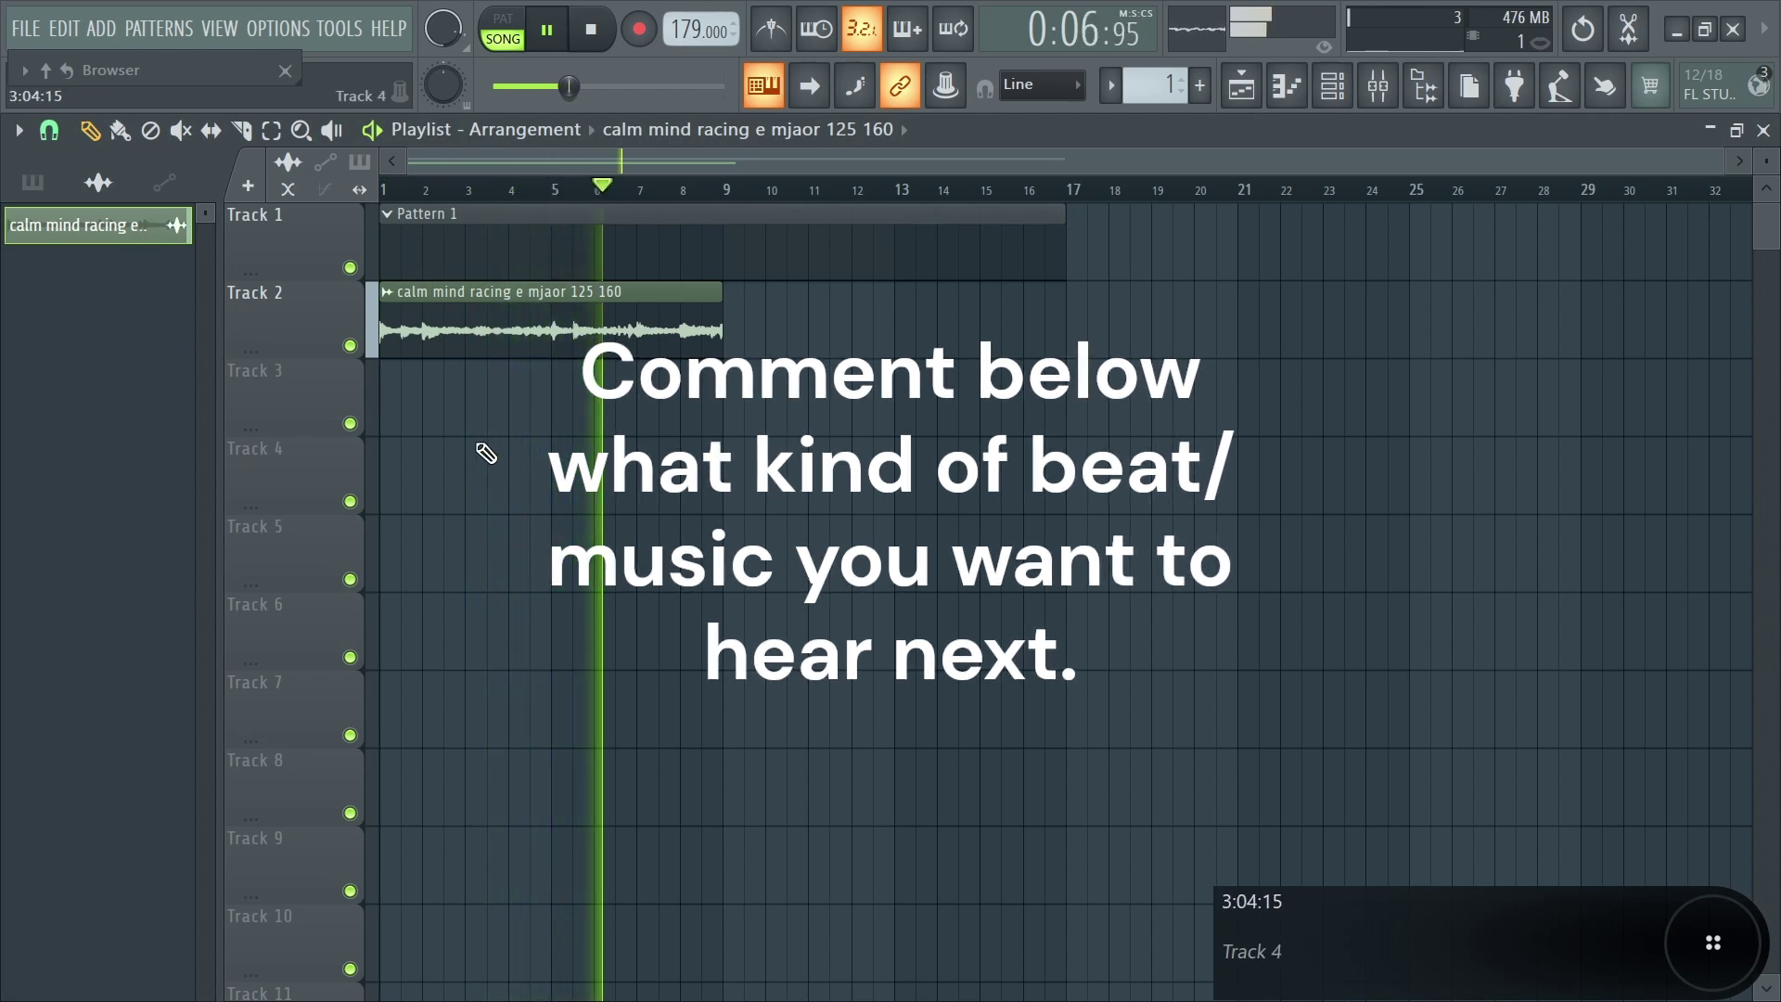
{"action": "left_click_drag", "start_coordinate": [537, 331], "coordinate": [950, 331]}
{"action": "left_click_drag", "start_coordinate": [950, 330], "coordinate": [875, 330]}
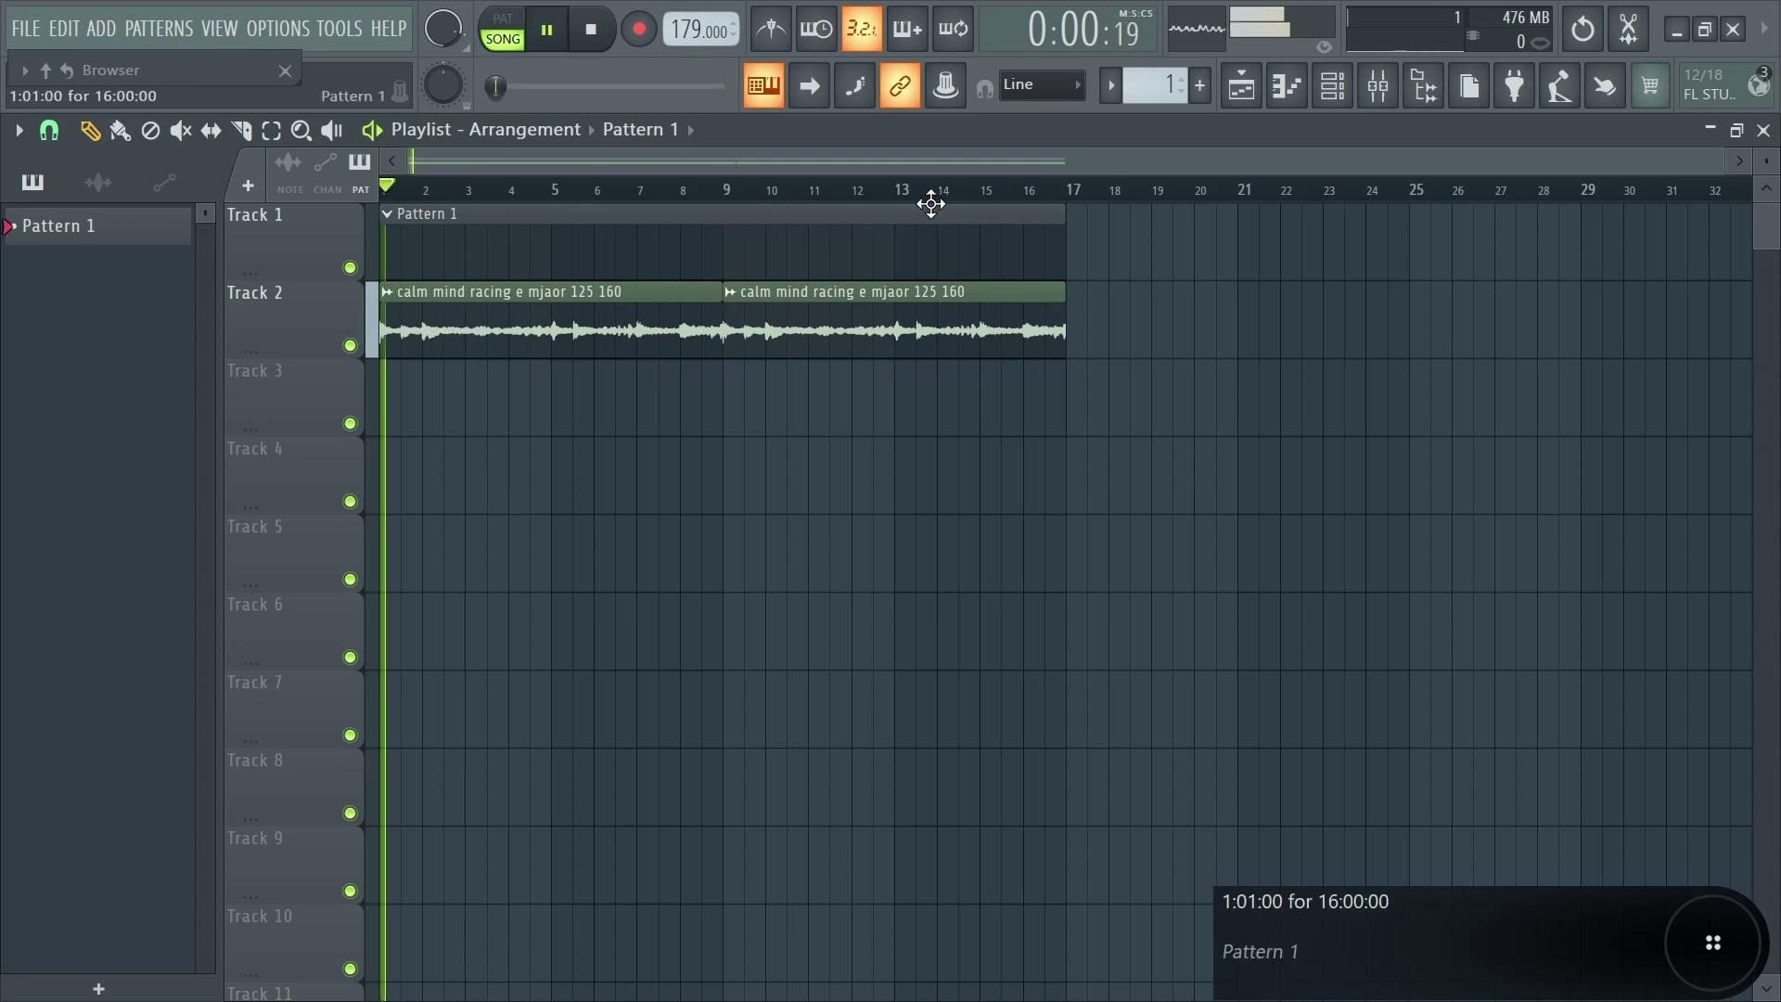
In the Ace Nylon MK I piano roll, enter one-bar notes on E3 in bar 1 and D#3 in bar 2.
{"action": "left_click", "coordinate": [1333, 86]}
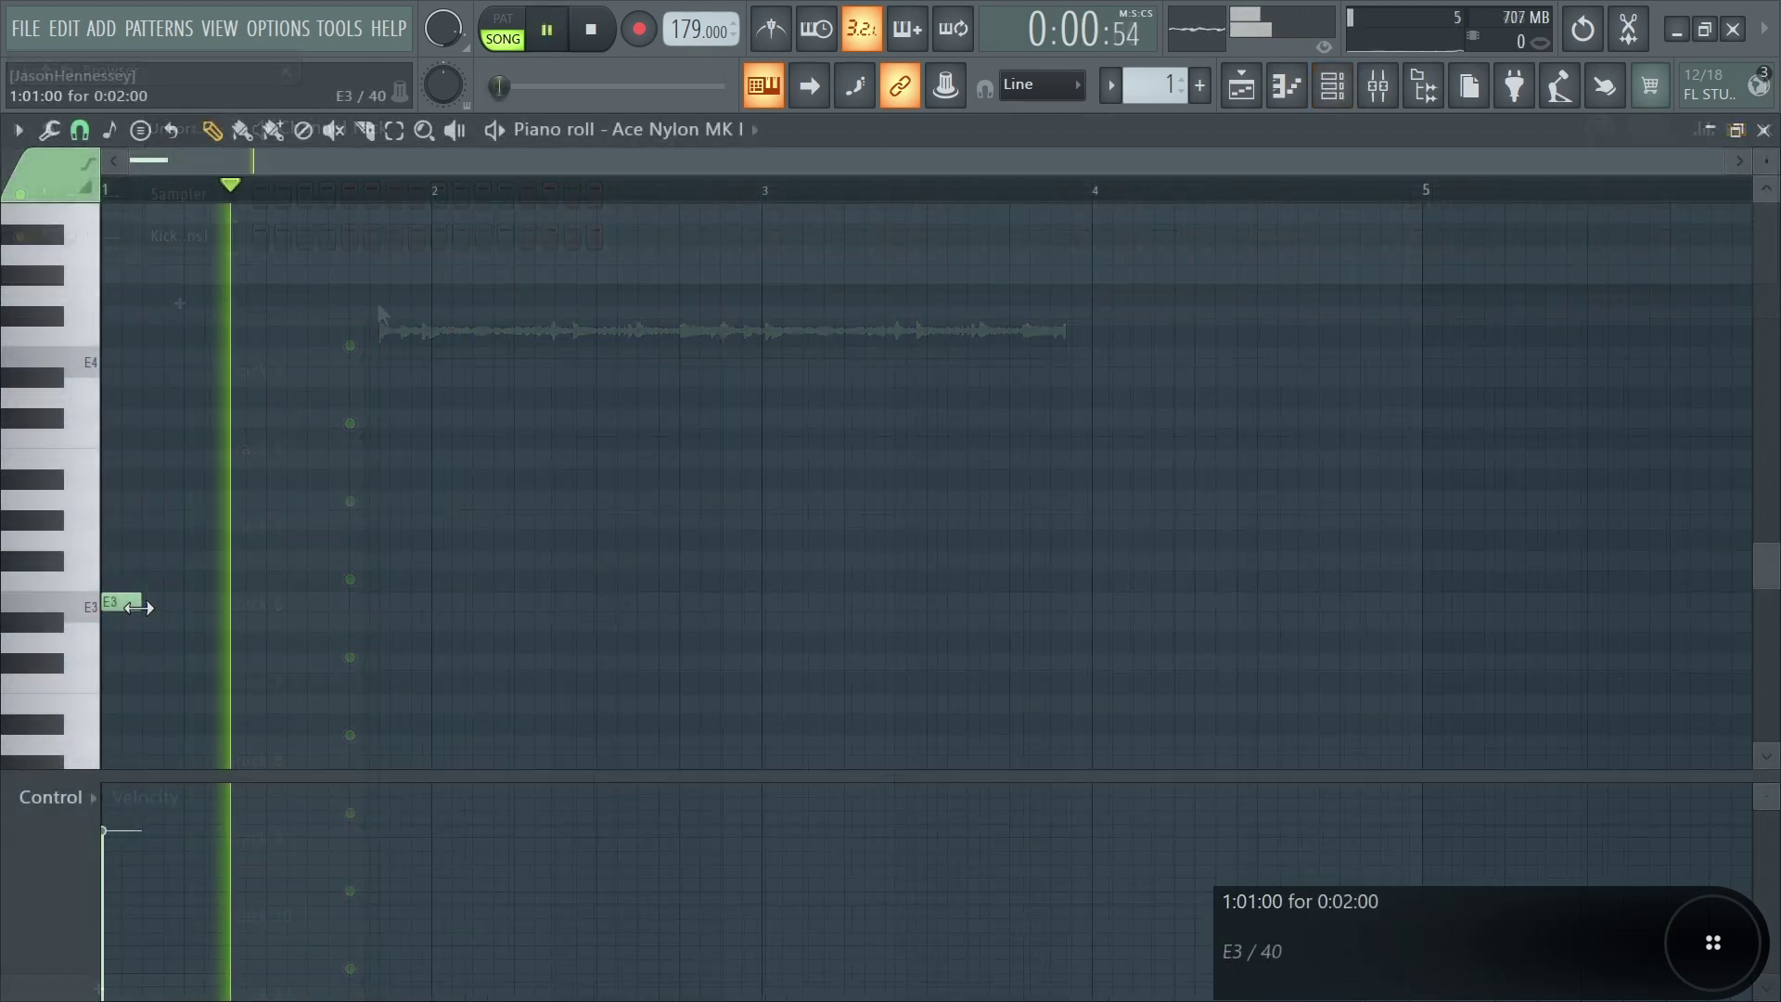
{"action": "left_click_drag", "start_coordinate": [139, 608], "coordinate": [464, 609]}
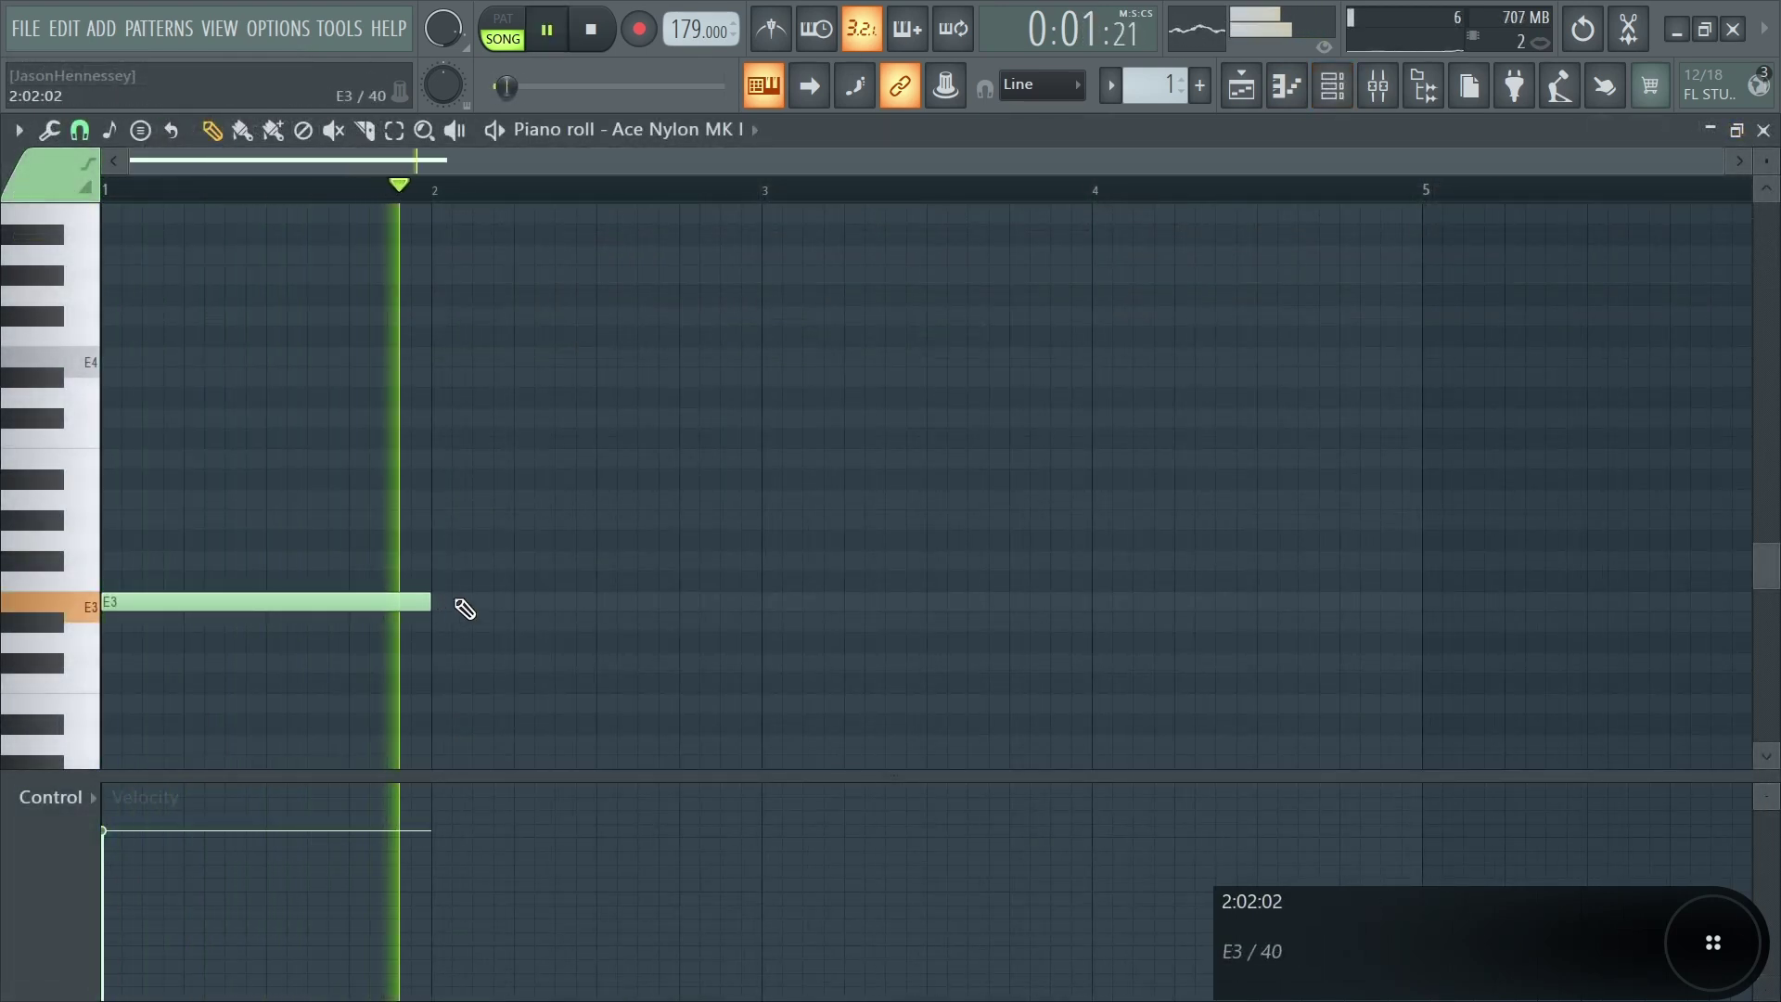
{"action": "left_click", "coordinate": [461, 642]}
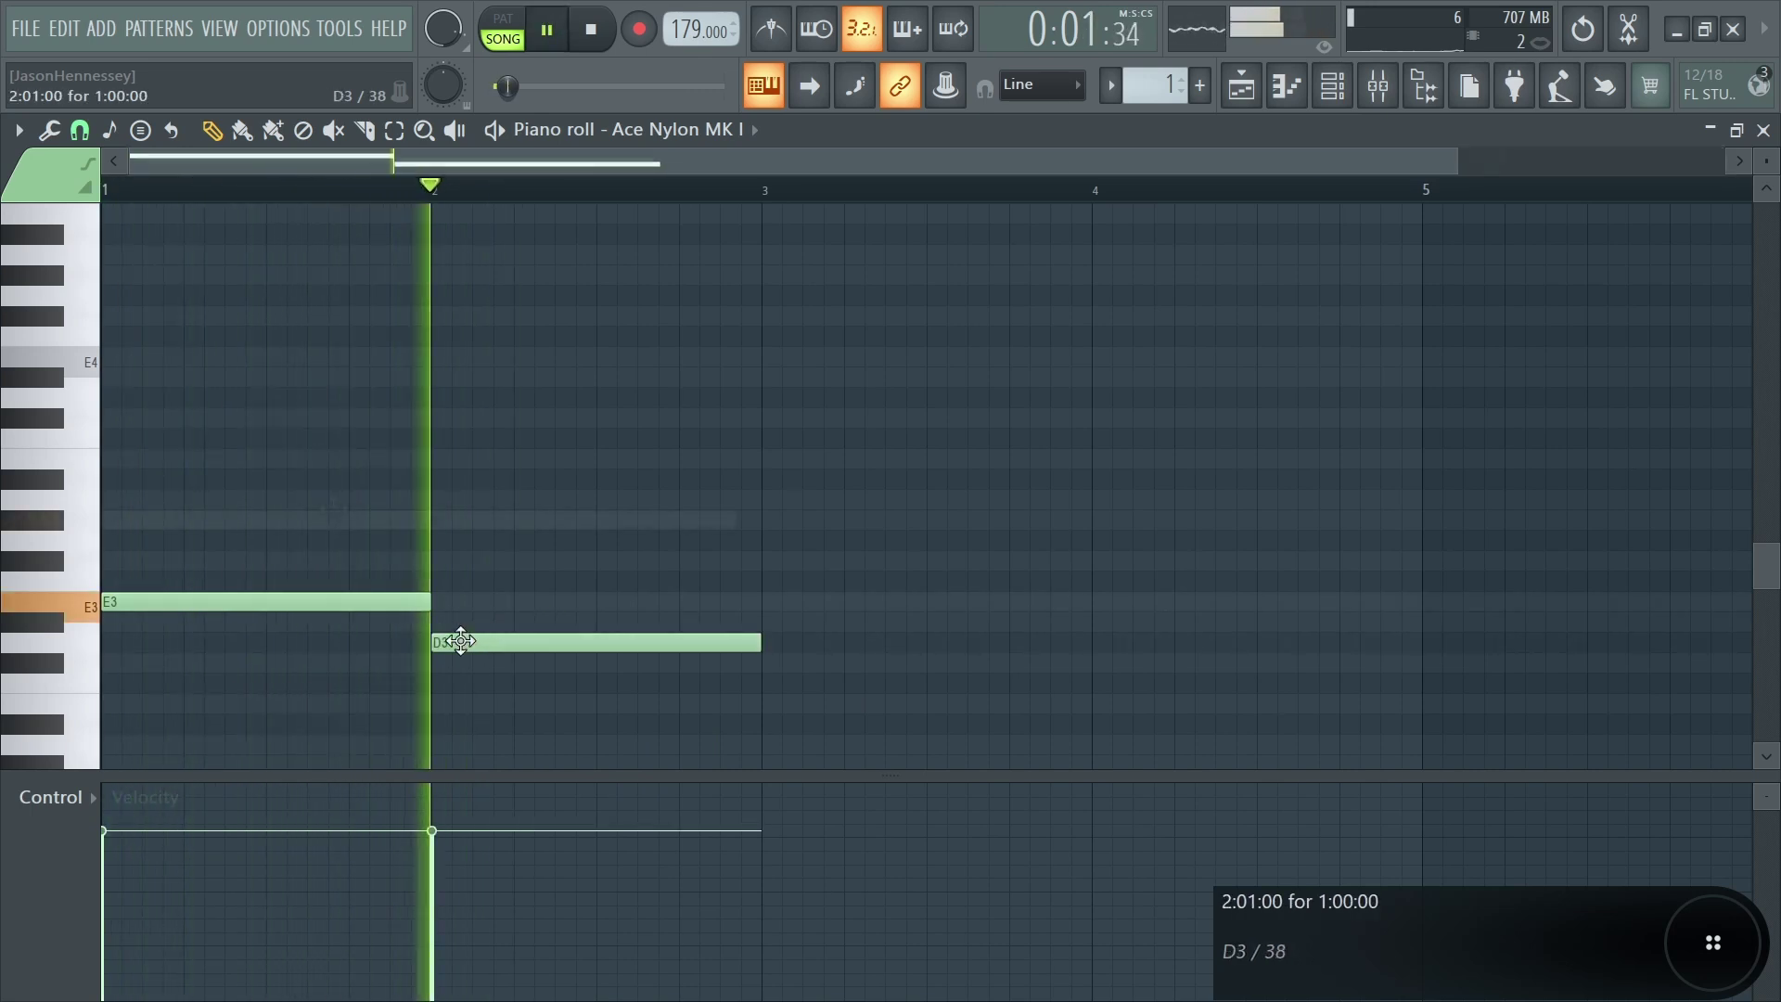
{"action": "left_click_drag", "start_coordinate": [461, 642], "coordinate": [457, 622]}
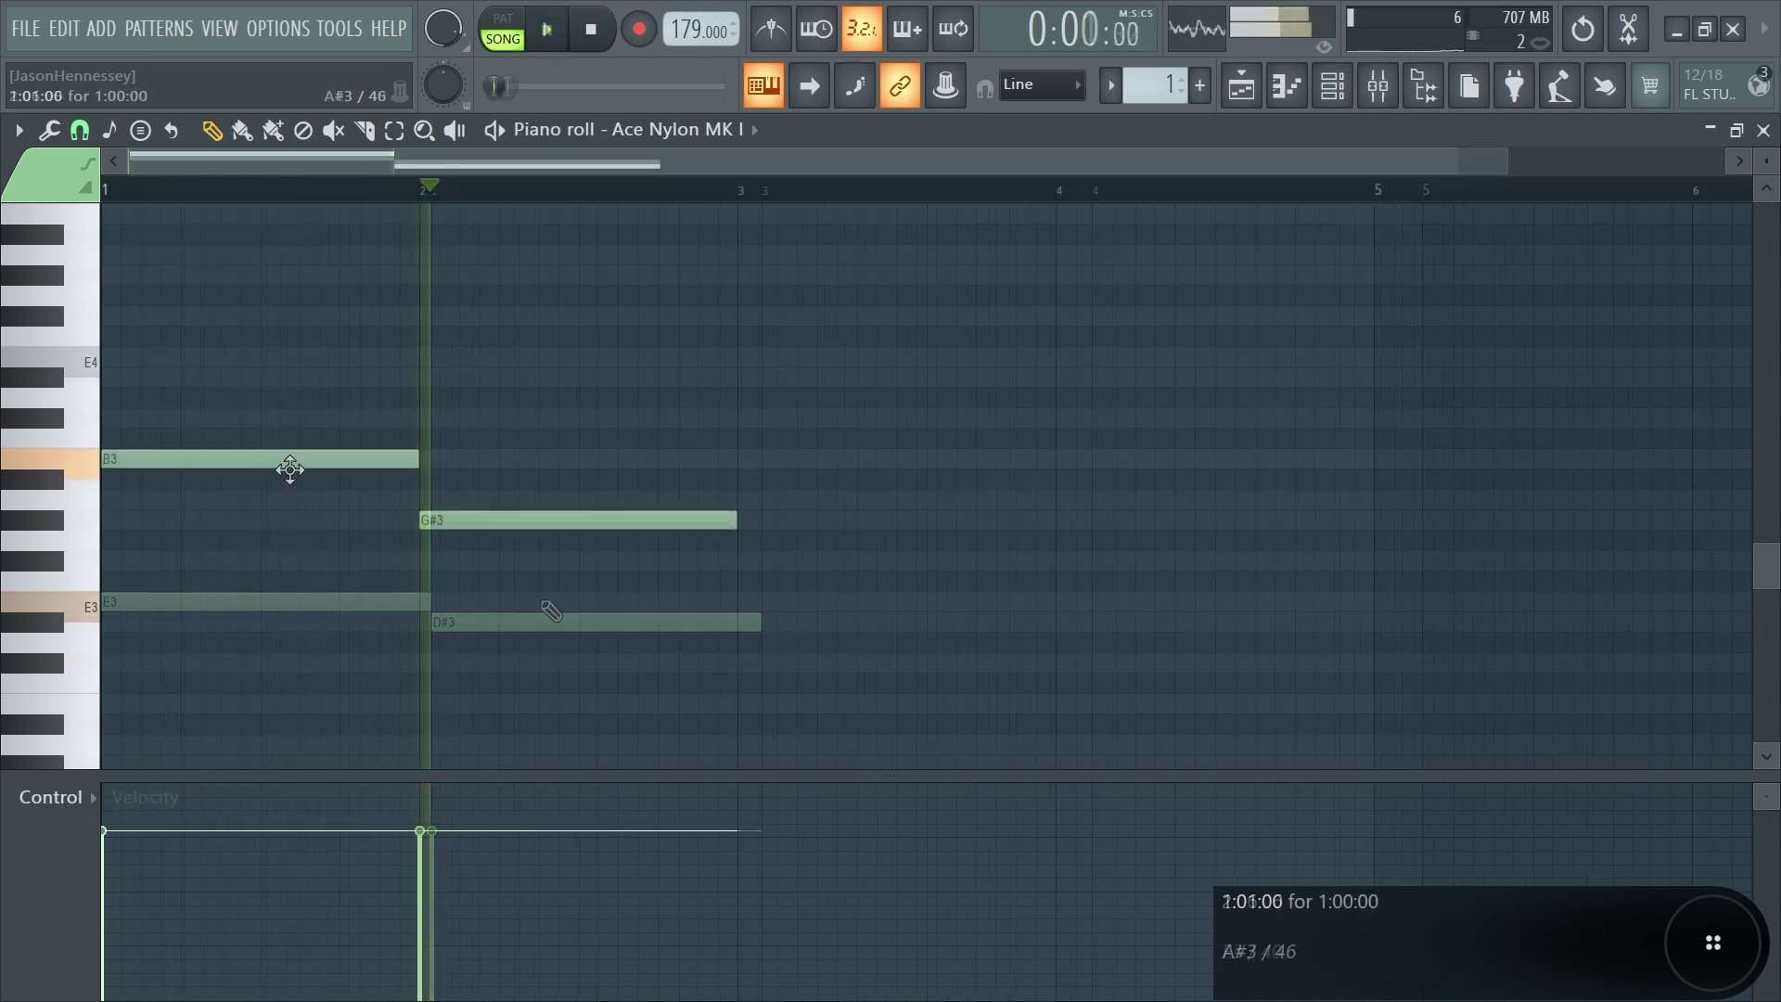
Move the bar 1 note to C#4 and the bar 2 note to E3, listening against the loop.
{"action": "left_click_drag", "start_coordinate": [266, 454], "coordinate": [263, 421]}
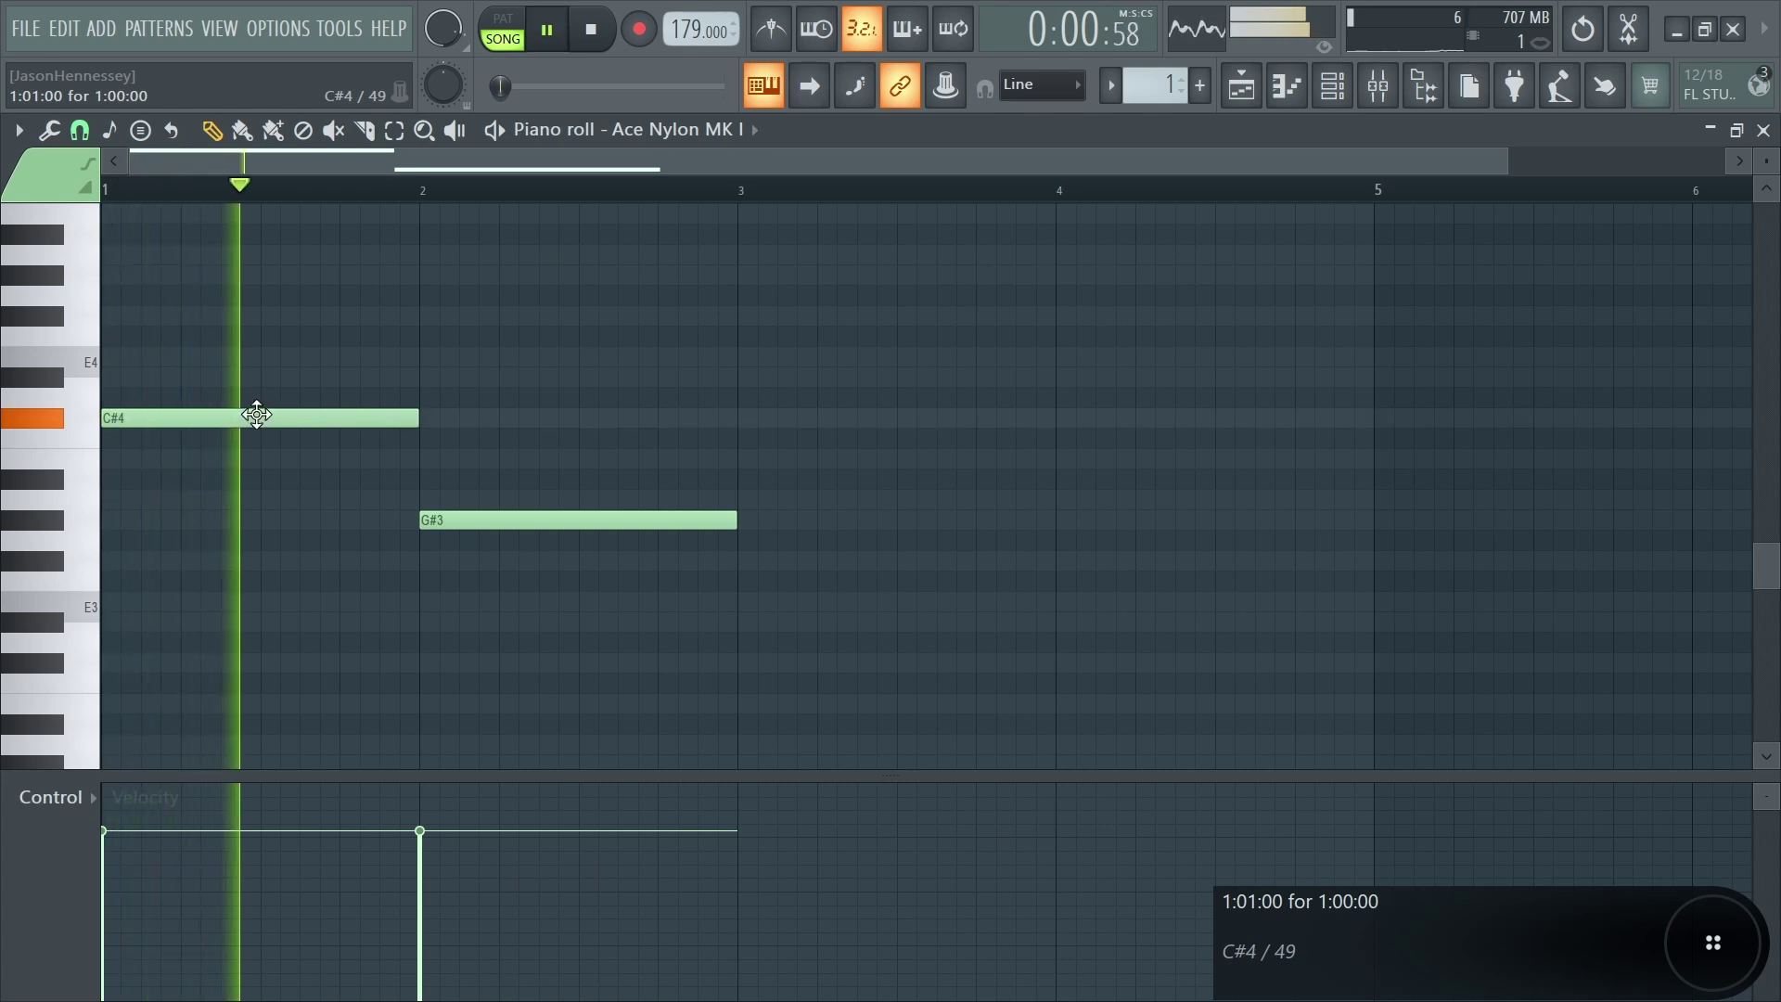
{"action": "key", "text": "space"}
{"action": "left_click_drag", "start_coordinate": [469, 524], "coordinate": [509, 609]}
{"action": "key", "text": "space"}
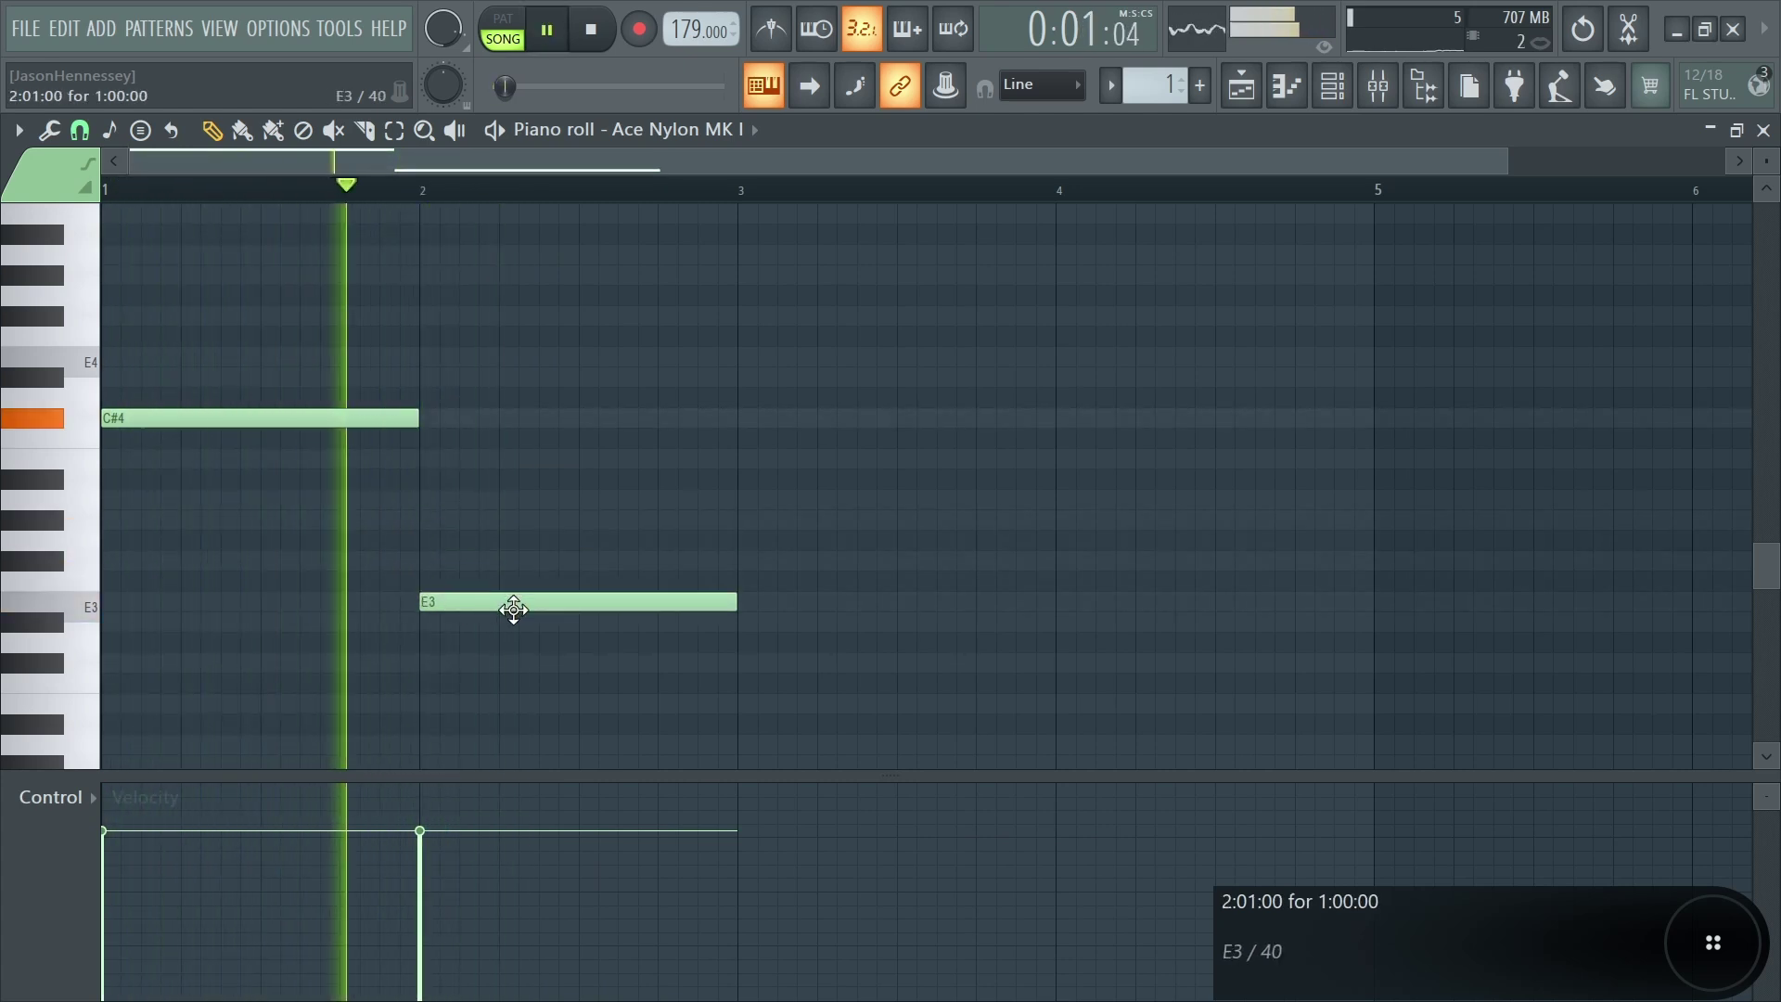
Copy the C#4 and E3 notes so that the pair repeats from bar 5, and play it back.
{"action": "mouse_move", "coordinate": [654, 288]}
{"action": "left_mouse_down"}
{"action": "mouse_move", "coordinate": [608, 374]}
{"action": "mouse_move", "coordinate": [167, 603]}
{"action": "left_mouse_up"}
{"action": "scroll", "coordinate": [165, 595], "scroll_direction": "down", "scroll_amount": 1}
{"action": "left_click_drag", "start_coordinate": [136, 417], "coordinate": [1250, 402]}
{"action": "key", "text": "space"}
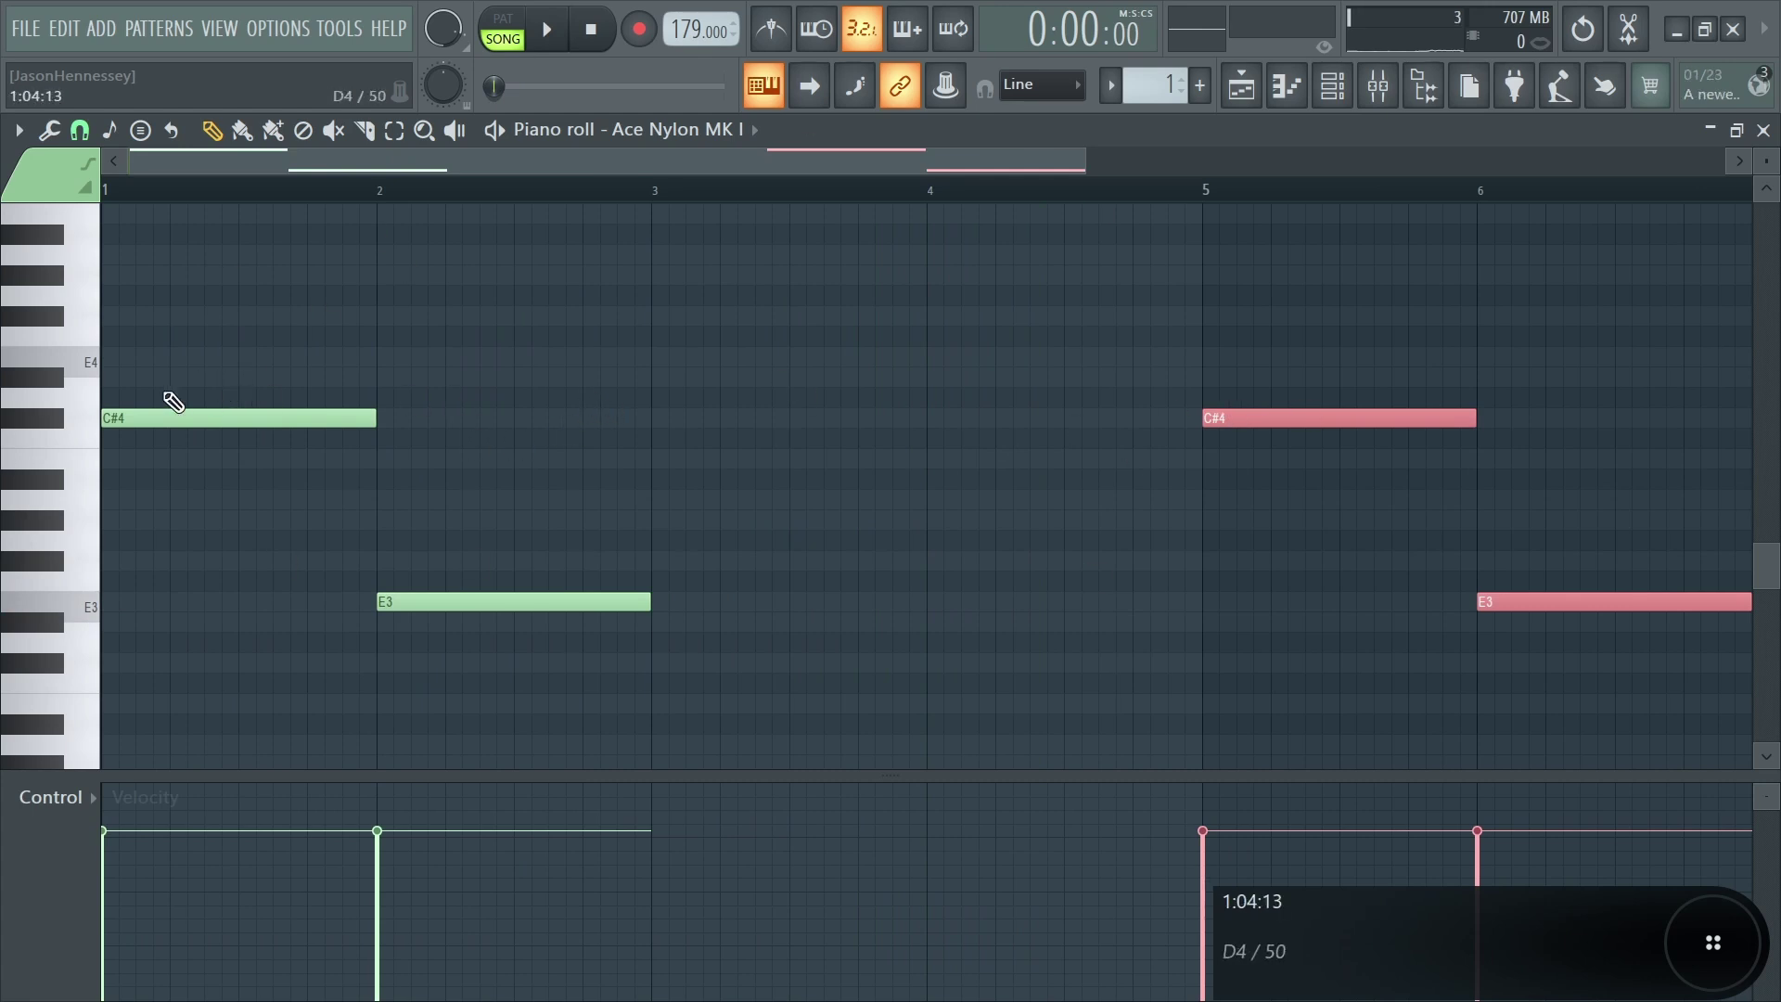
{"action": "key", "text": "space"}
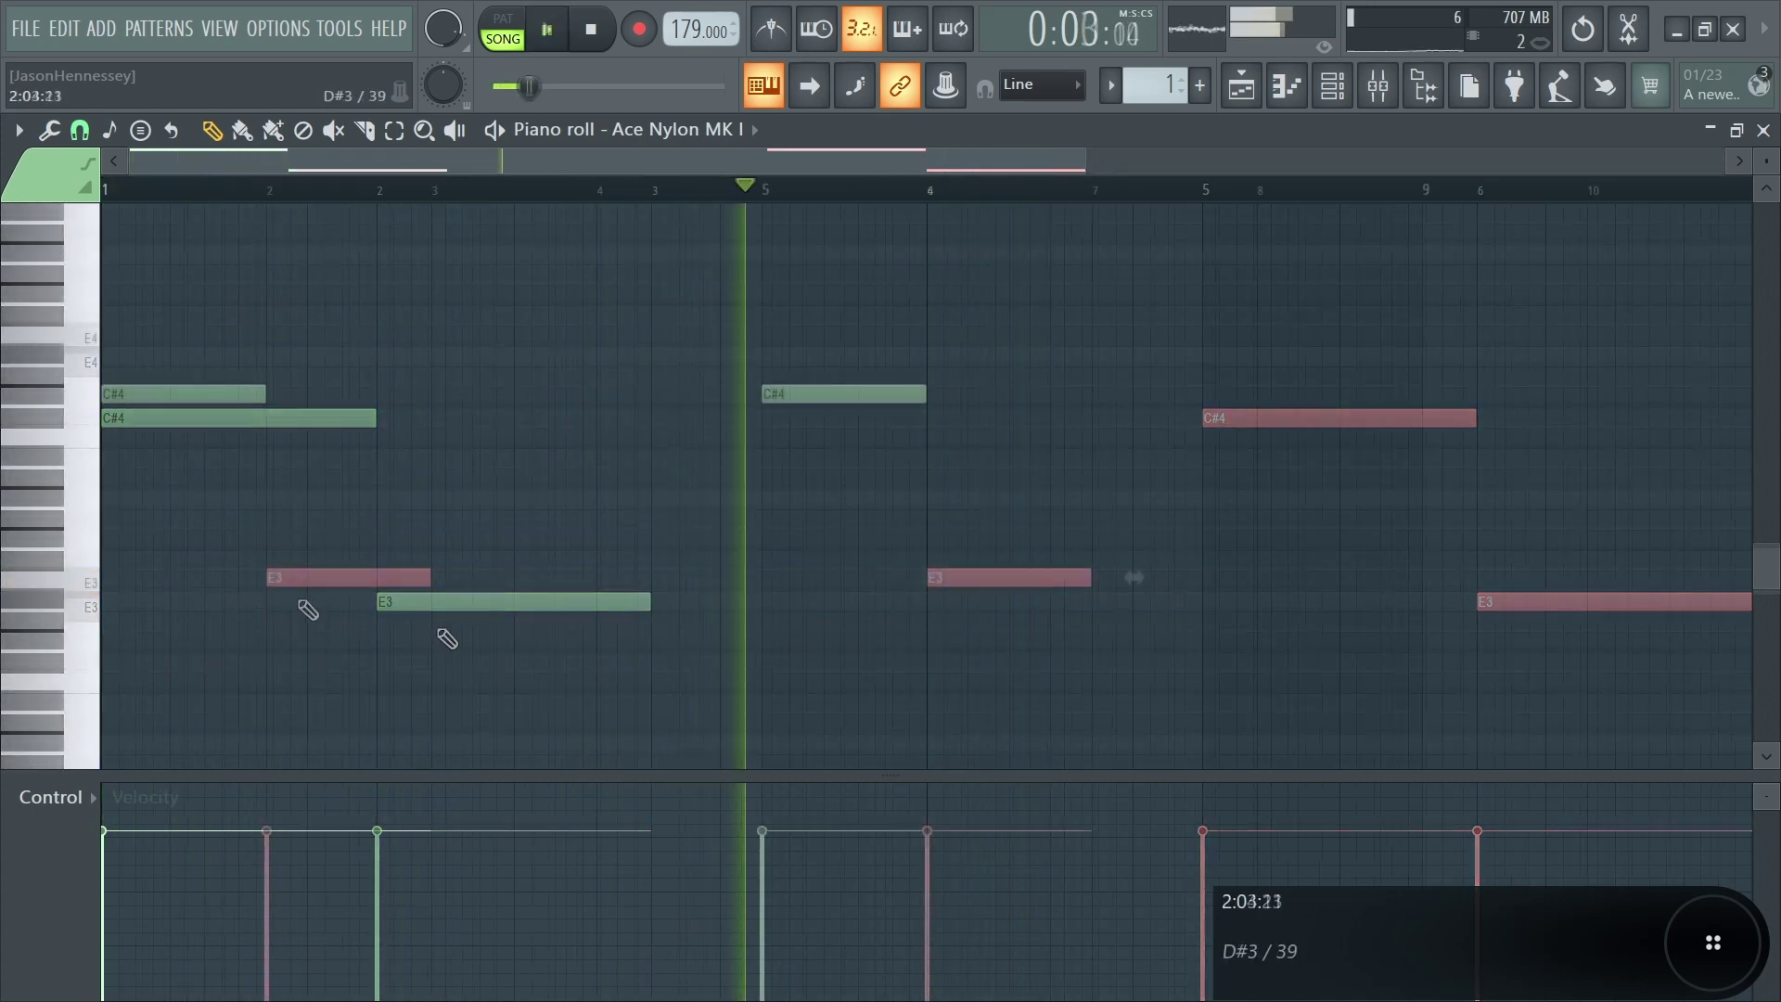
Shift both E3 notes one bar right so that they start at bars 3 and 7.
{"action": "left_click_drag", "start_coordinate": [318, 573], "coordinate": [477, 573]}
{"action": "scroll", "coordinate": [386, 609], "scroll_direction": "up", "scroll_amount": 3}
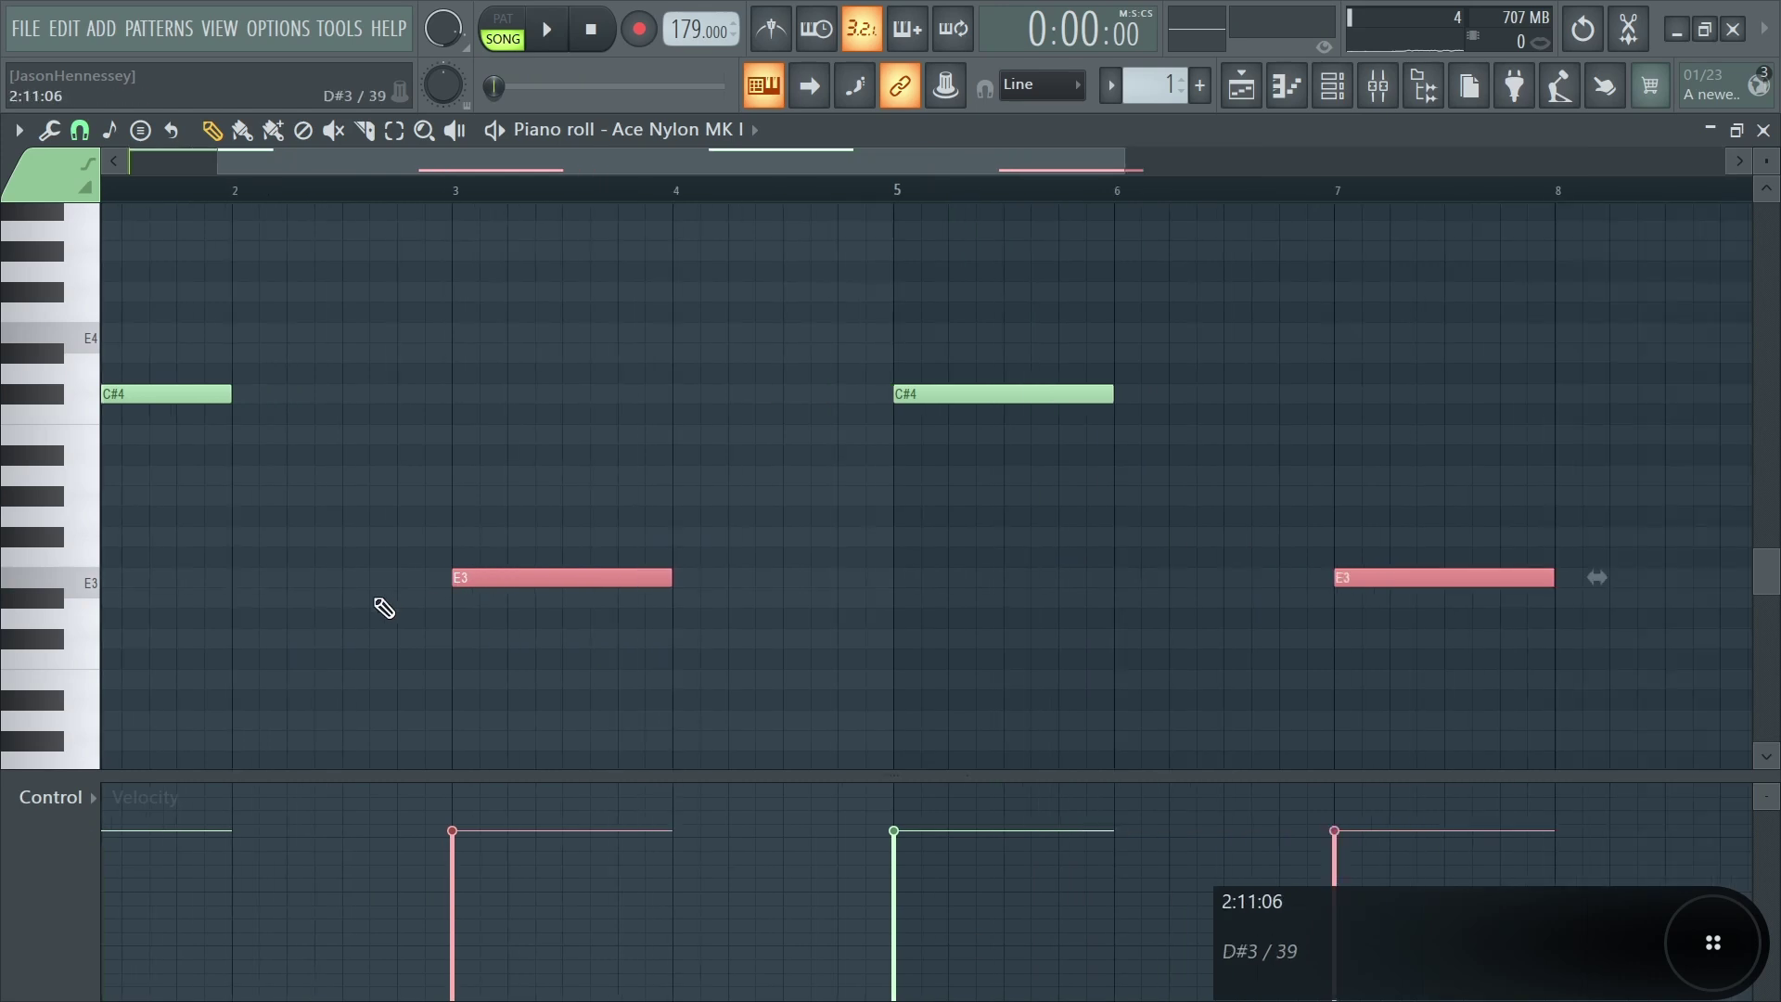
{"action": "key", "text": "space"}
Duplicate the four-note phrase so that the C#4 and E3 notes repeat from bar 9.
{"action": "scroll", "coordinate": [520, 609], "scroll_direction": "down", "scroll_amount": 3}
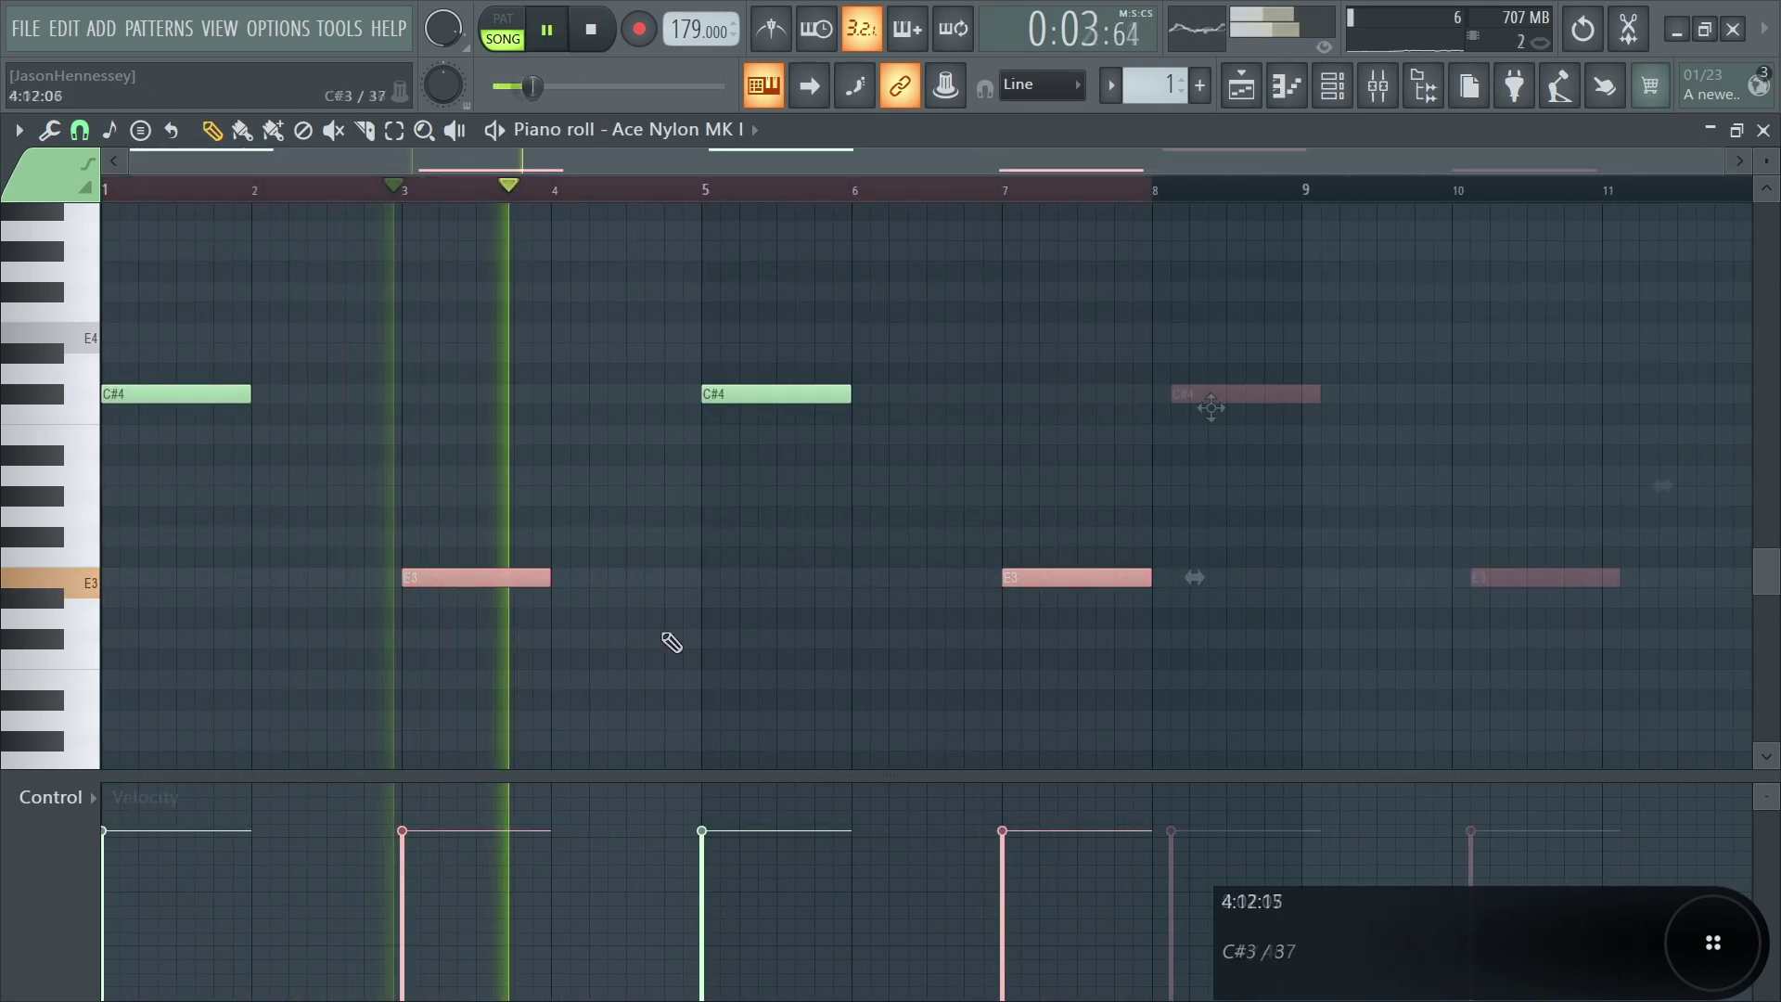
{"action": "key", "text": "ctrl+a"}
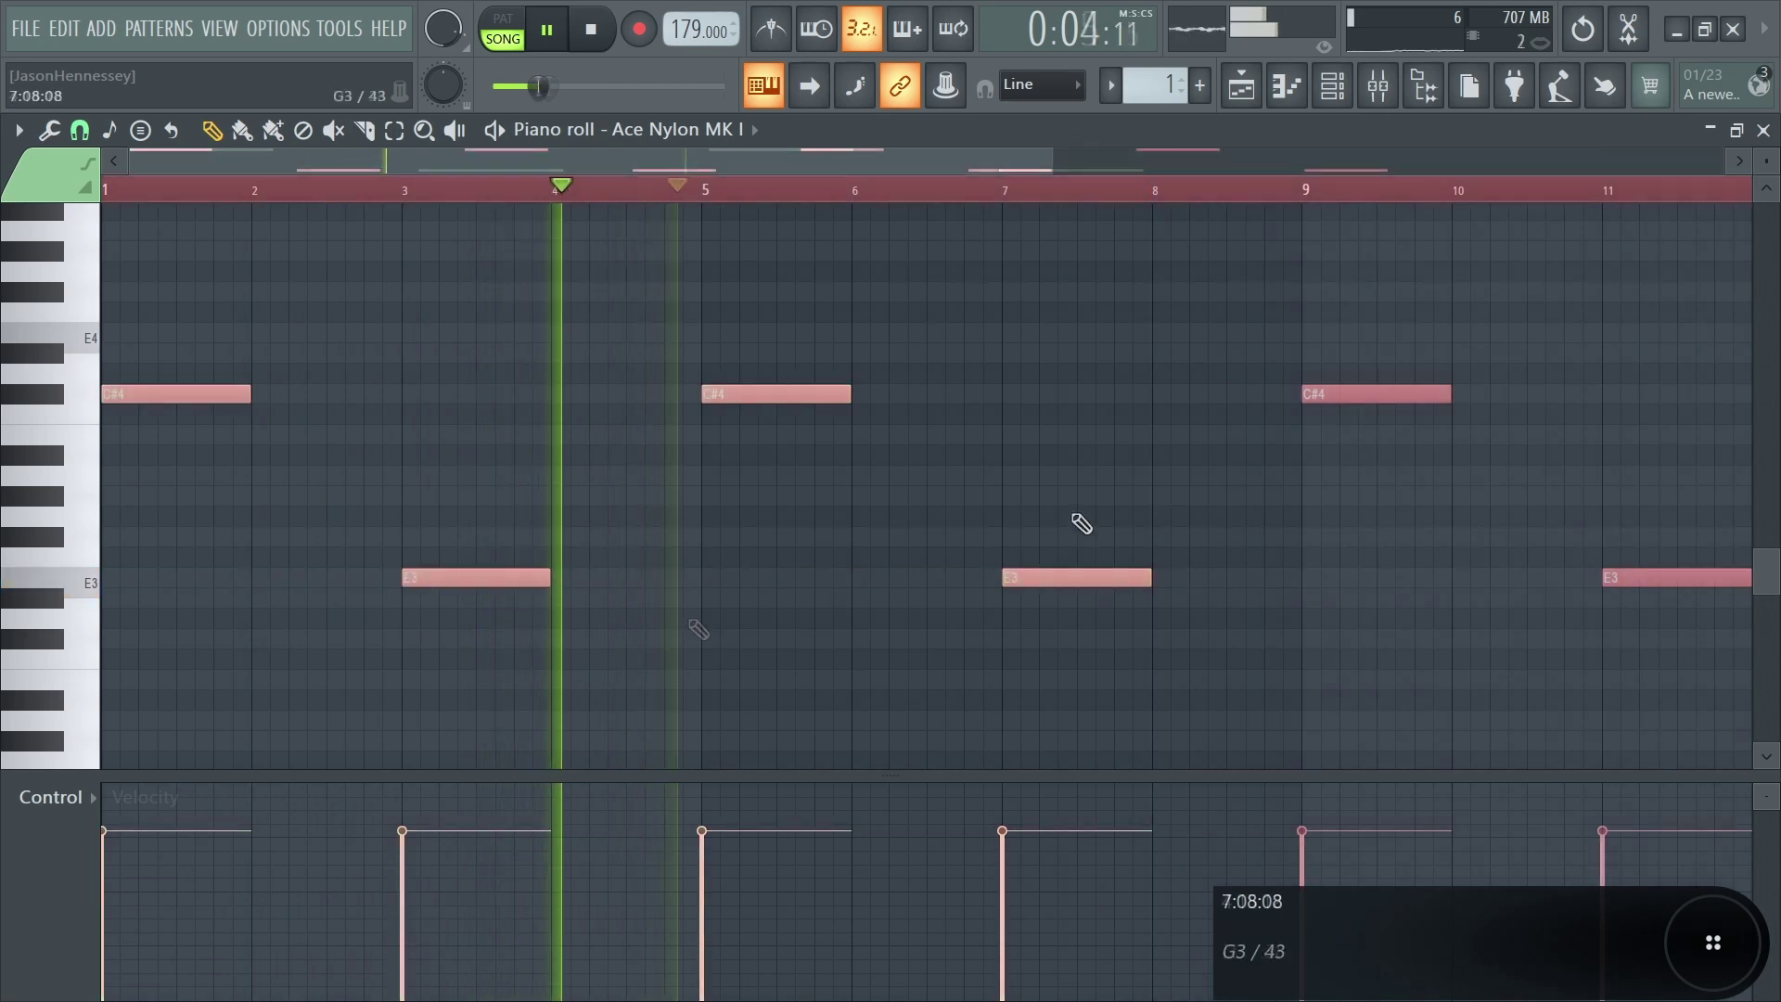
{"action": "scroll", "coordinate": [1078, 521], "scroll_direction": "down", "scroll_amount": 1}
{"action": "right_click", "coordinate": [865, 478]}
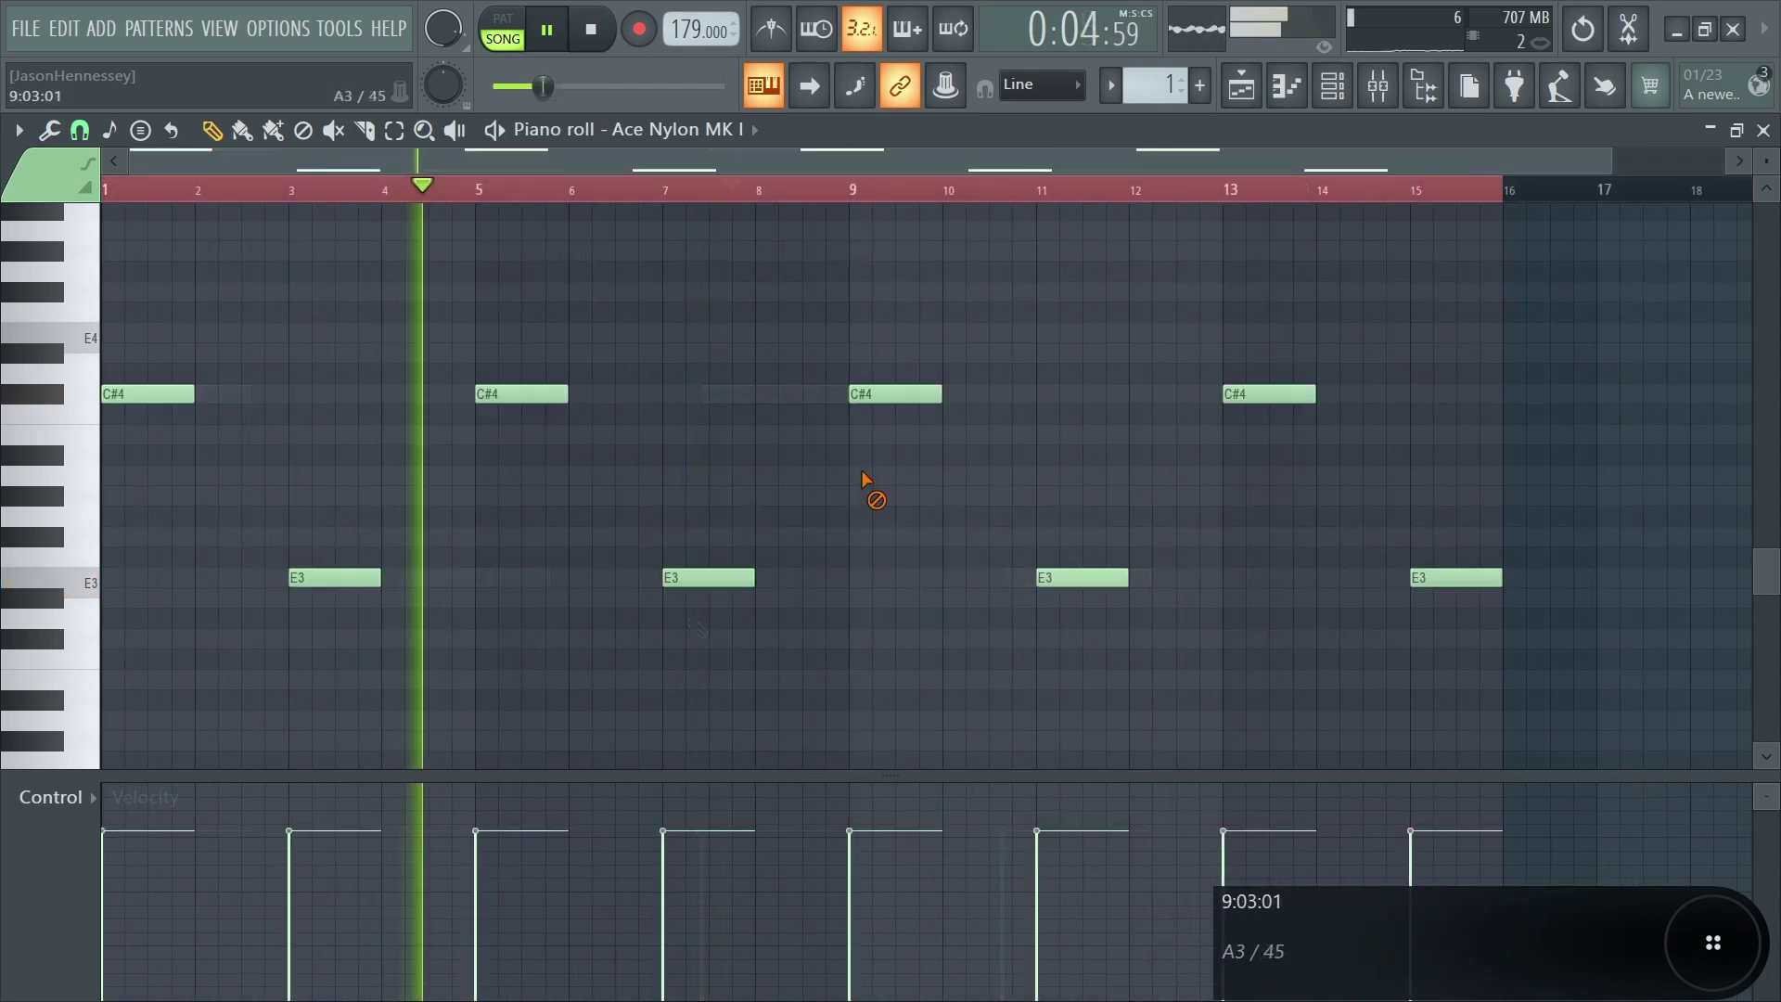
Transpose all the Ace Nylon notes up one octave to C#5 and E4, and clear the selection.
{"action": "key", "text": "ctrl+a"}
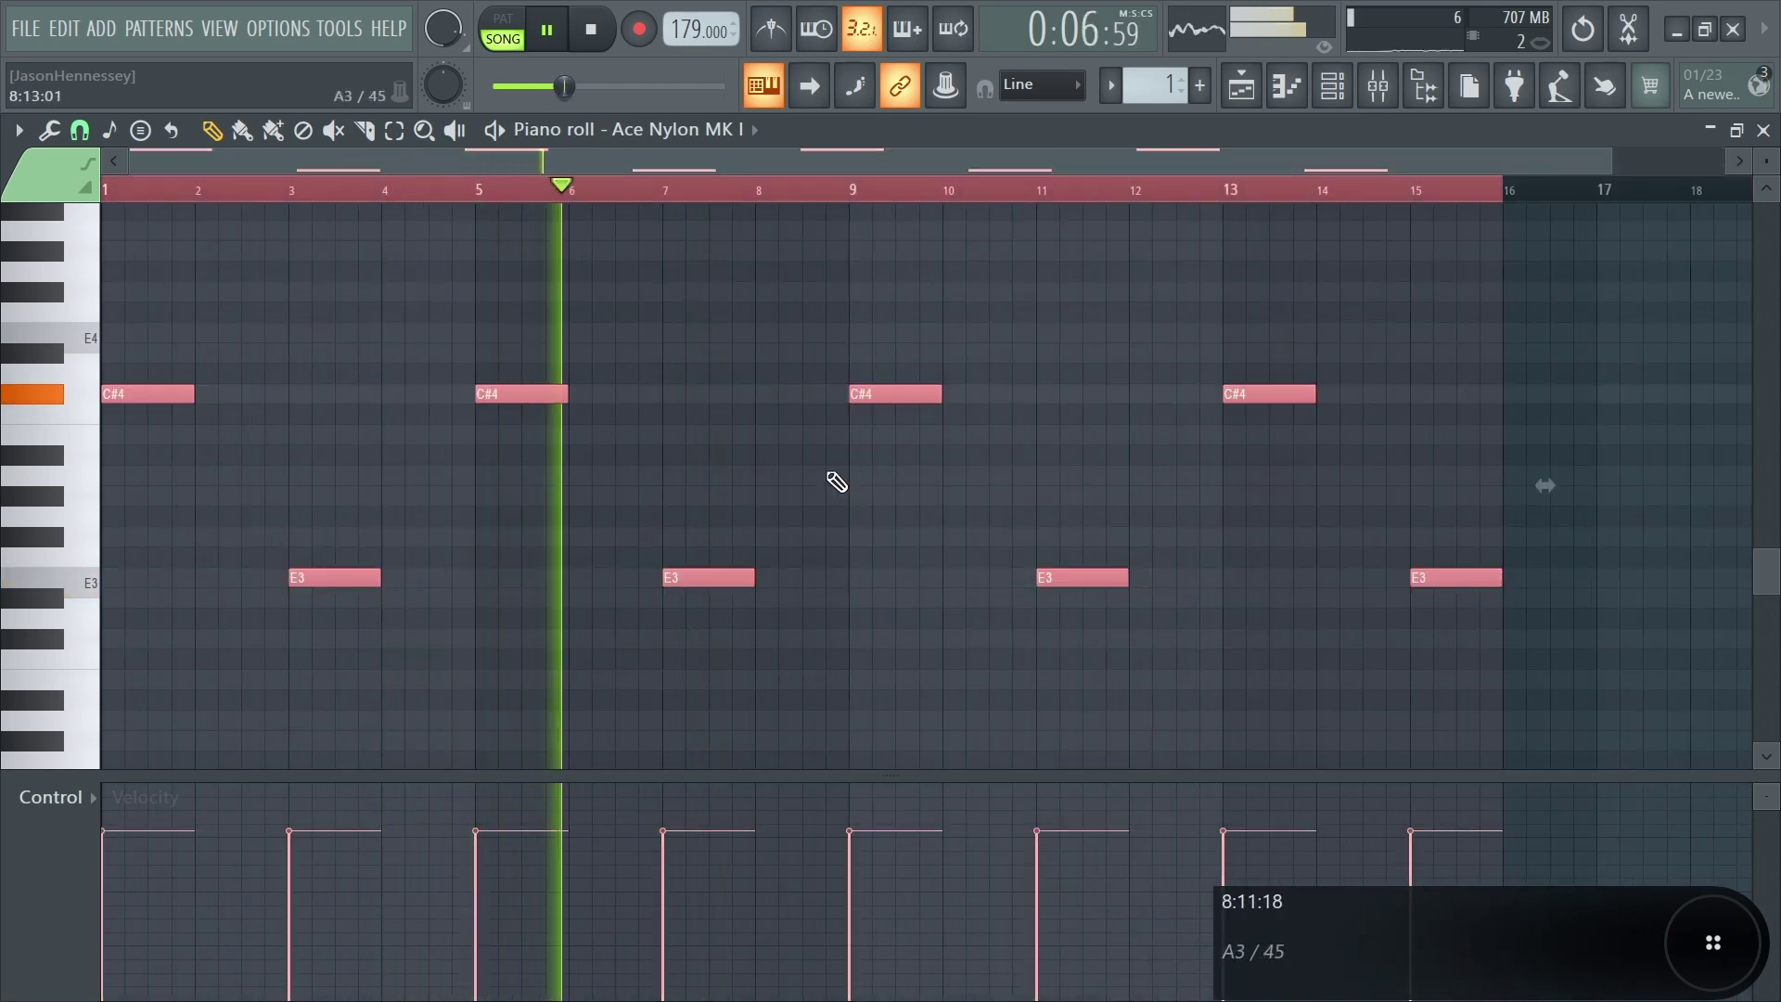
{"action": "key", "text": "ctrl+d"}
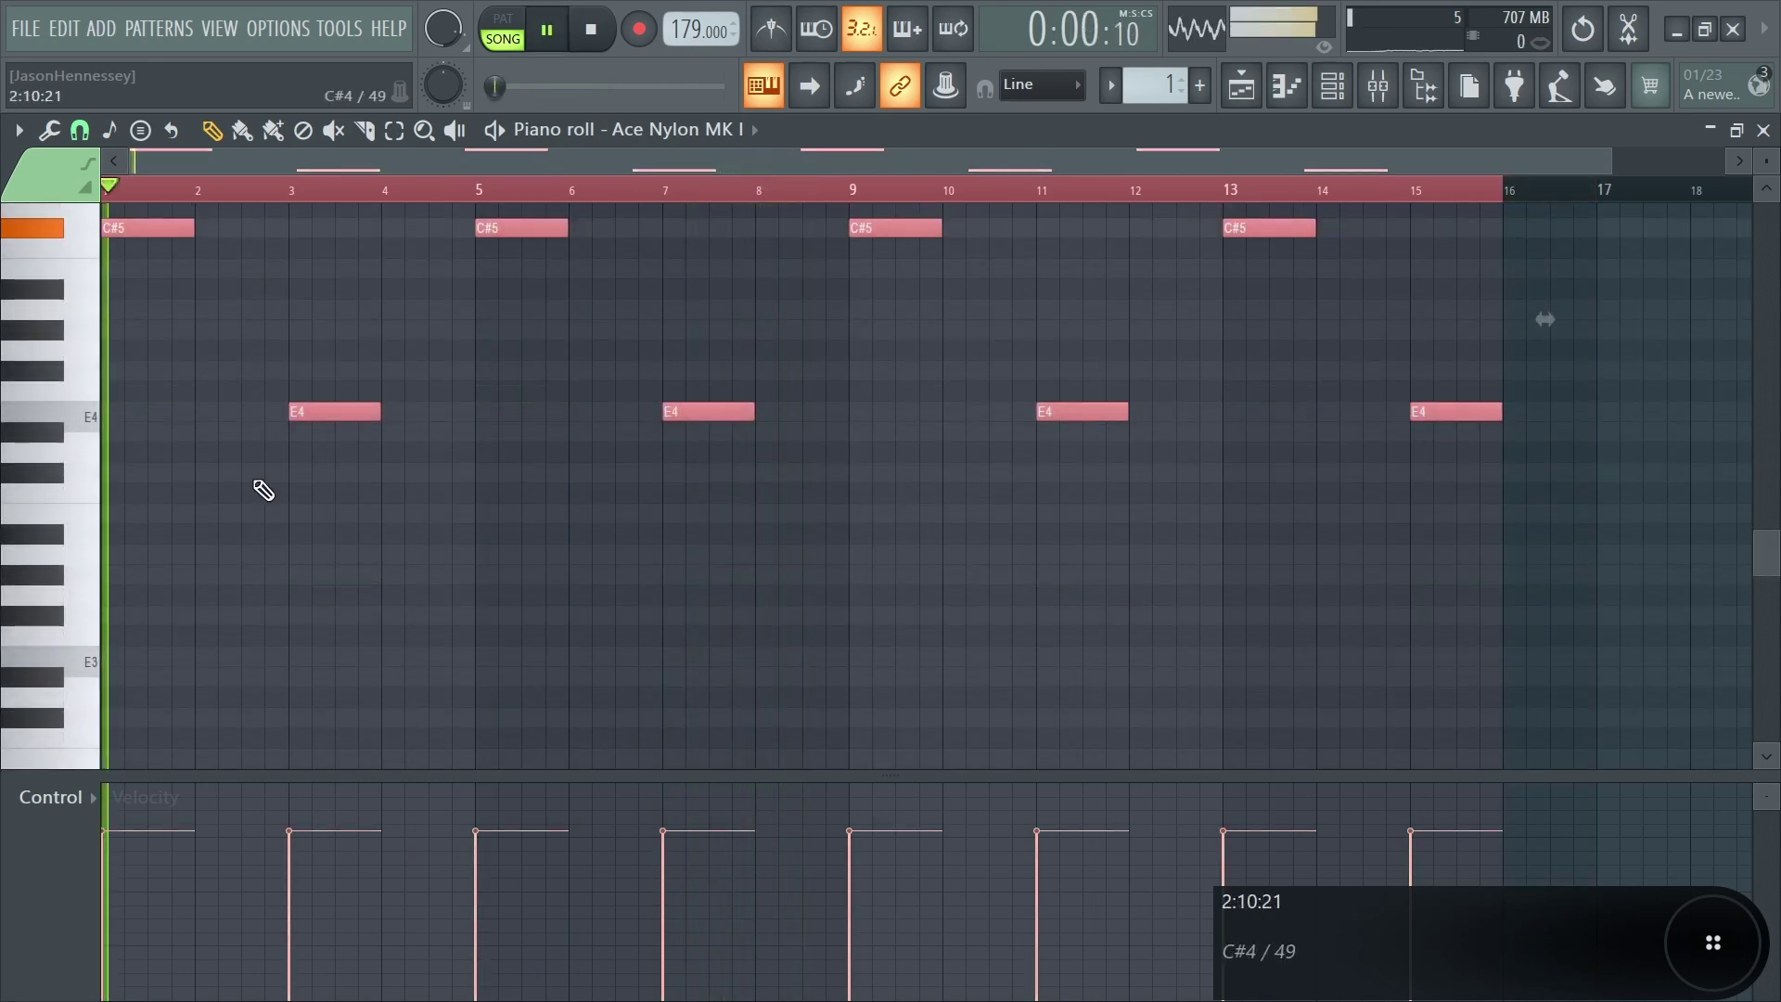
{"action": "key", "text": "ctrl+d"}
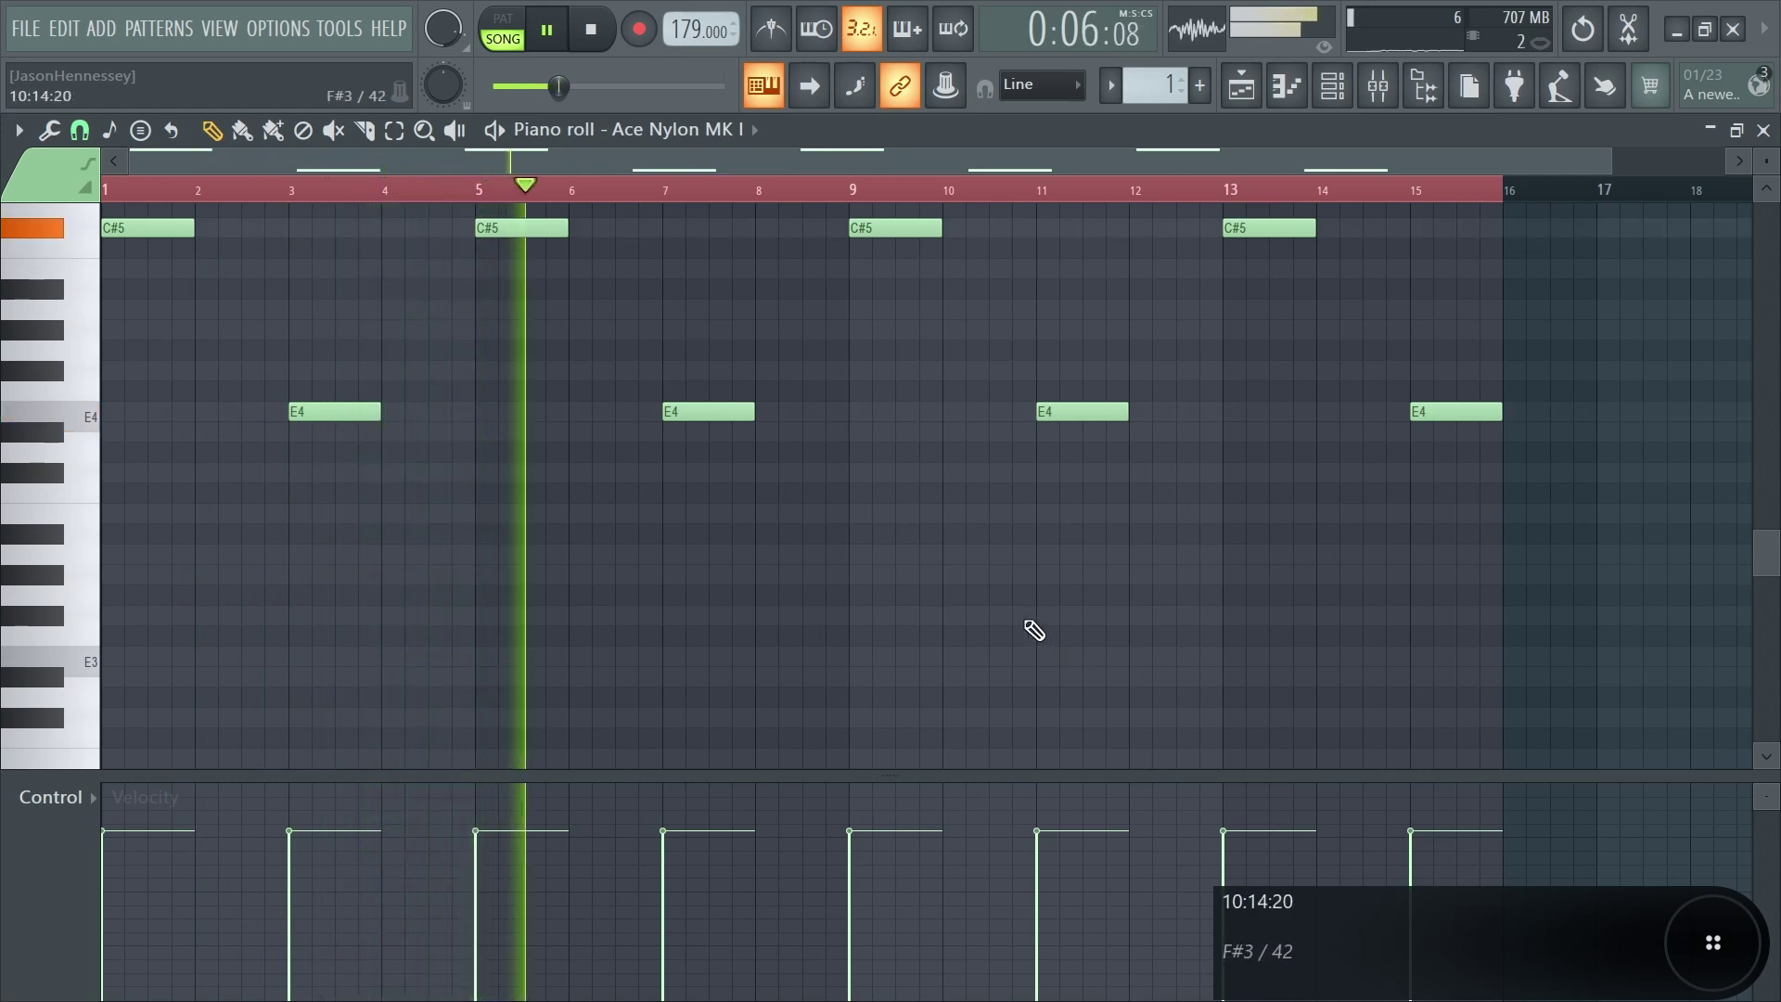
Play back the transposed Ace Nylon notes from the start of the song.
{"action": "scroll", "coordinate": [1282, 229], "scroll_direction": "up", "scroll_amount": 3}
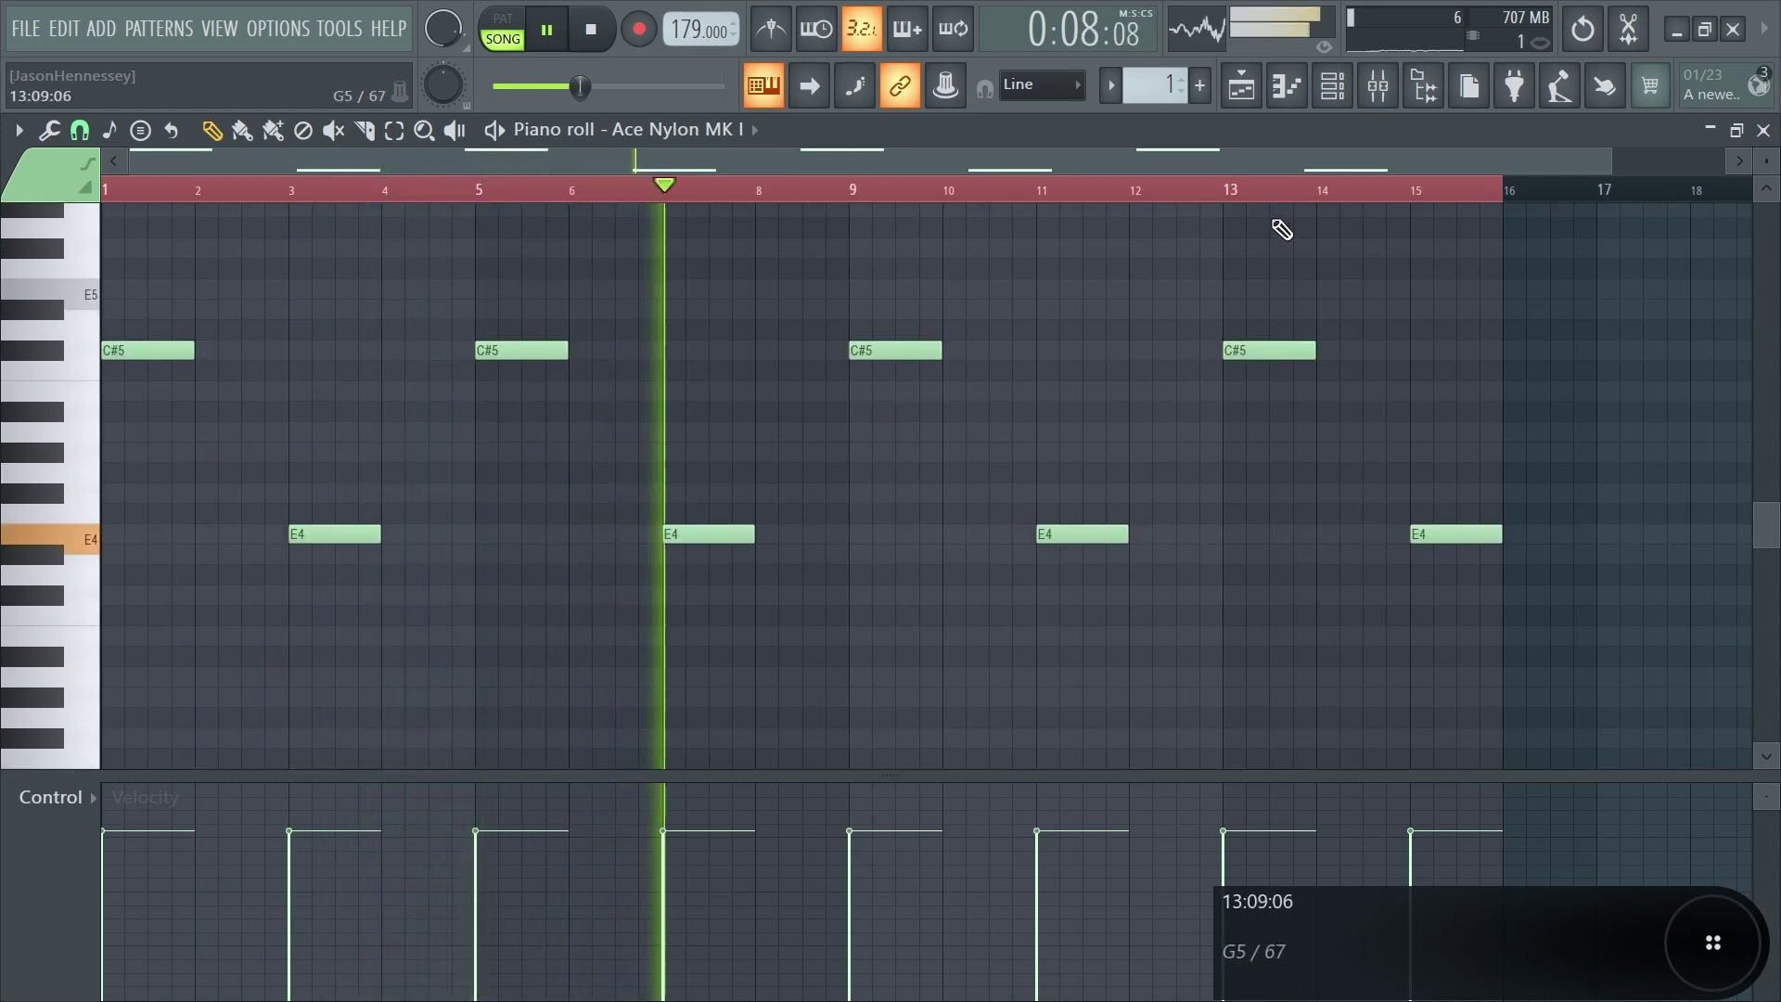
{"action": "key", "text": "space"}
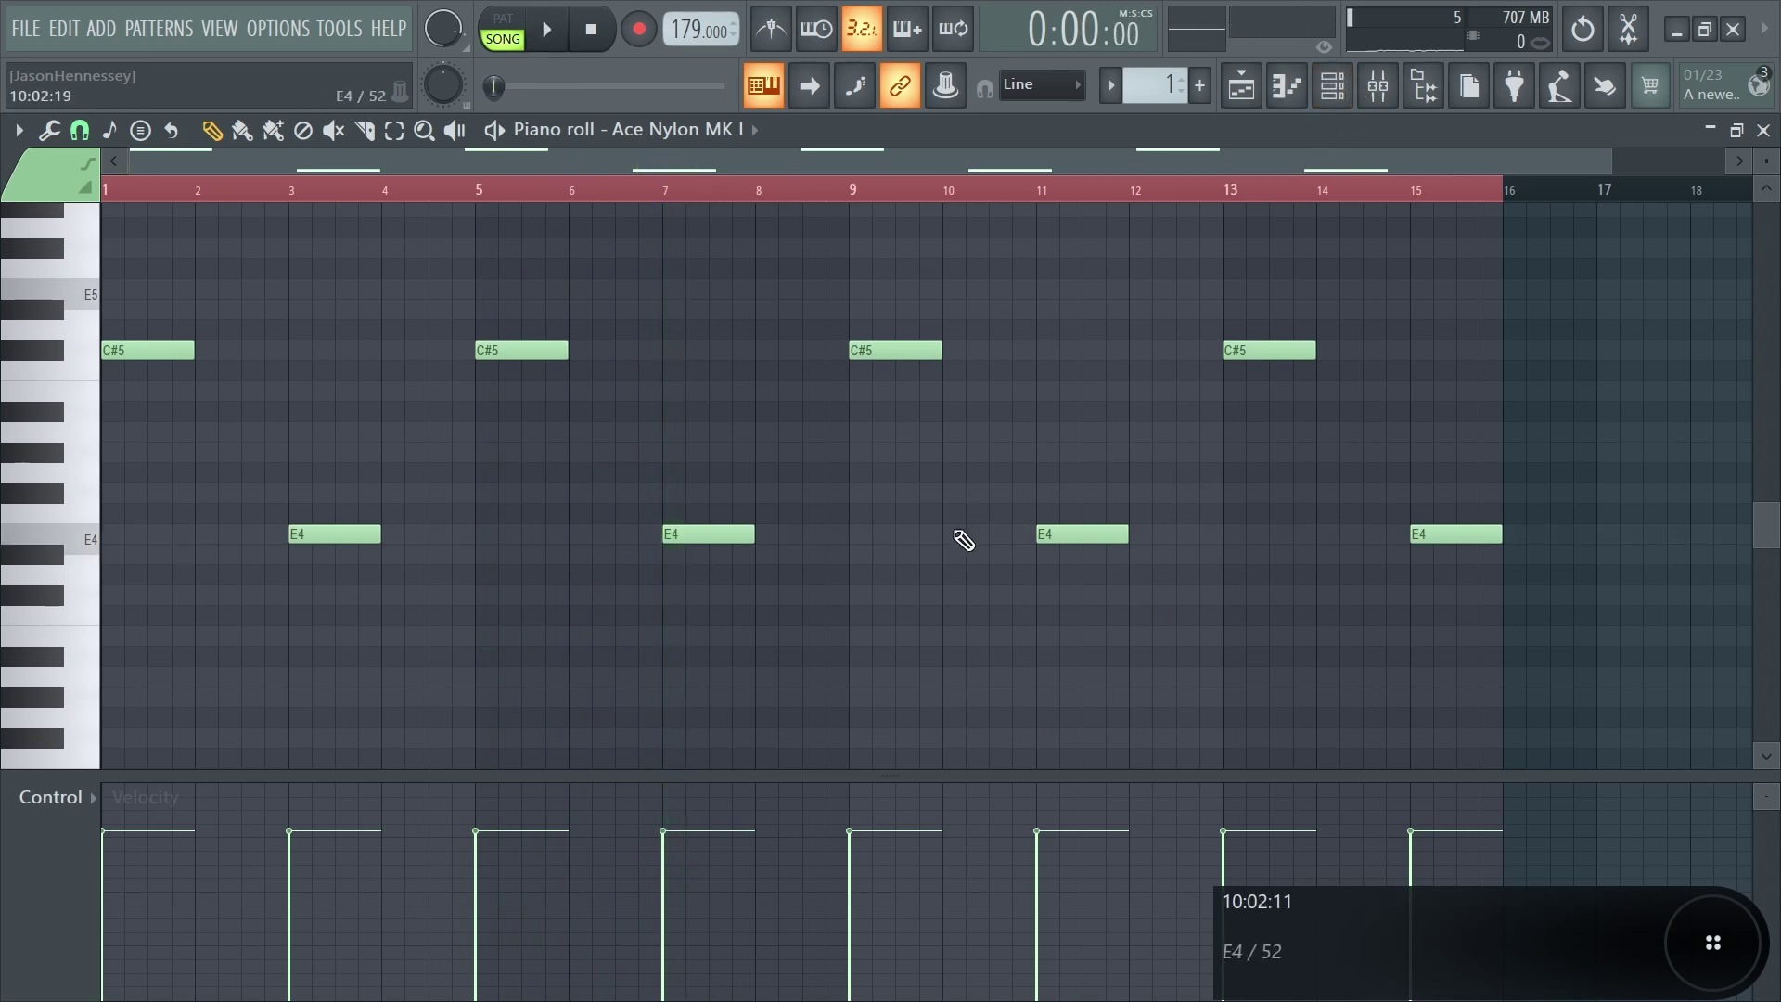
{"action": "left_click_drag", "start_coordinate": [175, 289], "coordinate": [118, 557]}
{"action": "left_click_drag", "start_coordinate": [424, 517], "coordinate": [321, 659]}
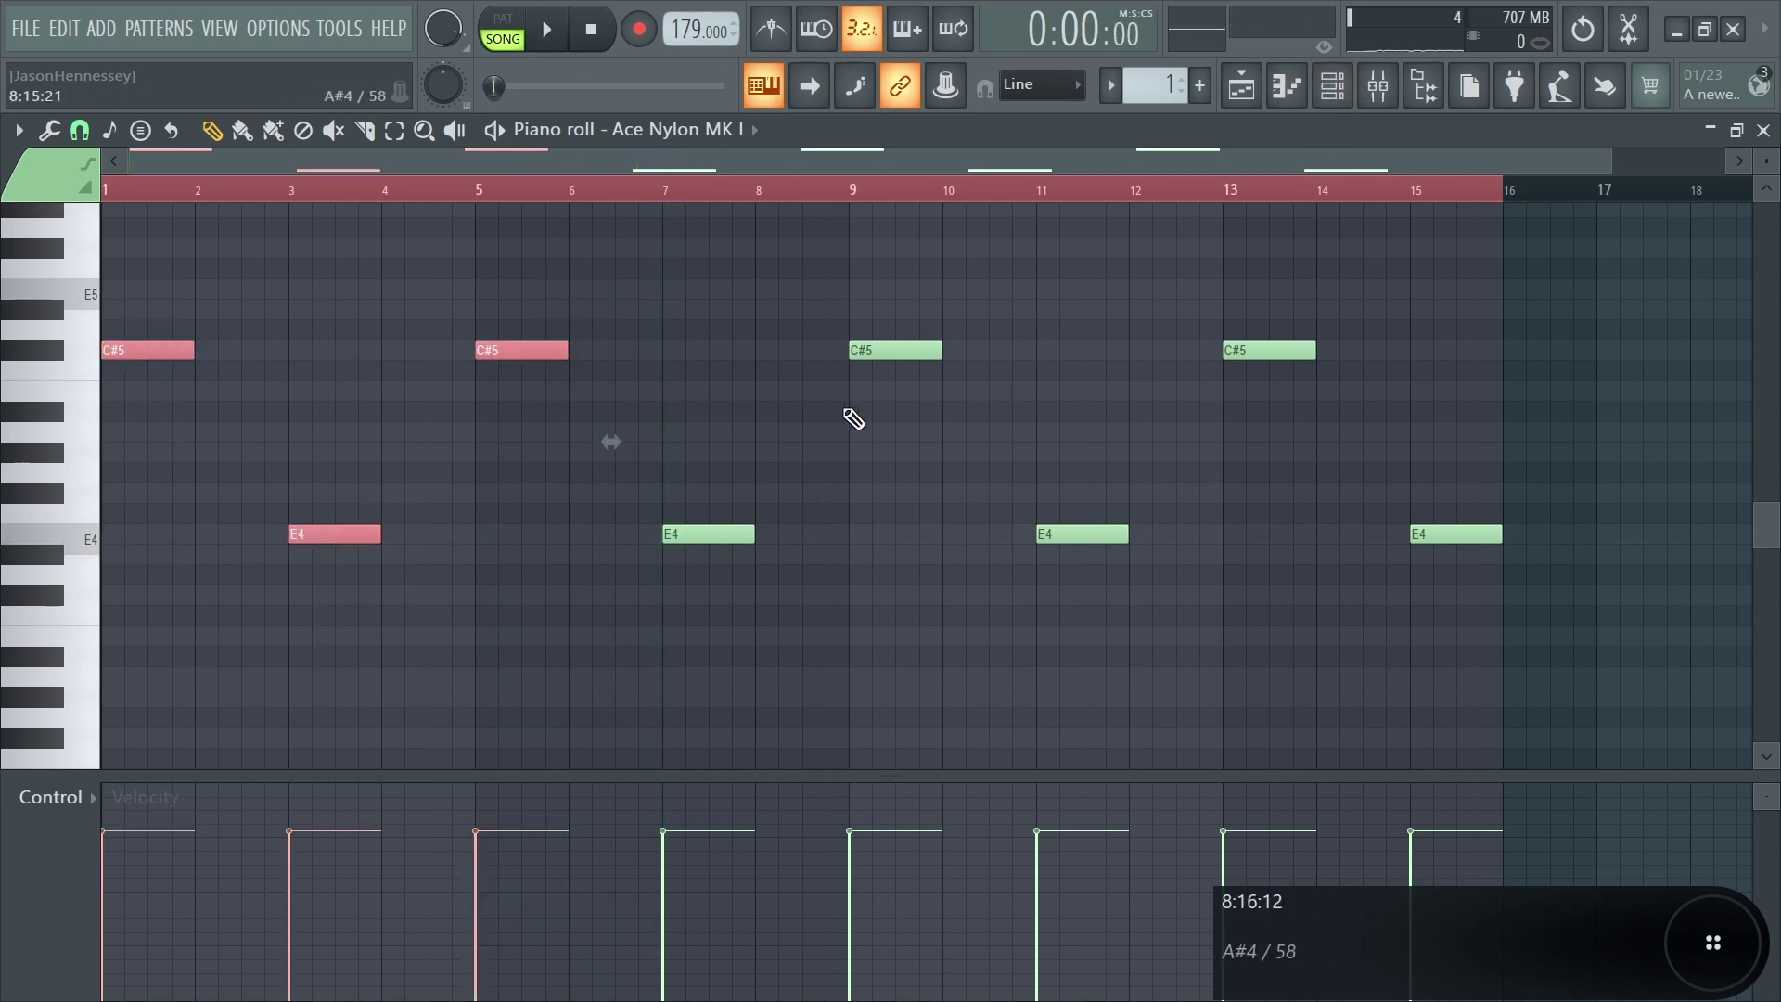
{"action": "left_click_drag", "start_coordinate": [872, 402], "coordinate": [664, 612]}
{"action": "key", "text": "space"}
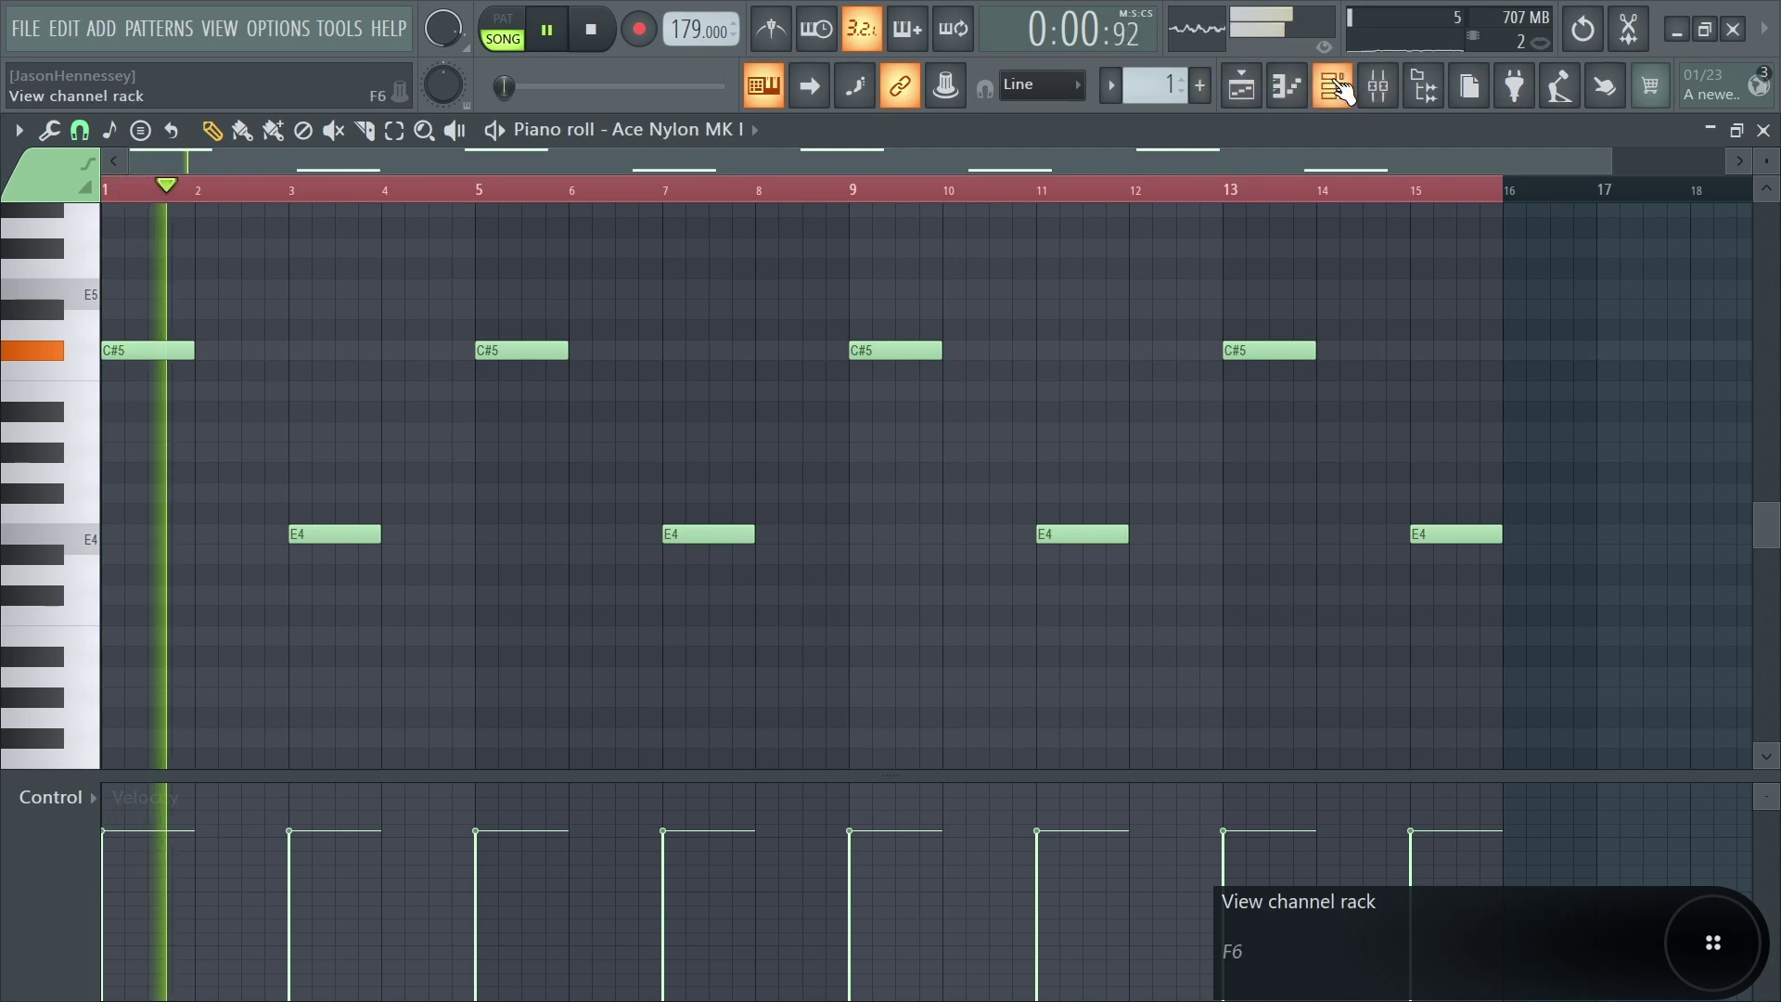
Stop playback and look through the instruments available for a new channel in the channel rack.
{"action": "left_click", "coordinate": [1332, 86]}
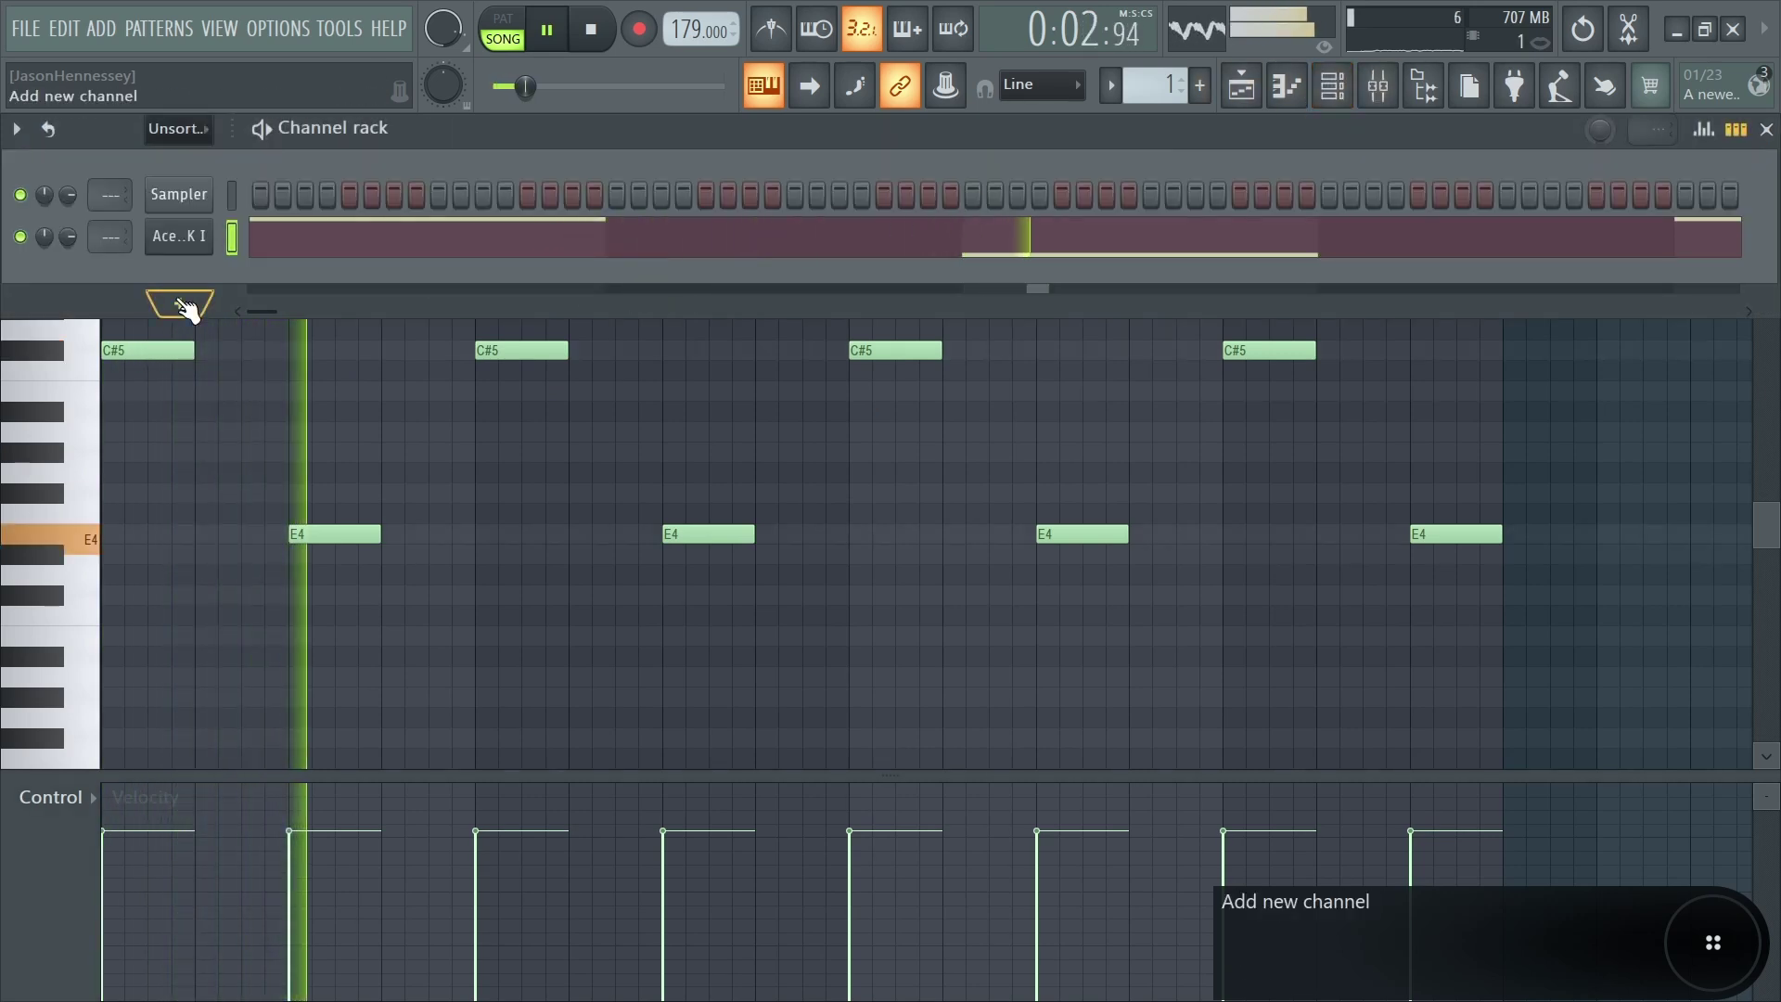
{"action": "key", "text": "space"}
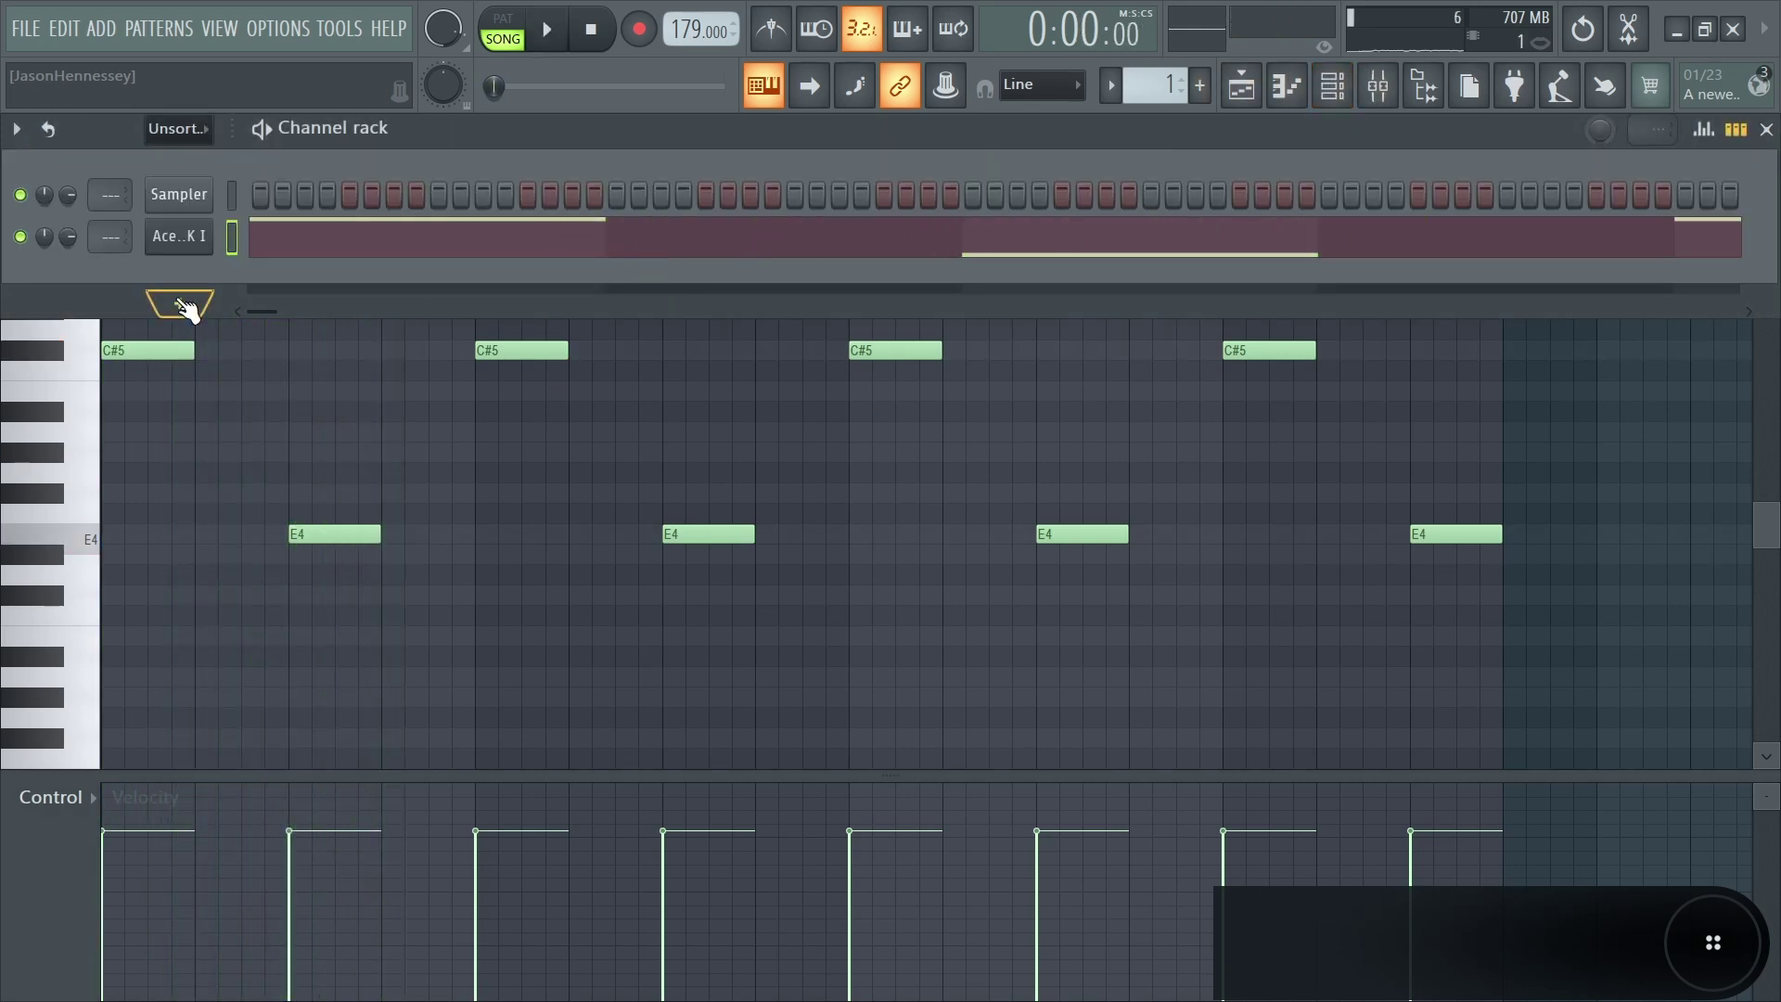
{"action": "left_click", "coordinate": [182, 304]}
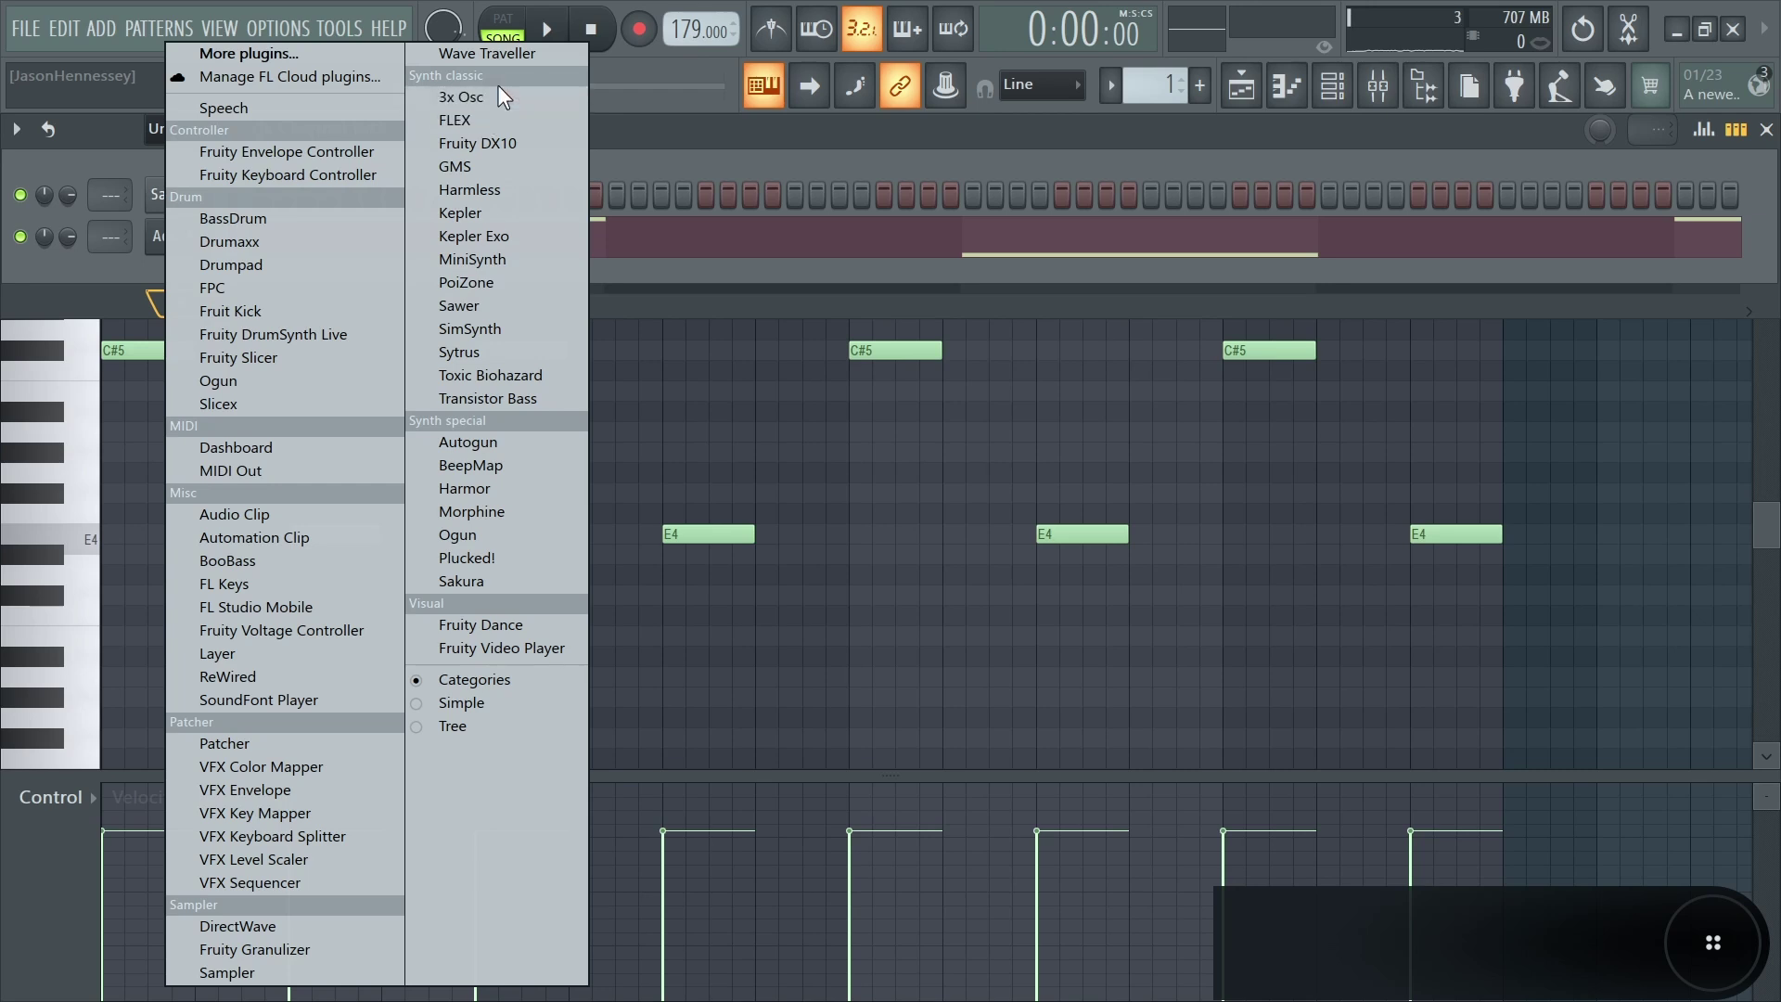
{"action": "left_click", "coordinate": [499, 352]}
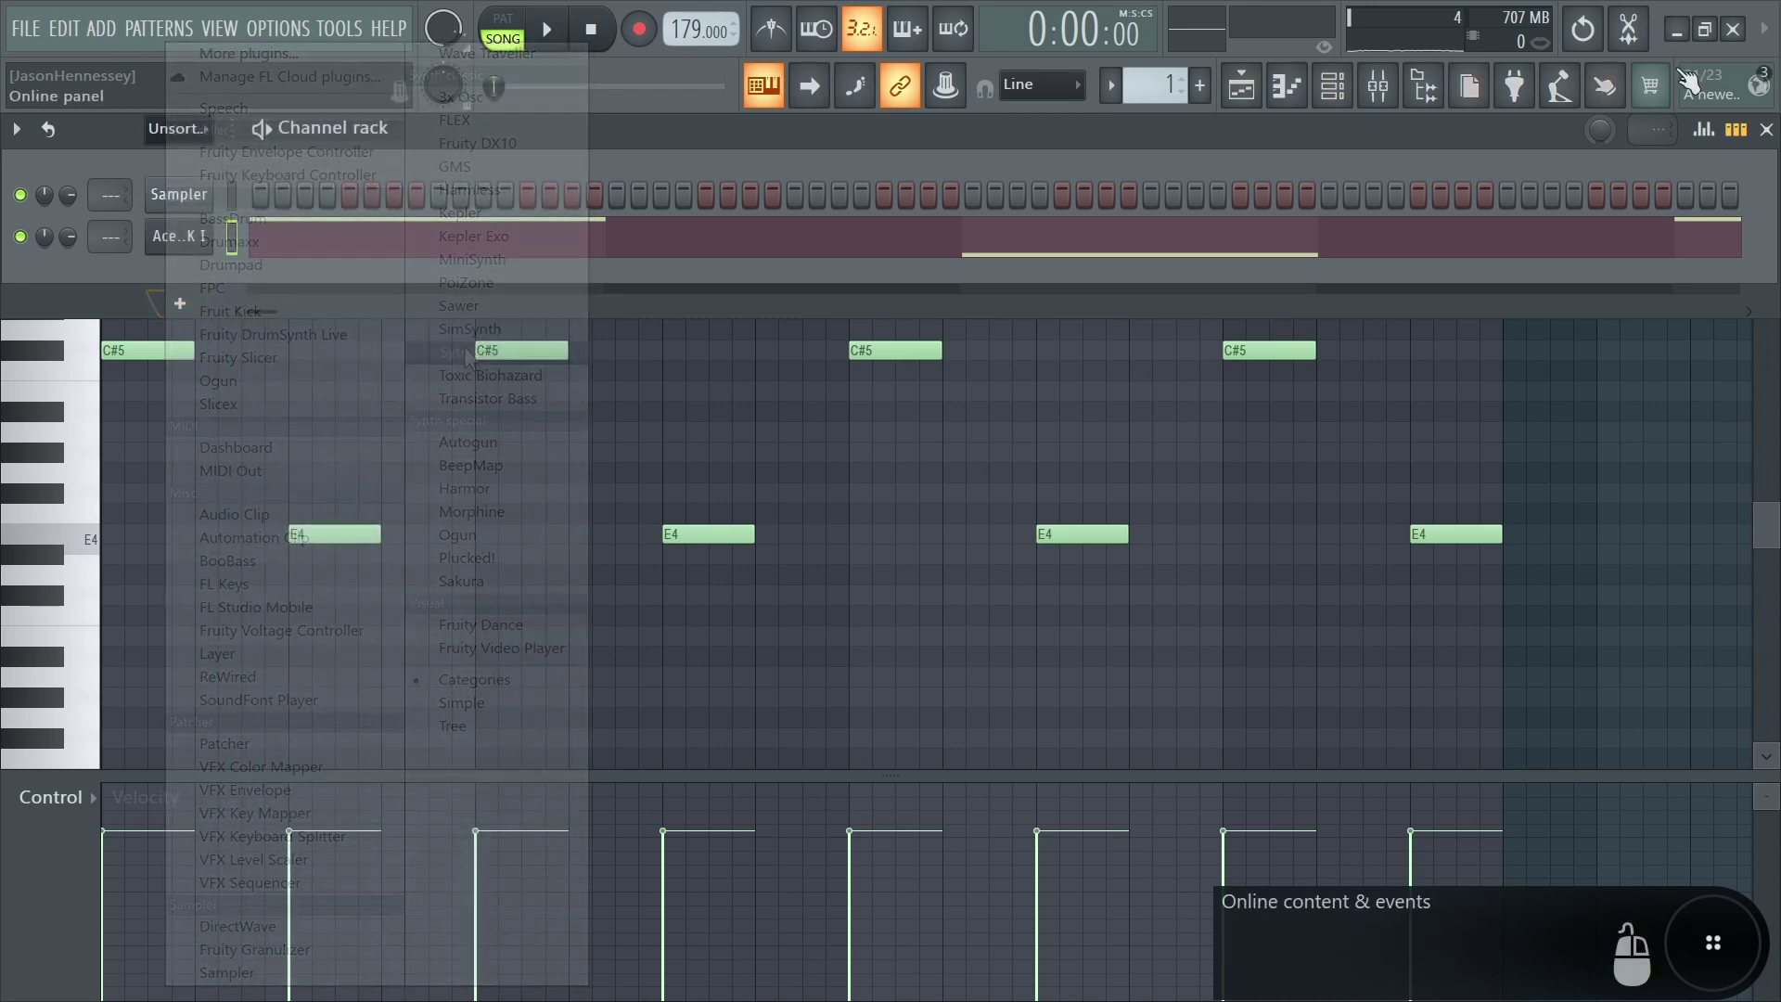
Search the sound browser for choir and add the first preset named Choir as a new channel.
{"action": "left_click", "coordinate": [1426, 96]}
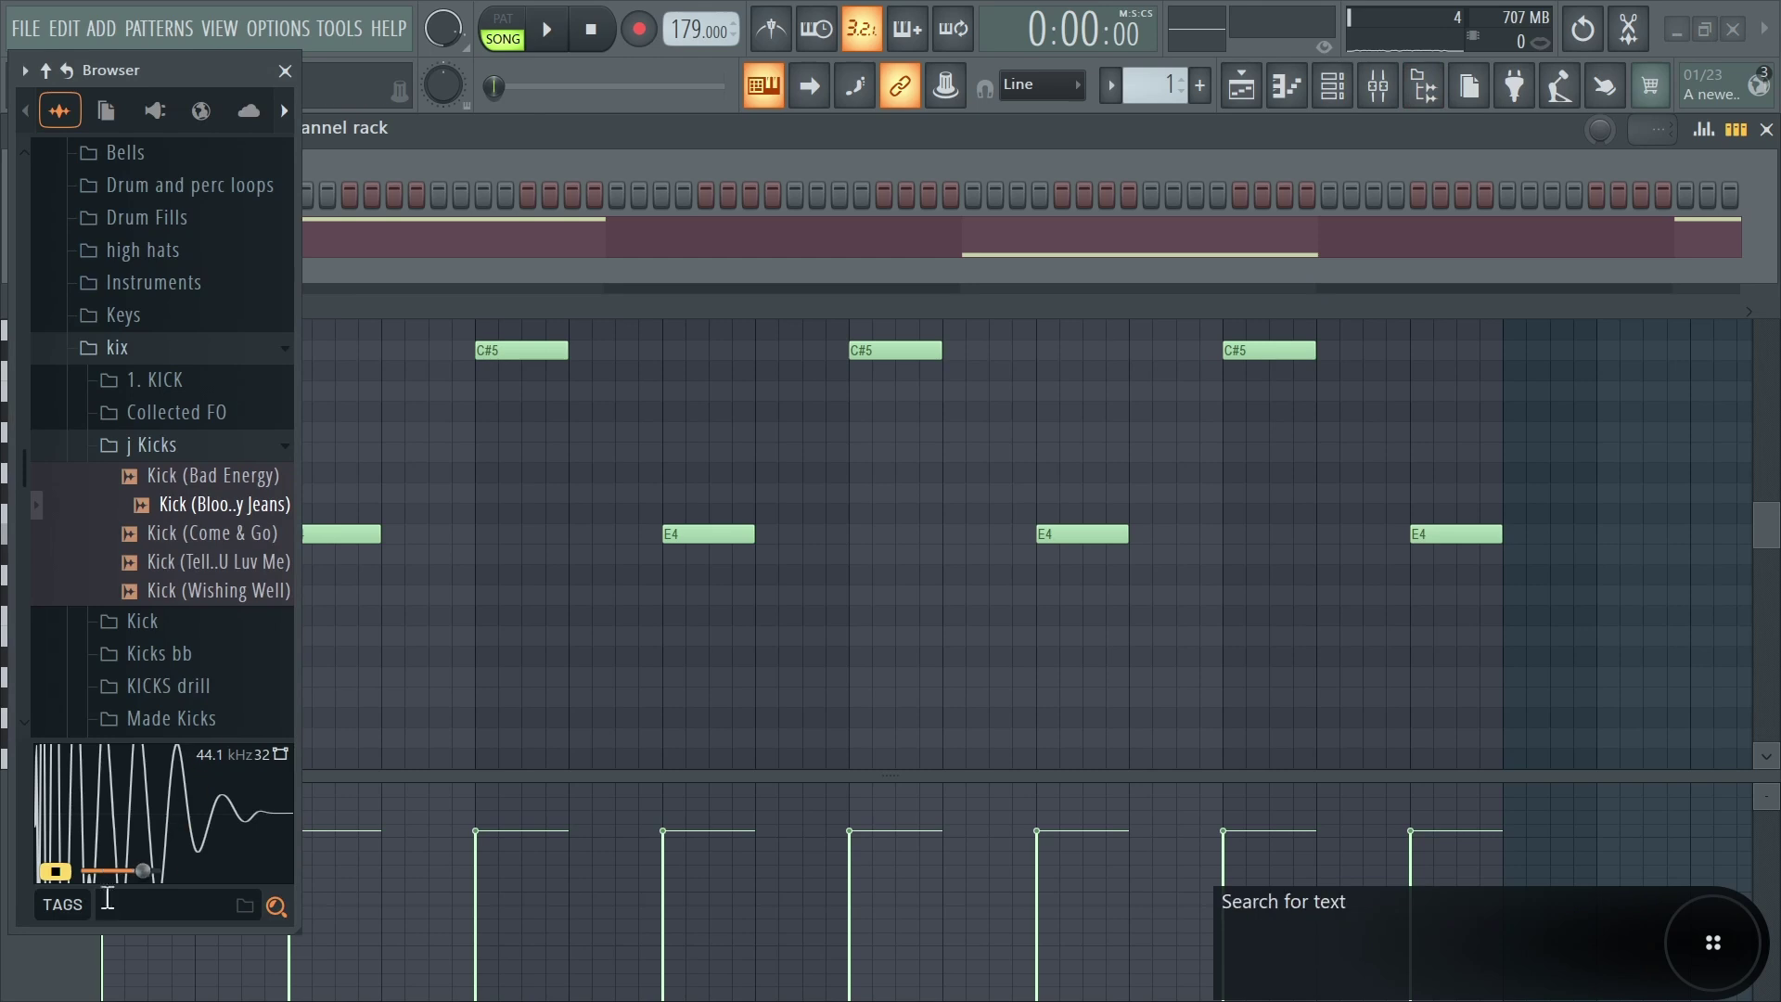
{"action": "left_click", "coordinate": [138, 903]}
{"action": "type", "text": "choi"}
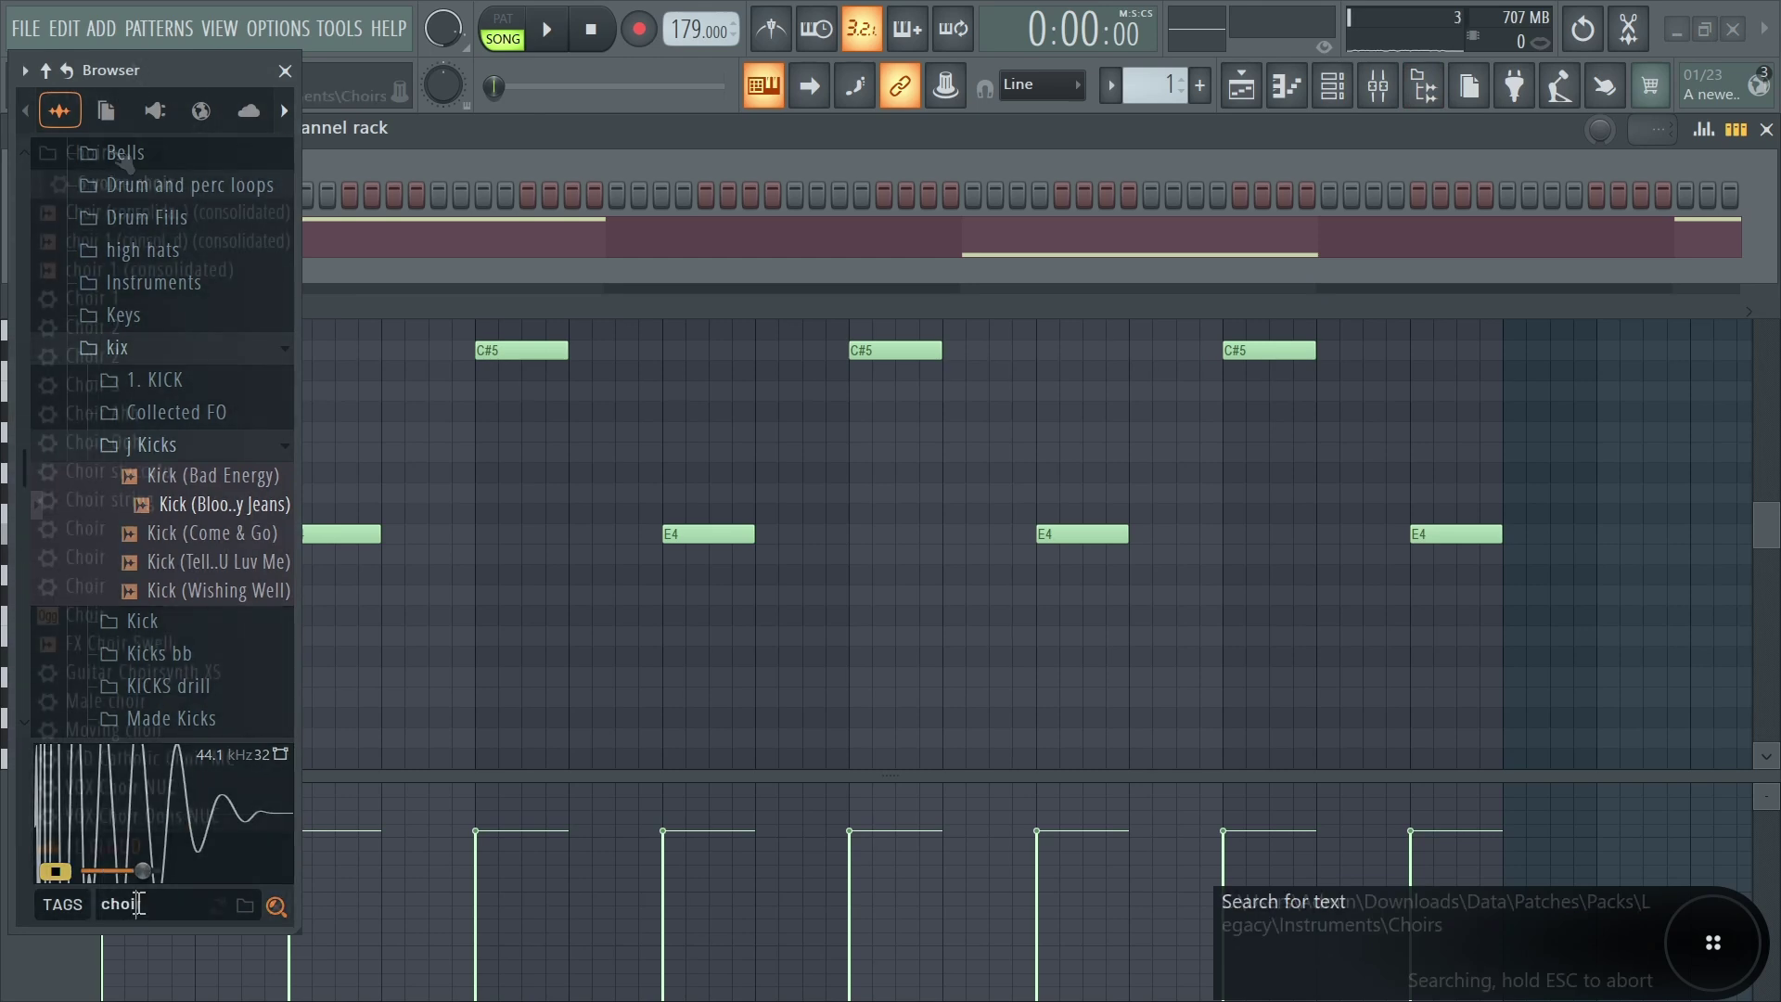
{"action": "type", "text": "r"}
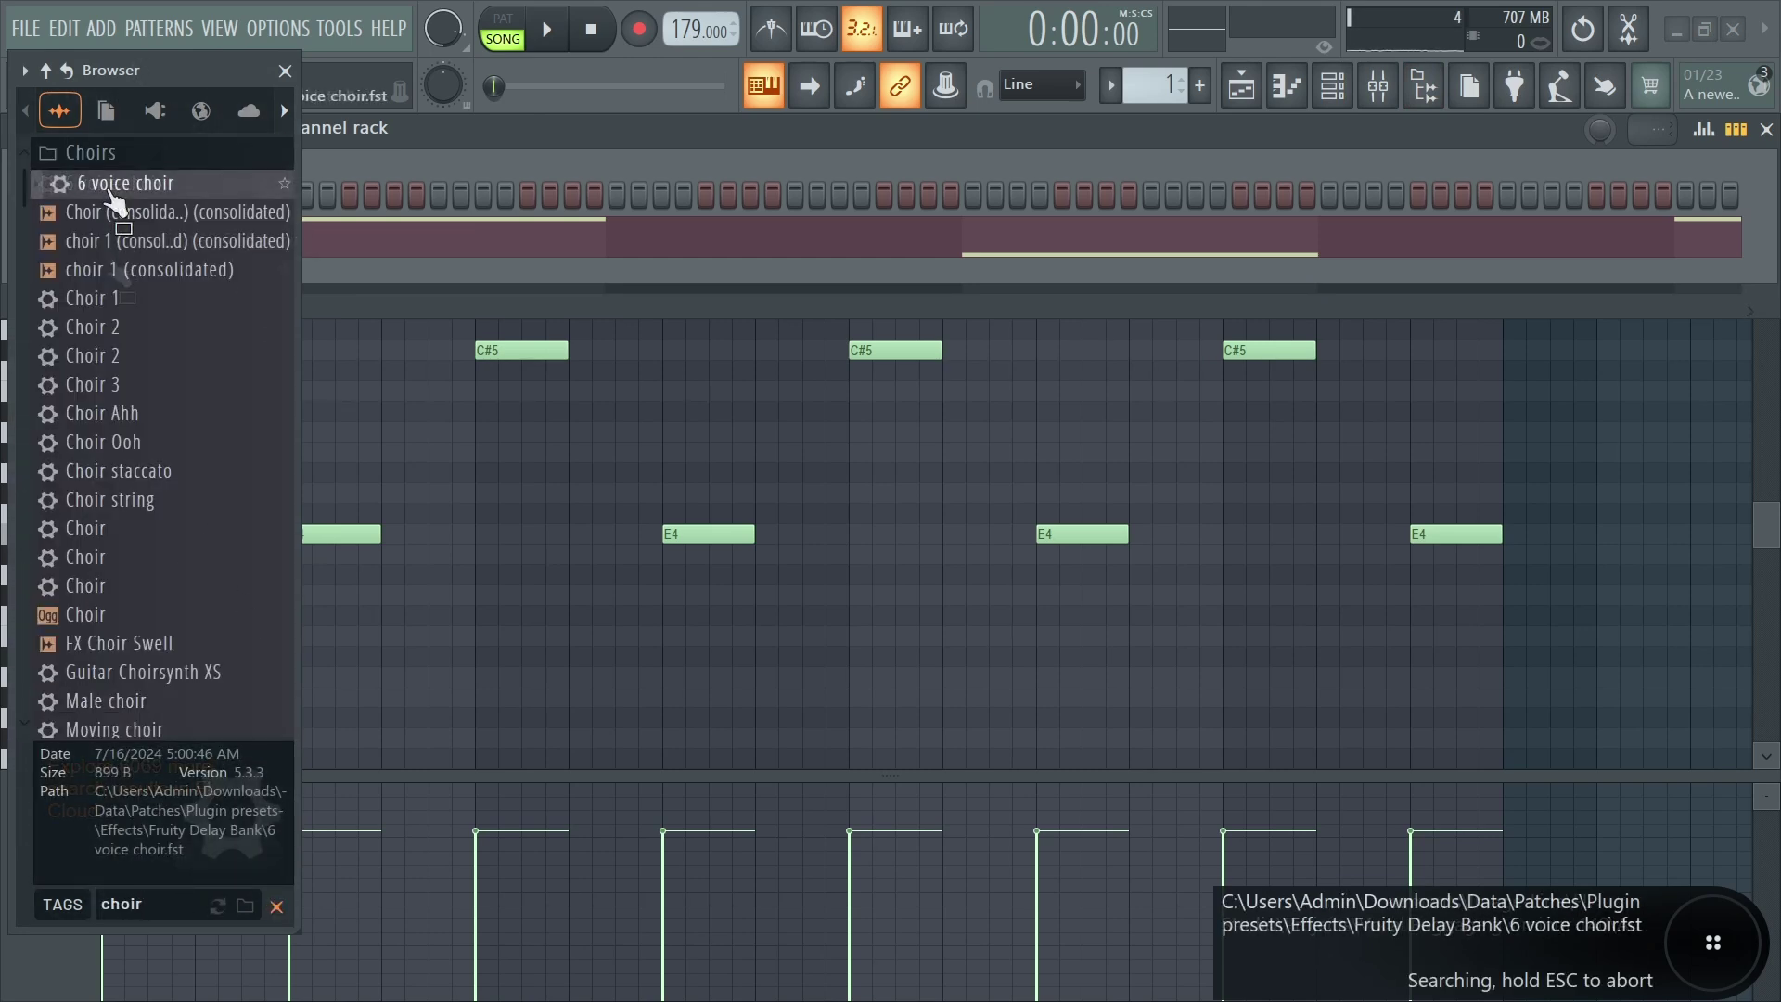
{"action": "left_click_drag", "start_coordinate": [111, 297], "coordinate": [391, 325]}
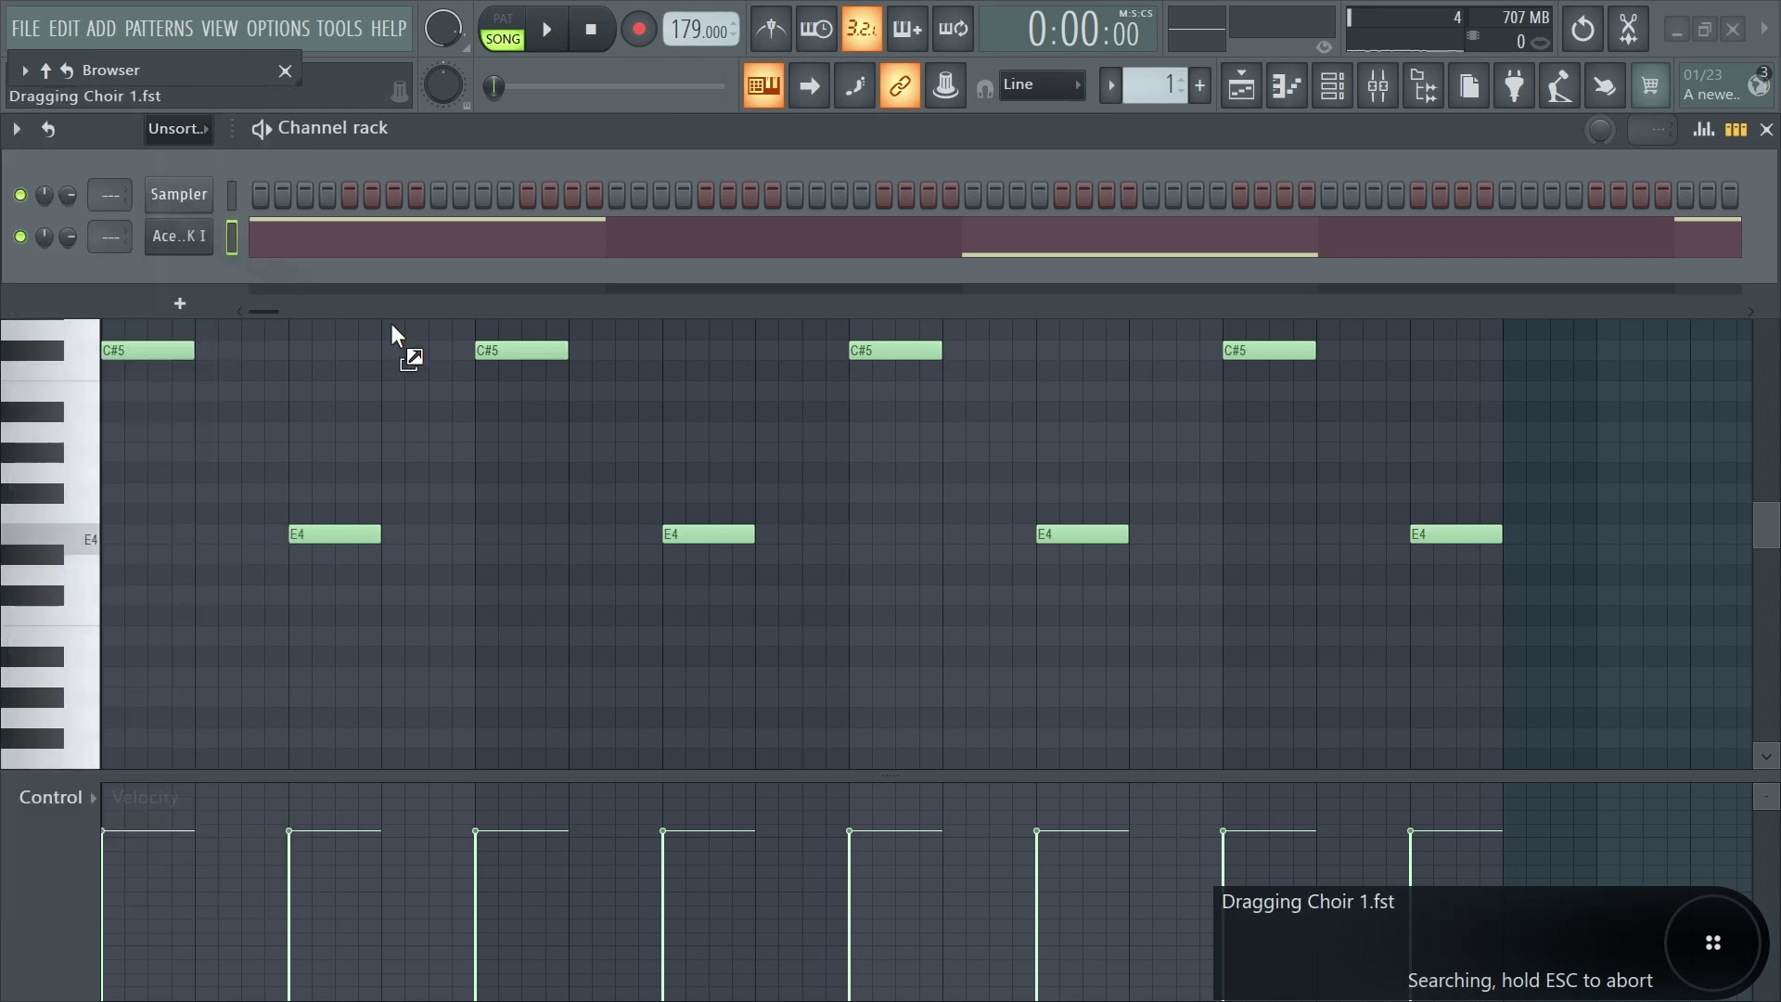
{"action": "left_click_drag", "start_coordinate": [177, 272], "coordinate": [184, 282]}
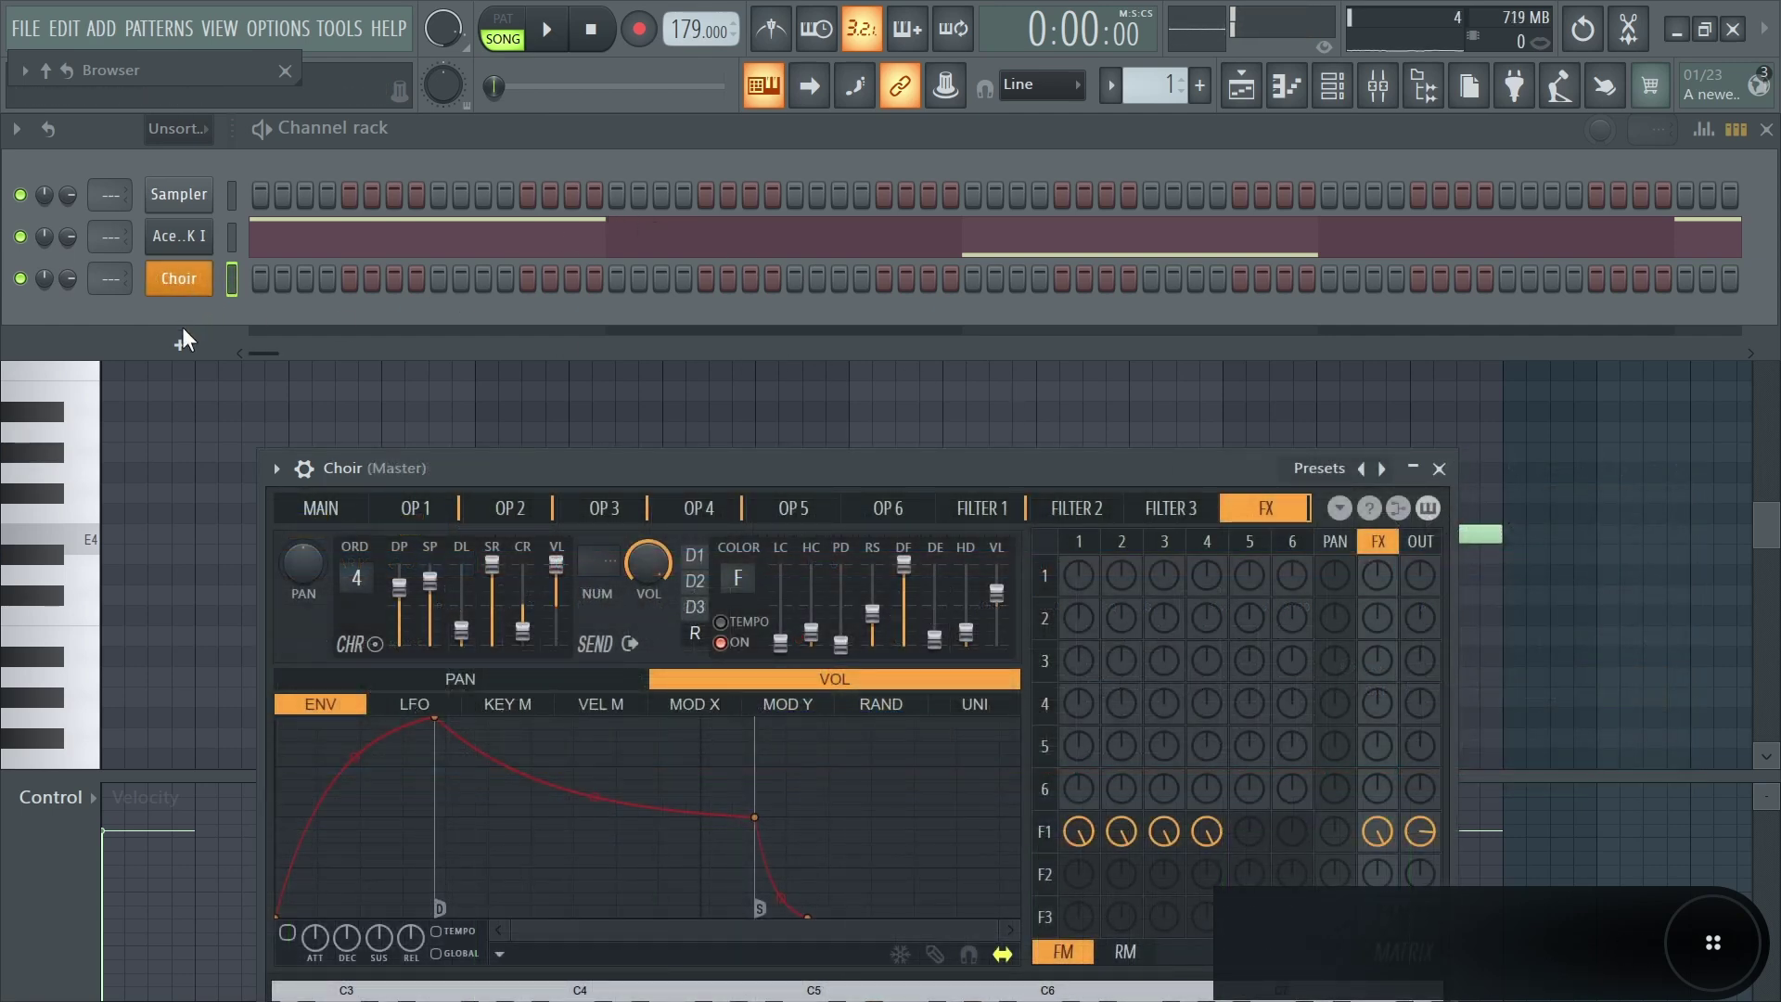
Add the SimSynth Choir preset as a second choir channel and close its plugin window.
{"action": "mouse_move", "coordinate": [196, 197]}
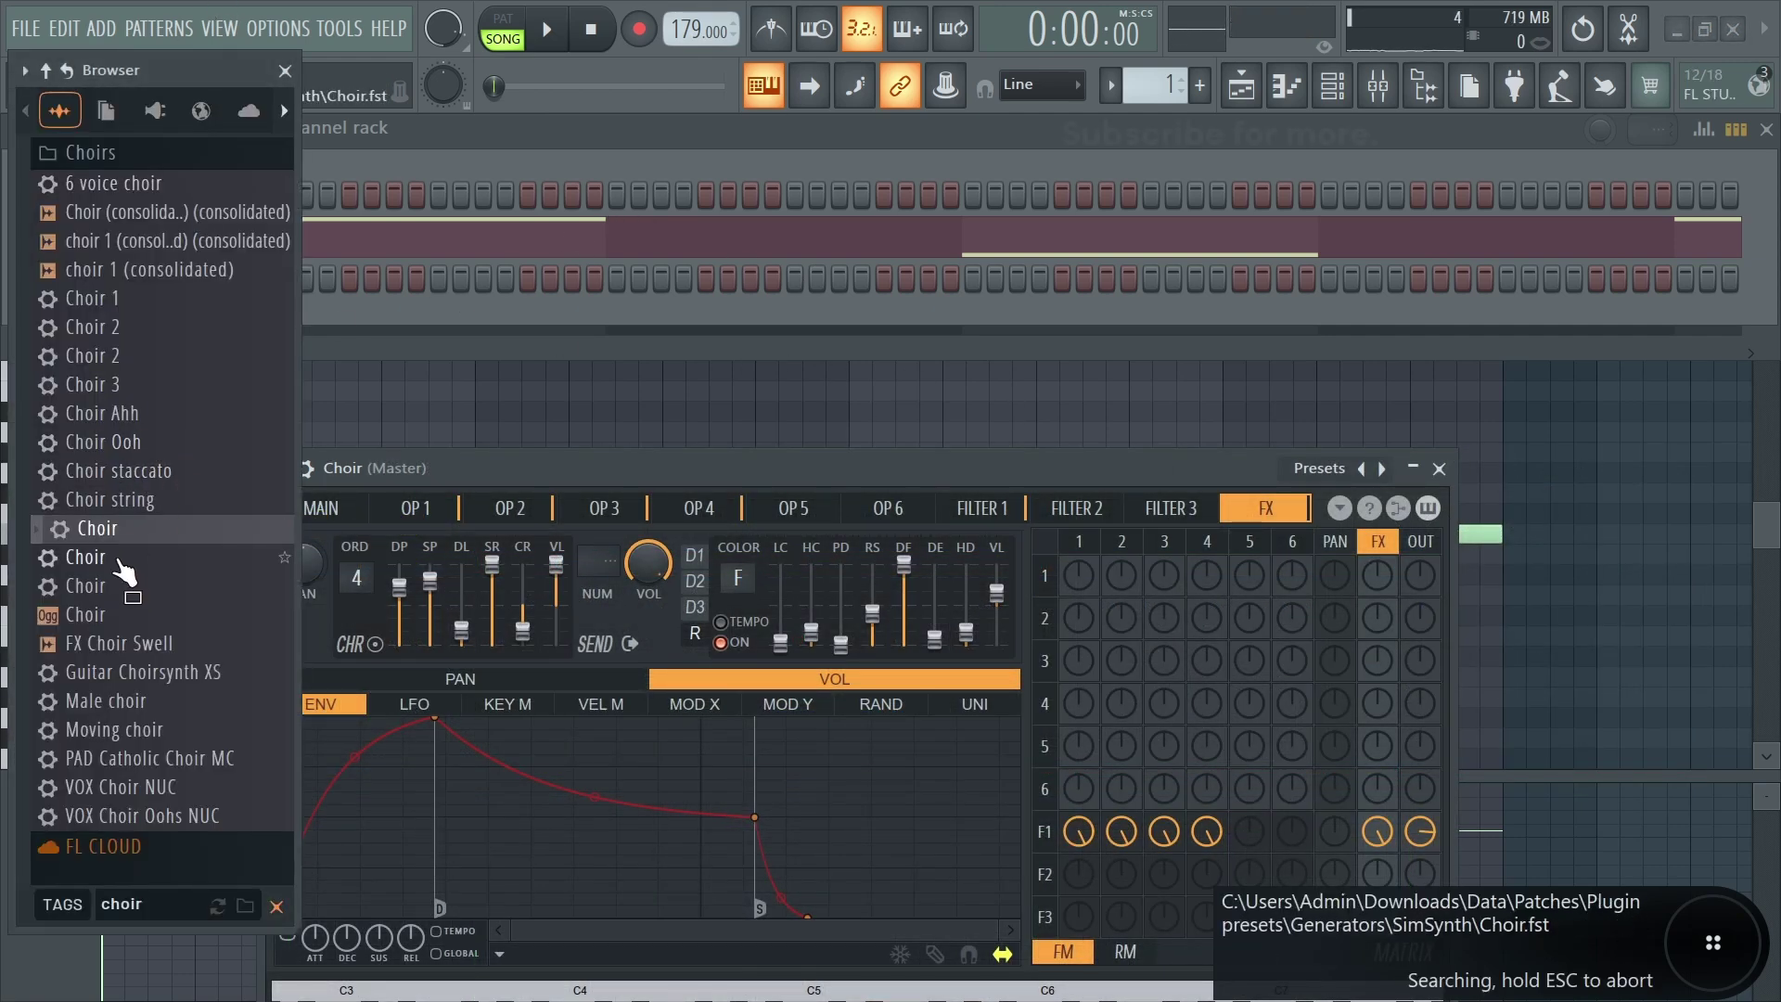
{"action": "left_click_drag", "start_coordinate": [123, 567], "coordinate": [131, 386]}
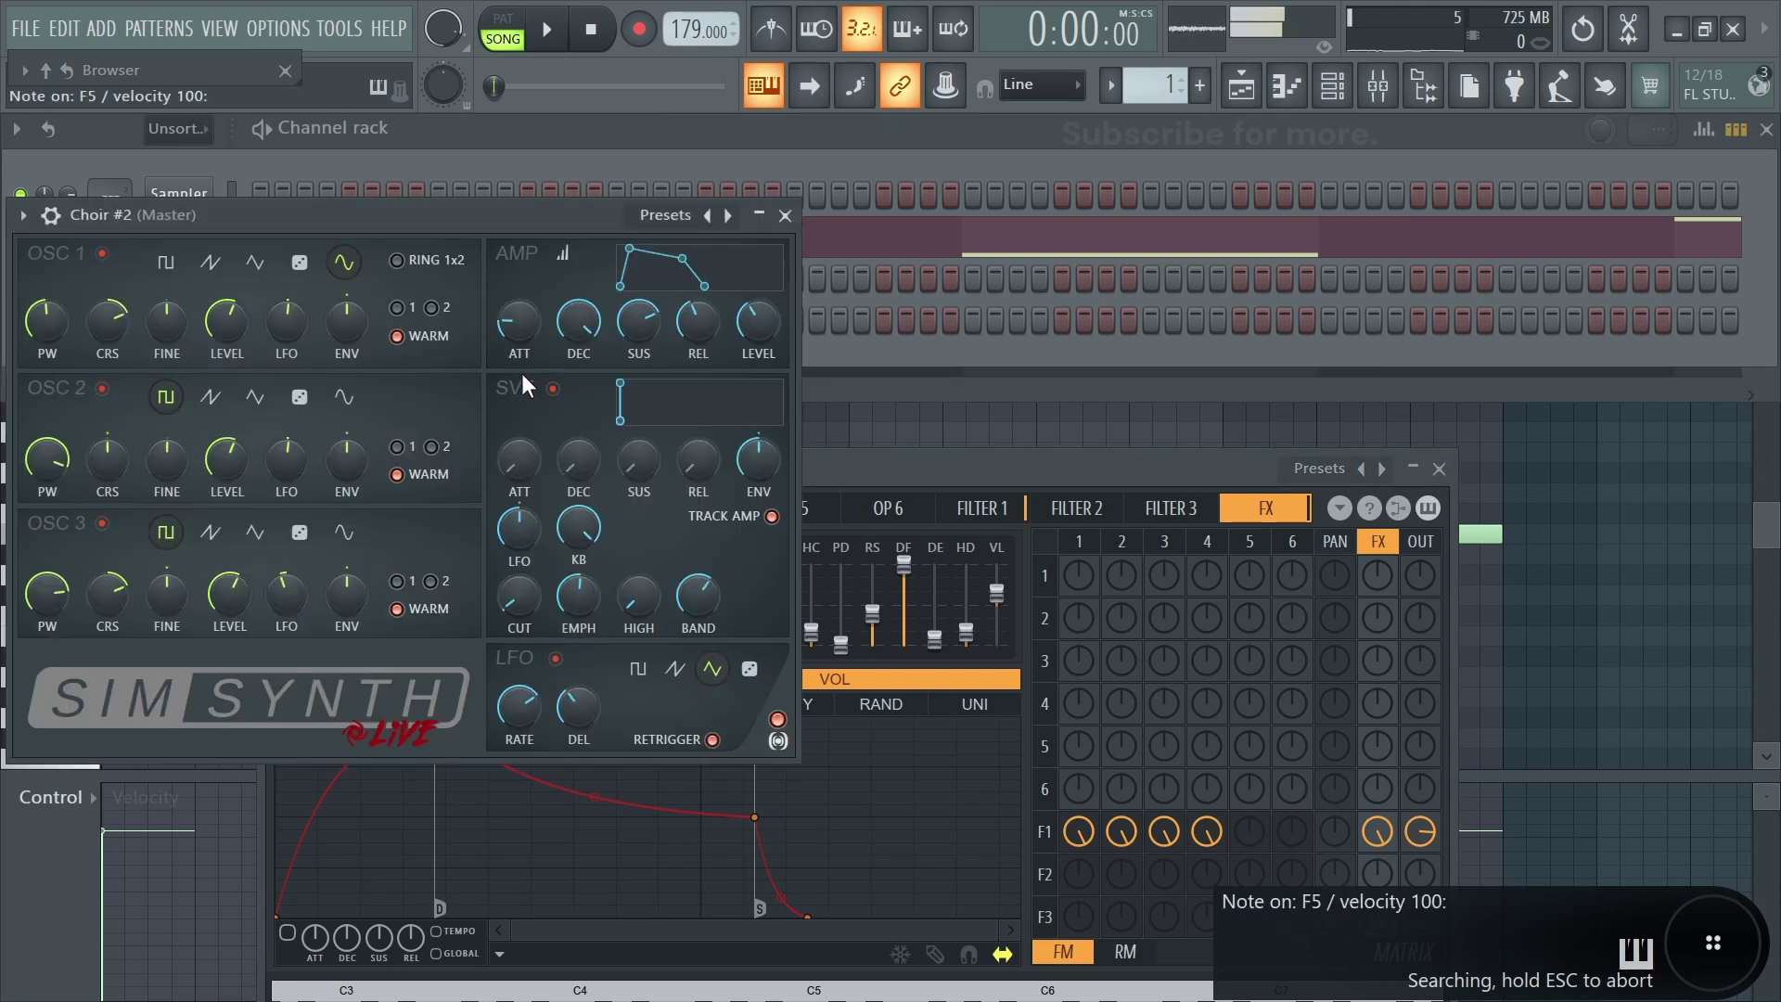
{"action": "left_click", "coordinate": [784, 215]}
Write a Choir part over bars 1 to 8 using C#5, C#4, E4, G#4, A4 and F#4 notes.
{"action": "right_click", "coordinate": [210, 278]}
{"action": "left_click", "coordinate": [249, 273]}
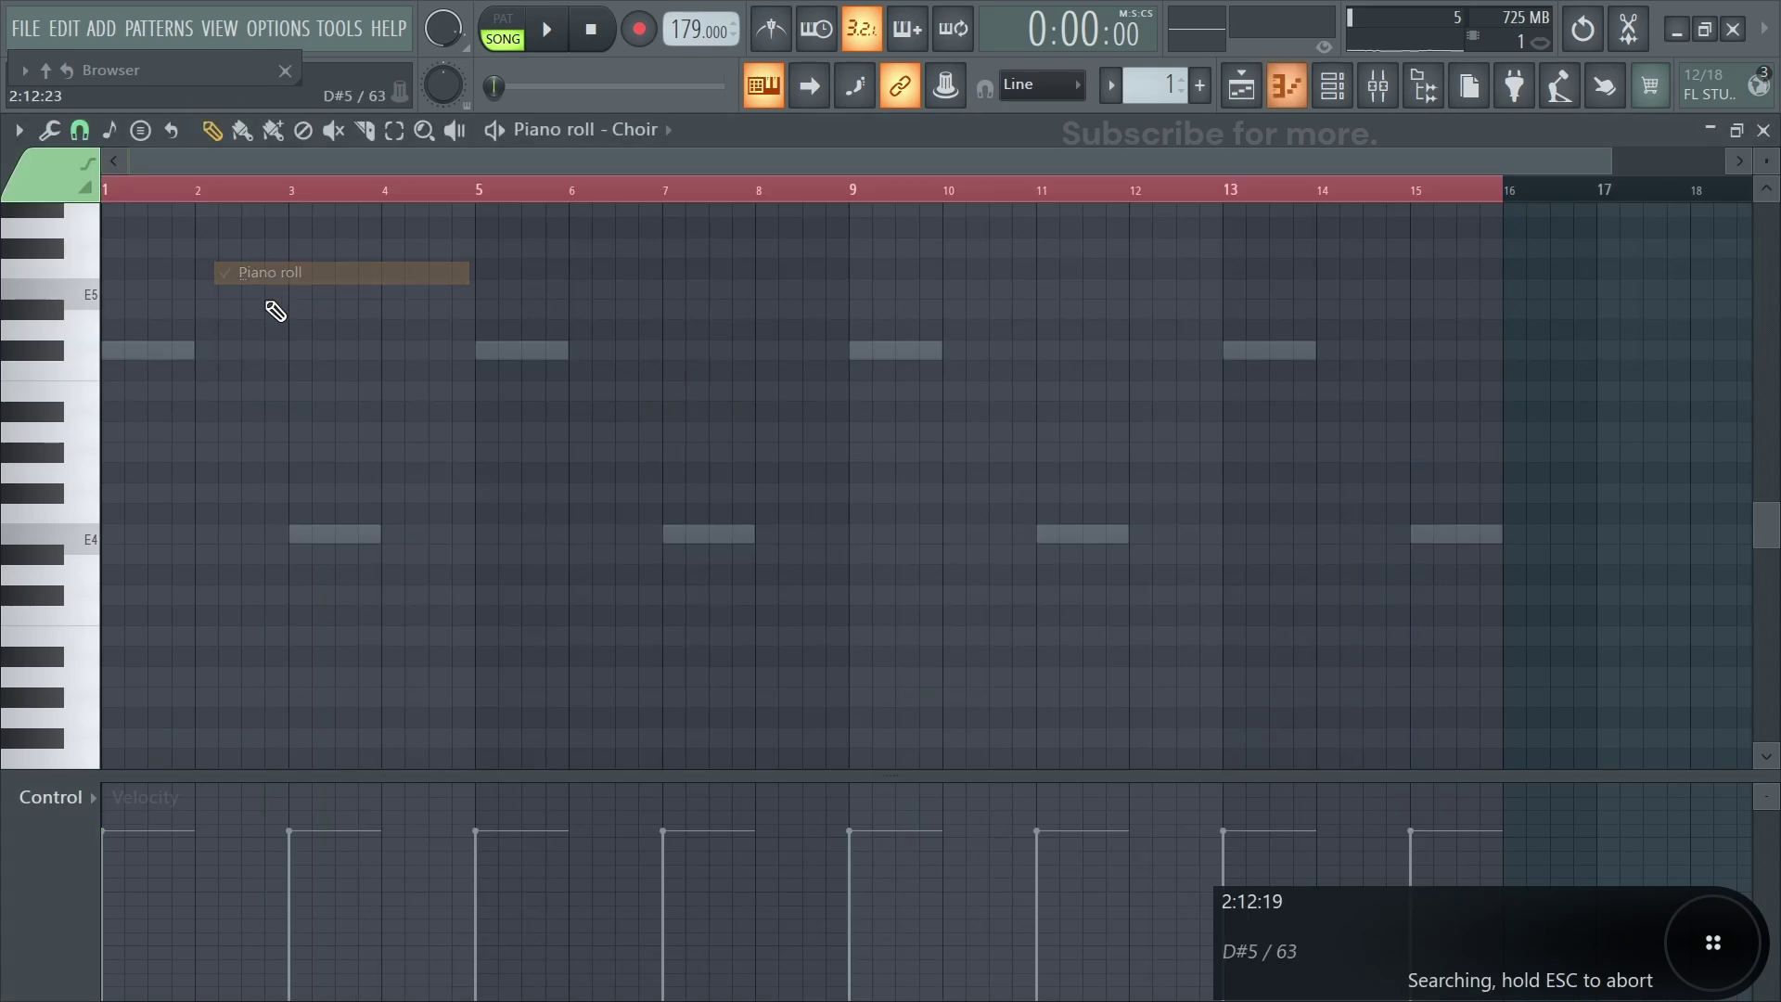
{"action": "scroll", "coordinate": [102, 482], "scroll_direction": "down", "scroll_amount": 3}
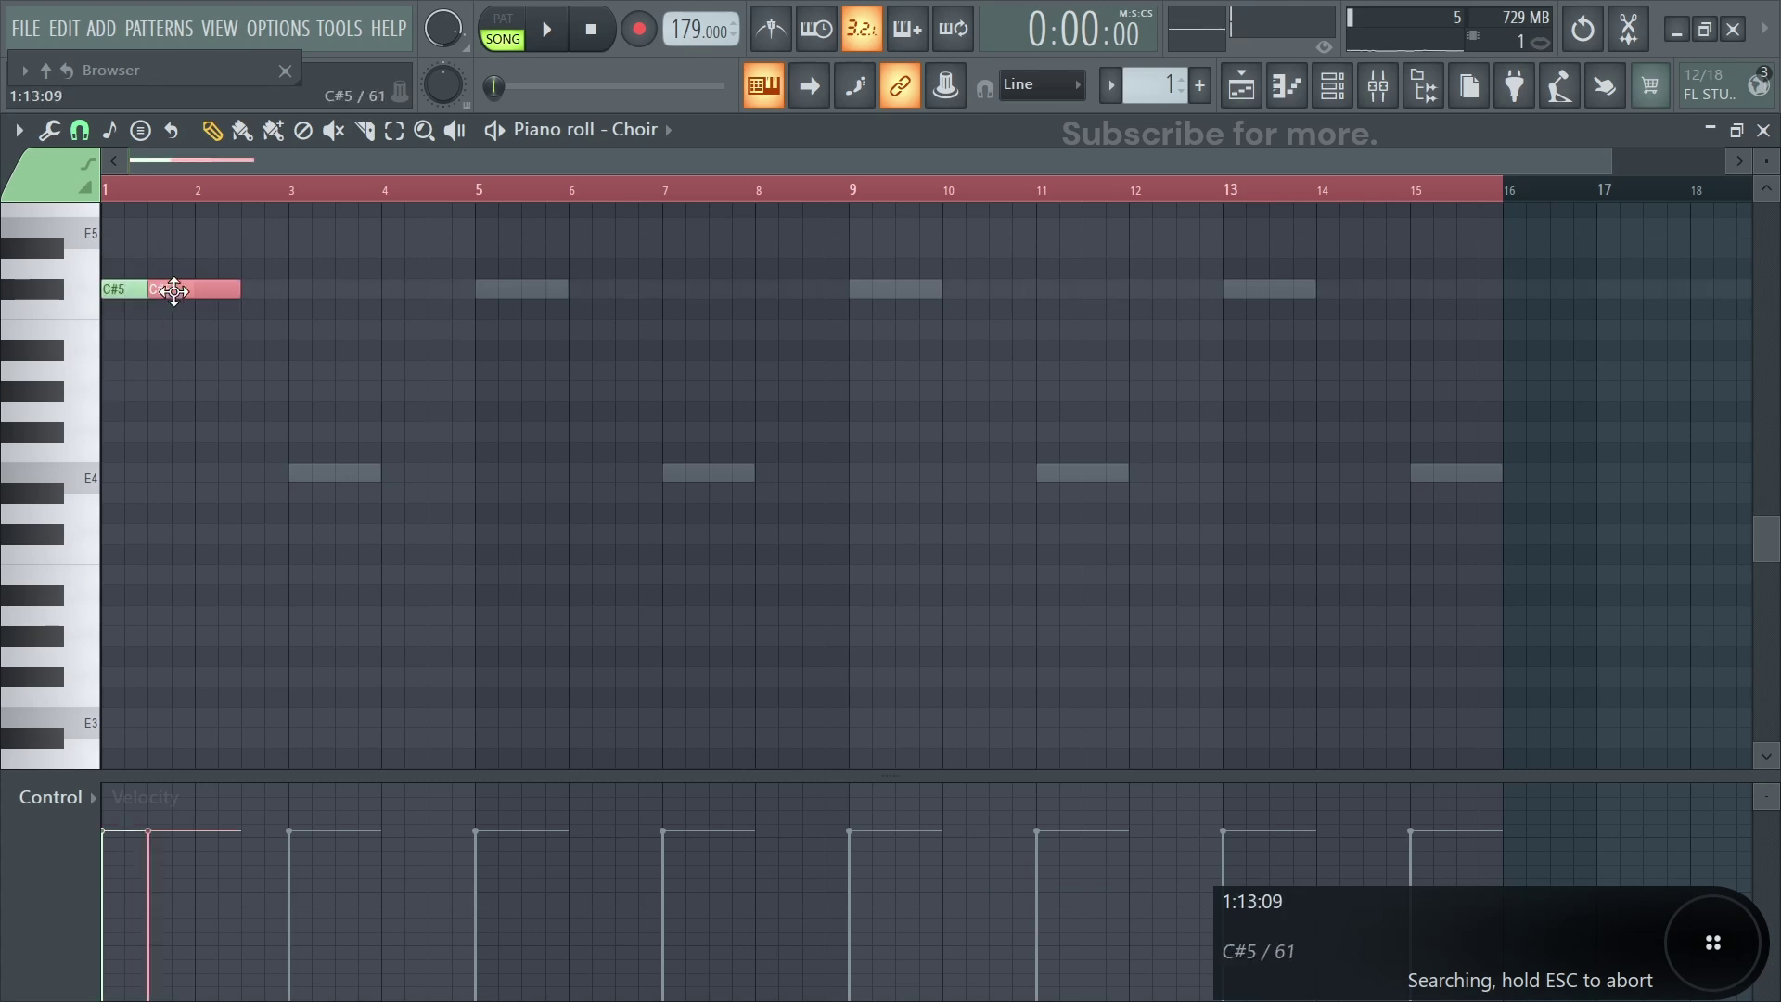
{"action": "key", "text": "space"}
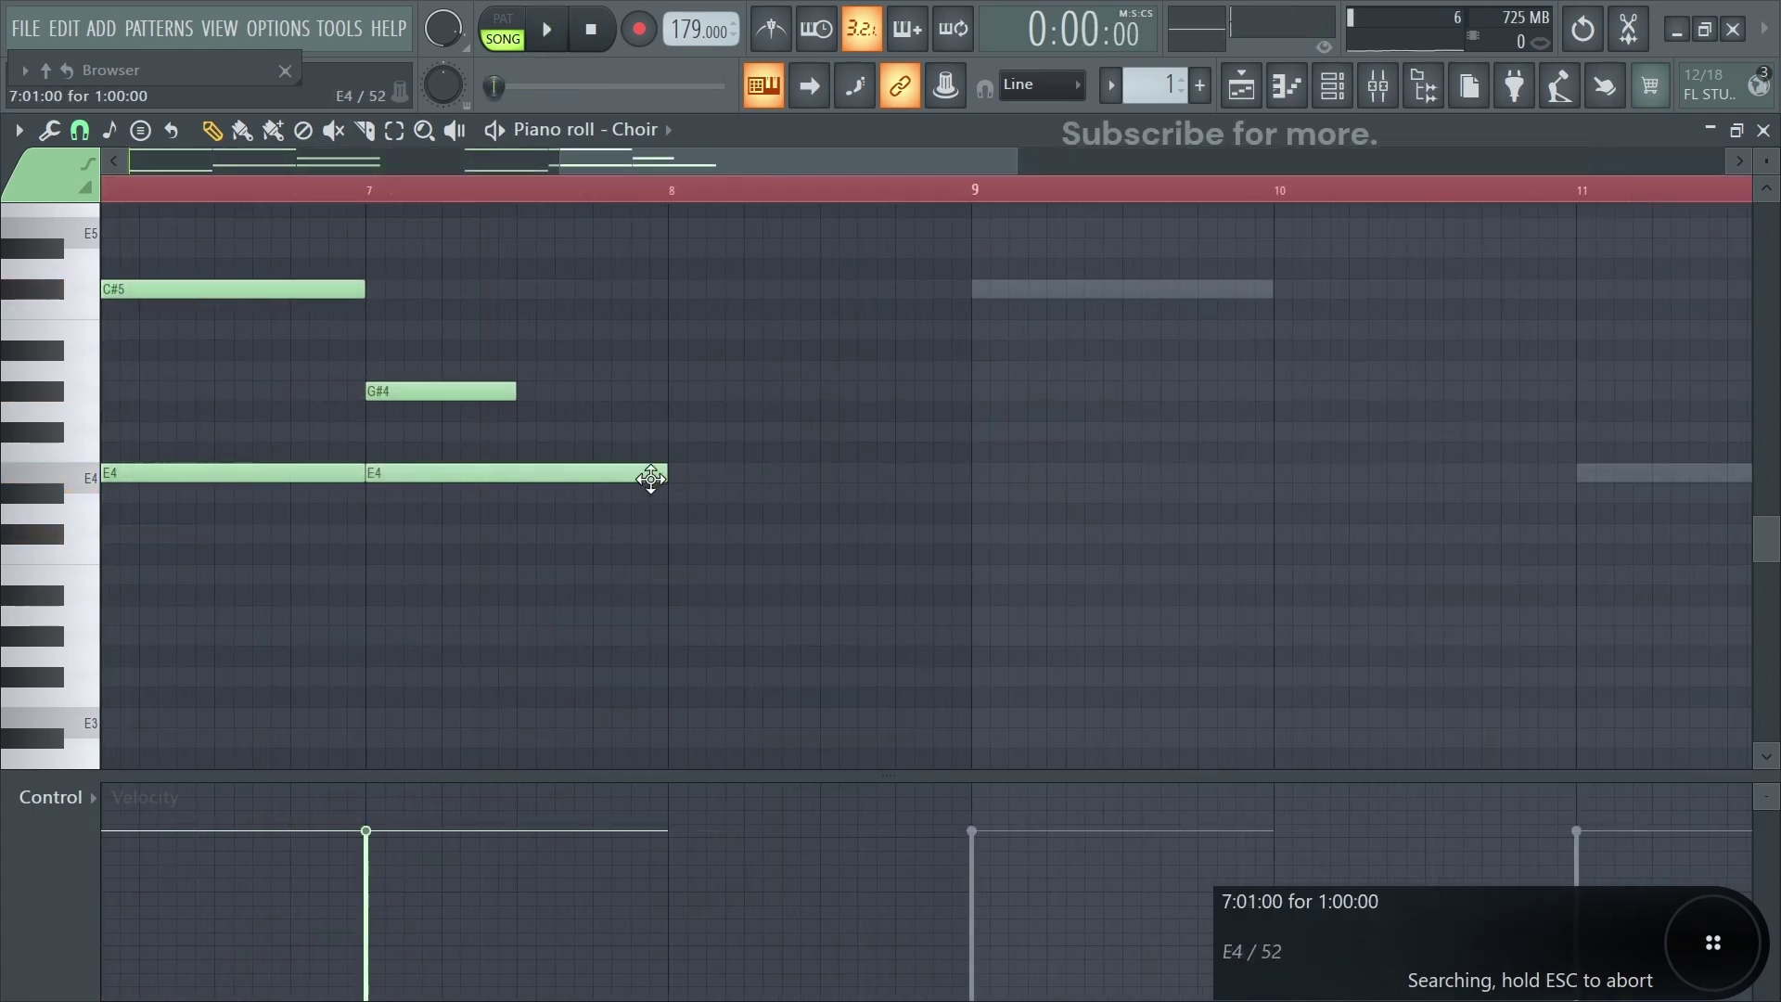
Duplicate the whole eight-bar Choir phrase so that it repeats from bar 9.
{"action": "scroll", "coordinate": [576, 409], "scroll_direction": "up", "scroll_amount": 3}
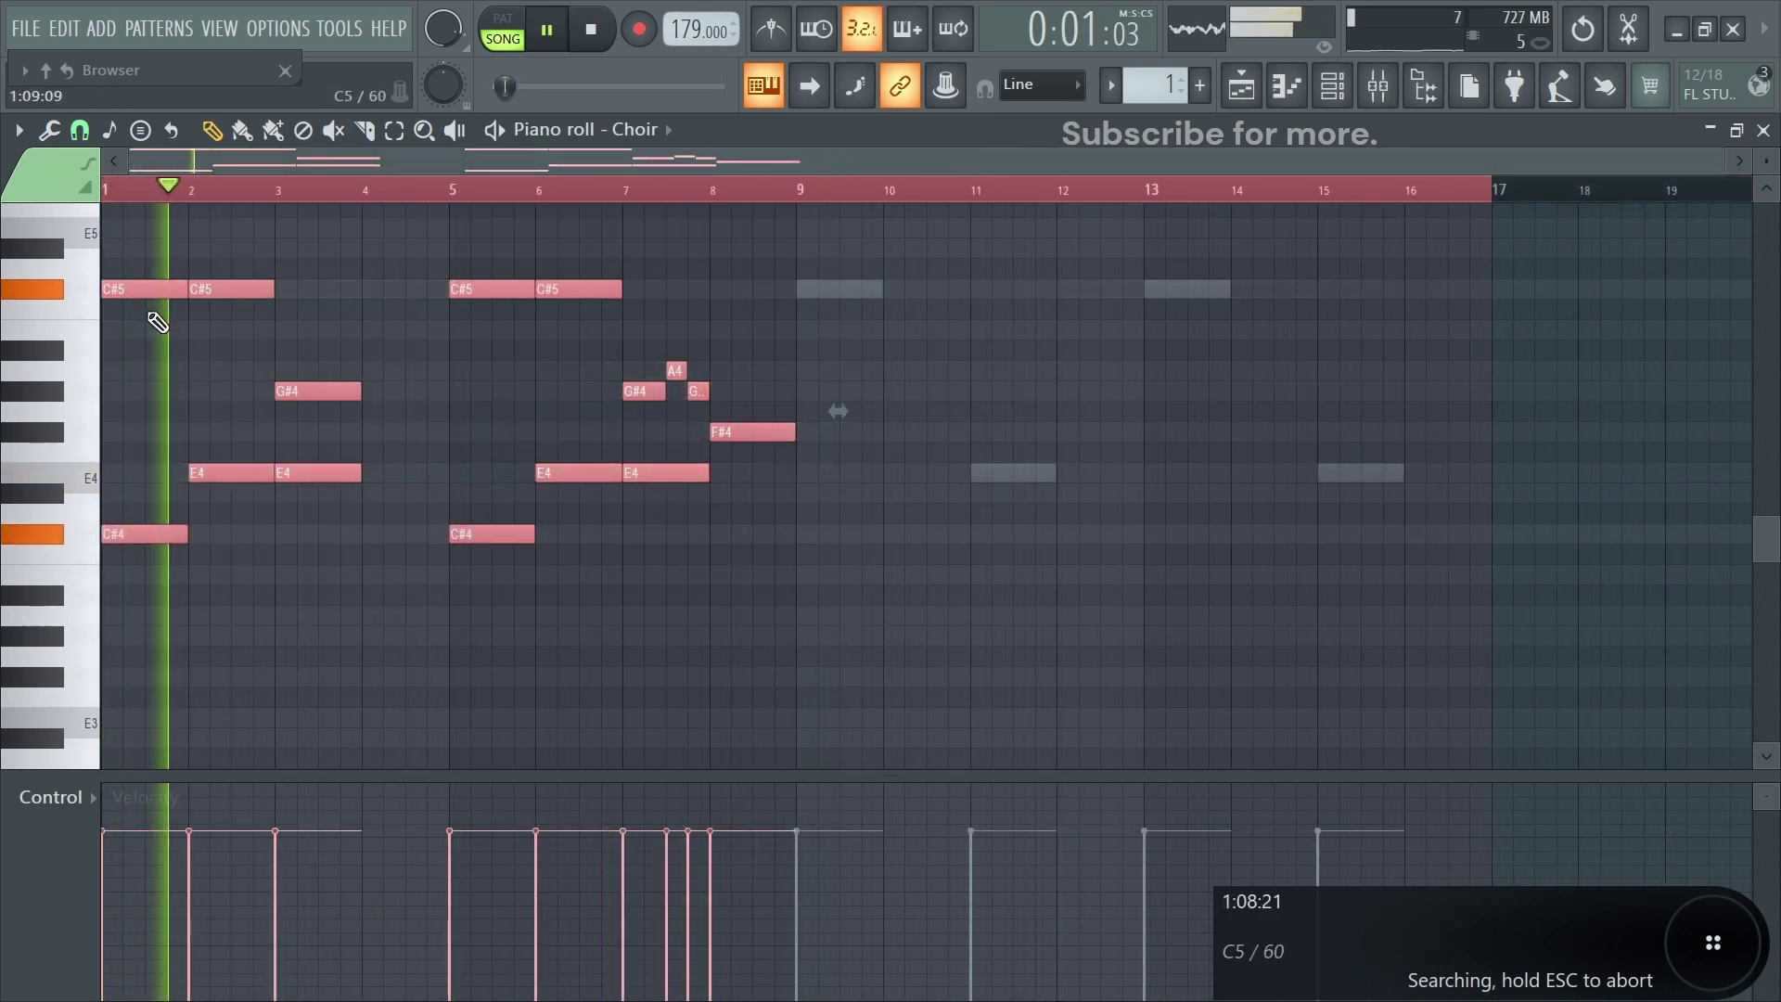
{"action": "key", "text": "ctrl+b"}
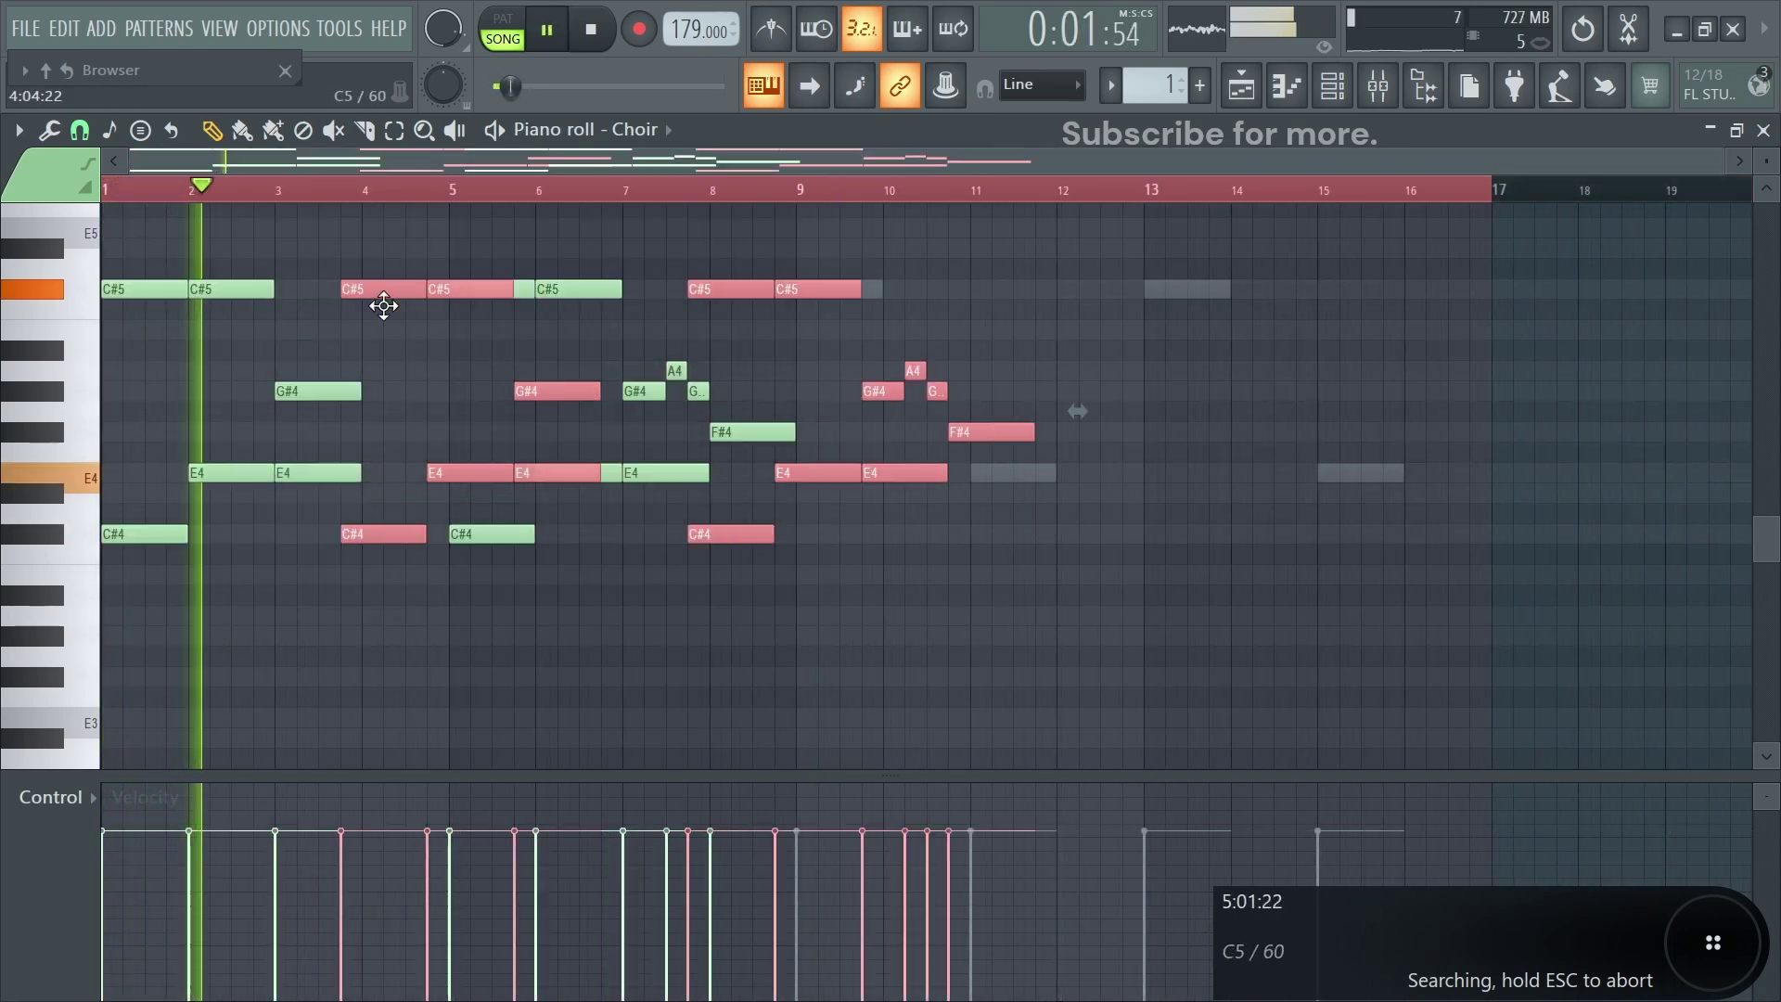
{"action": "key", "text": "ctrl+d"}
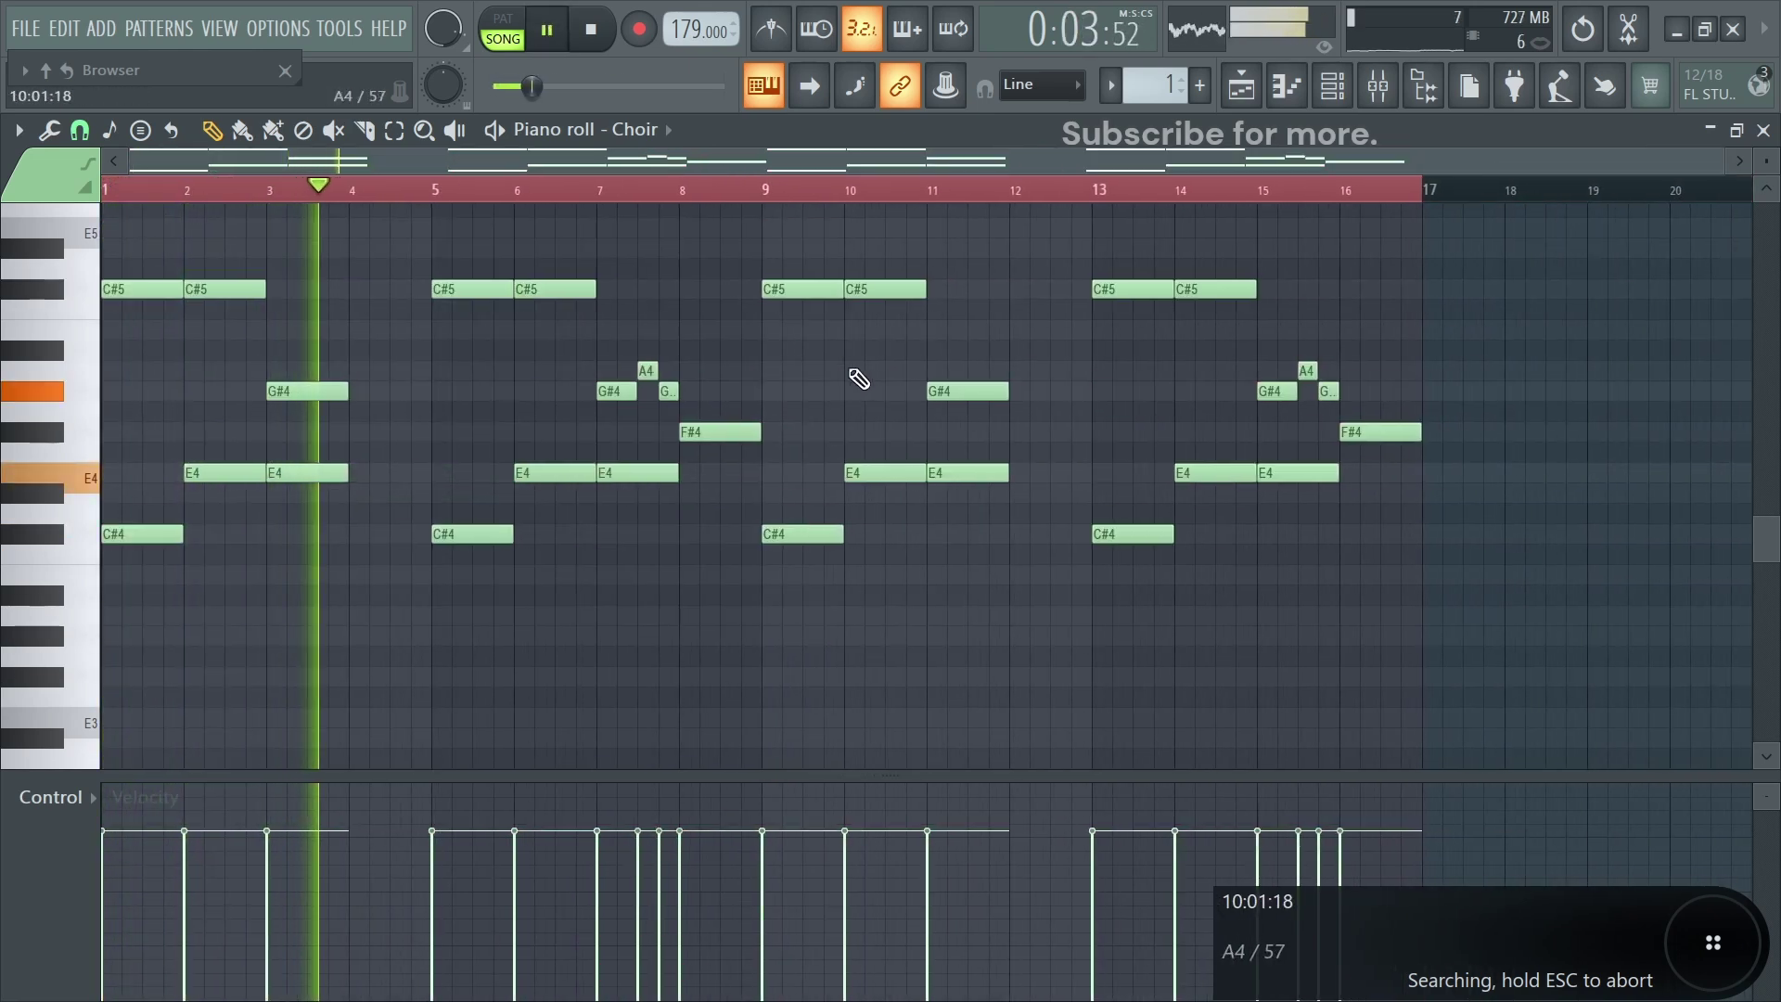
{"action": "key", "text": "space"}
Copy the Choir notes into the Choir #2 channel and turn down its volume during playback.
{"action": "left_click", "coordinate": [1342, 90]}
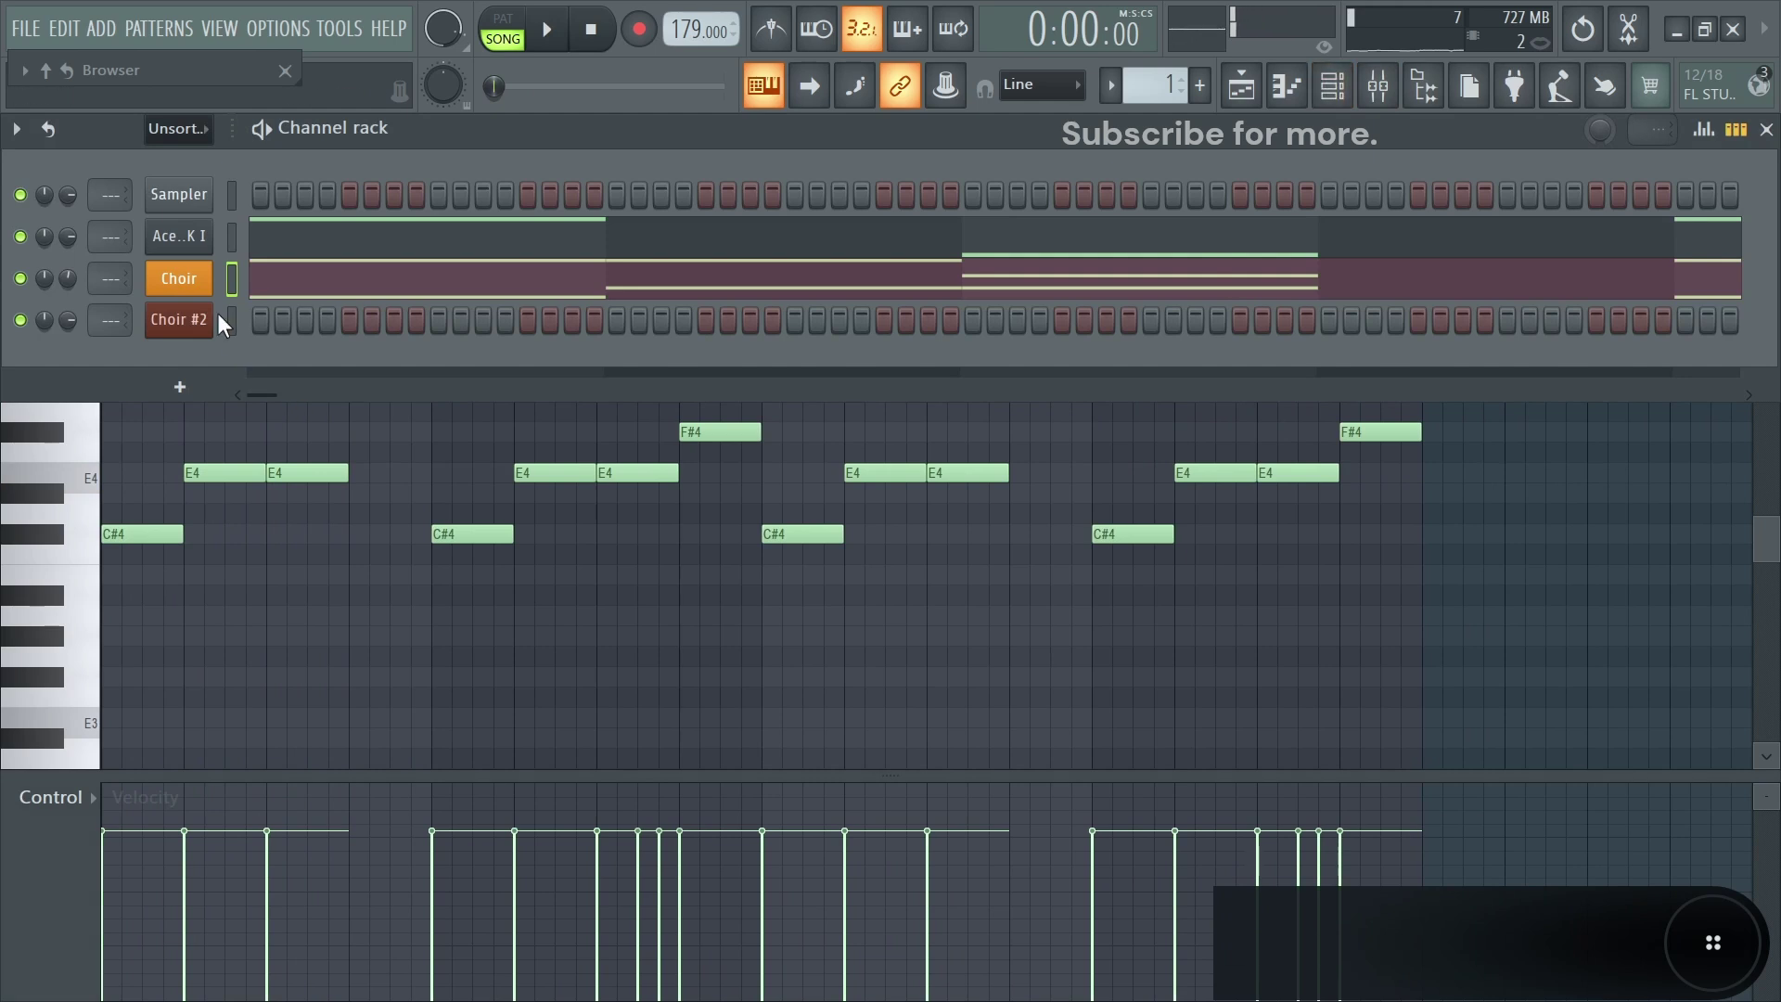
{"action": "left_click", "coordinate": [232, 329]}
{"action": "key", "text": "space"}
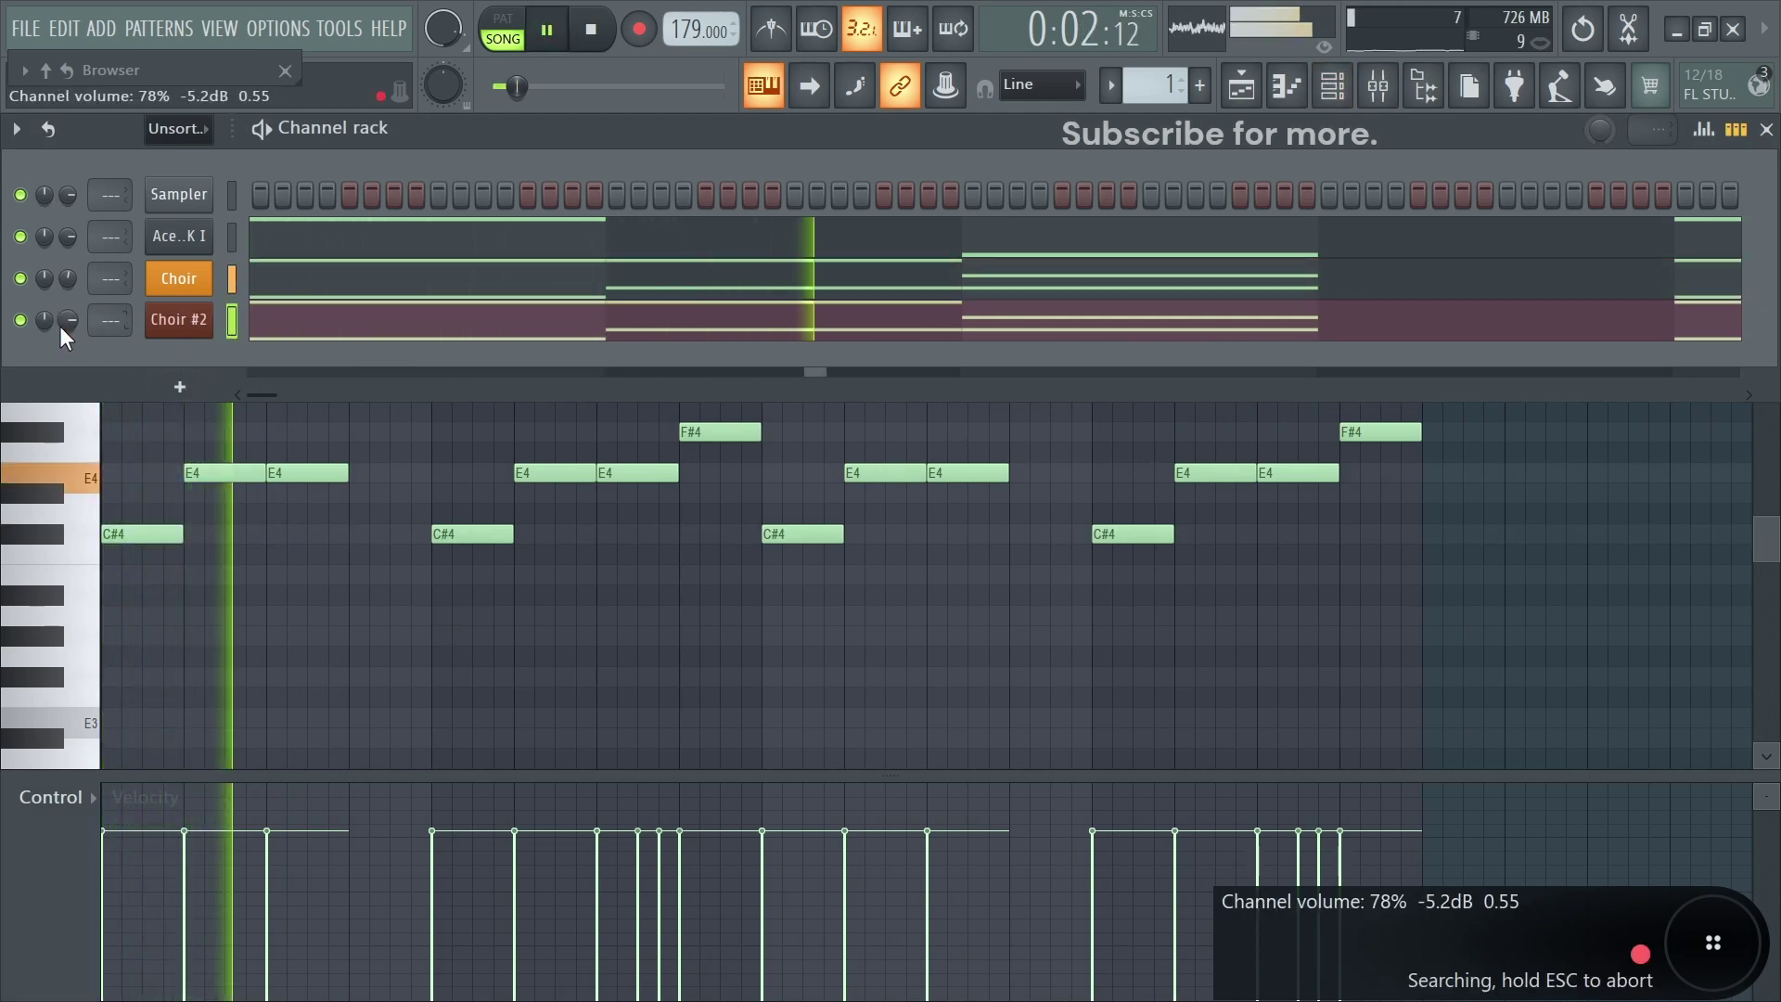
{"action": "scroll", "coordinate": [68, 319], "scroll_direction": "down", "scroll_amount": 5}
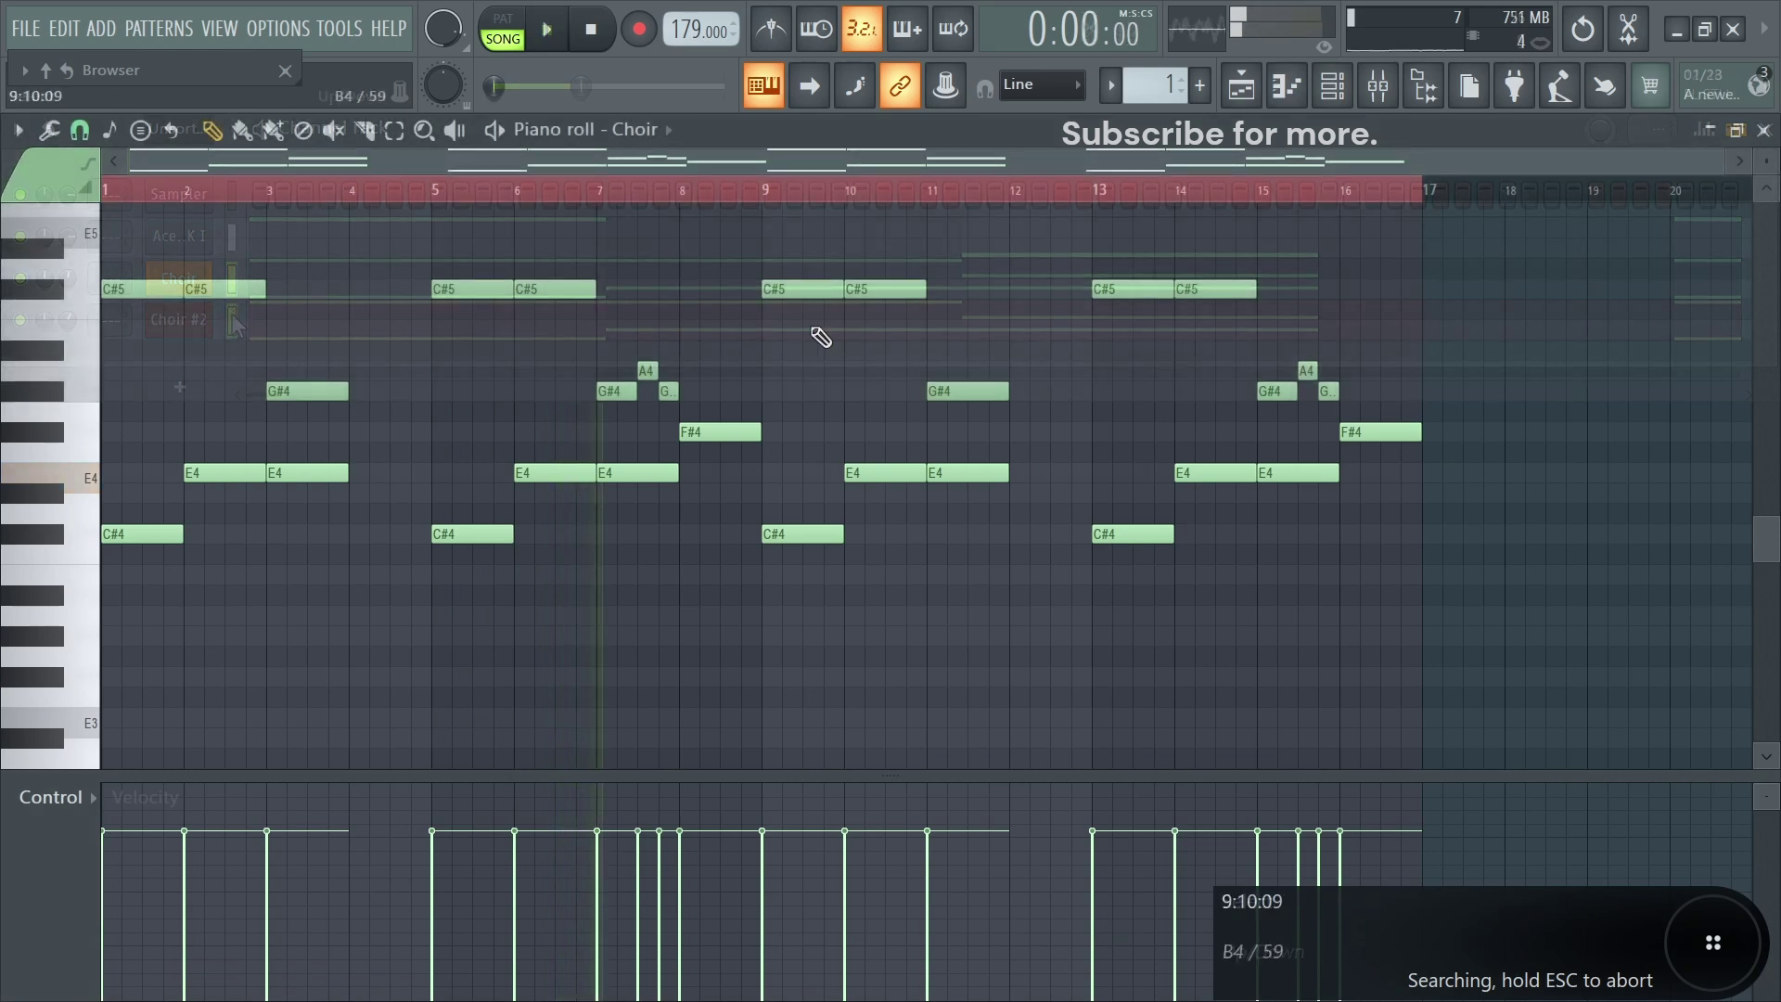
Delete all Choir notes from bar 9 onwards.
{"action": "scroll", "coordinate": [947, 344], "scroll_direction": "up", "scroll_amount": 2}
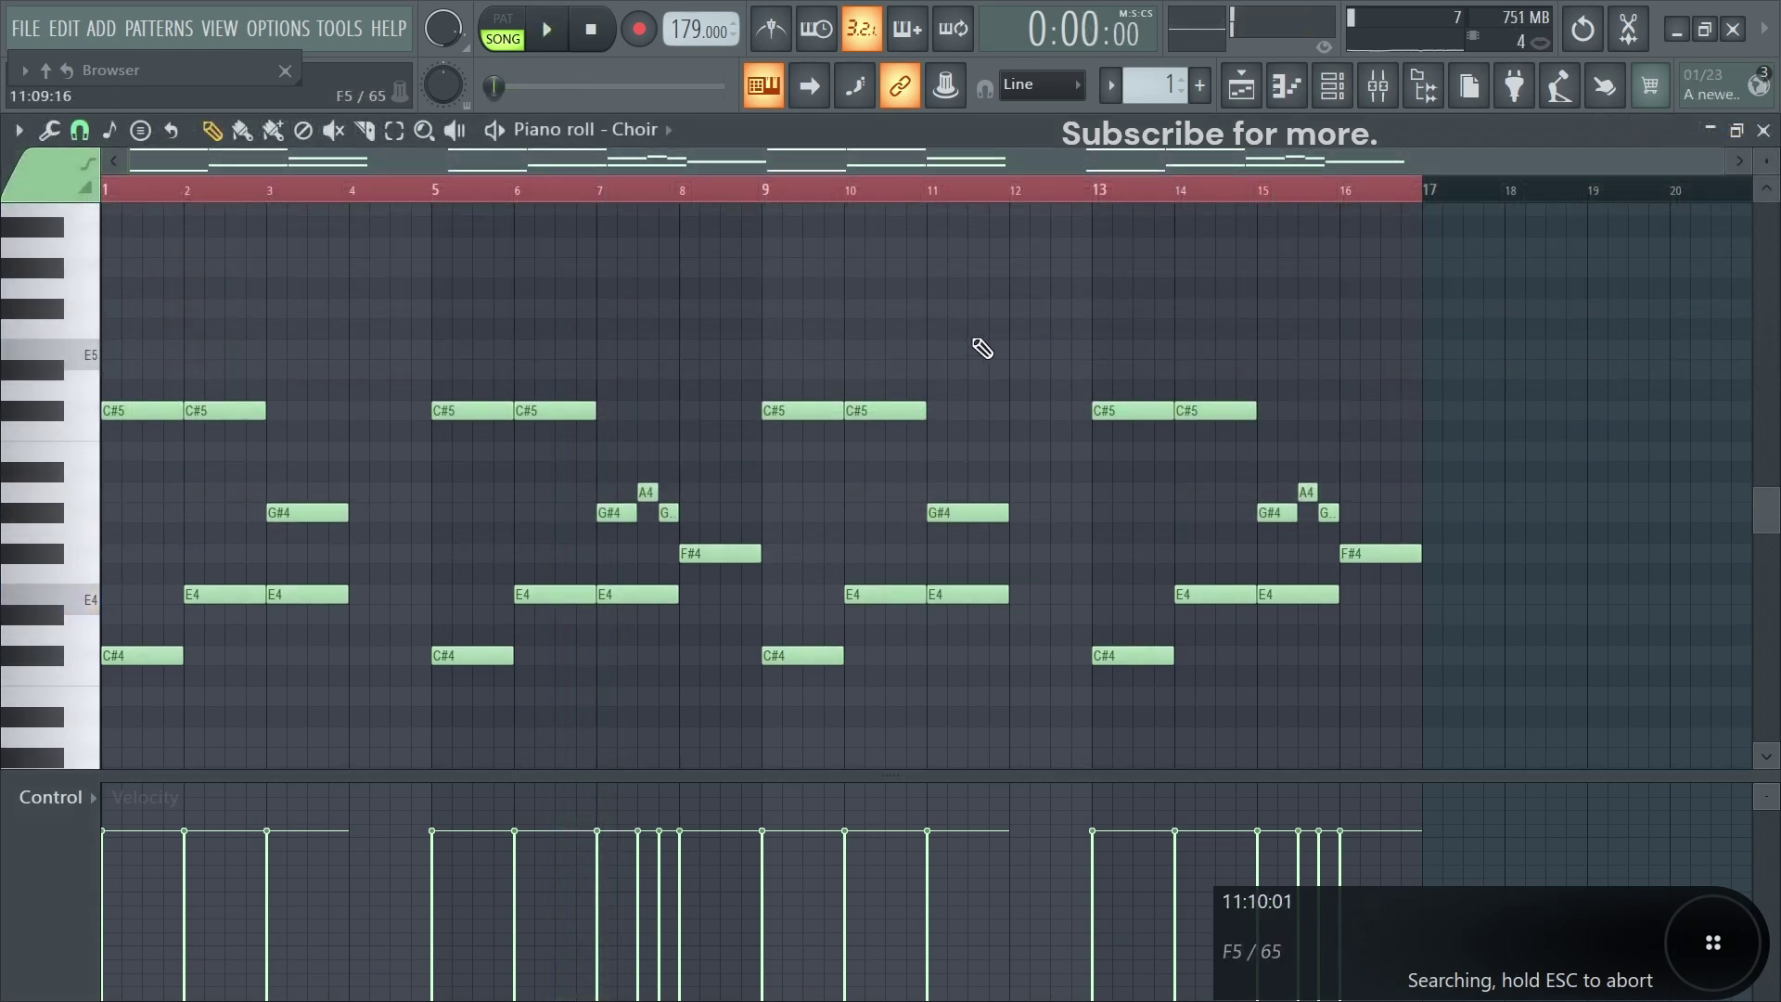
{"action": "scroll", "coordinate": [863, 335], "scroll_direction": "down", "scroll_amount": 1}
{"action": "left_click_drag", "start_coordinate": [786, 274], "coordinate": [1666, 757]}
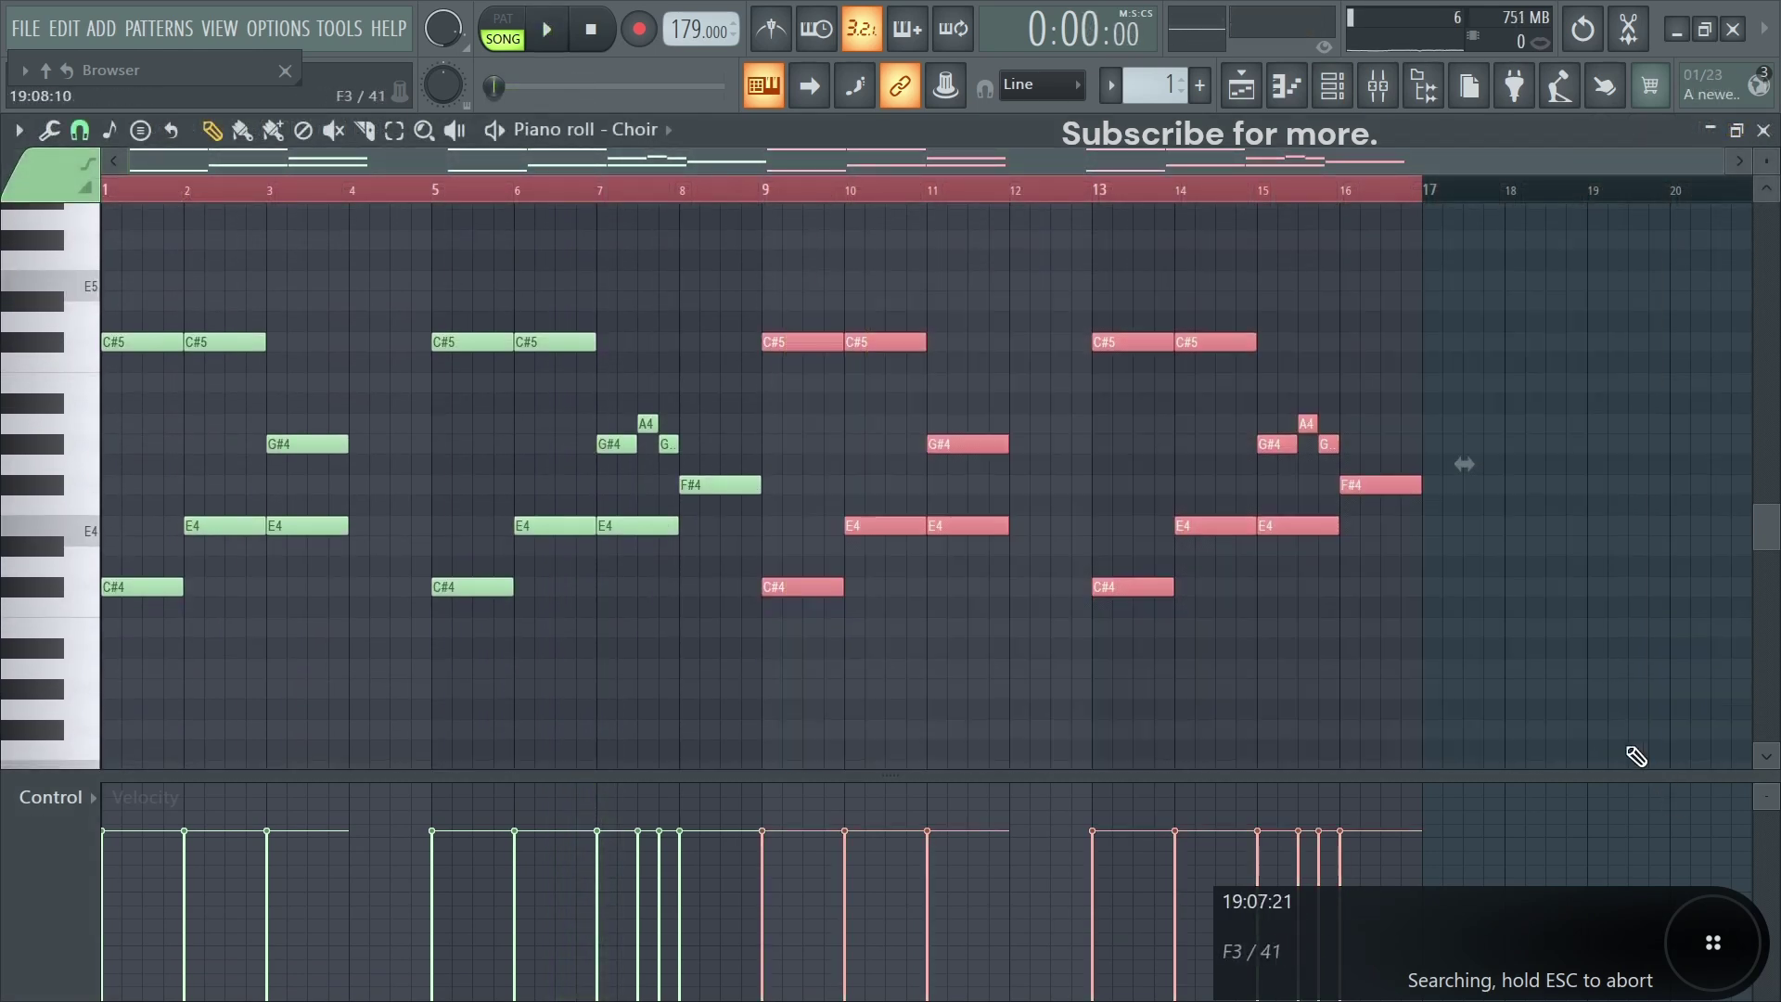
{"action": "key", "text": "Delete"}
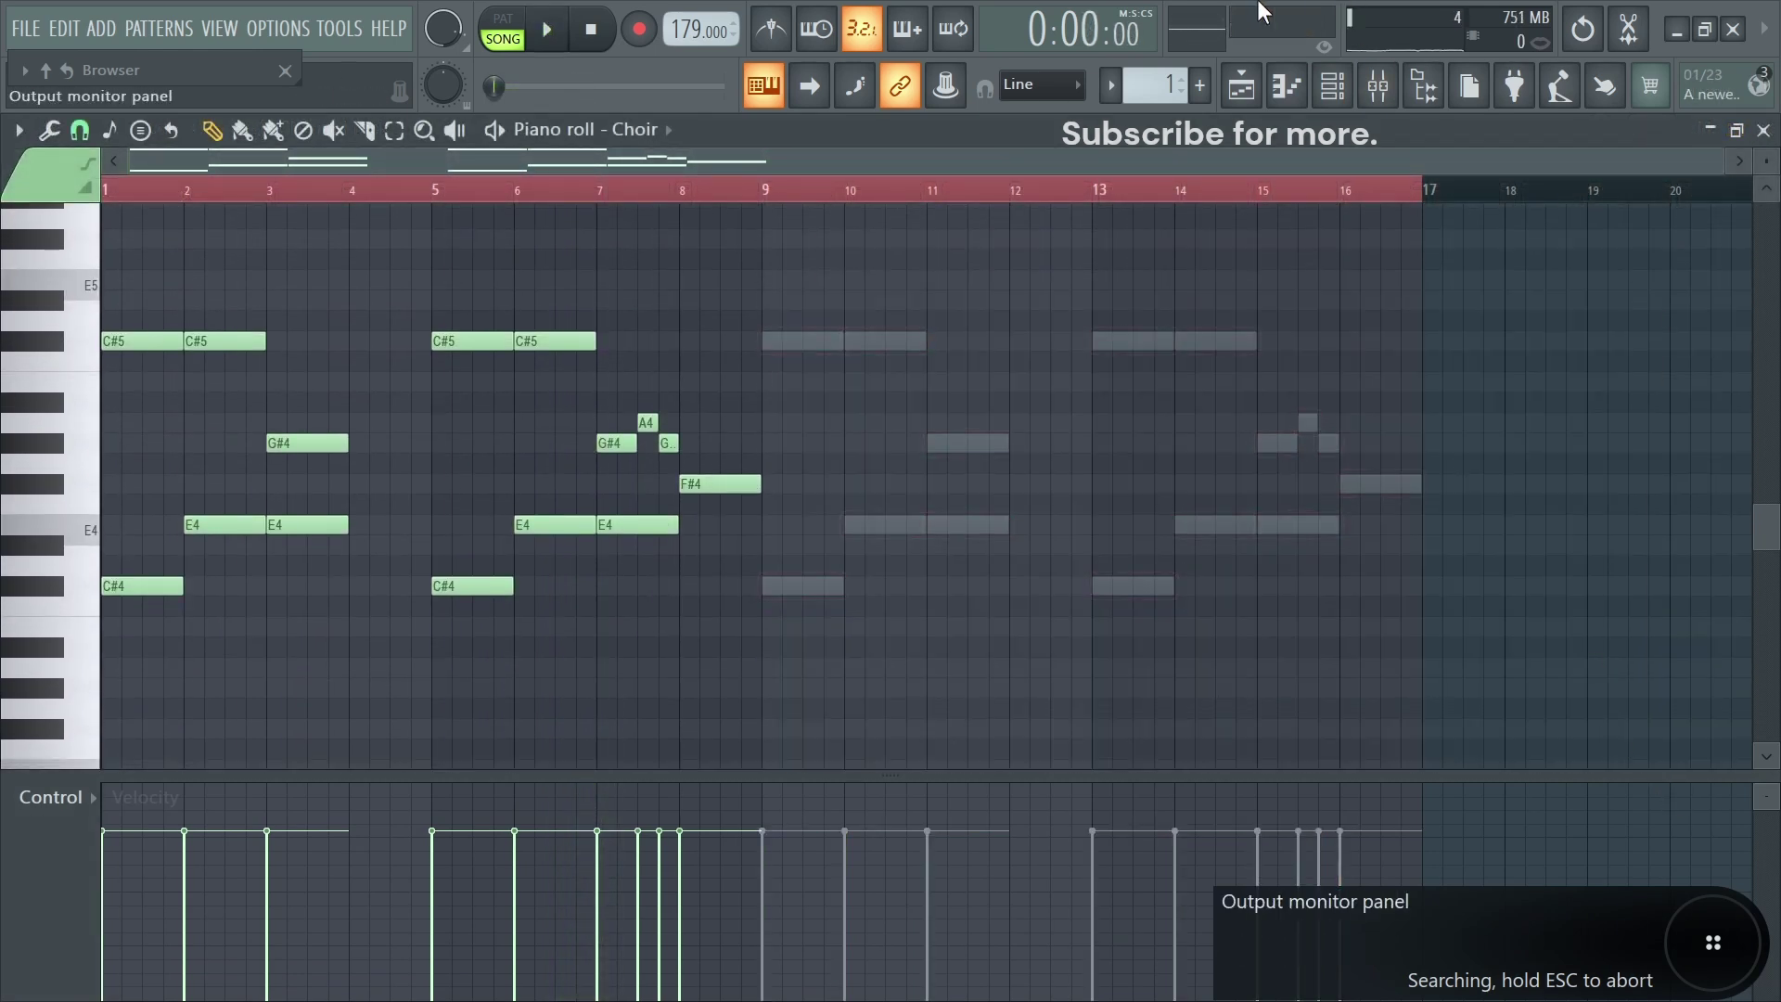
Delete the repeated notes from bar 9 onwards in the Choir #2 channel.
{"action": "left_click", "coordinate": [1332, 85]}
{"action": "left_click", "coordinate": [368, 318]}
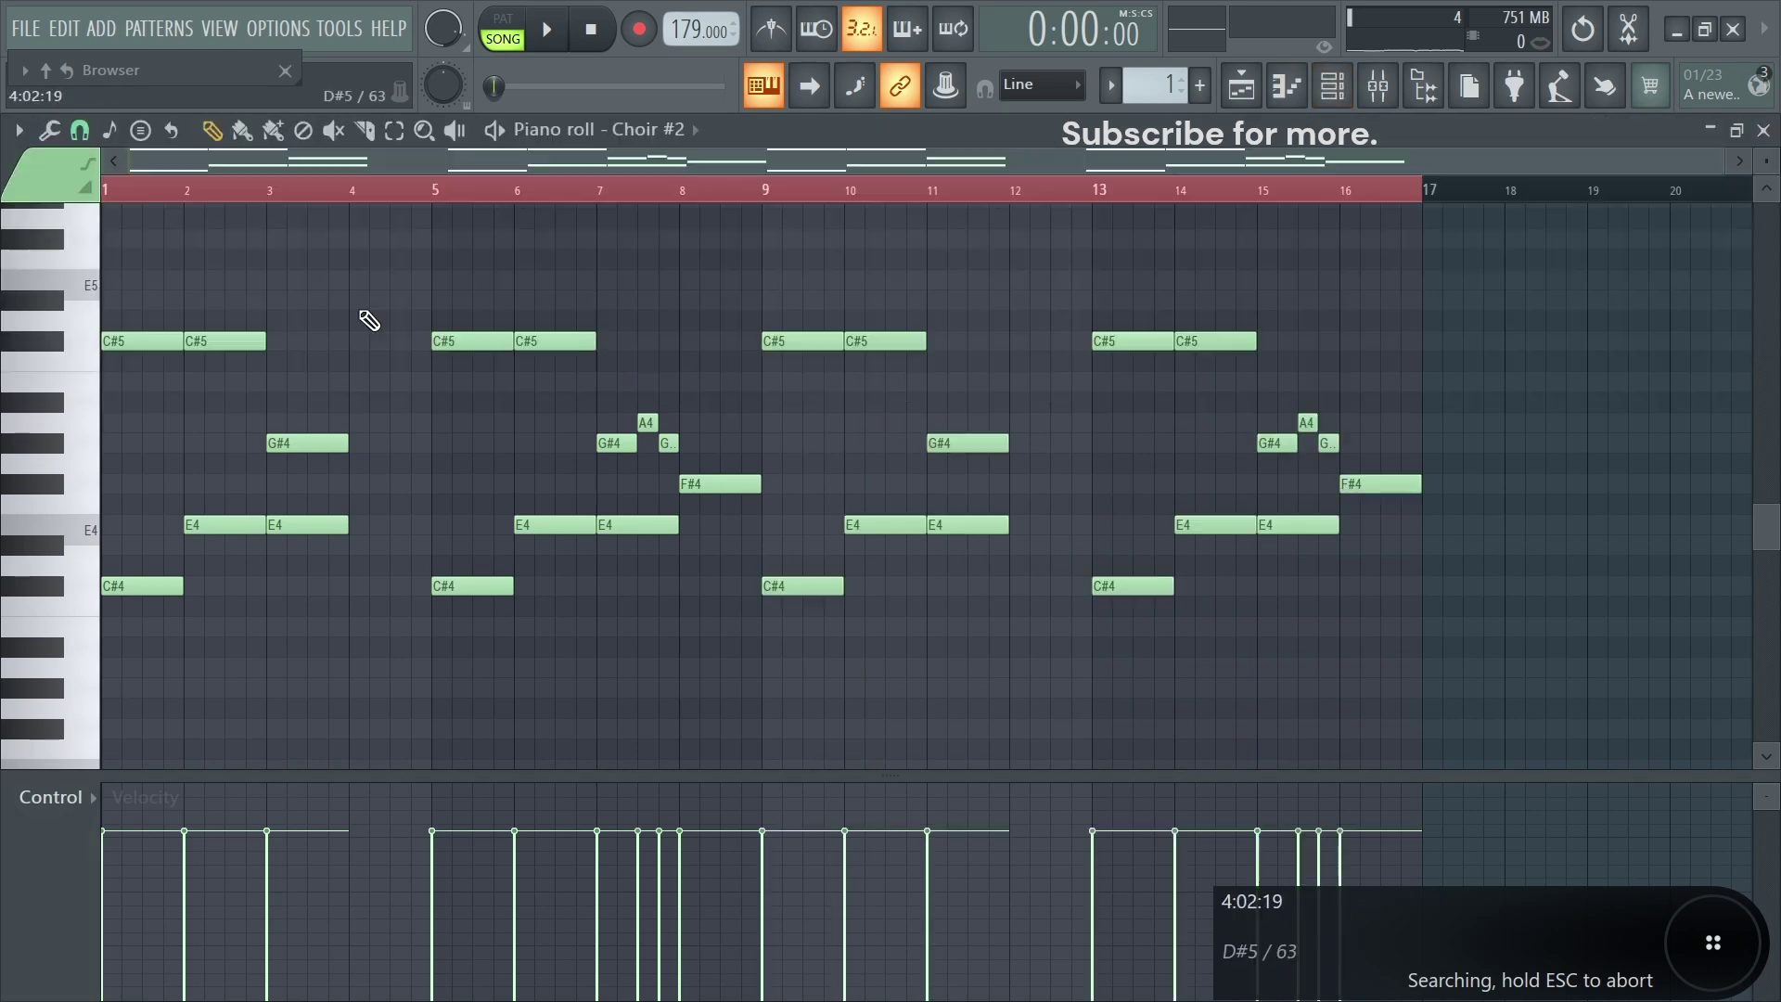
{"action": "left_click_drag", "start_coordinate": [828, 291], "coordinate": [1336, 740]}
{"action": "left_click_drag", "start_coordinate": [1512, 293], "coordinate": [803, 631]}
{"action": "key", "text": "Delete"}
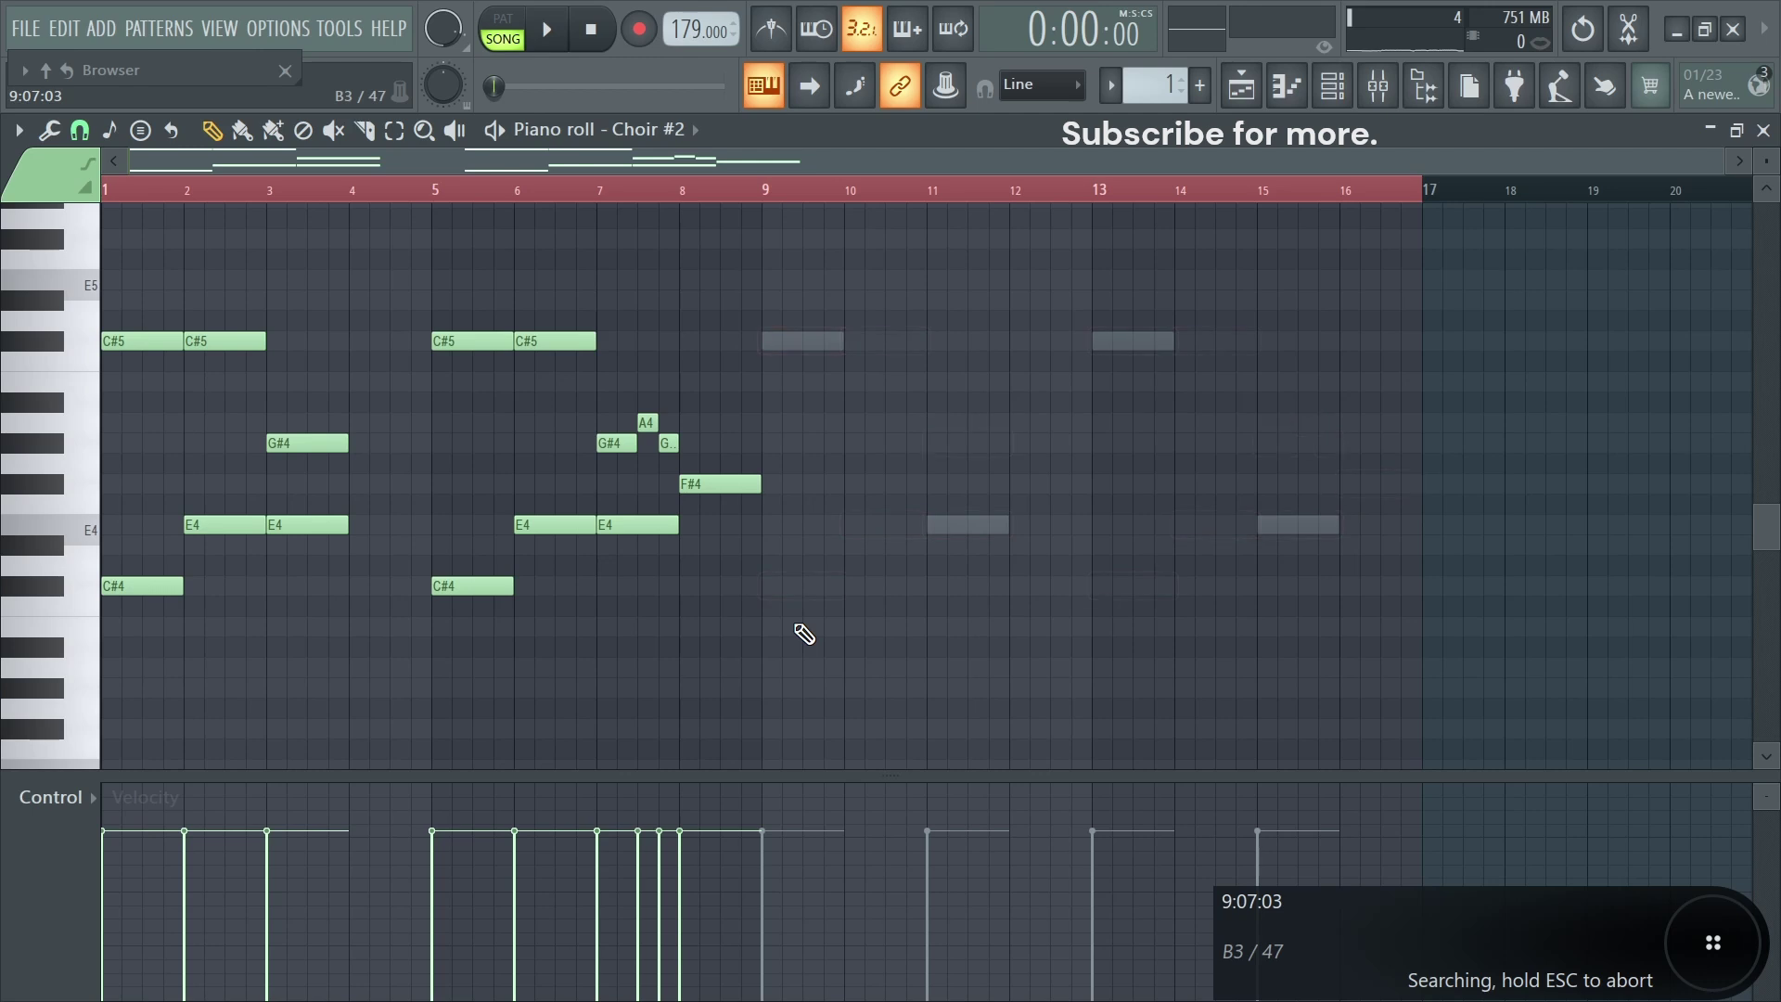
Shorten the time selection to bars 1 to 8 and play the song with the Choir notes open.
{"action": "left_click_drag", "start_coordinate": [1439, 192], "coordinate": [758, 222]}
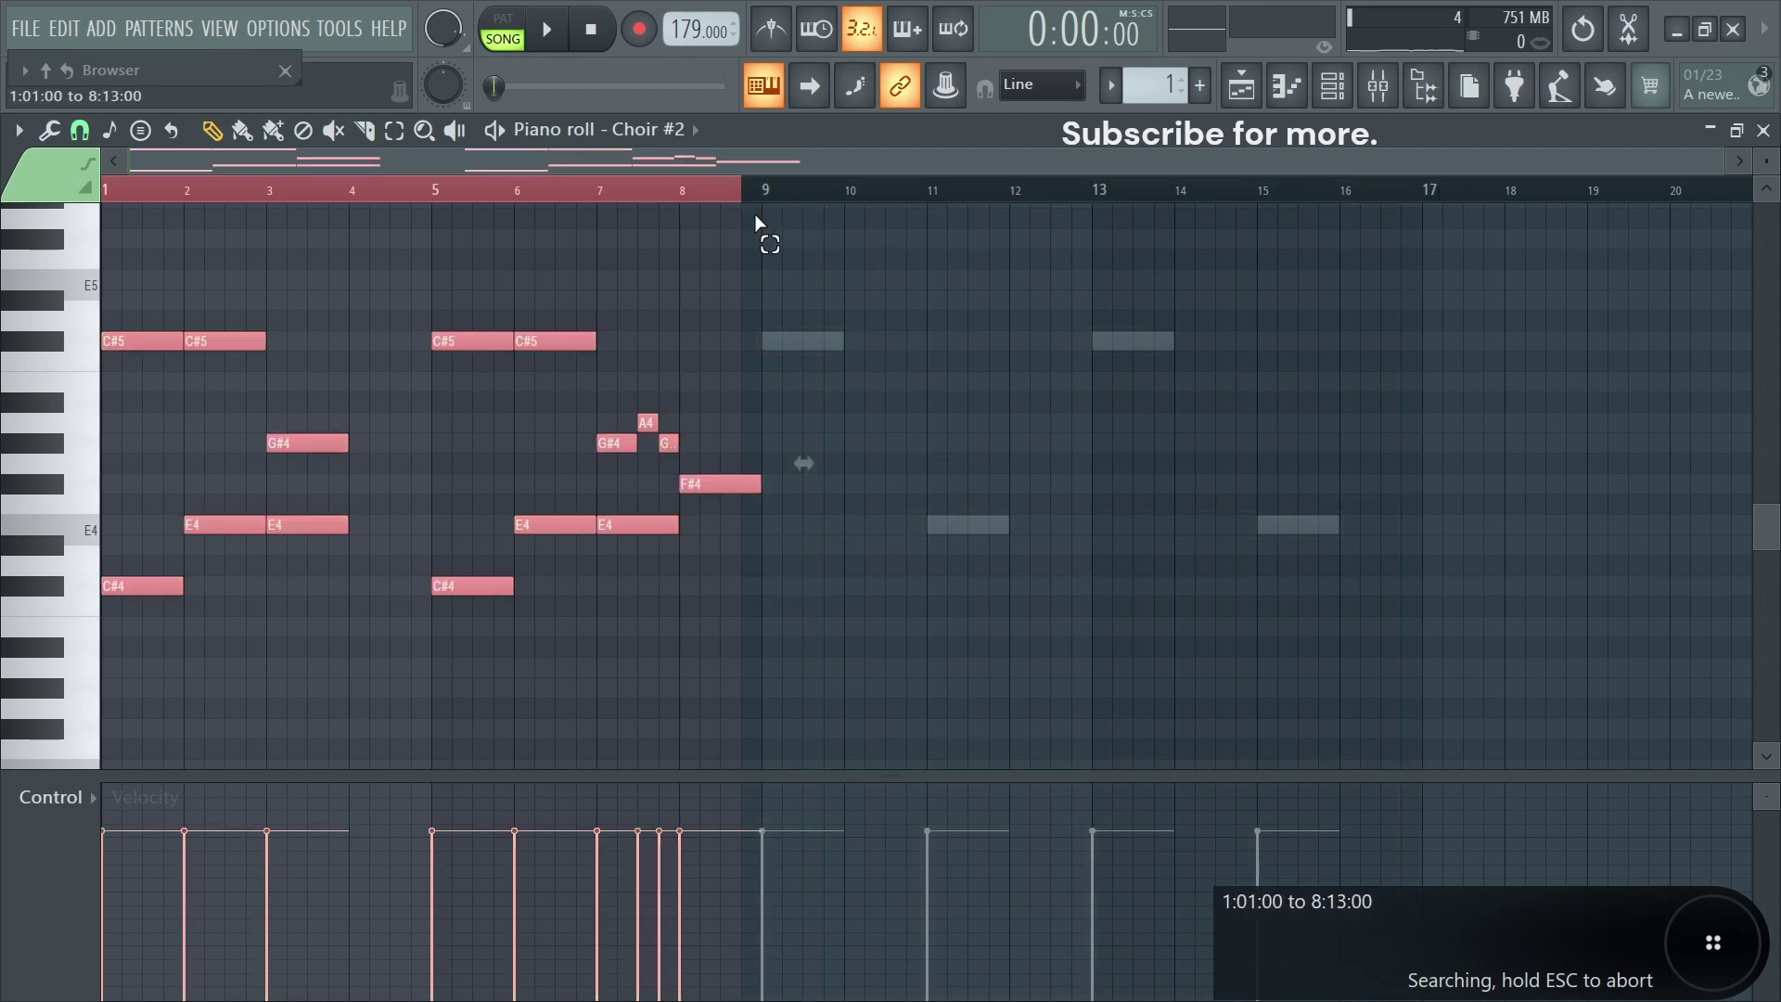
{"action": "left_click", "coordinate": [1331, 96]}
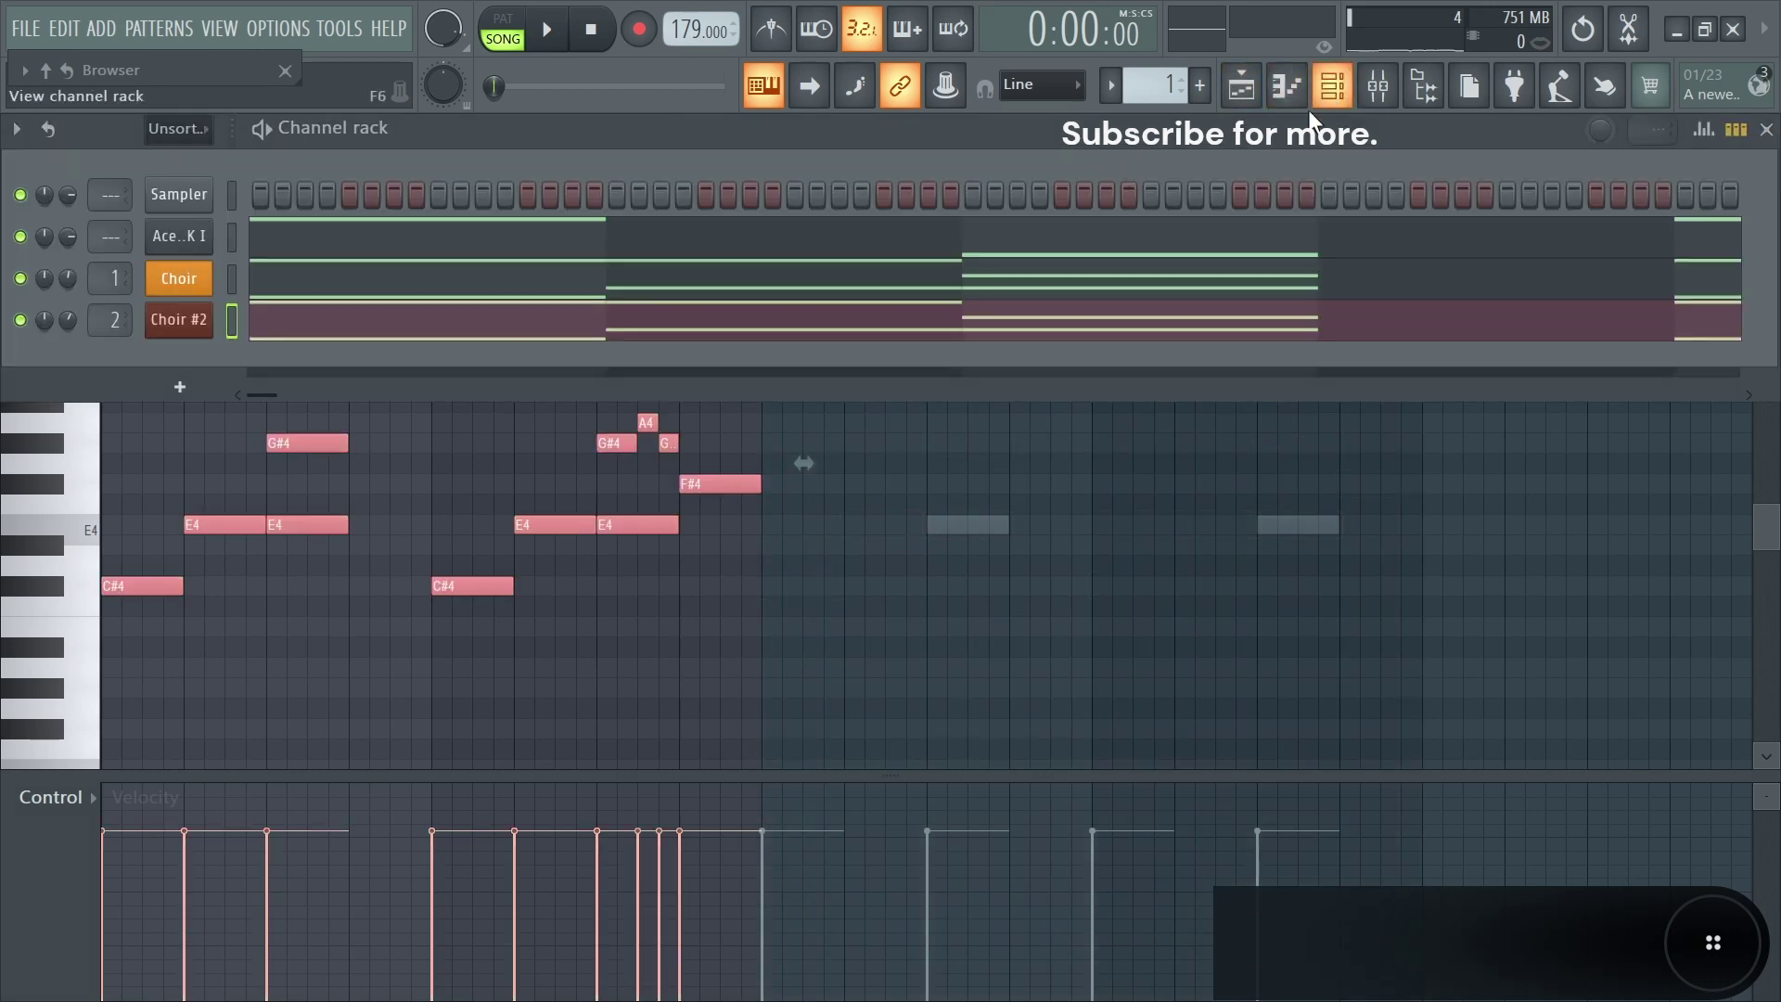
{"action": "left_click", "coordinate": [319, 282]}
{"action": "key", "text": "space"}
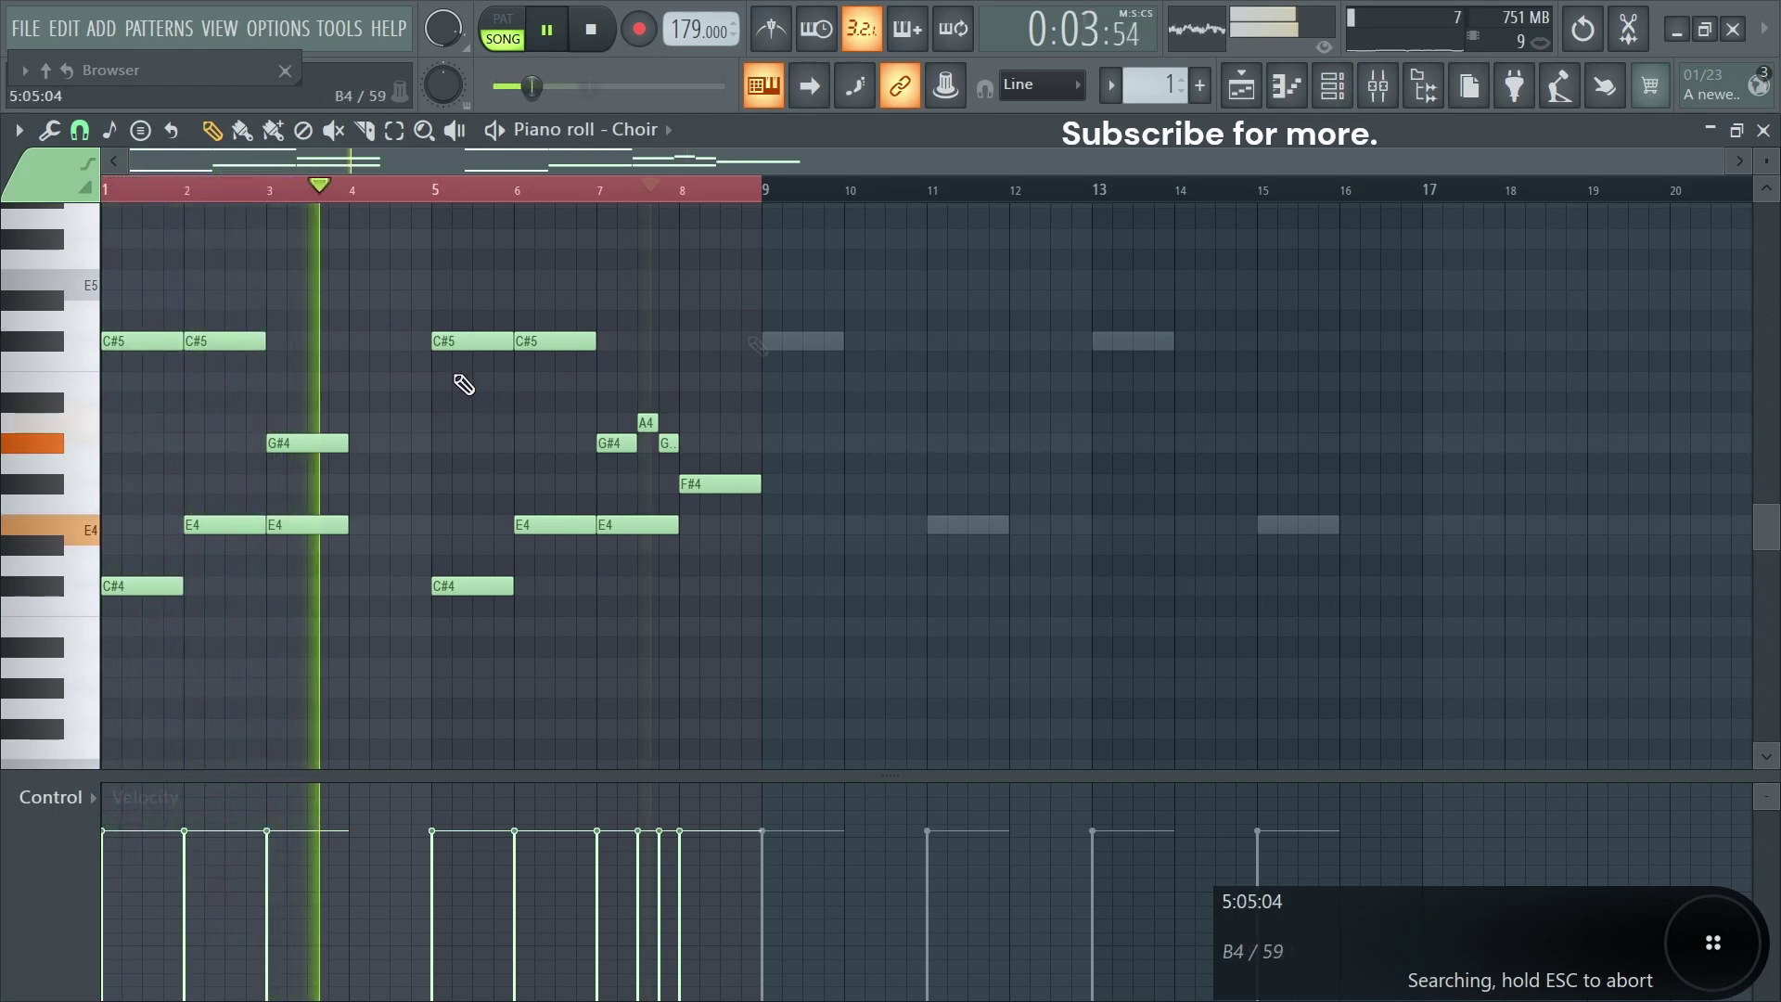
{"action": "key", "text": "space"}
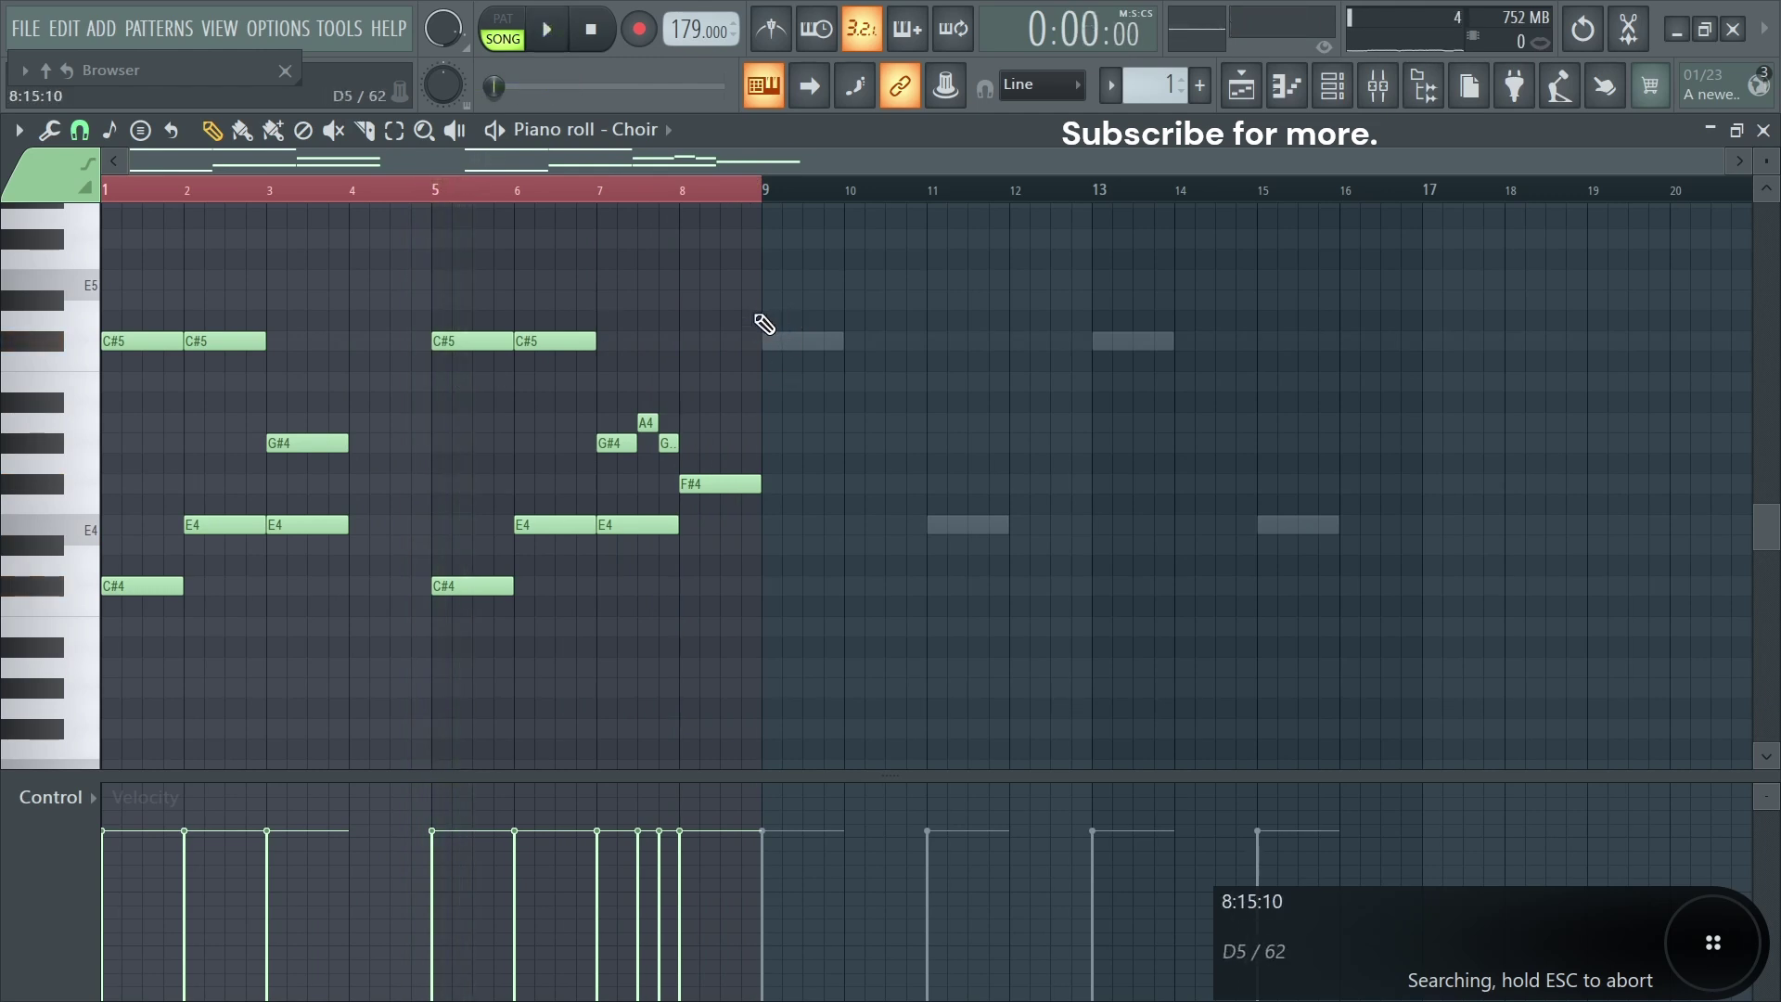
Copy the bar 5–8 Choir phrase to bar 9 and rework its upper notes with G#4 and A4.
{"action": "left_click_drag", "start_coordinate": [761, 325], "coordinate": [426, 621]}
{"action": "mouse_move", "coordinate": [469, 351]}
{"action": "left_mouse_down"}
{"action": "mouse_move", "coordinate": [840, 394]}
{"action": "mouse_move", "coordinate": [799, 402]}
{"action": "left_mouse_up"}
{"action": "left_click", "coordinate": [1061, 422], "text": "ctrl"}
{"action": "scroll", "coordinate": [1070, 431], "scroll_direction": "up", "scroll_amount": 3, "text": "ctrl"}
{"action": "scroll", "coordinate": [821, 500], "scroll_direction": "up", "scroll_amount": 1}
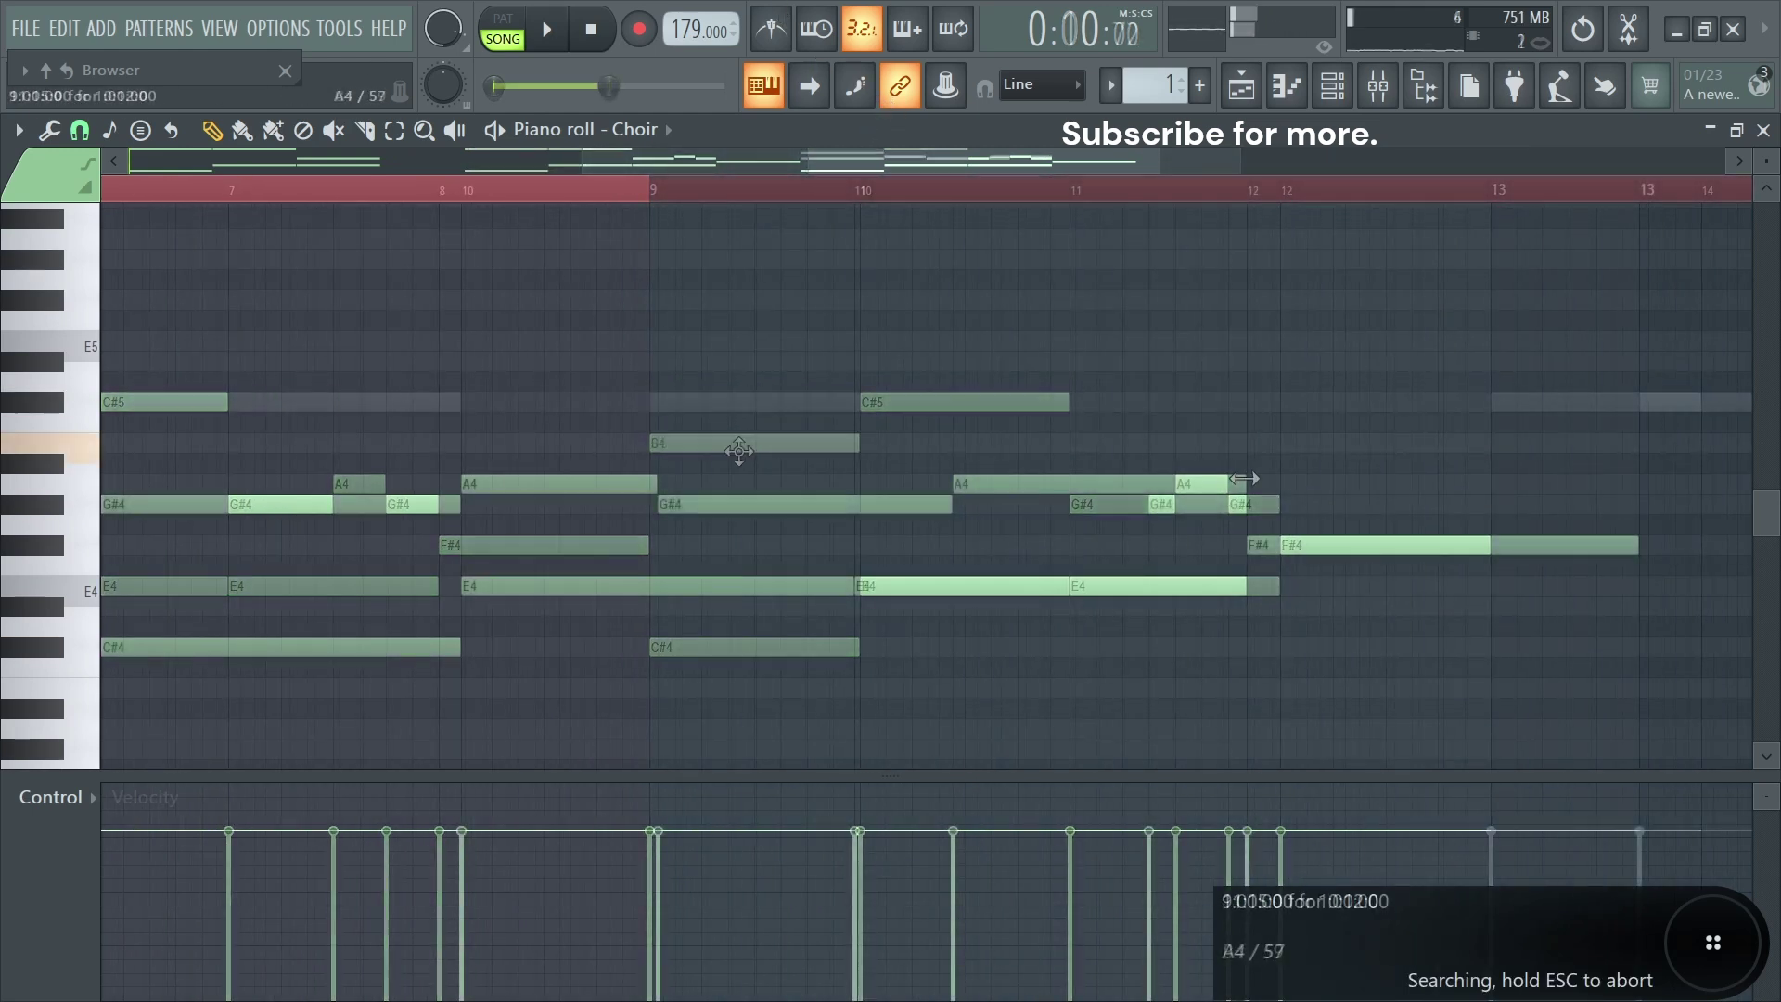
Assign color 5 to the long A4 note and the short G#4 note in bar 11 of the Choir part.
{"action": "double_click", "coordinate": [1176, 482]}
{"action": "left_click", "coordinate": [1061, 467]}
{"action": "left_click", "coordinate": [1131, 525]}
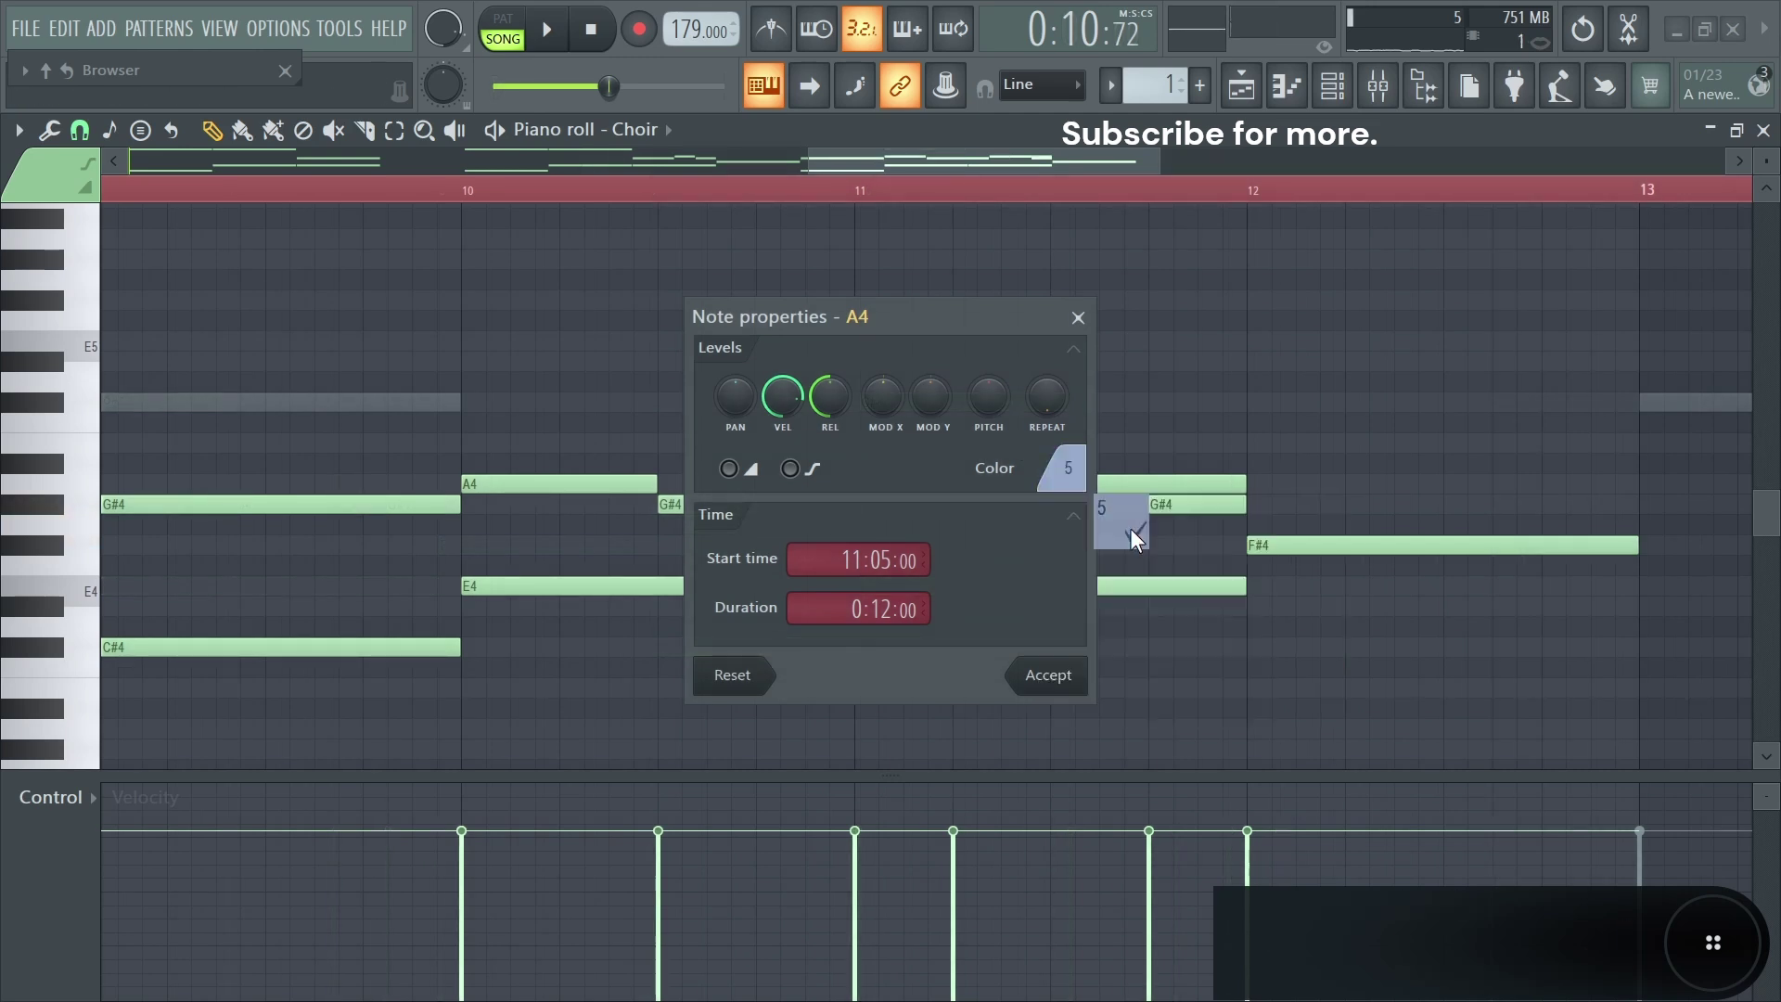
{"action": "left_click", "coordinate": [1058, 682]}
{"action": "double_click", "coordinate": [1199, 505]}
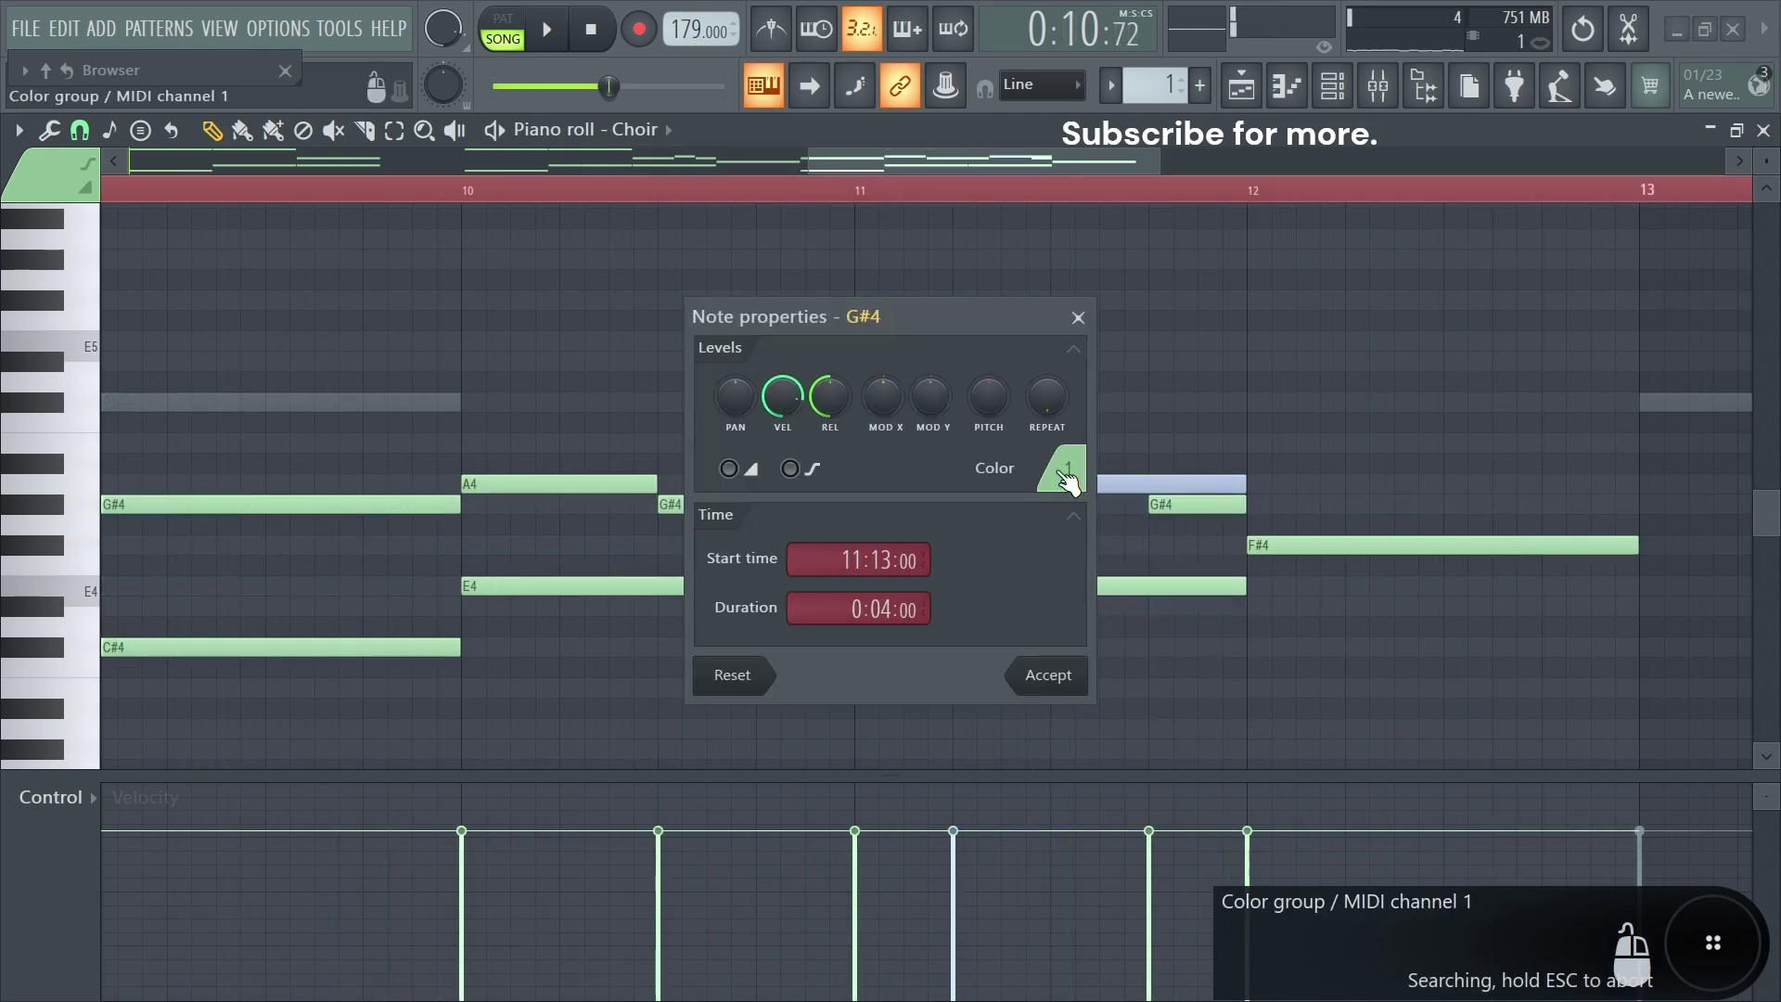
{"action": "left_click", "coordinate": [1061, 468]}
{"action": "left_click", "coordinate": [1118, 537]}
{"action": "left_click", "coordinate": [1058, 680]}
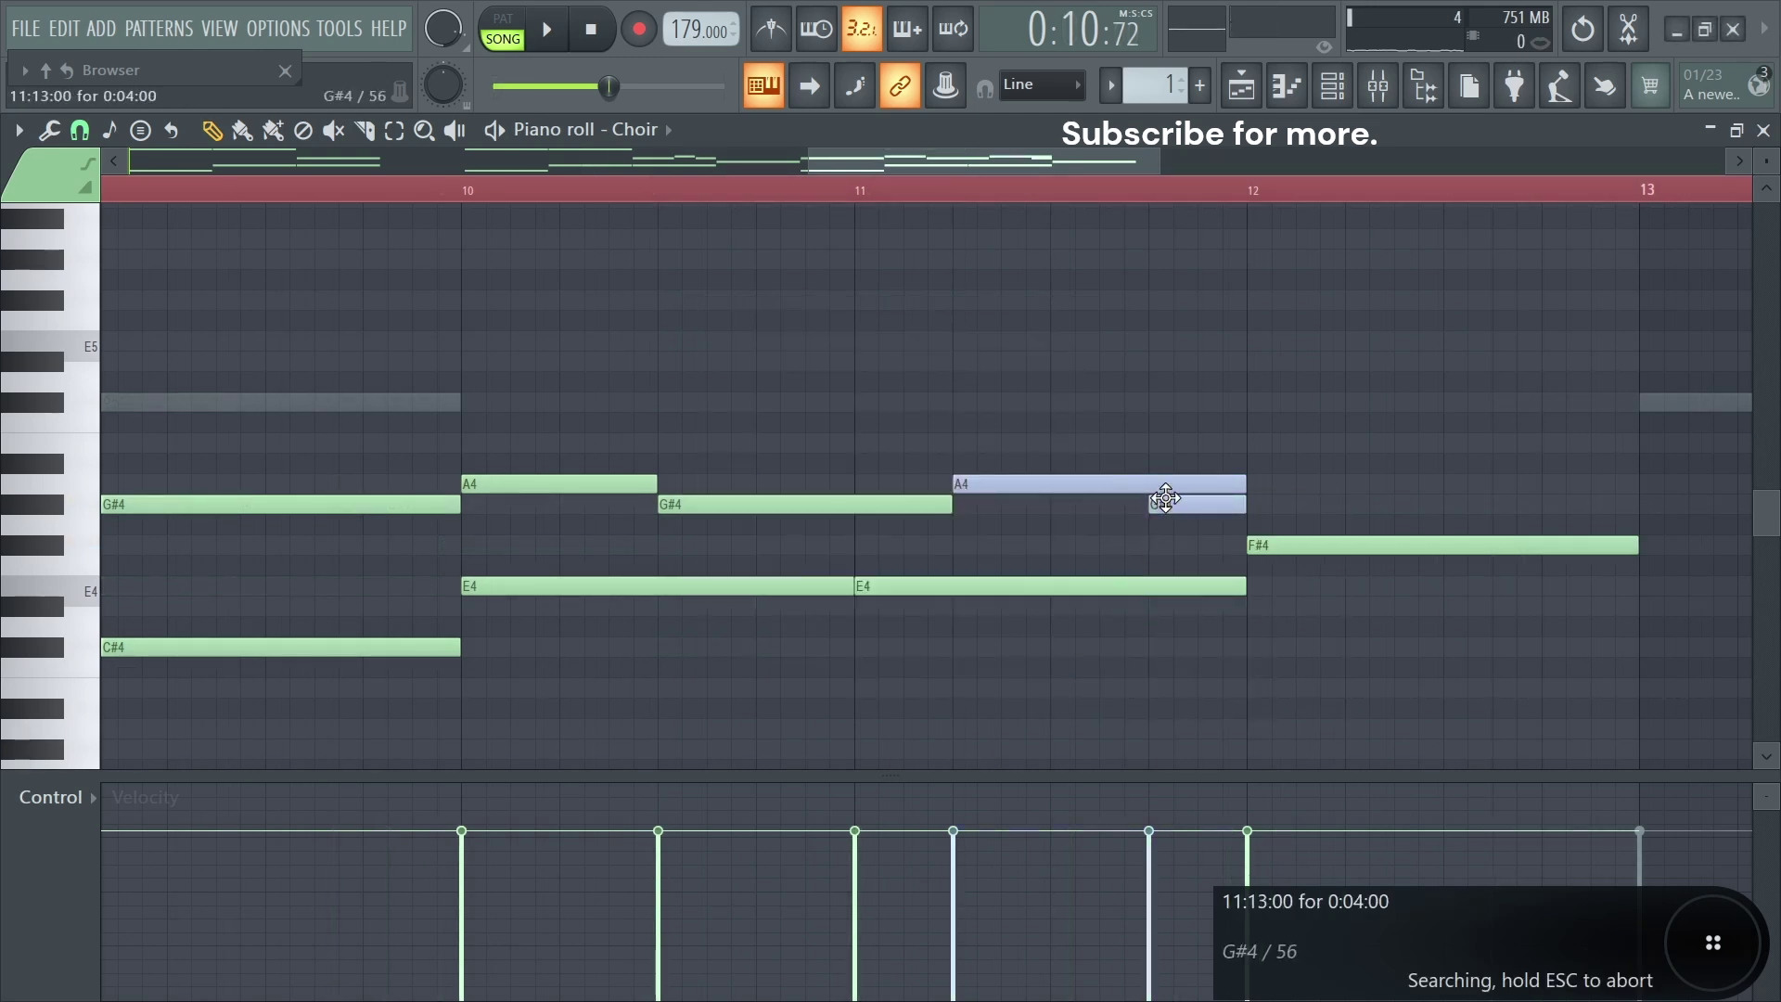
Make the short G#4 at the end of bar 11 a color 5 slide note matching the A4, and play the phrase.
{"action": "double_click", "coordinate": [1169, 502]}
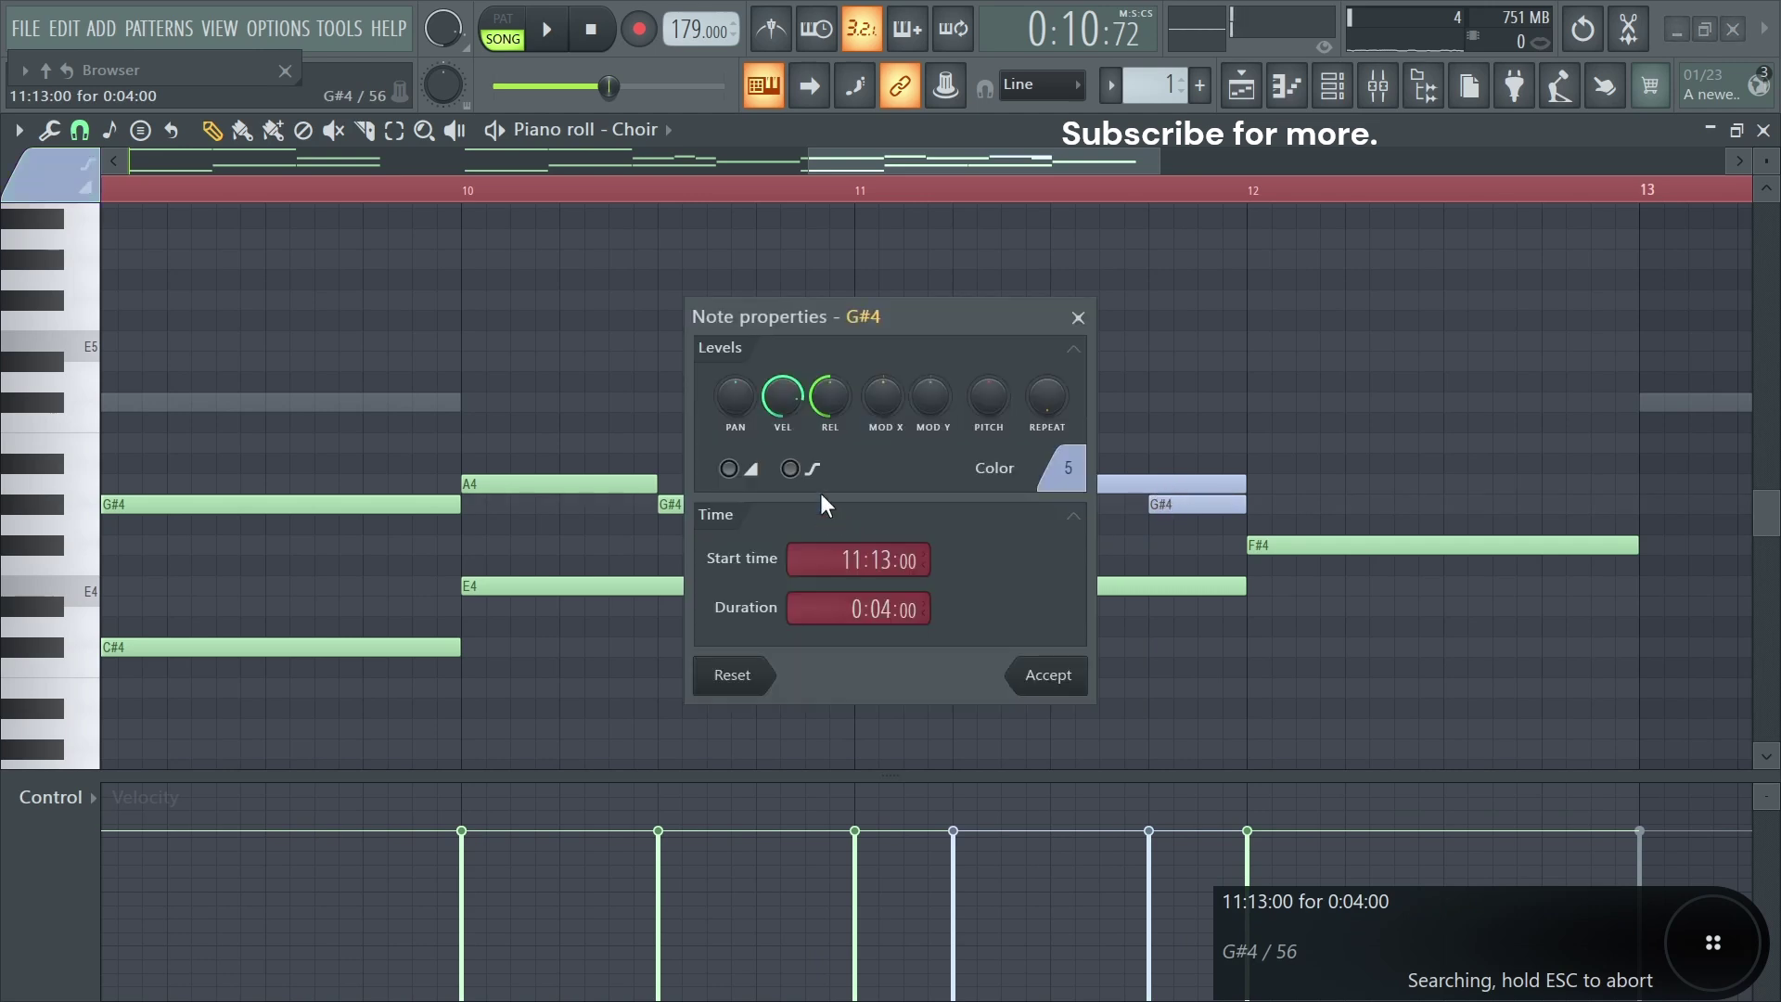
{"action": "left_click", "coordinate": [1049, 673]}
{"action": "scroll", "coordinate": [1356, 507], "scroll_direction": "up", "scroll_amount": 2}
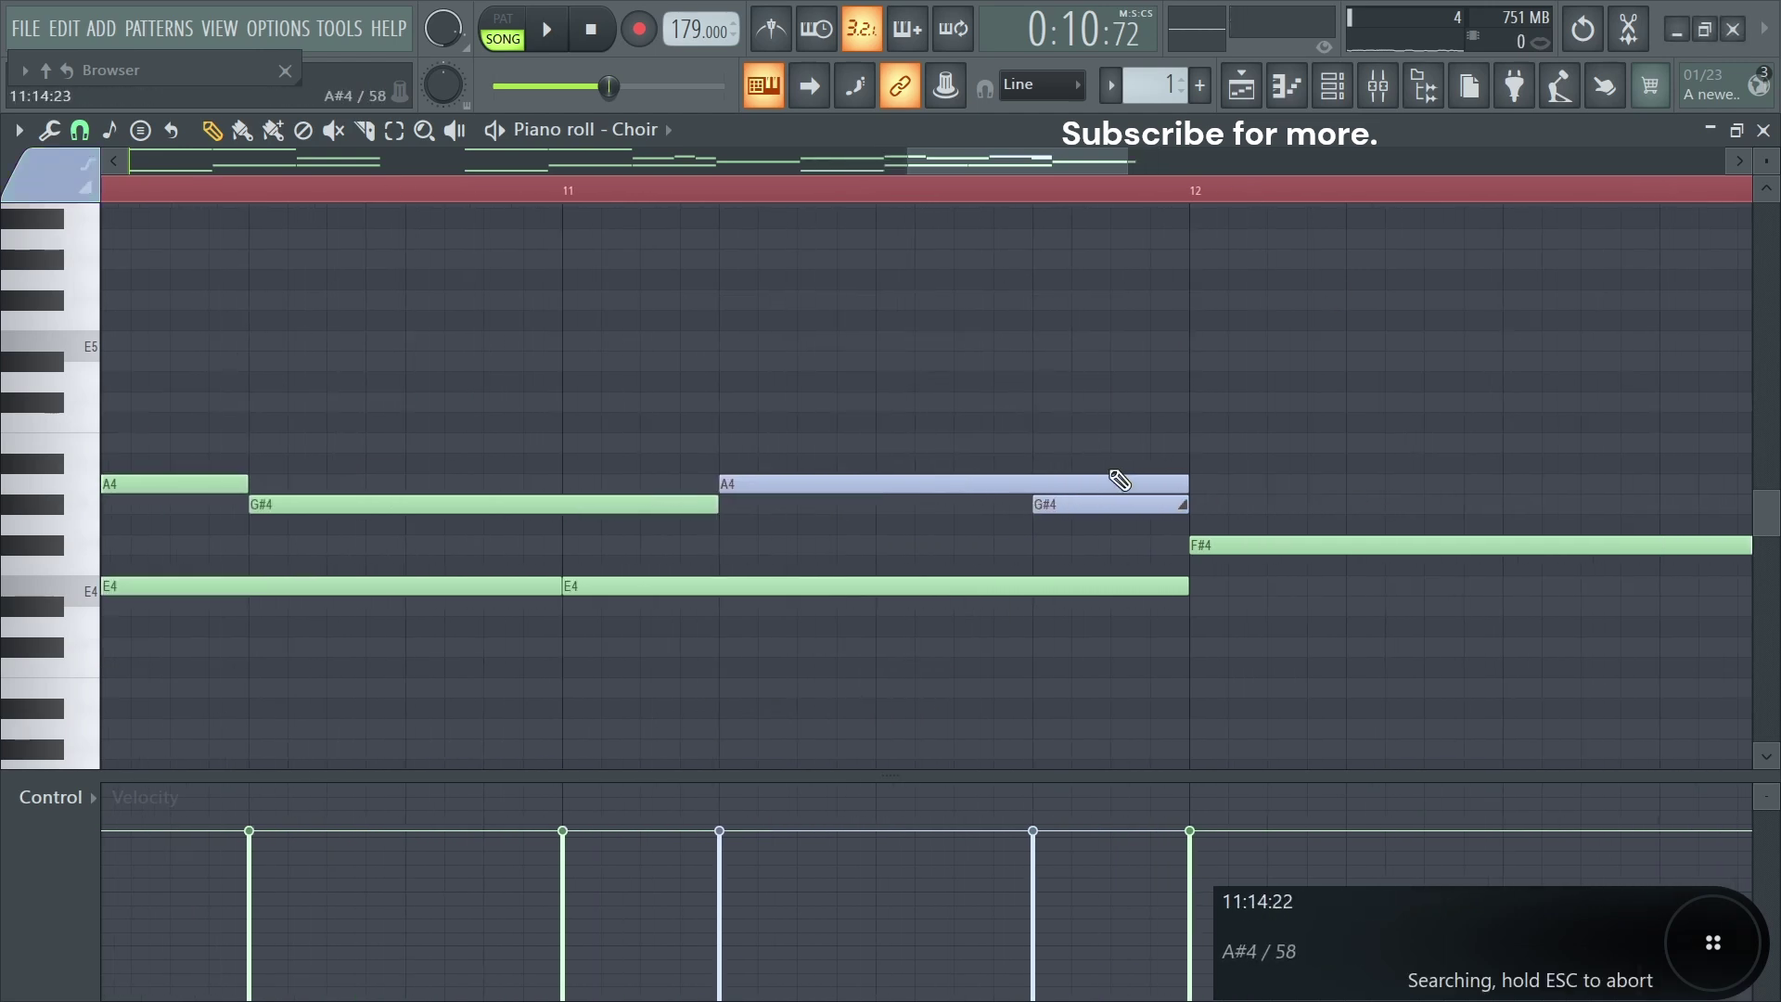
{"action": "left_click_drag", "start_coordinate": [1112, 462], "coordinate": [1020, 497]}
{"action": "left_click", "coordinate": [1034, 426], "text": "ctrl"}
{"action": "scroll", "coordinate": [1066, 445], "scroll_direction": "down", "scroll_amount": 2}
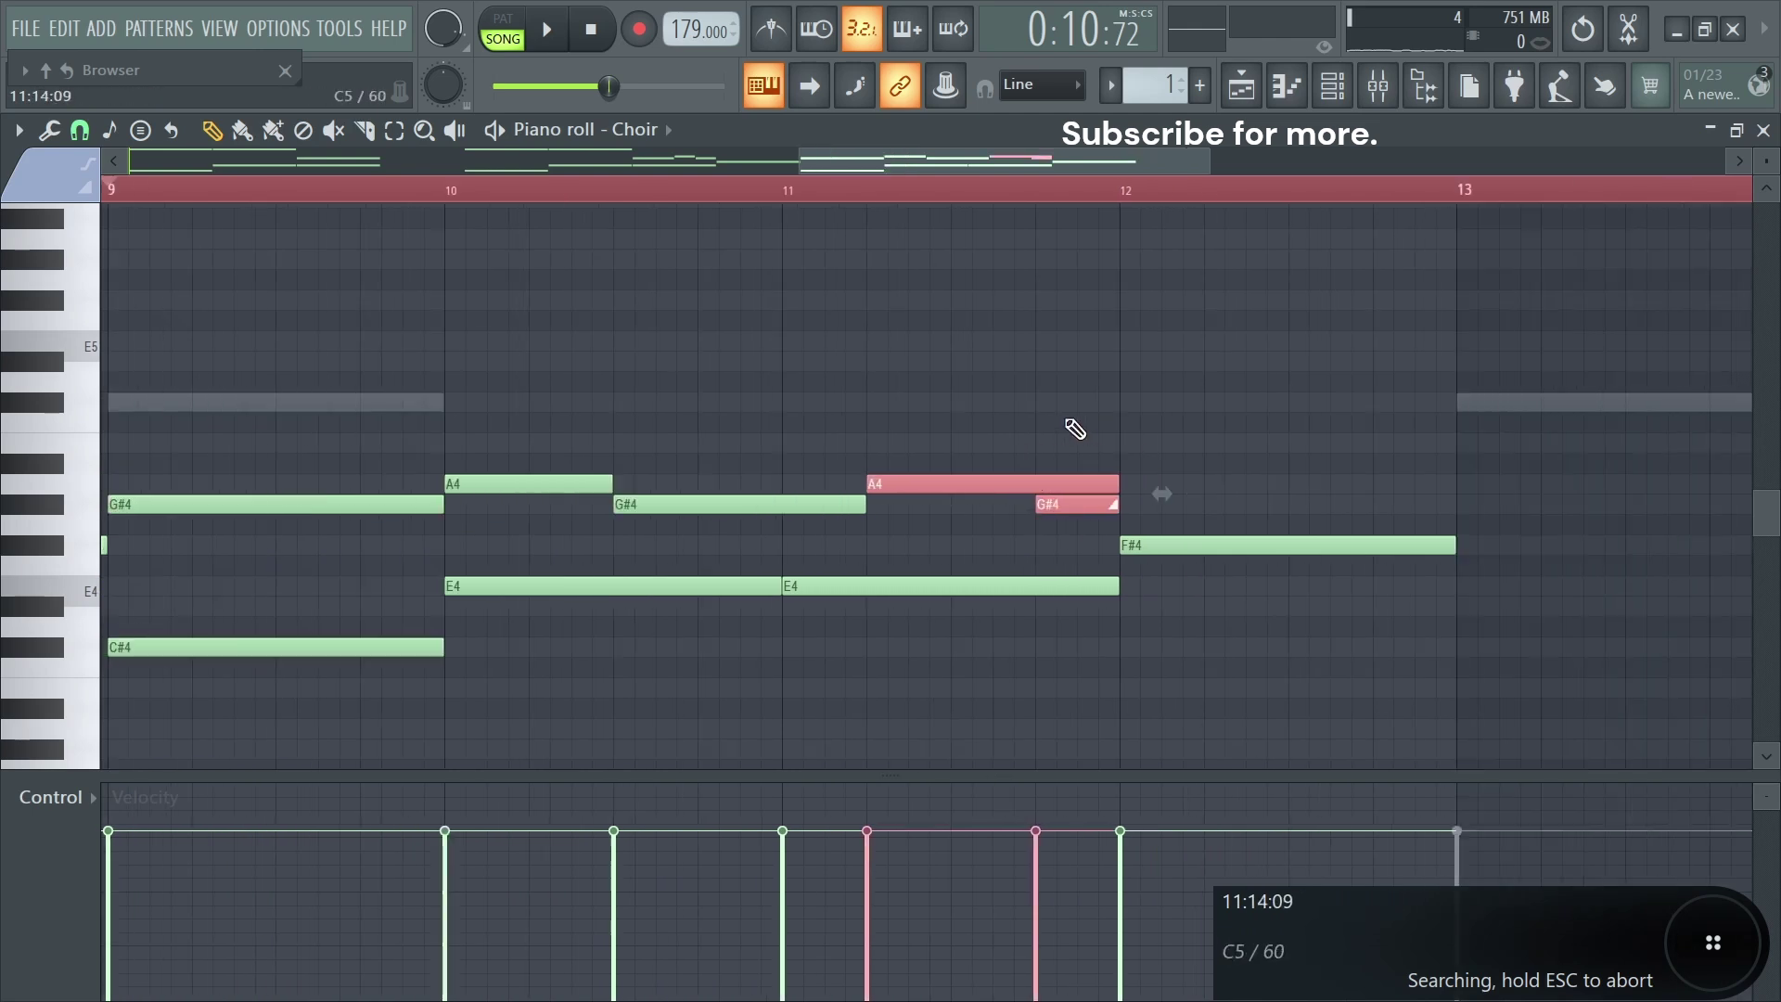
{"action": "scroll", "coordinate": [1108, 459], "scroll_direction": "up", "scroll_amount": 2}
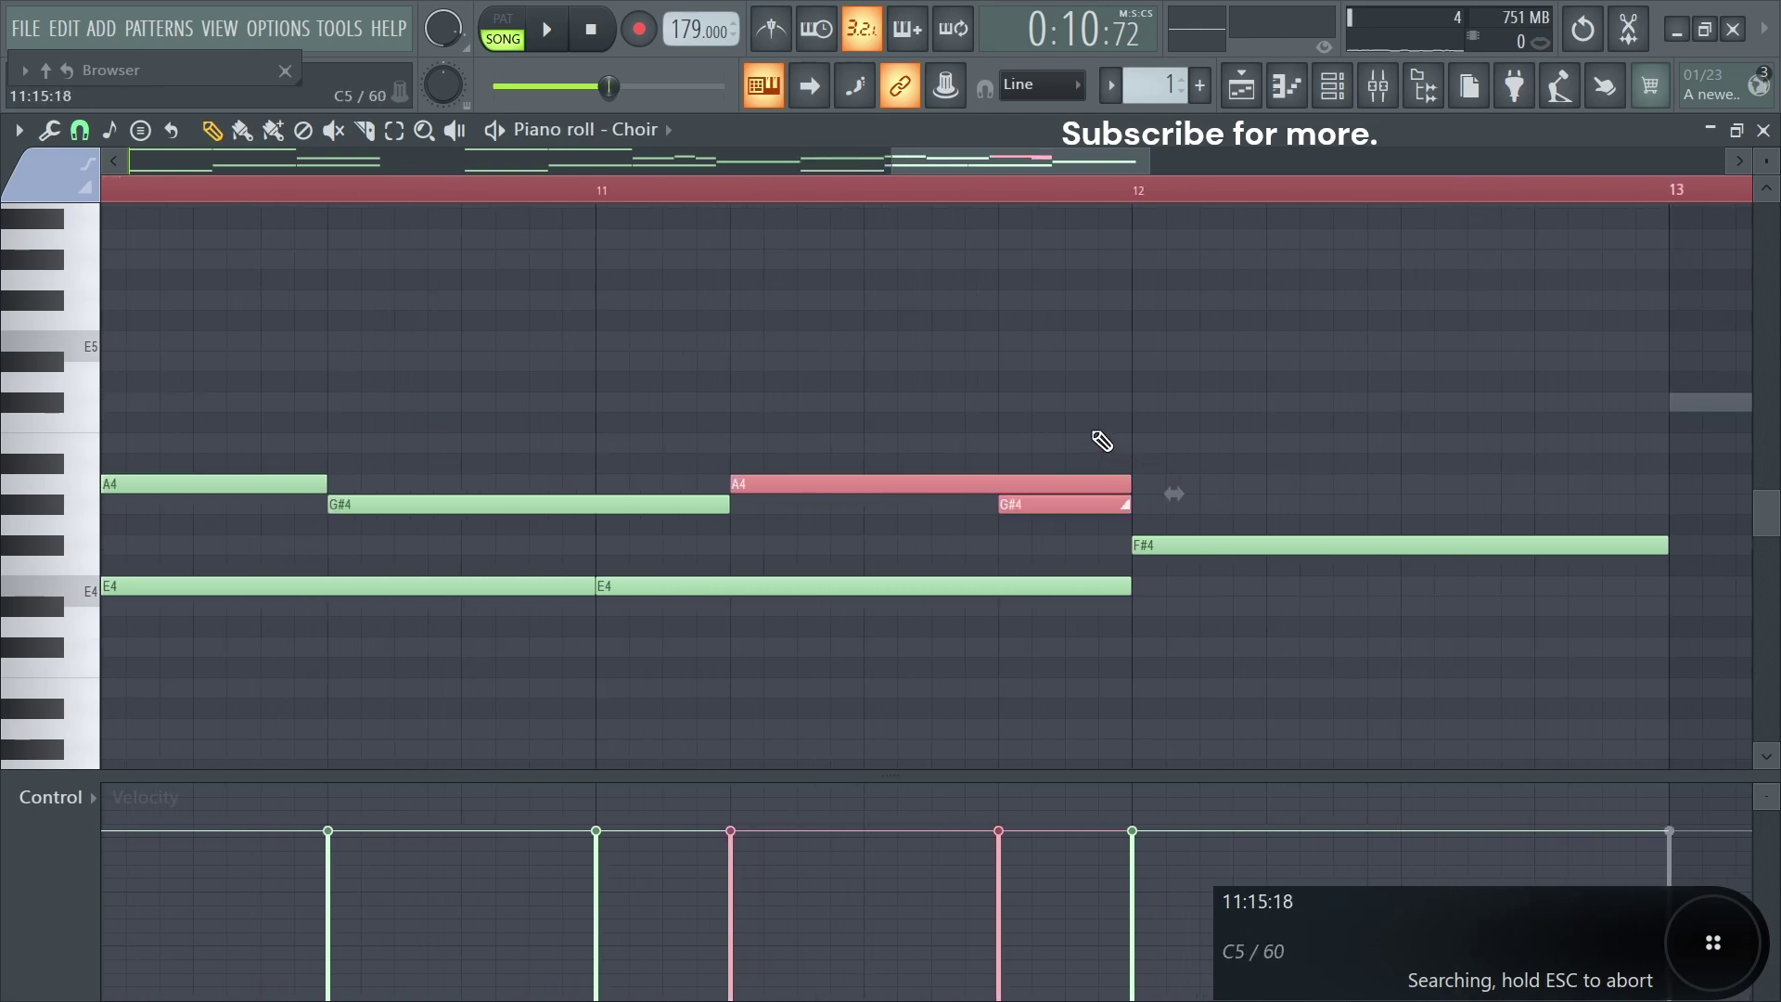
{"action": "key", "text": "alt+c"}
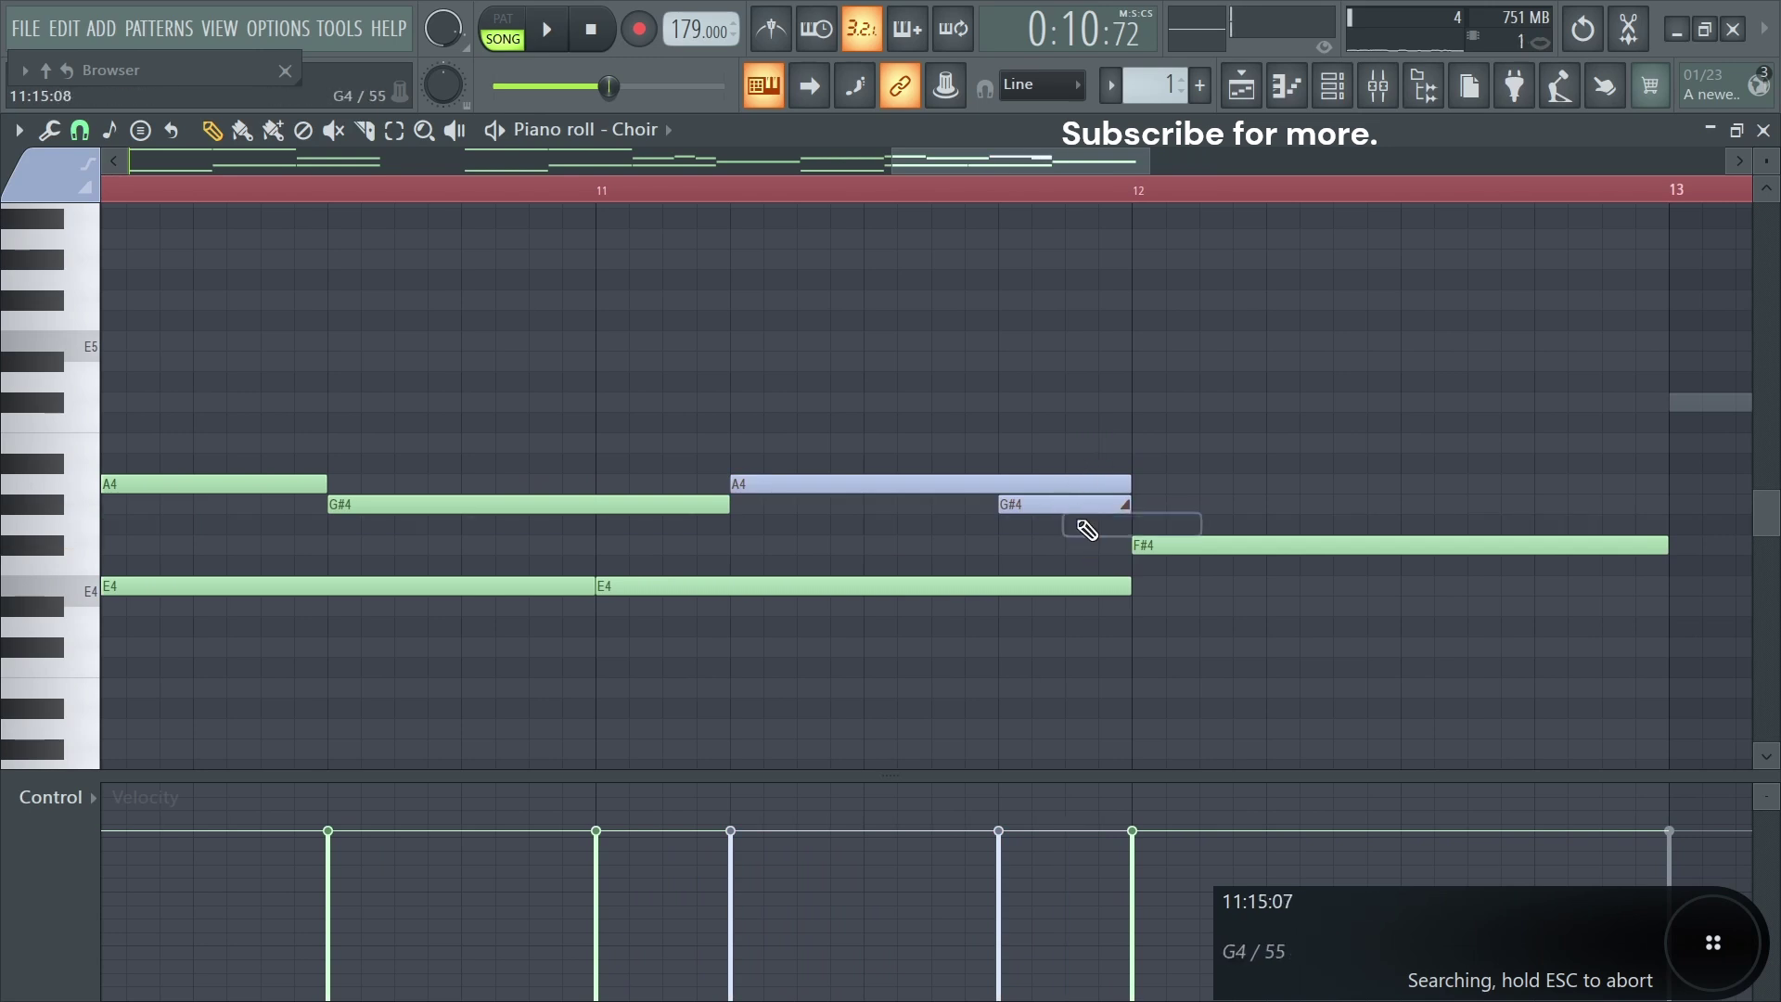
{"action": "double_click", "coordinate": [1076, 507]}
{"action": "left_click", "coordinate": [1214, 681]}
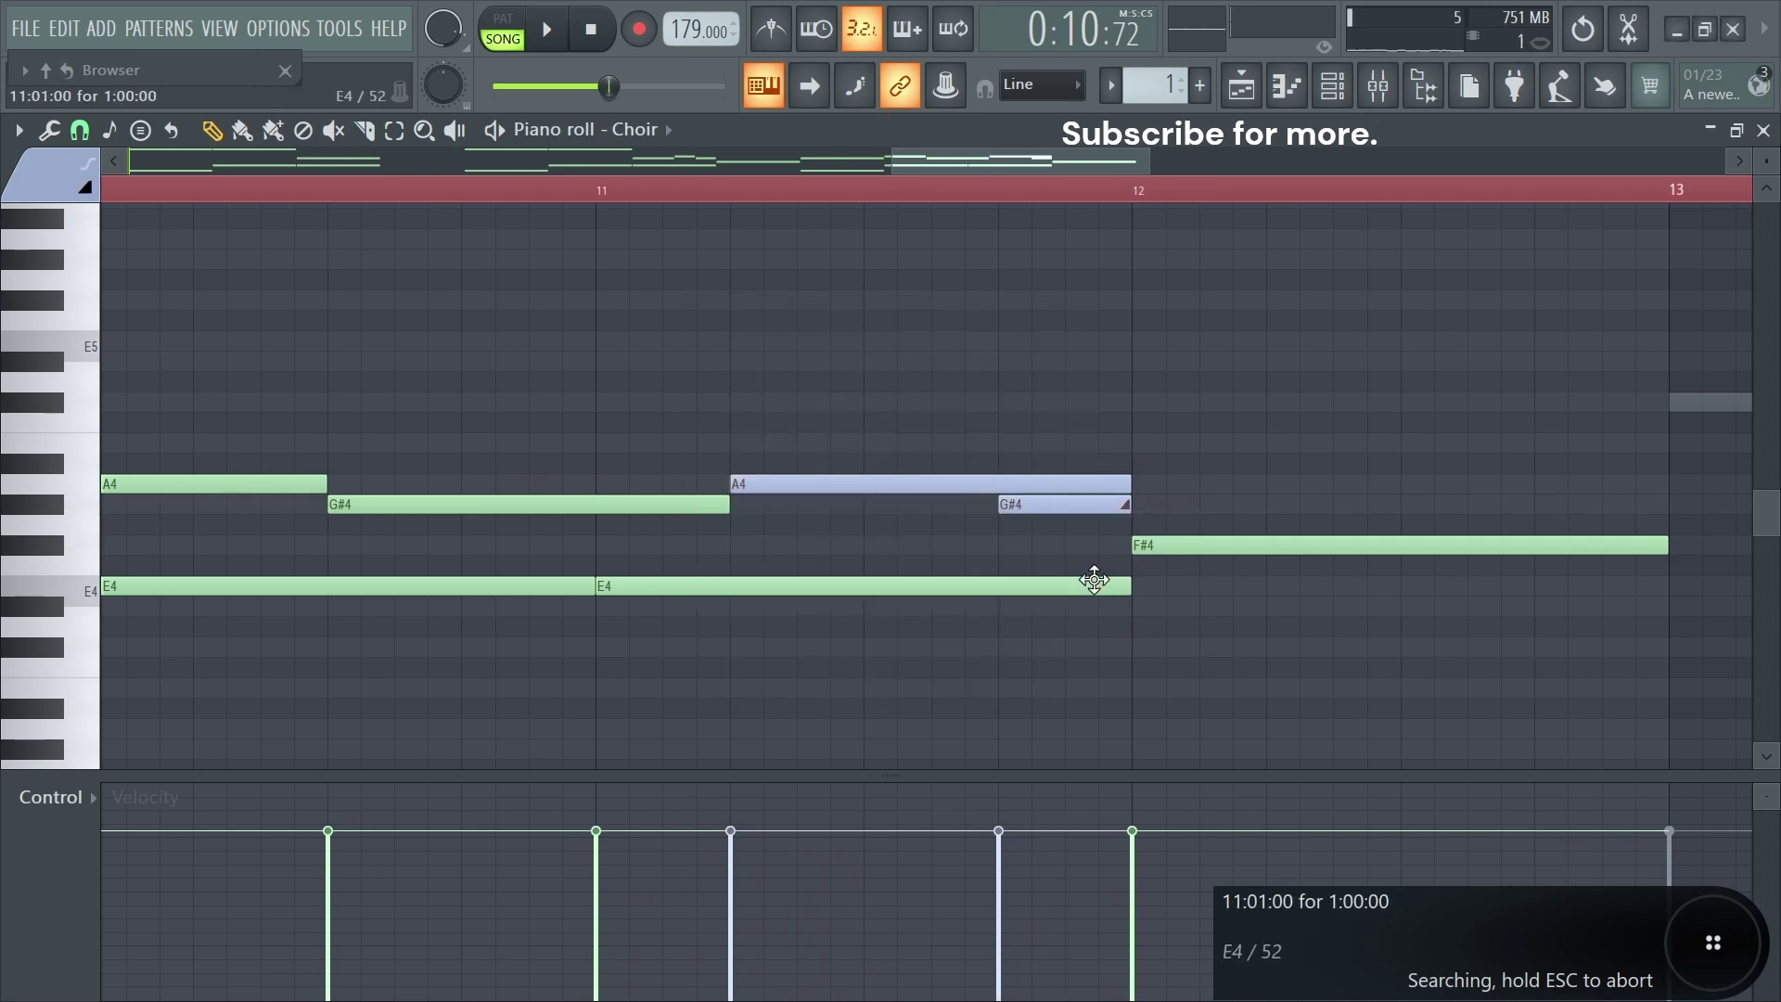
{"action": "scroll", "coordinate": [1095, 580], "scroll_direction": "down", "scroll_amount": 2}
{"action": "key", "text": "space"}
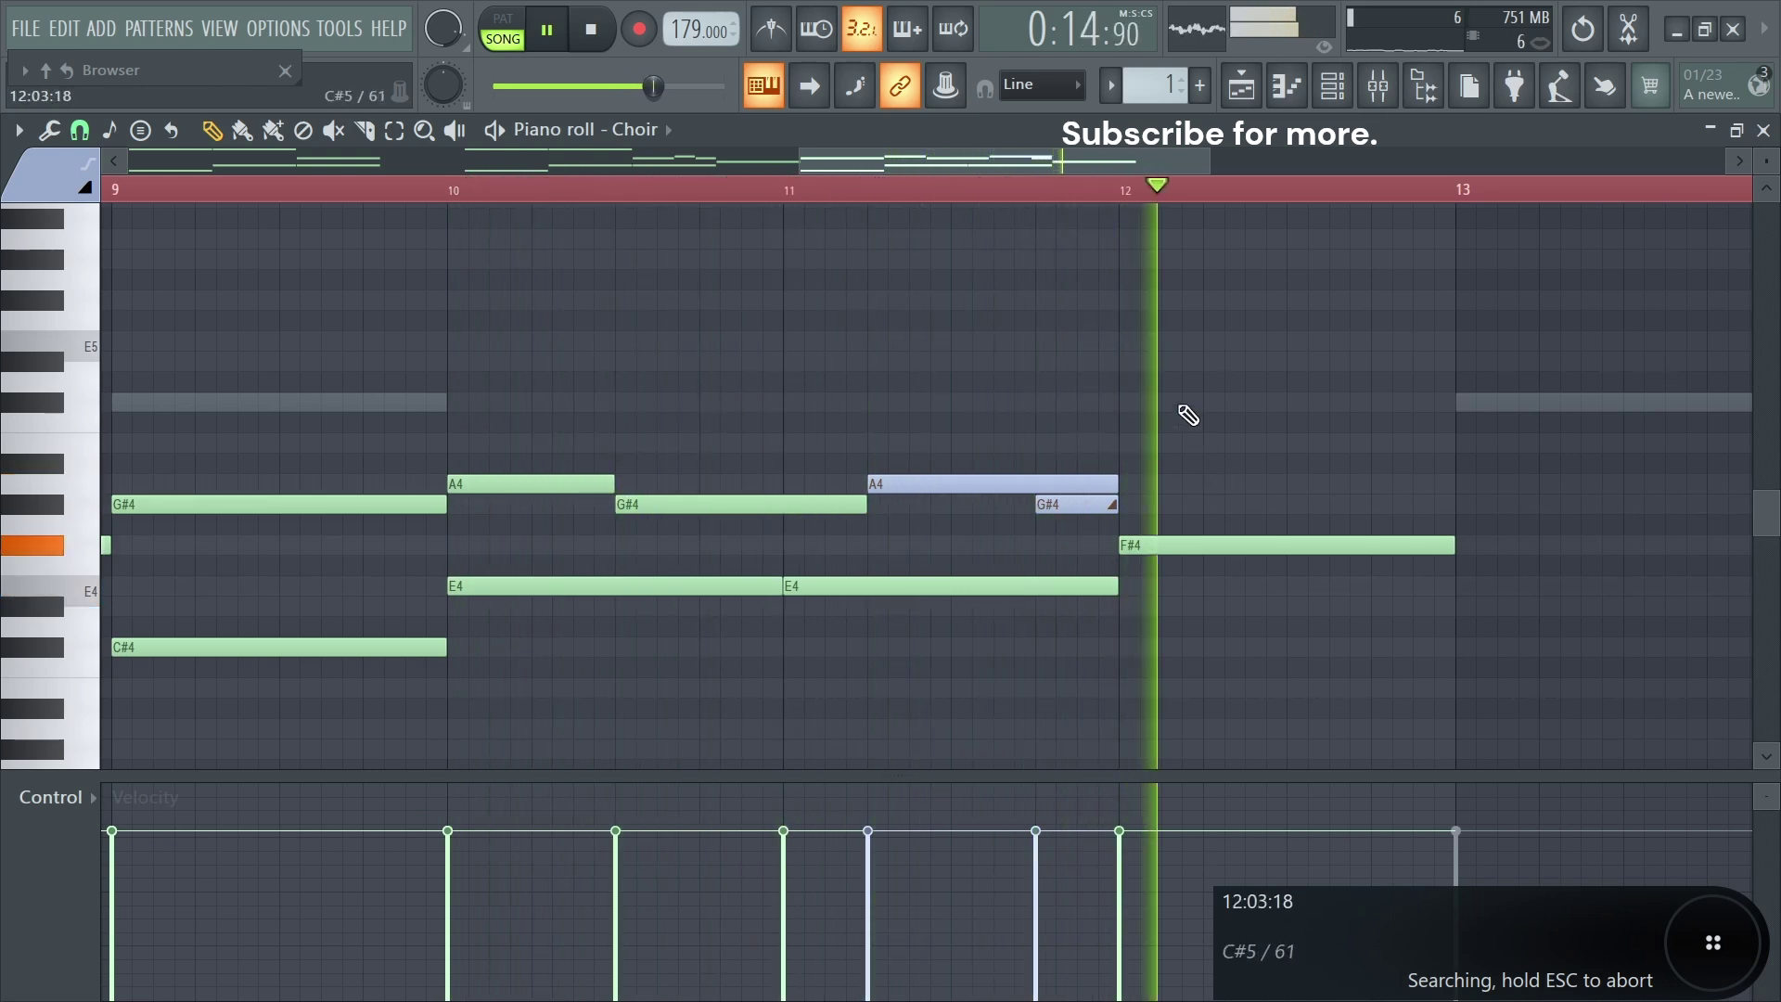
{"action": "scroll", "coordinate": [1178, 424], "scroll_direction": "down", "scroll_amount": 2}
{"action": "key", "text": "space"}
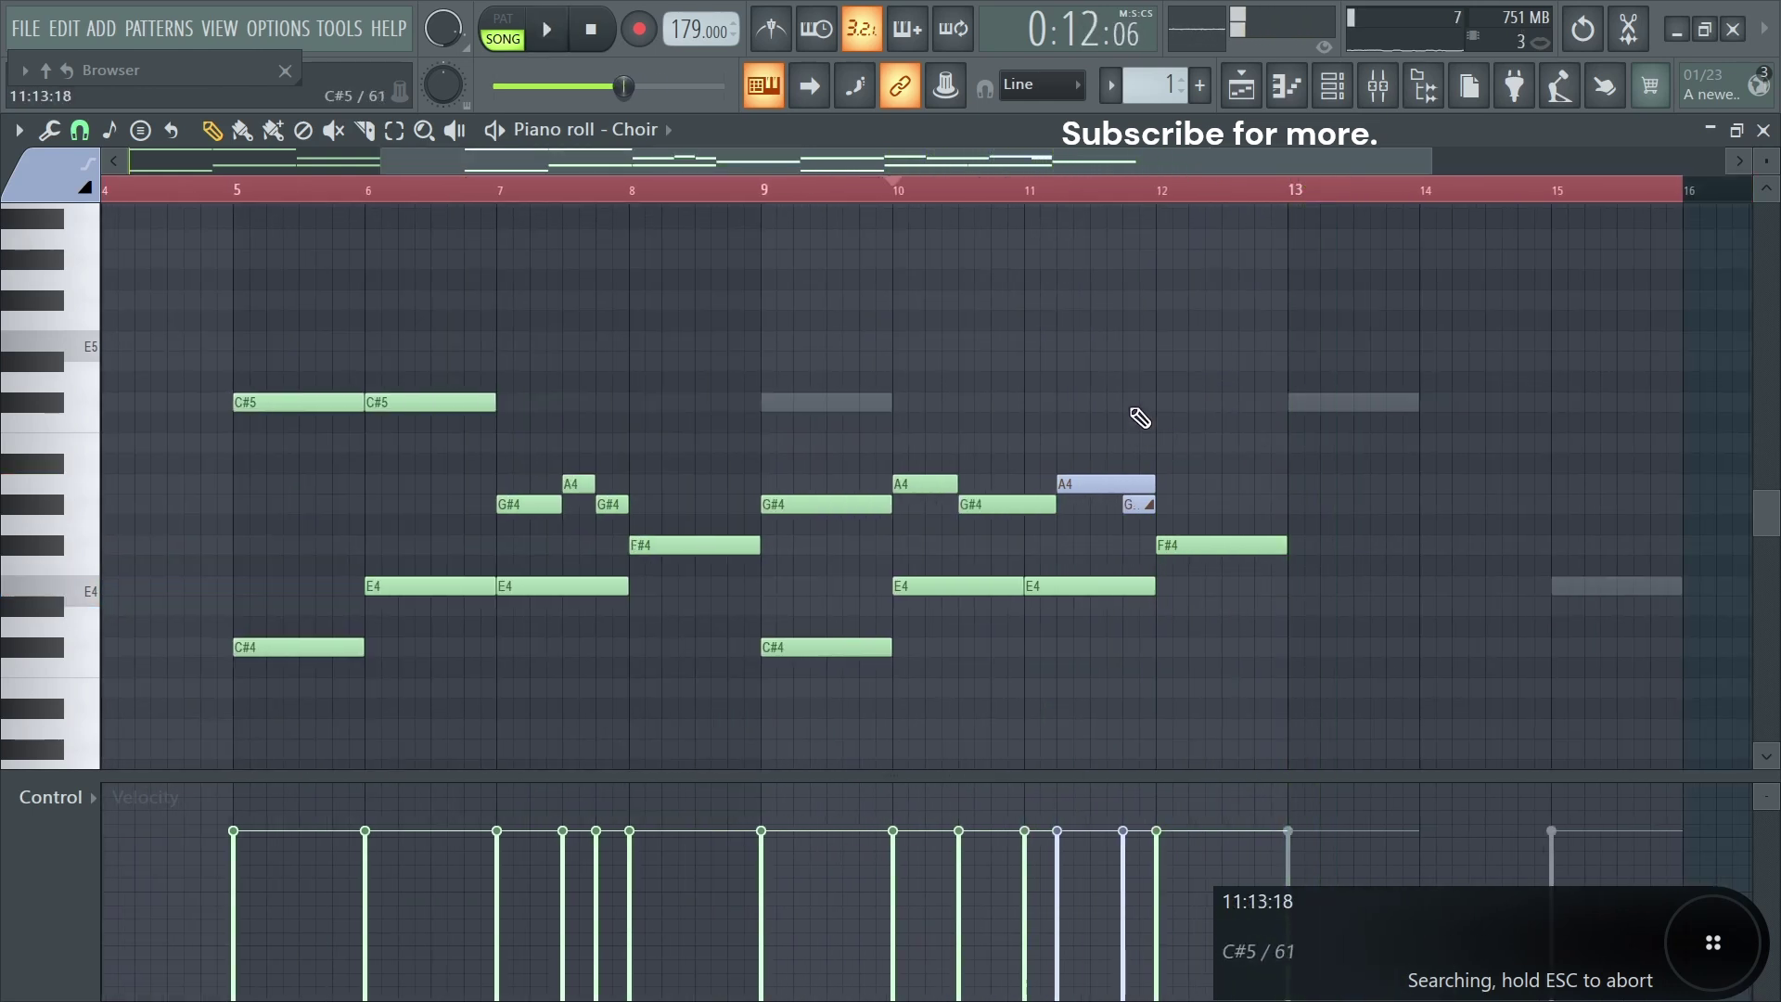
Copy the bar 5–8 Choir phrase to bars 13–16.
{"action": "scroll", "coordinate": [1206, 413], "scroll_direction": "down", "scroll_amount": 2}
{"action": "left_click_drag", "start_coordinate": [1267, 374], "coordinate": [988, 655]}
{"action": "left_click_drag", "start_coordinate": [766, 291], "coordinate": [1165, 656]}
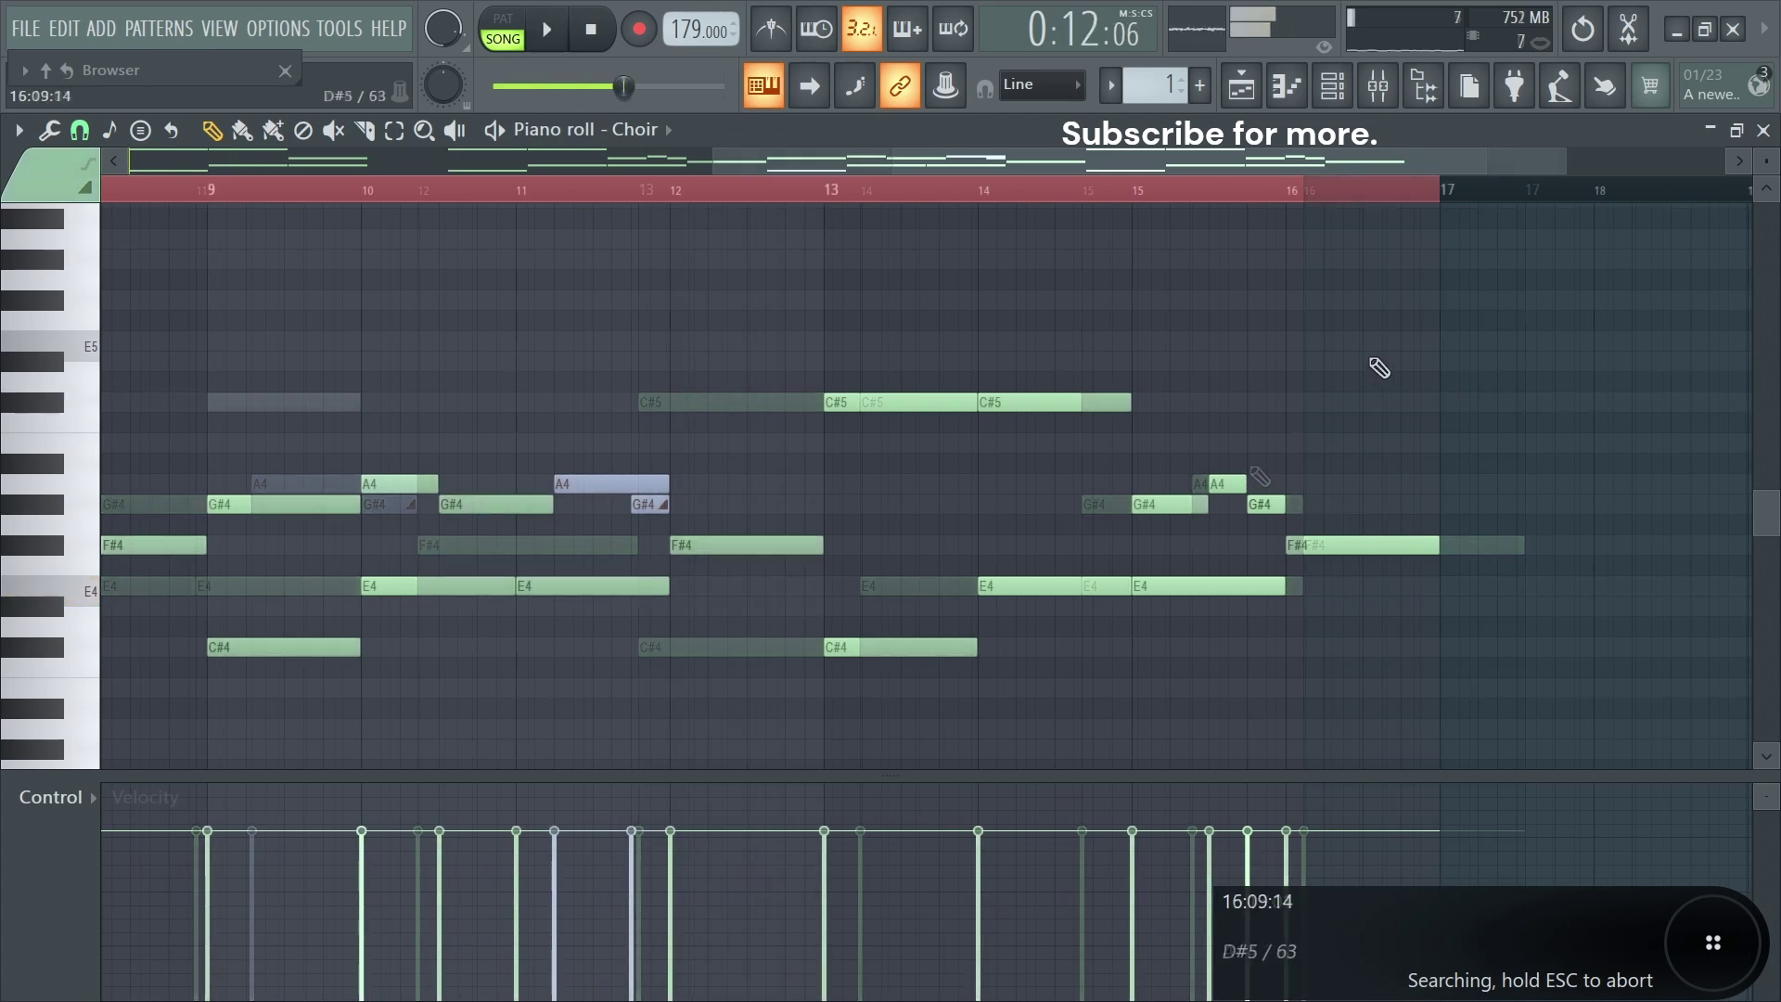
Stretch the first G#4 in bar 15 across the full bar and turn the A4 above it into a short slide note.
{"action": "scroll", "coordinate": [1280, 442], "scroll_direction": "up", "scroll_amount": 3}
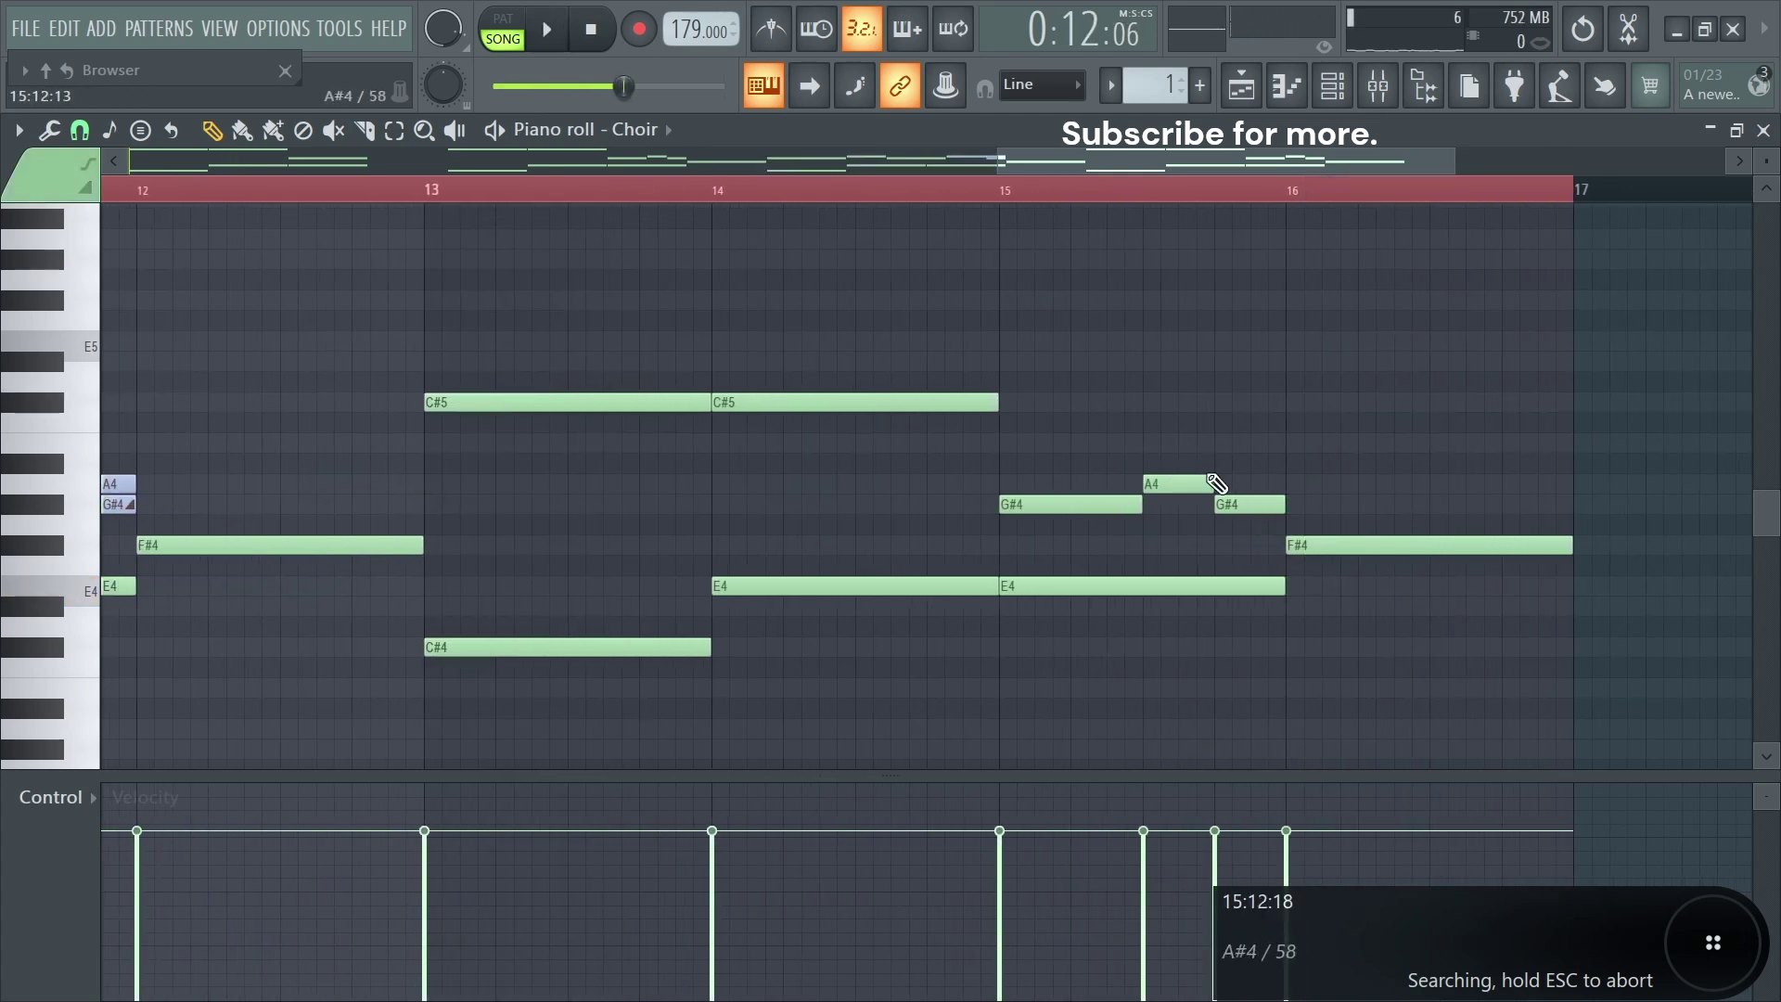
{"action": "left_click_drag", "start_coordinate": [1280, 460], "coordinate": [1054, 553]}
{"action": "left_click", "coordinate": [1236, 449], "text": "ctrl"}
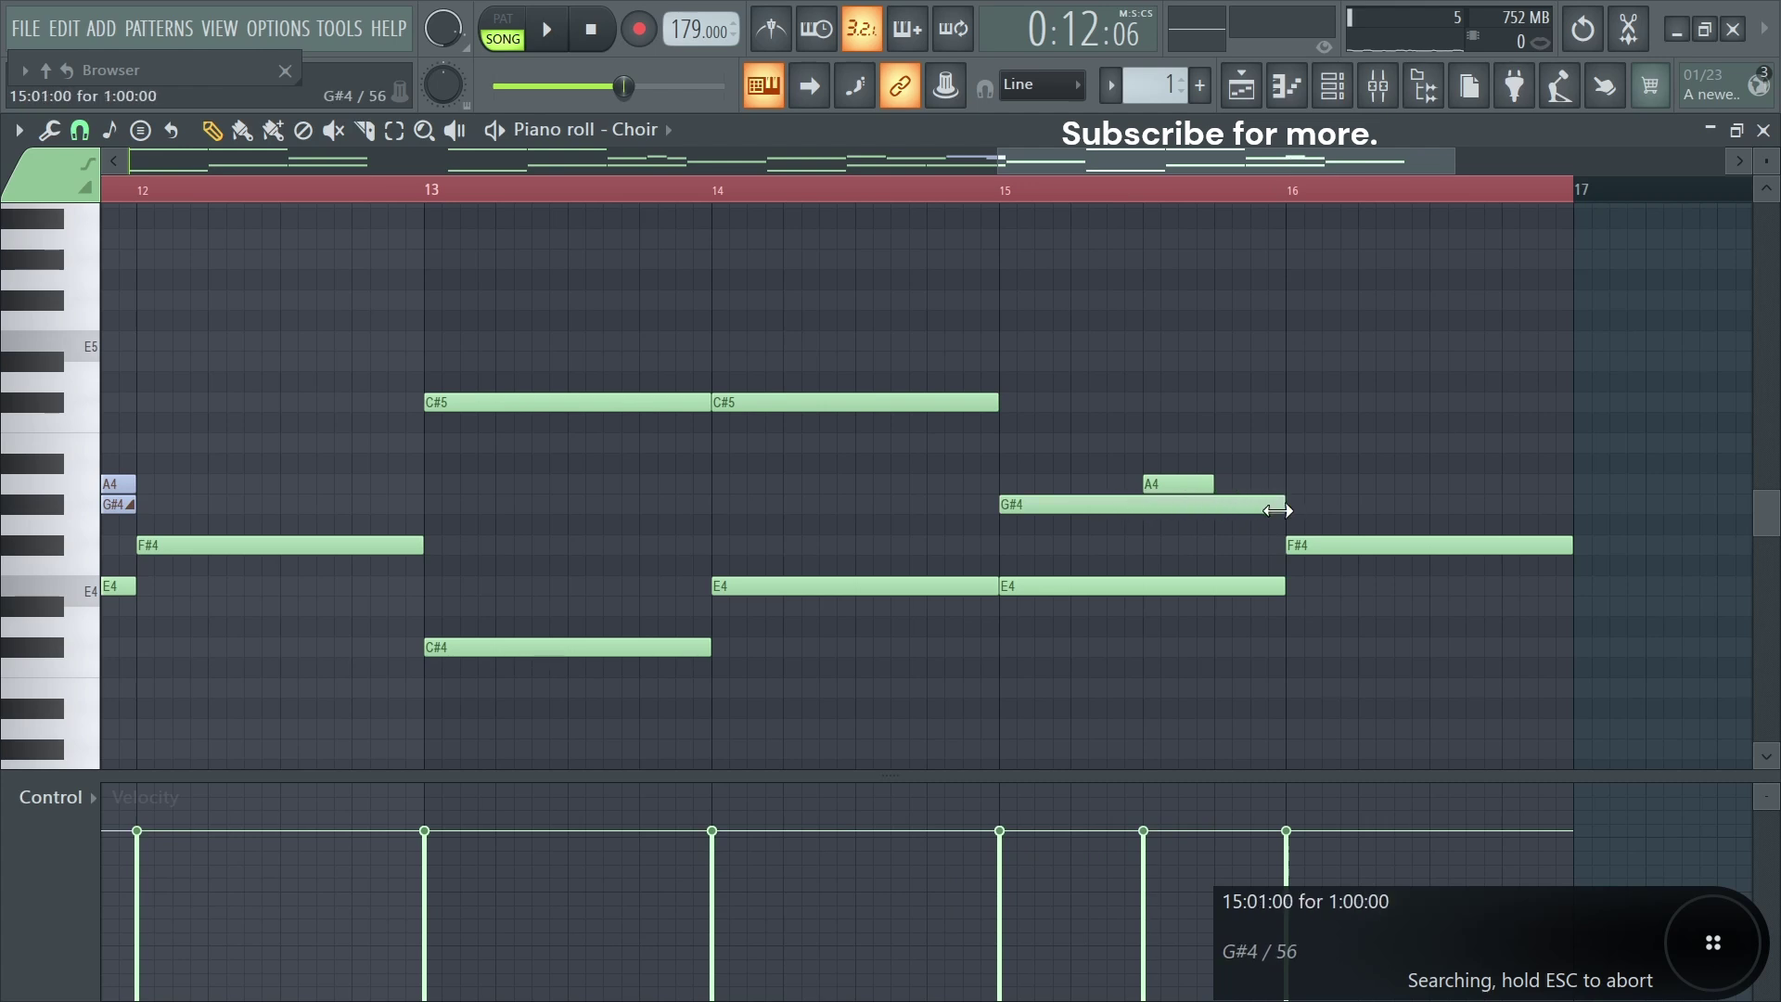
{"action": "double_click", "coordinate": [1150, 480]}
{"action": "left_click", "coordinate": [1041, 677]}
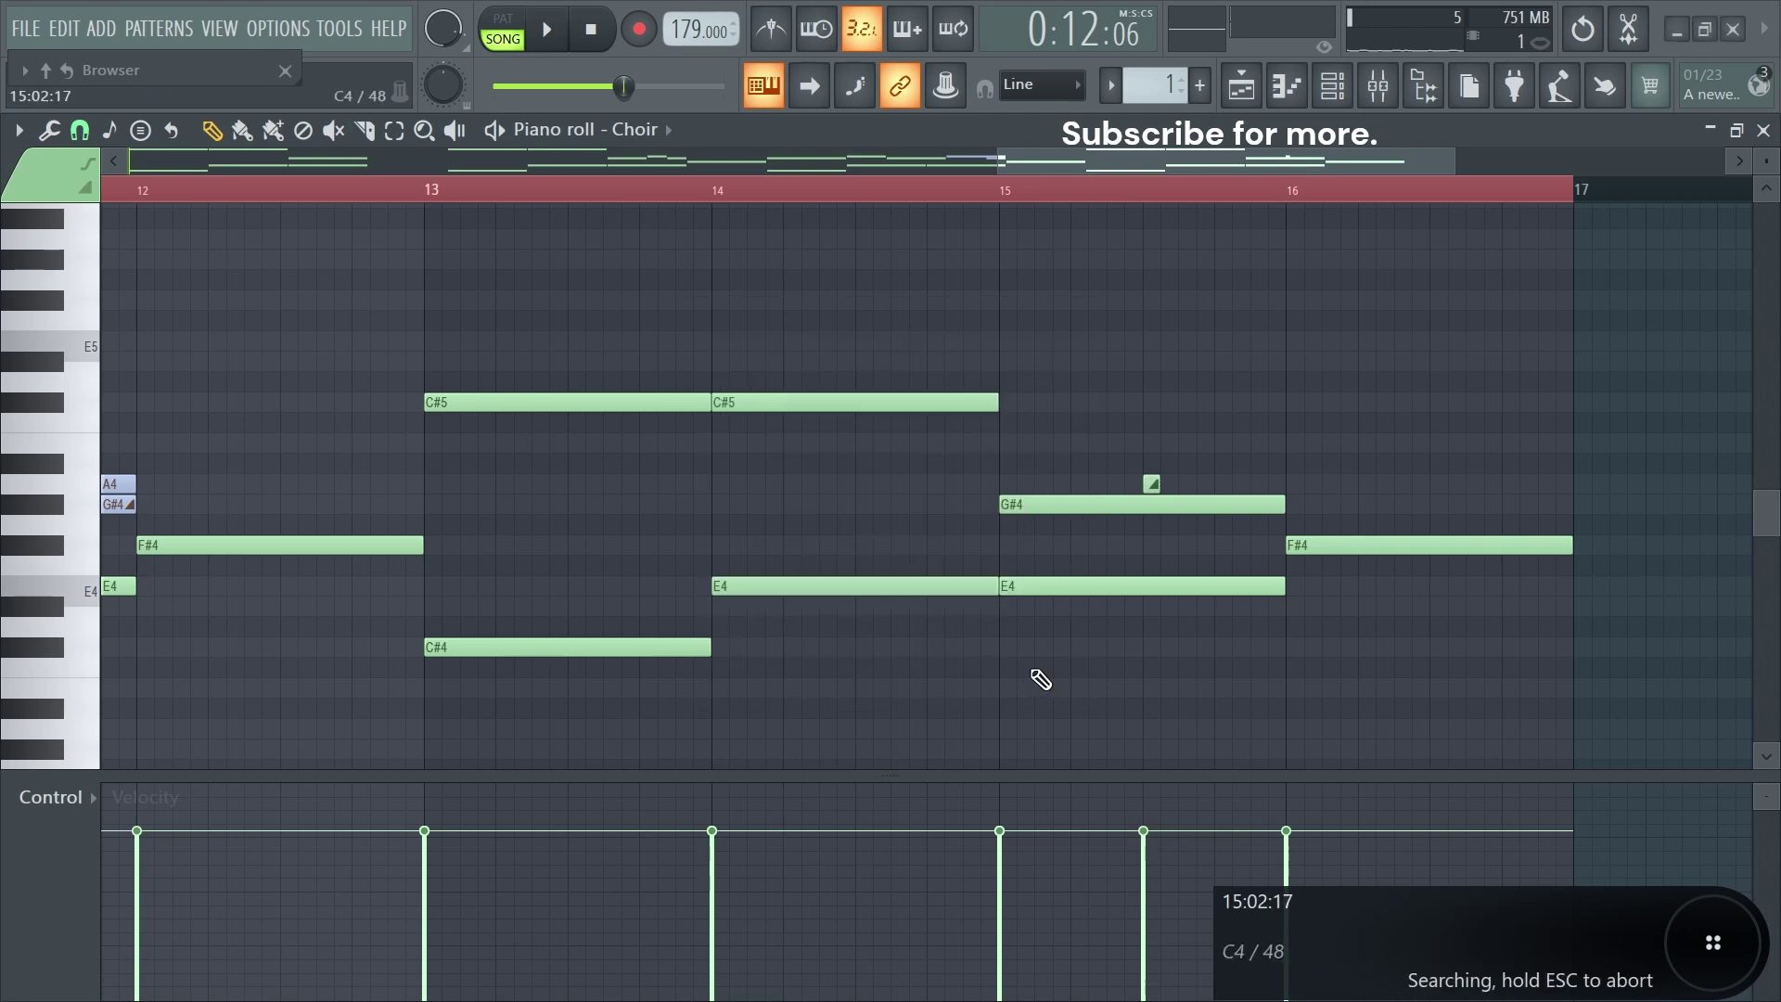
Assign color 5 to the E4 note in bar 15 of the Choir part.
{"action": "scroll", "coordinate": [1196, 492], "scroll_direction": "up", "scroll_amount": 4}
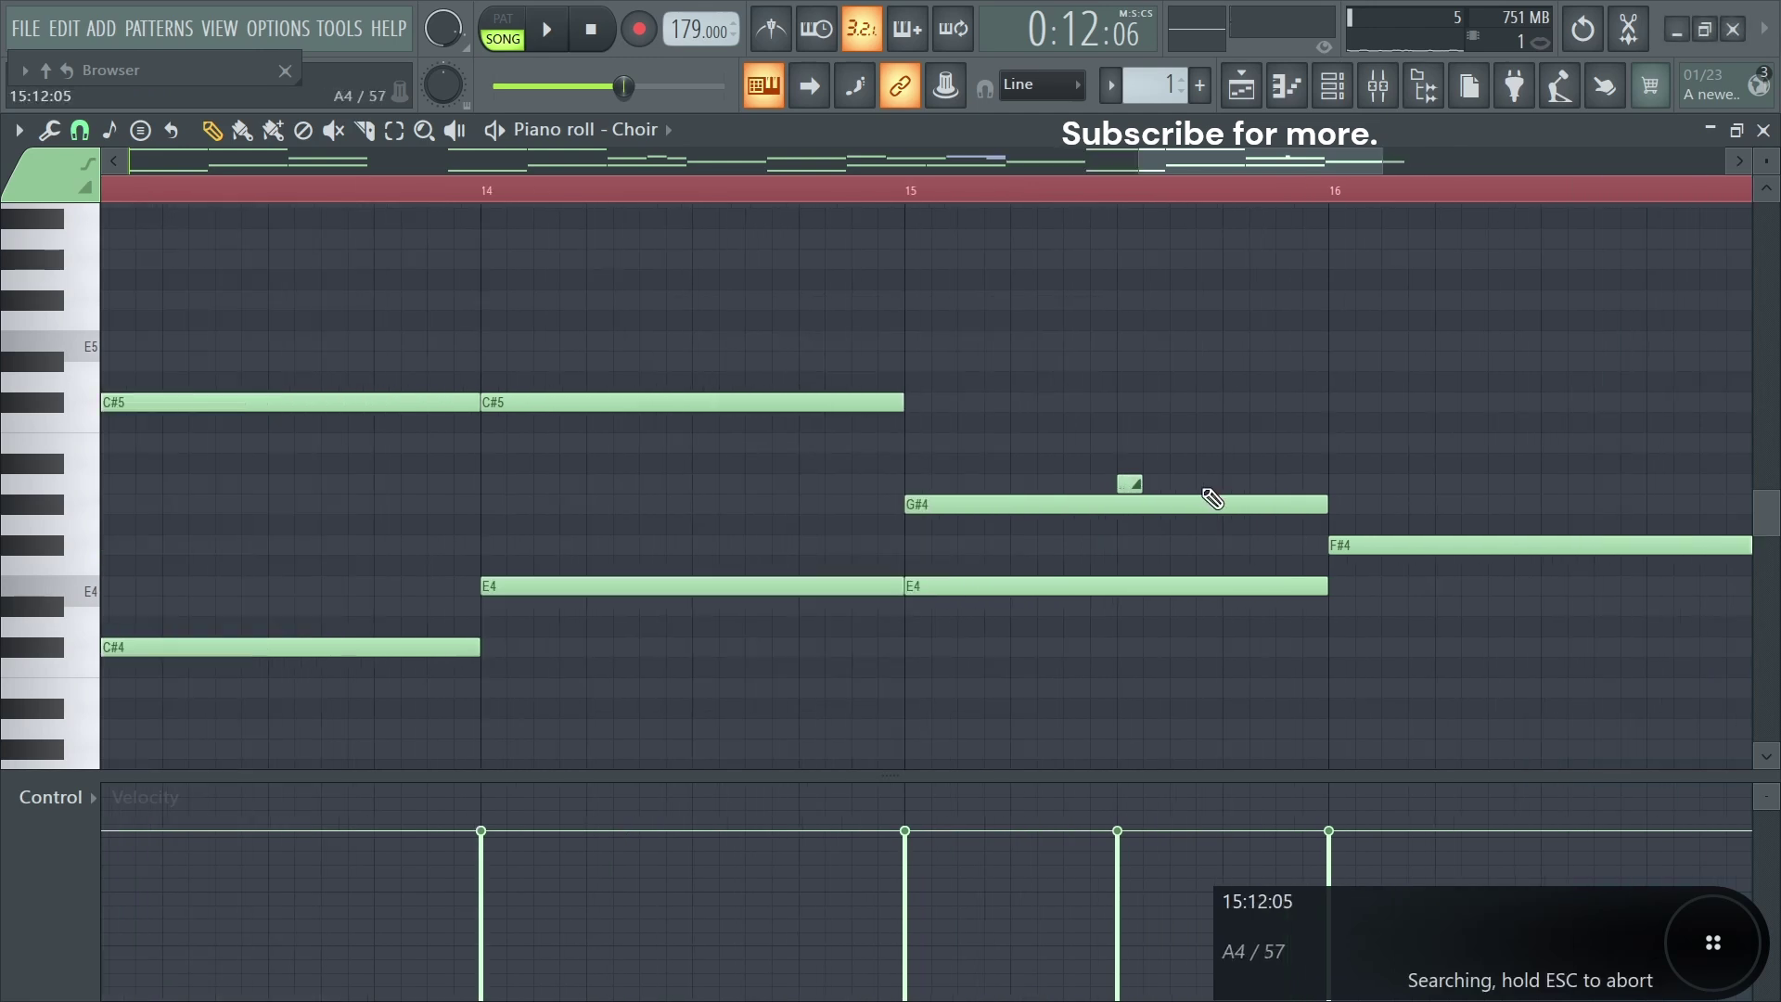
{"action": "double_click", "coordinate": [1081, 590]}
{"action": "left_click", "coordinate": [1062, 473]}
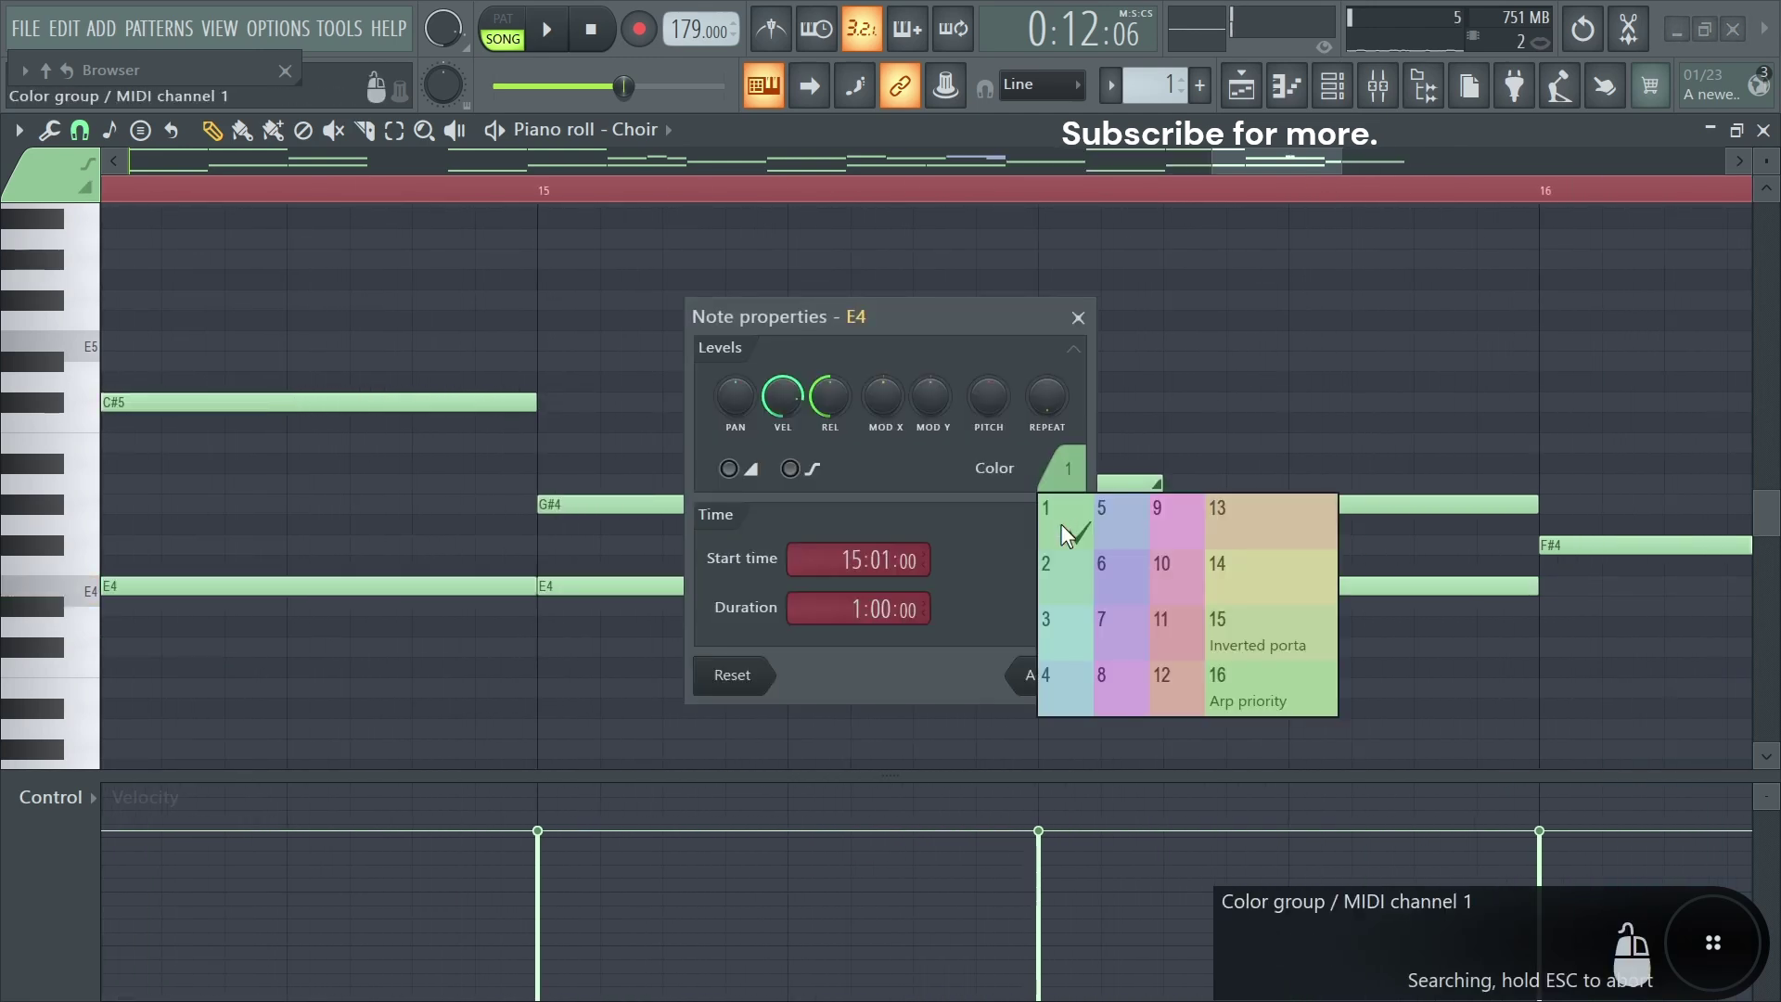
{"action": "left_click", "coordinate": [1136, 536]}
{"action": "left_click", "coordinate": [1087, 678]}
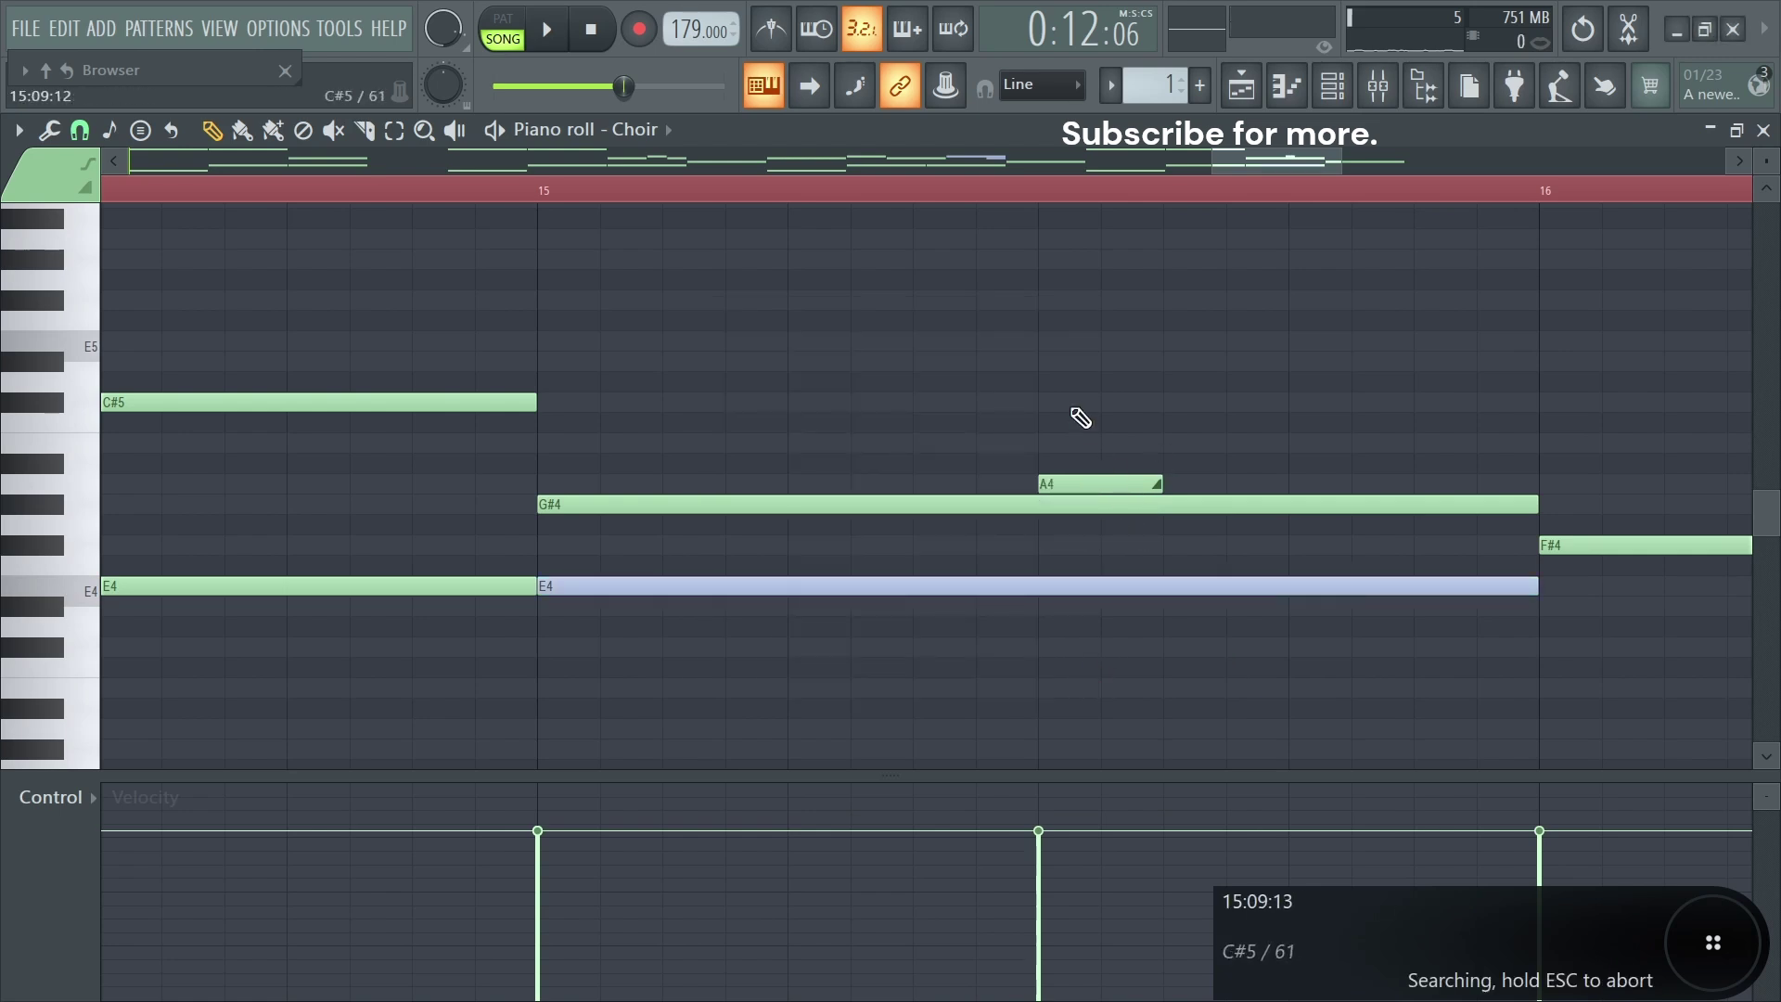
Add a two-step G#4 slide note at 15:13 in the Choir part and play the song.
{"action": "left_click_drag", "start_coordinate": [1276, 485], "coordinate": [1339, 511]}
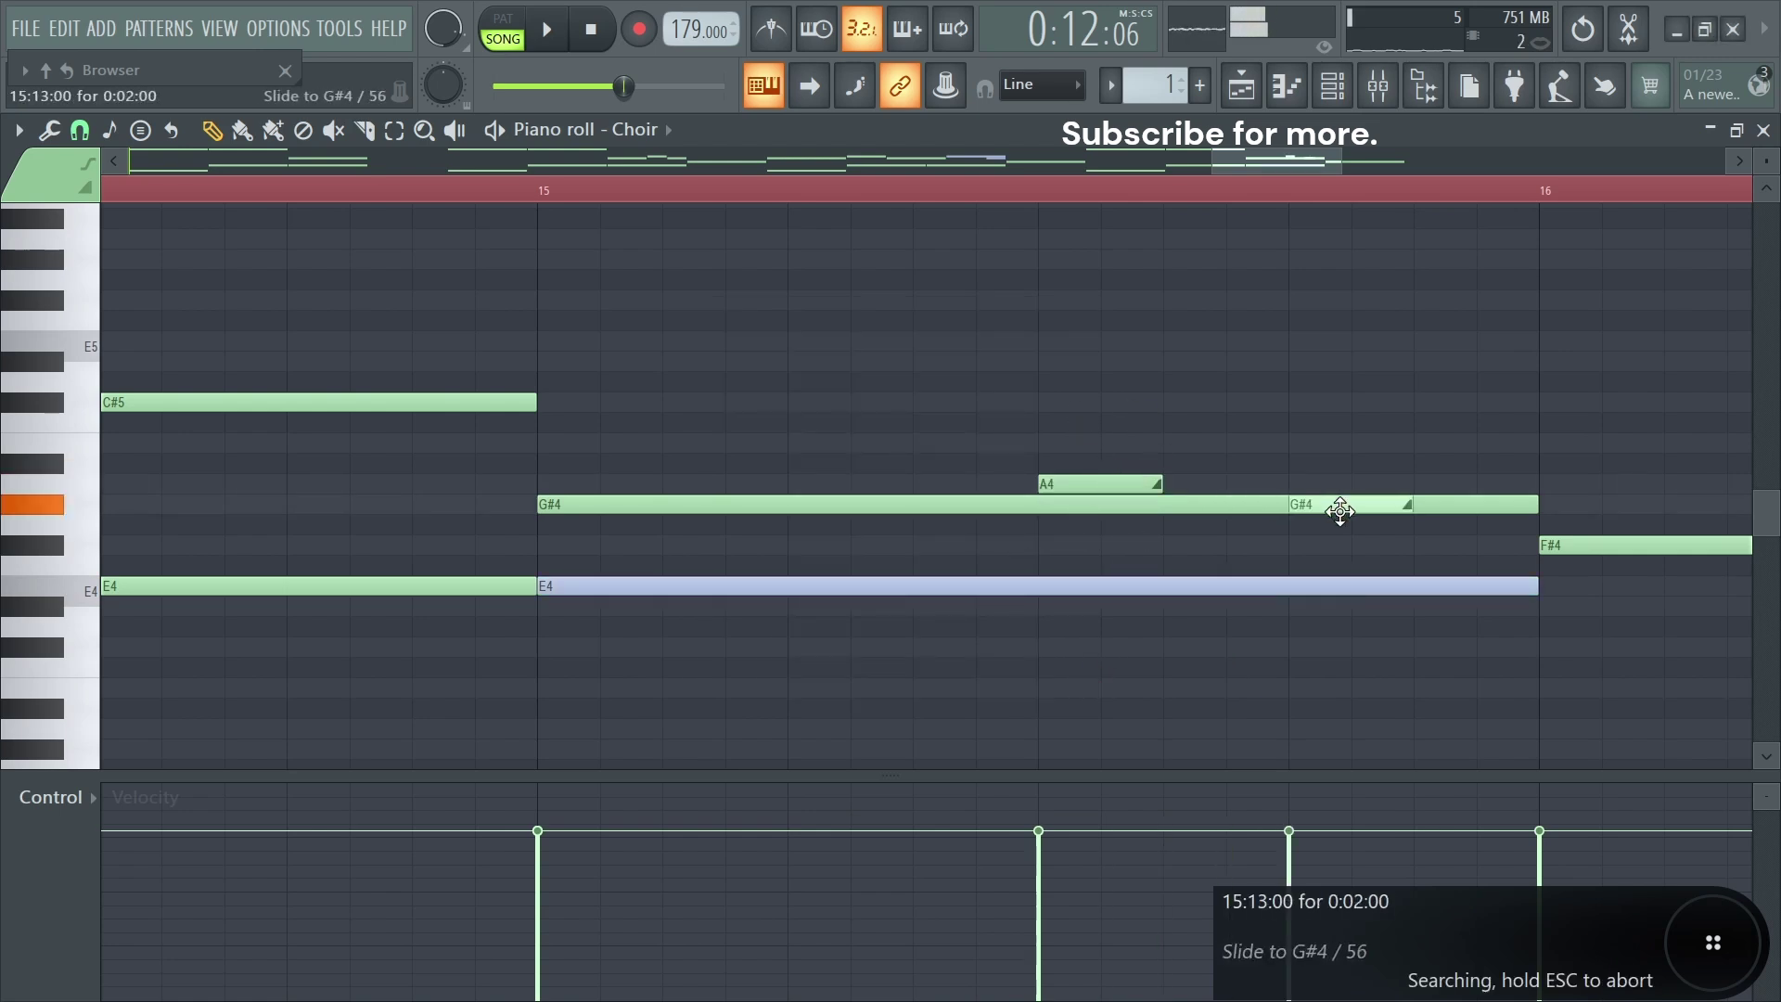
{"action": "key", "text": "space"}
{"action": "scroll", "coordinate": [985, 486], "scroll_direction": "down", "scroll_amount": 3}
{"action": "scroll", "coordinate": [776, 350], "scroll_direction": "down", "scroll_amount": 2}
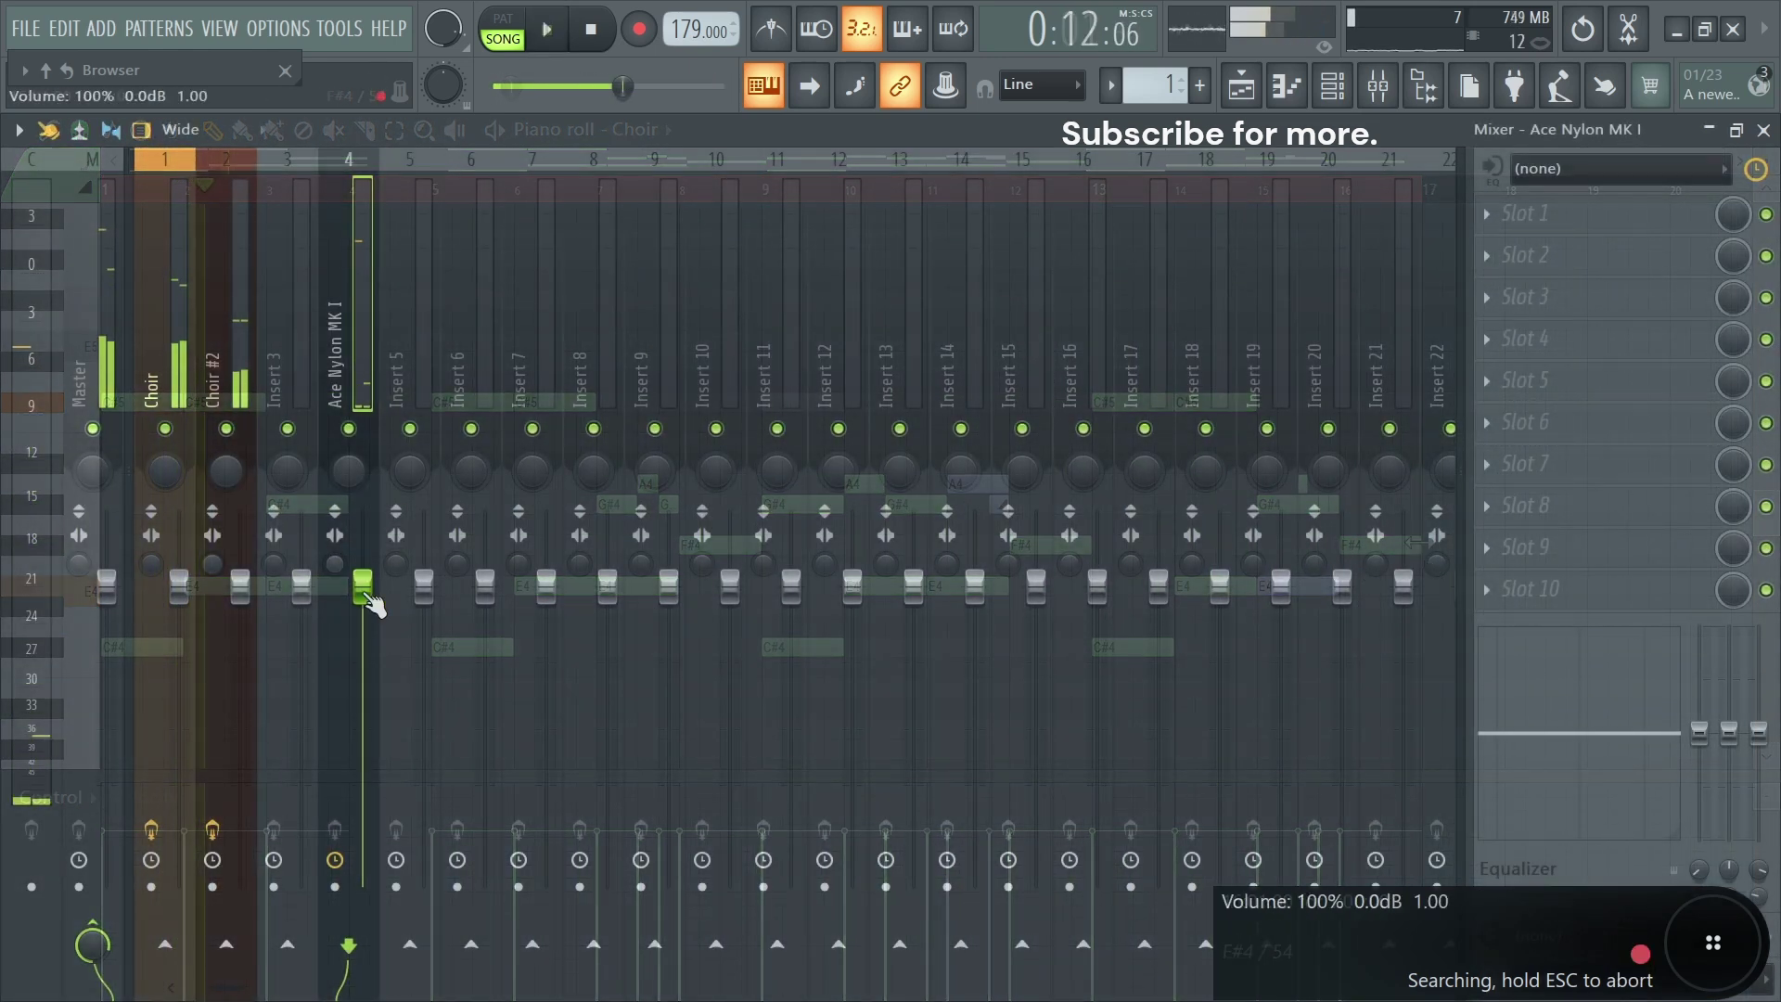
Lower the Ace Nylon MK I mixer track's volume slightly and check its notes during song playback.
{"action": "scroll", "coordinate": [371, 376], "scroll_direction": "down", "scroll_amount": 5}
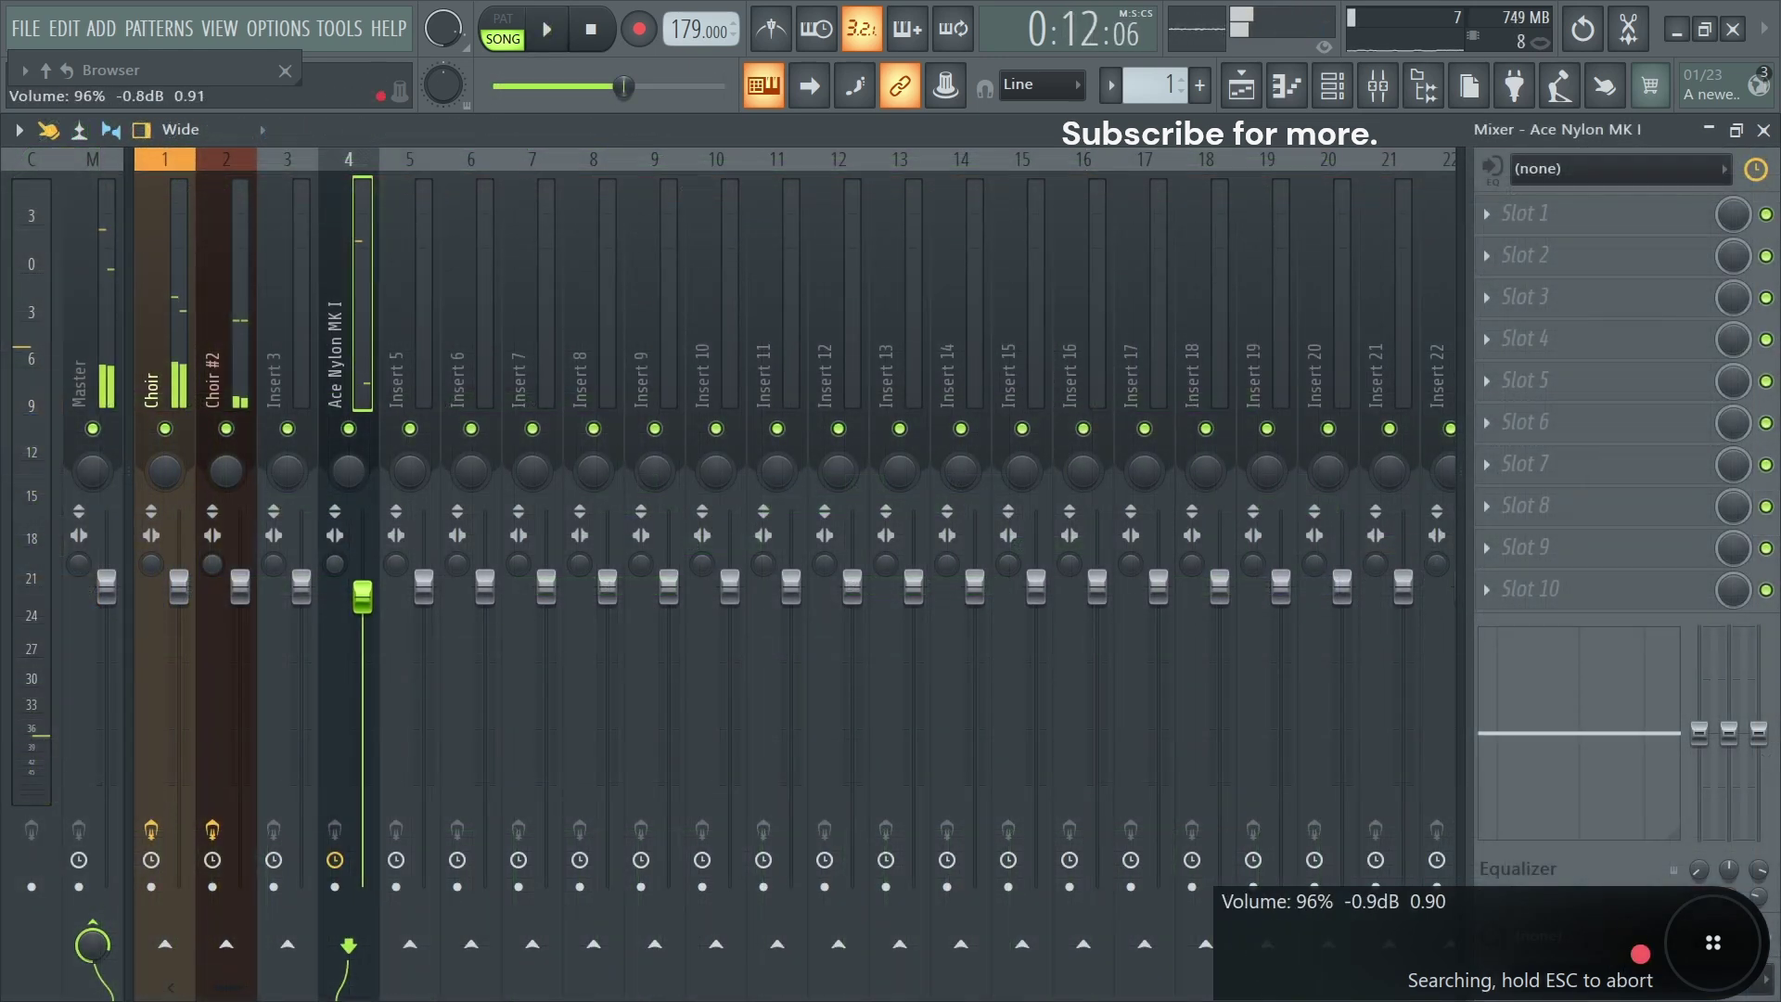
{"action": "left_click", "coordinate": [1332, 86]}
{"action": "left_click", "coordinate": [585, 246]}
{"action": "key", "text": "space"}
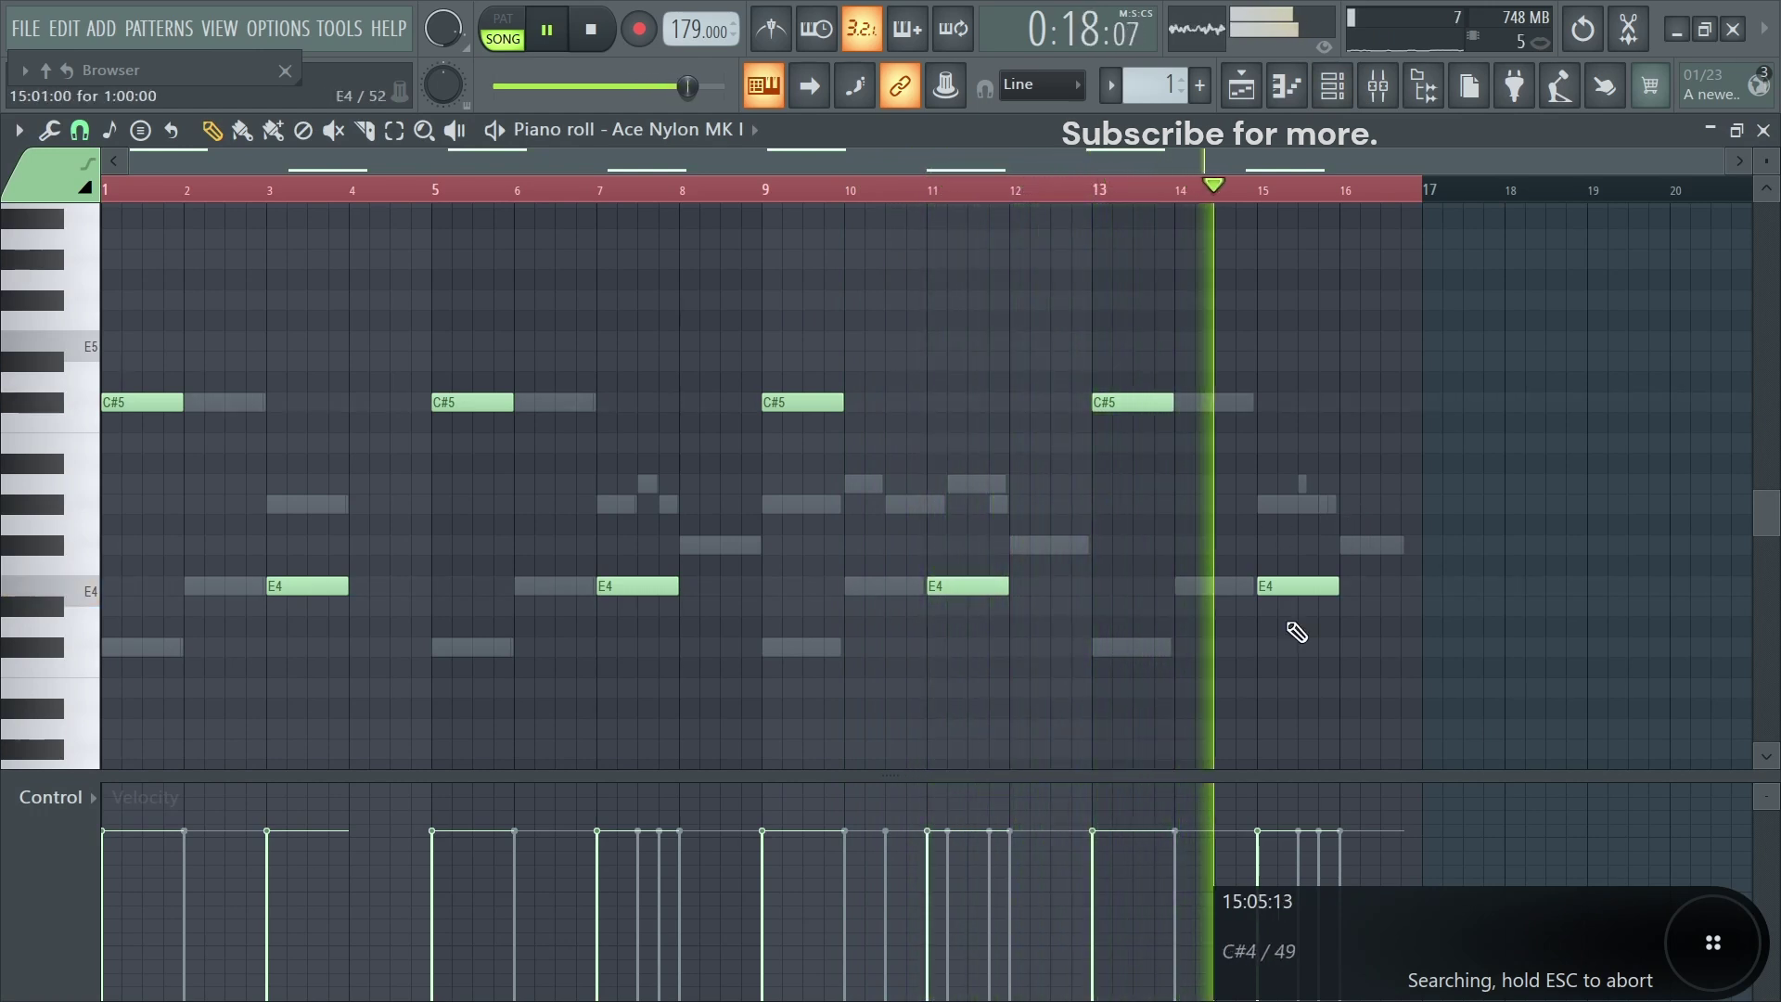
{"action": "key", "text": "space"}
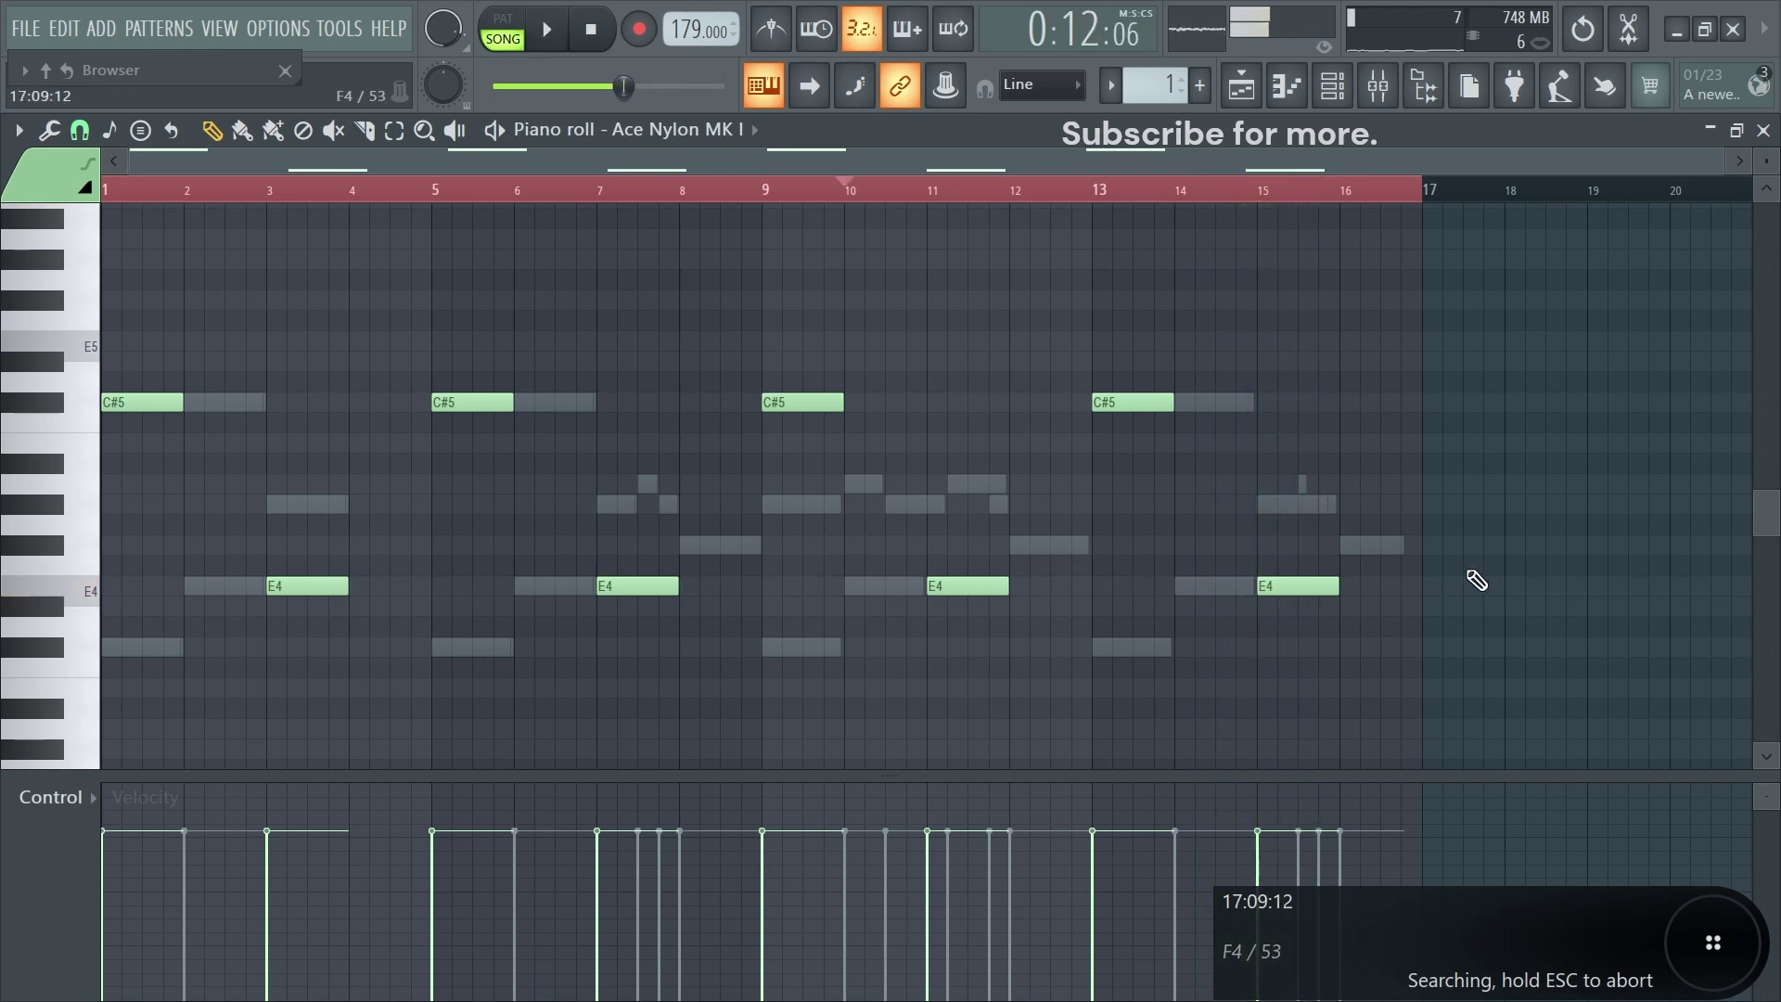
{"action": "left_click_drag", "start_coordinate": [1480, 561], "coordinate": [119, 661]}
Widen the Ace Nylon MK I mixer track to about 91% stereo separation and lower its volume further during playback.
{"action": "left_click", "coordinate": [1333, 85]}
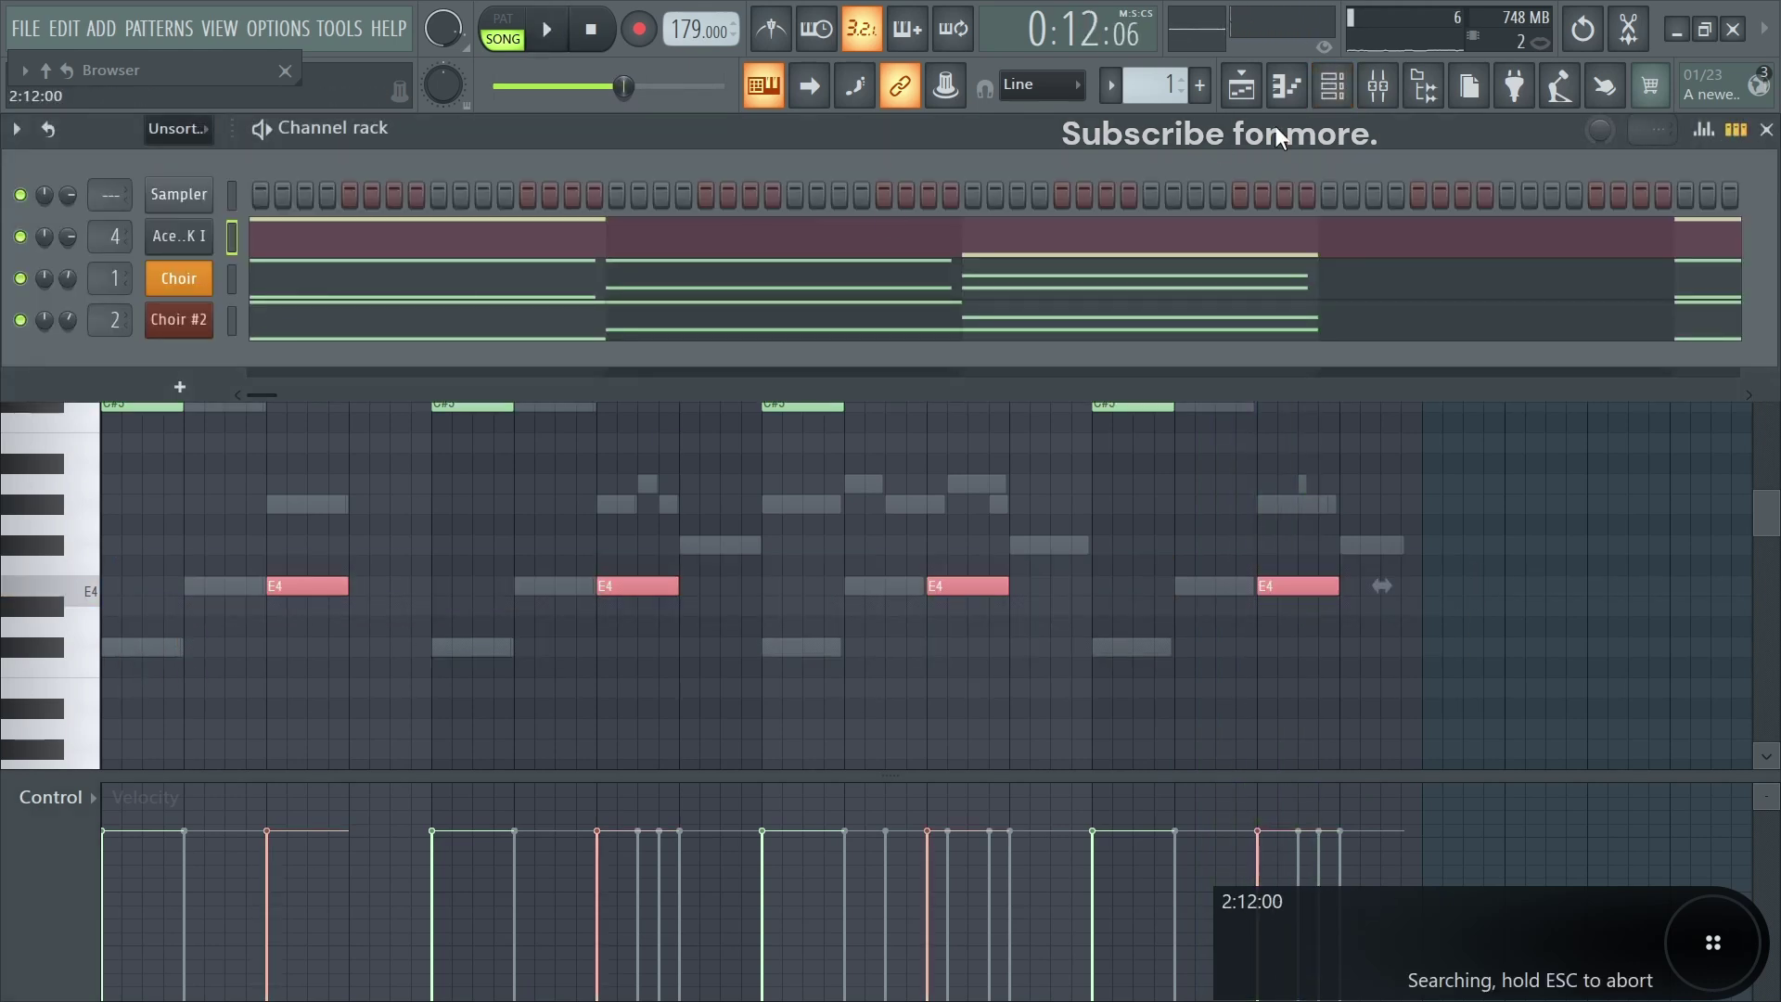
{"action": "left_click", "coordinate": [1297, 84]}
{"action": "left_click", "coordinate": [1378, 86]}
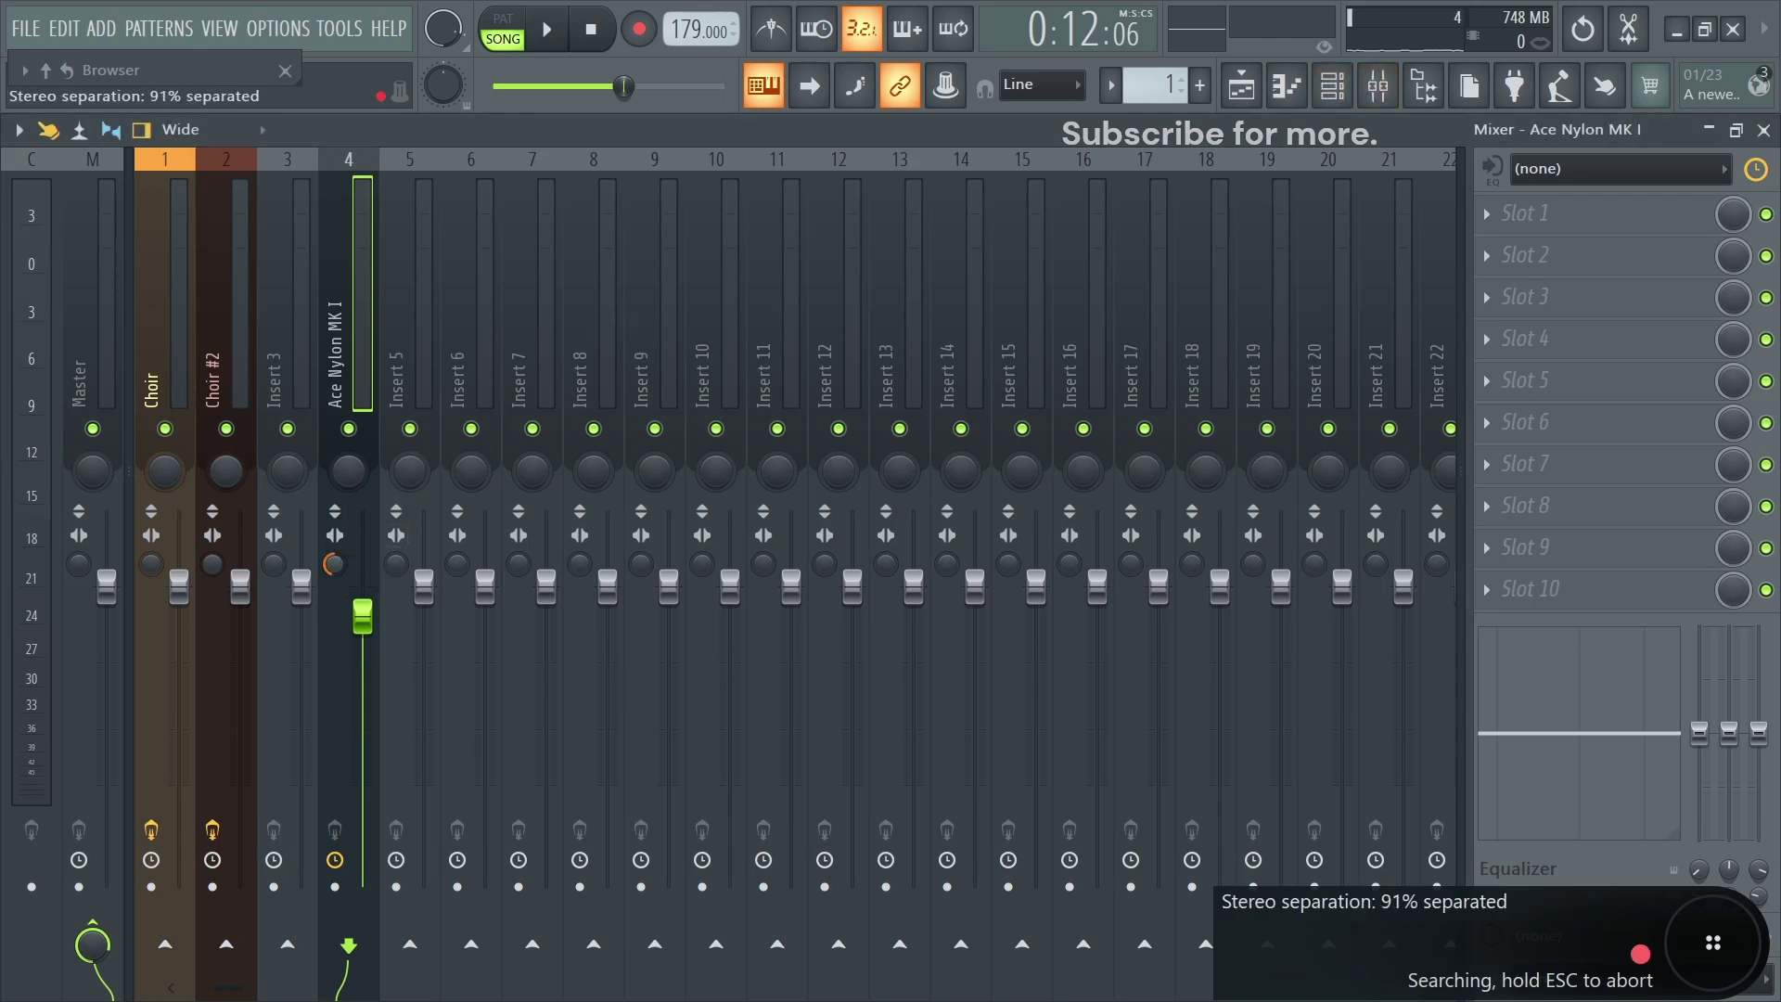
{"action": "key", "text": "space"}
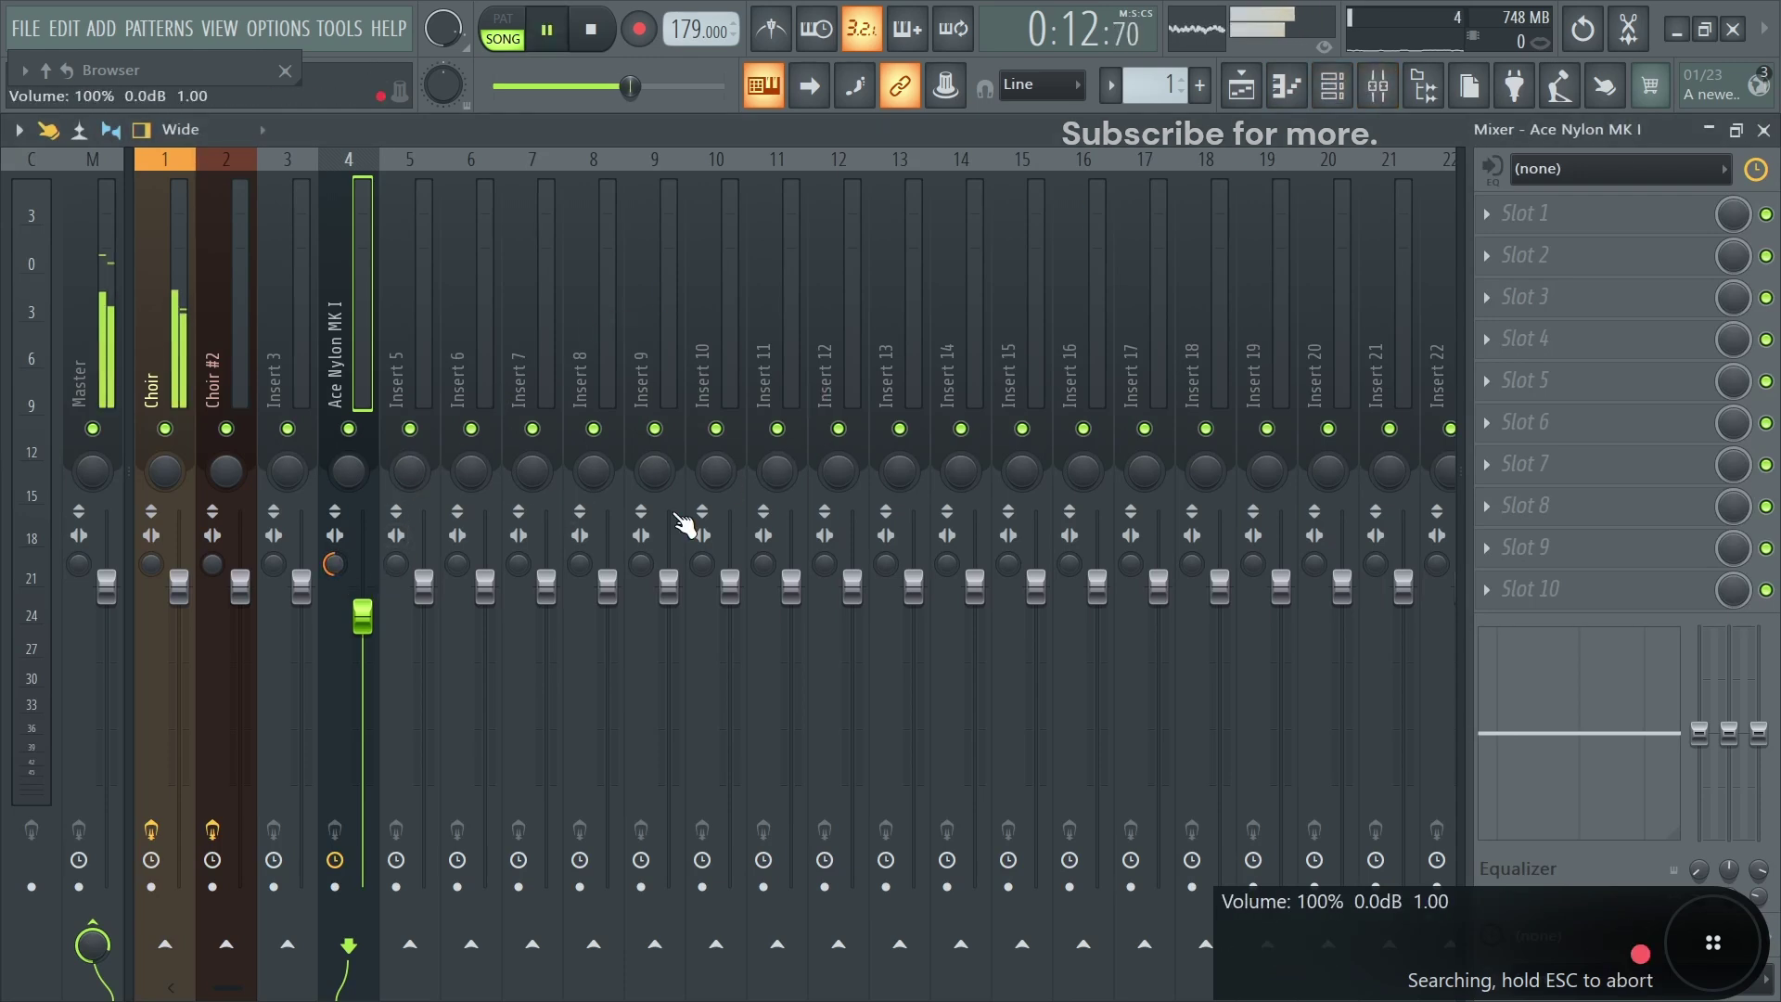
{"action": "left_click_drag", "start_coordinate": [364, 615], "coordinate": [385, 707]}
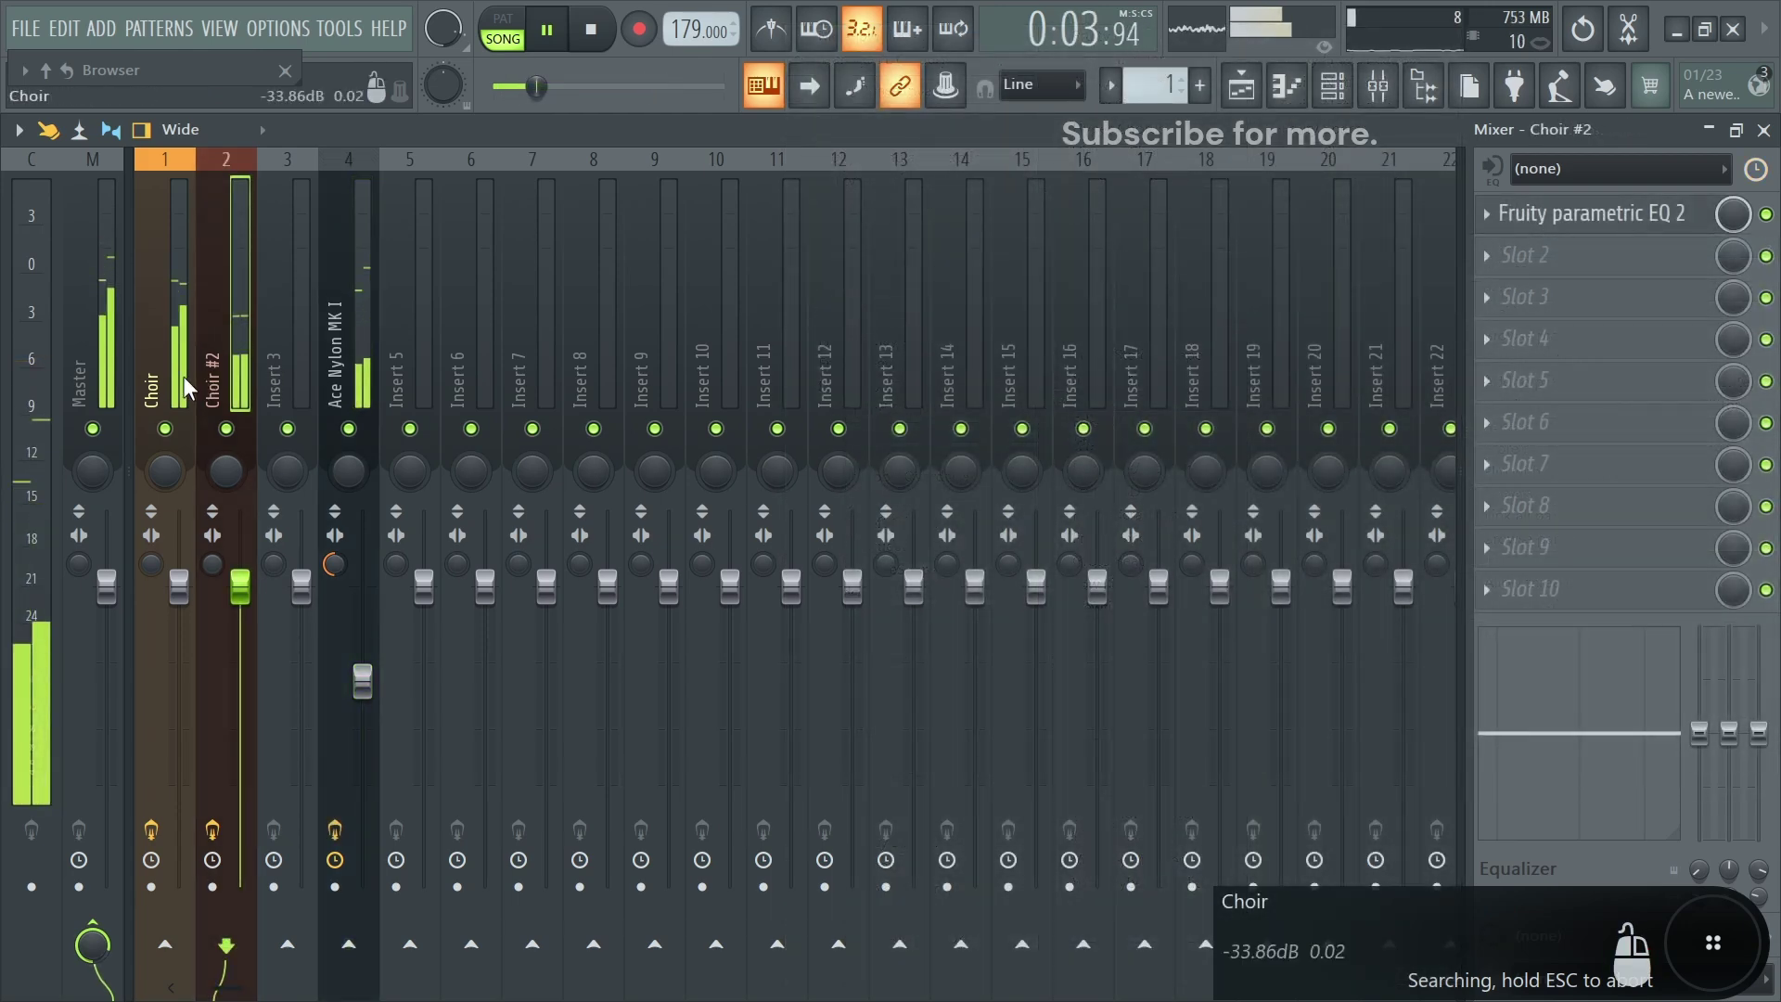
Route the Choir and Choir #2 mixer tracks to Insert 3 and rename that track Choirs.
{"action": "left_click_drag", "start_coordinate": [184, 377], "coordinate": [220, 373]}
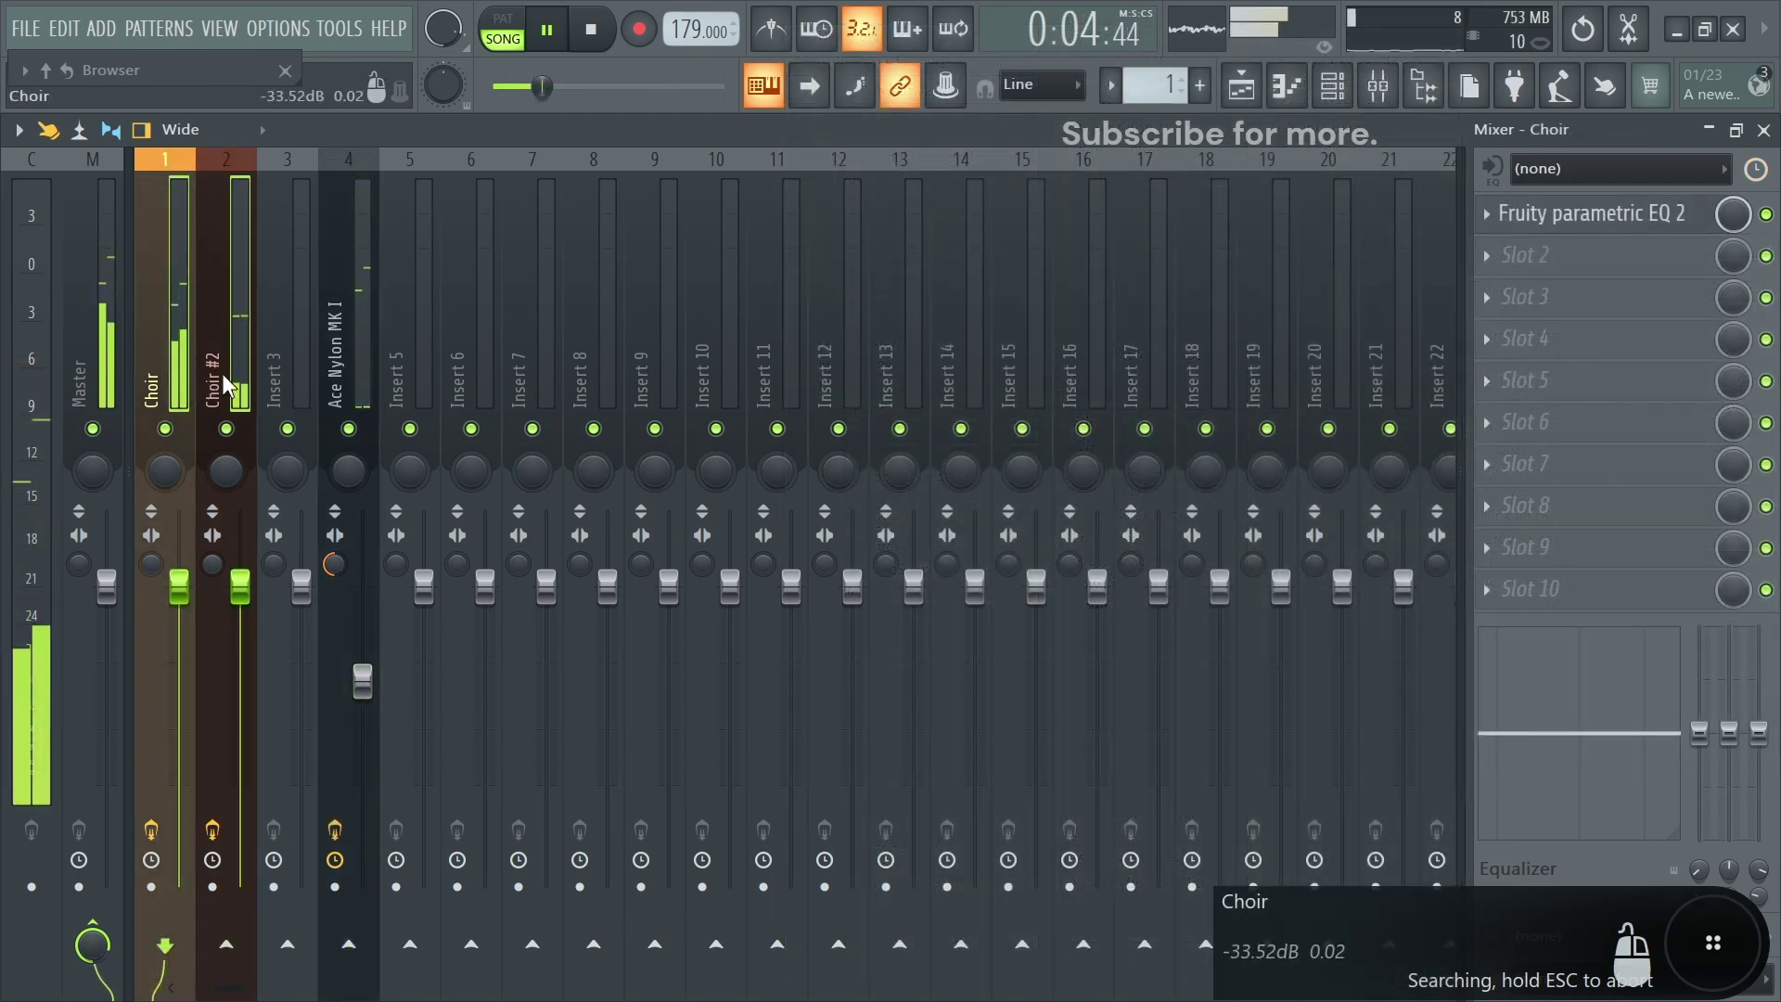
{"action": "key", "text": "space"}
{"action": "left_click", "coordinate": [289, 943], "text": "shift"}
{"action": "right_click", "coordinate": [292, 358]}
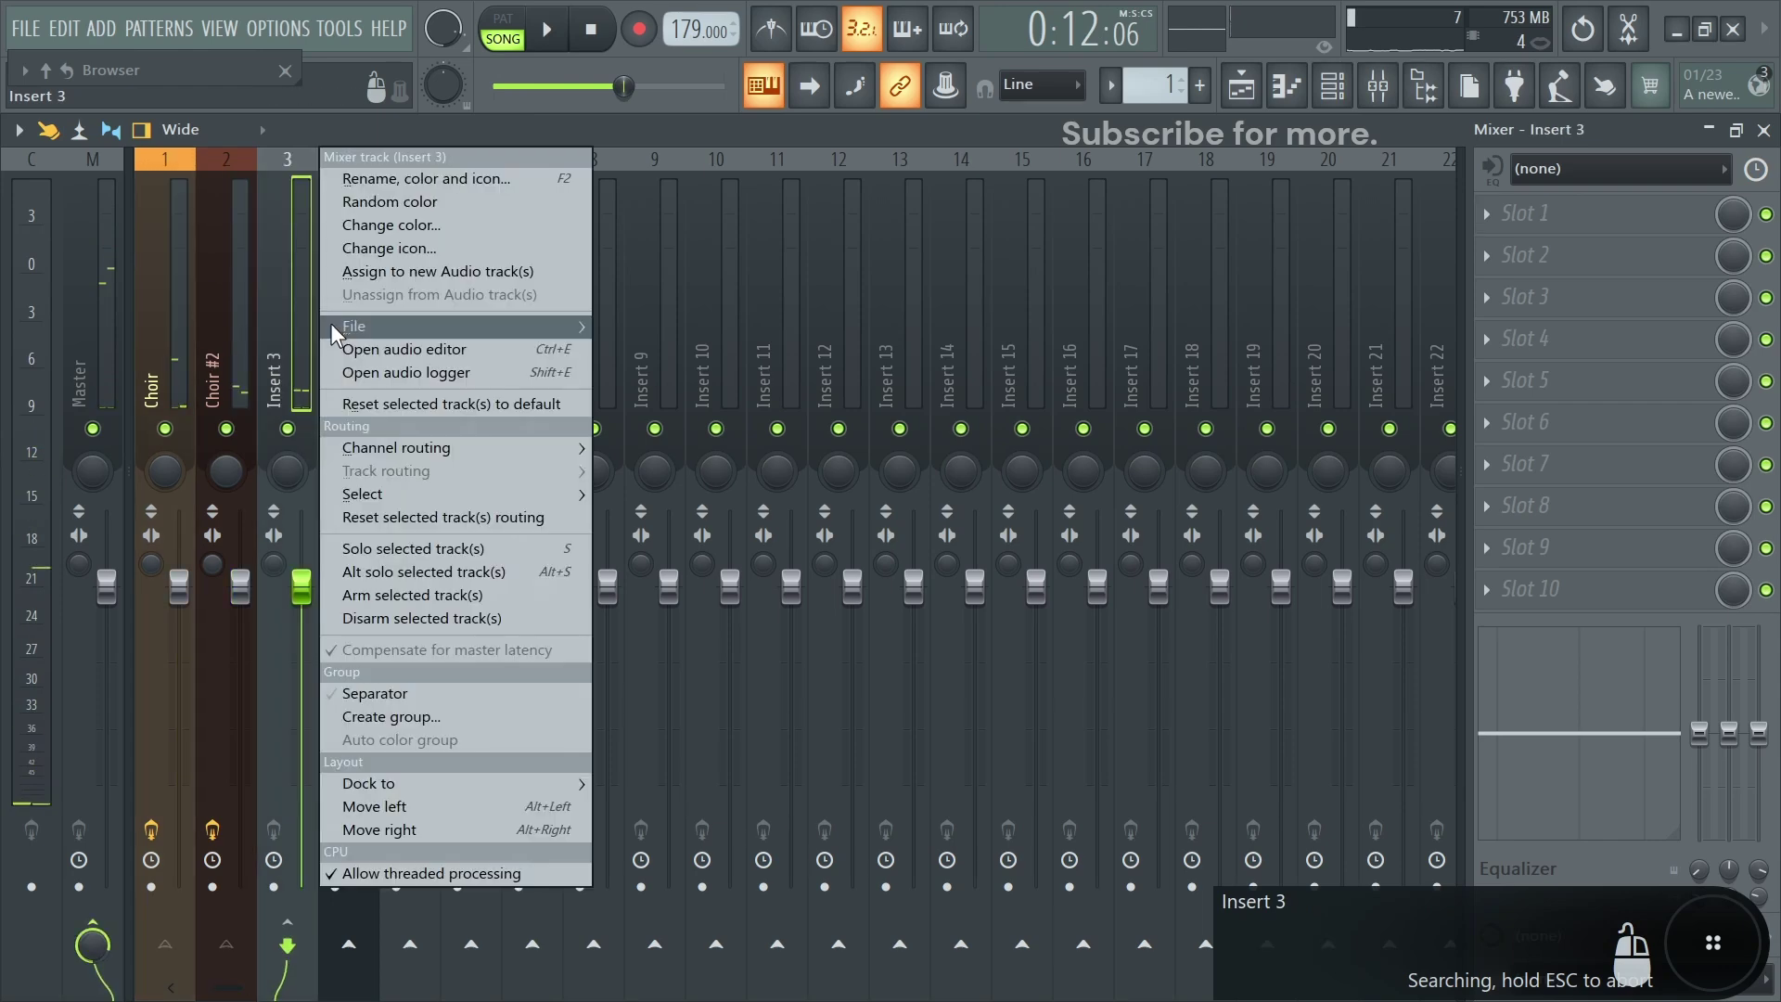
{"action": "left_click", "coordinate": [389, 176]}
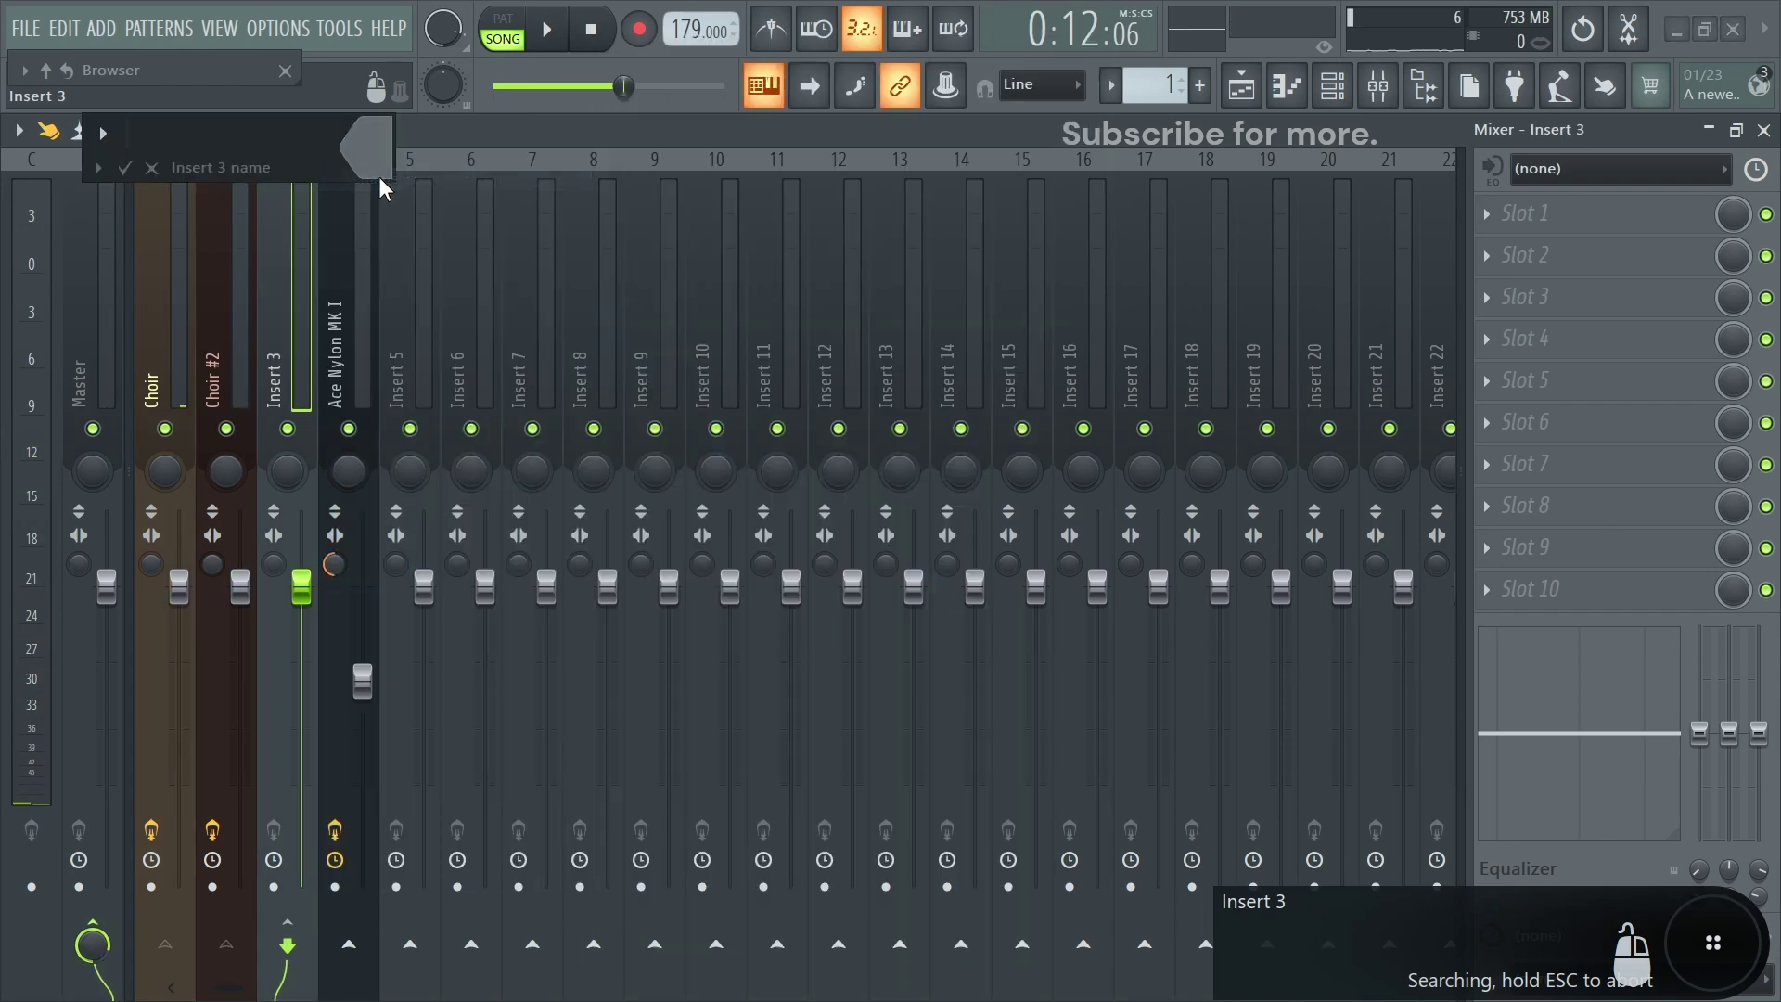
{"action": "type", "text": "Choirs"}
{"action": "key", "text": "Return"}
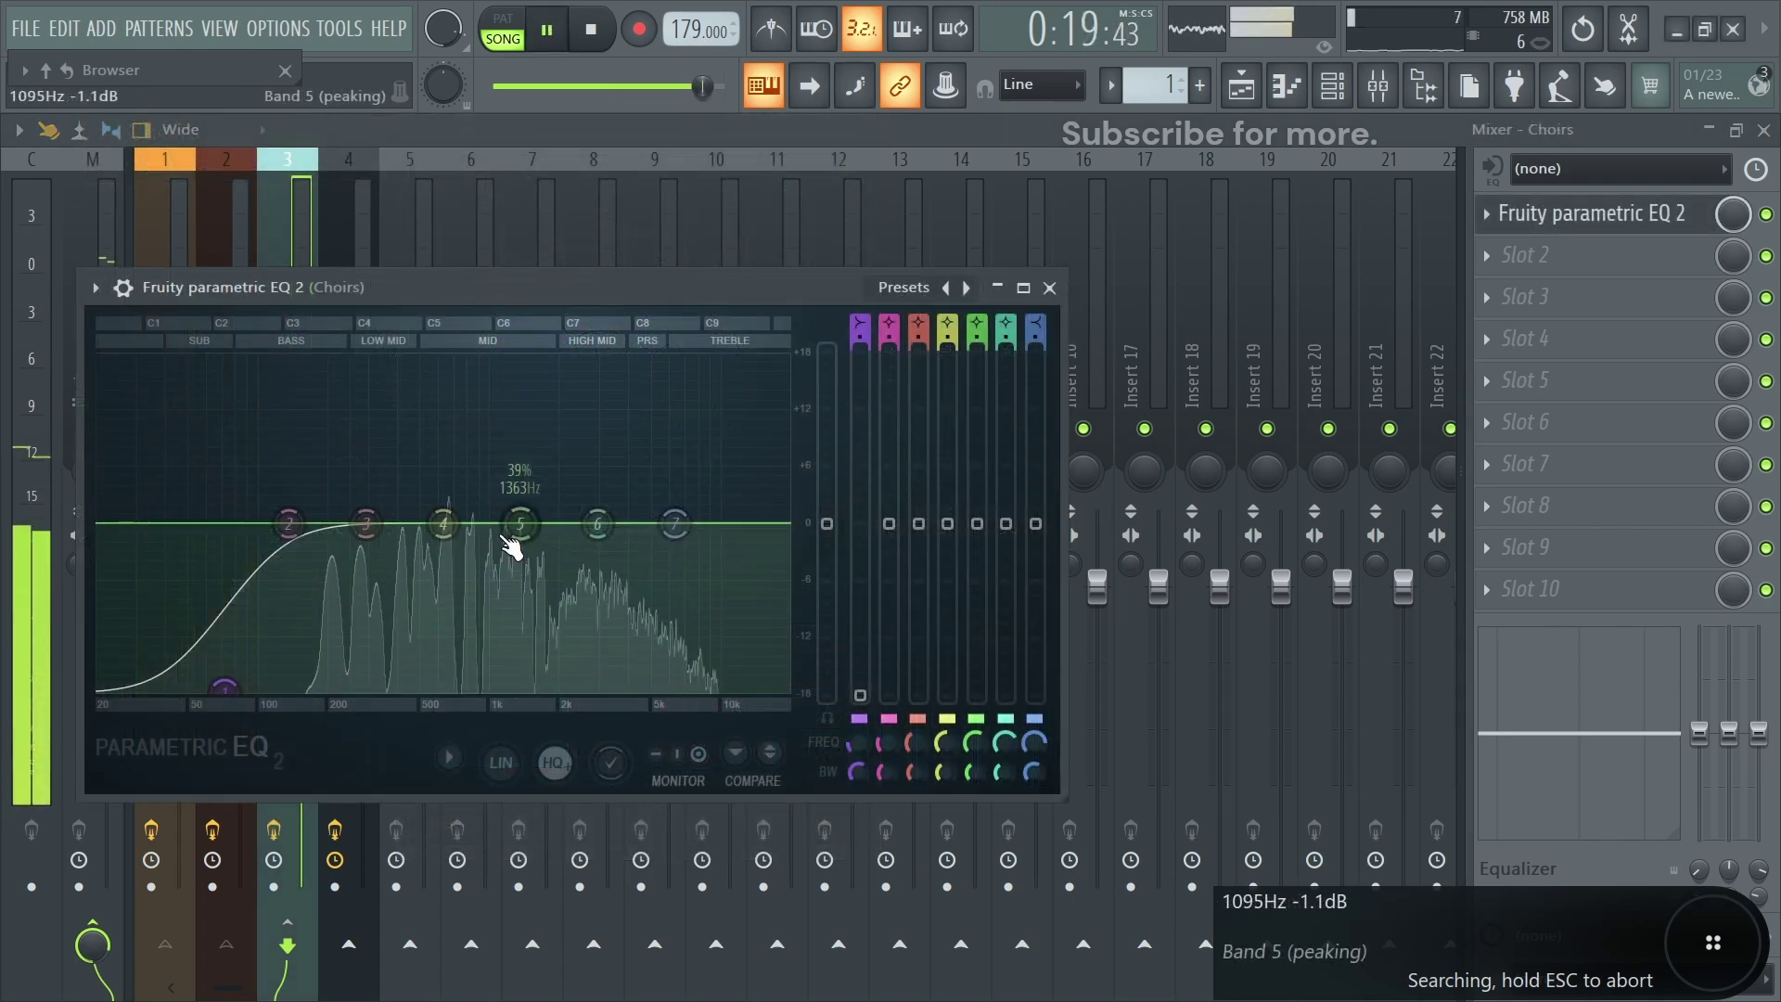
Cut band 5 around 1 kHz in the Choirs track's Fruity parametric EQ 2.
{"action": "key", "text": "space"}
{"action": "left_click_drag", "start_coordinate": [517, 523], "coordinate": [485, 561]}
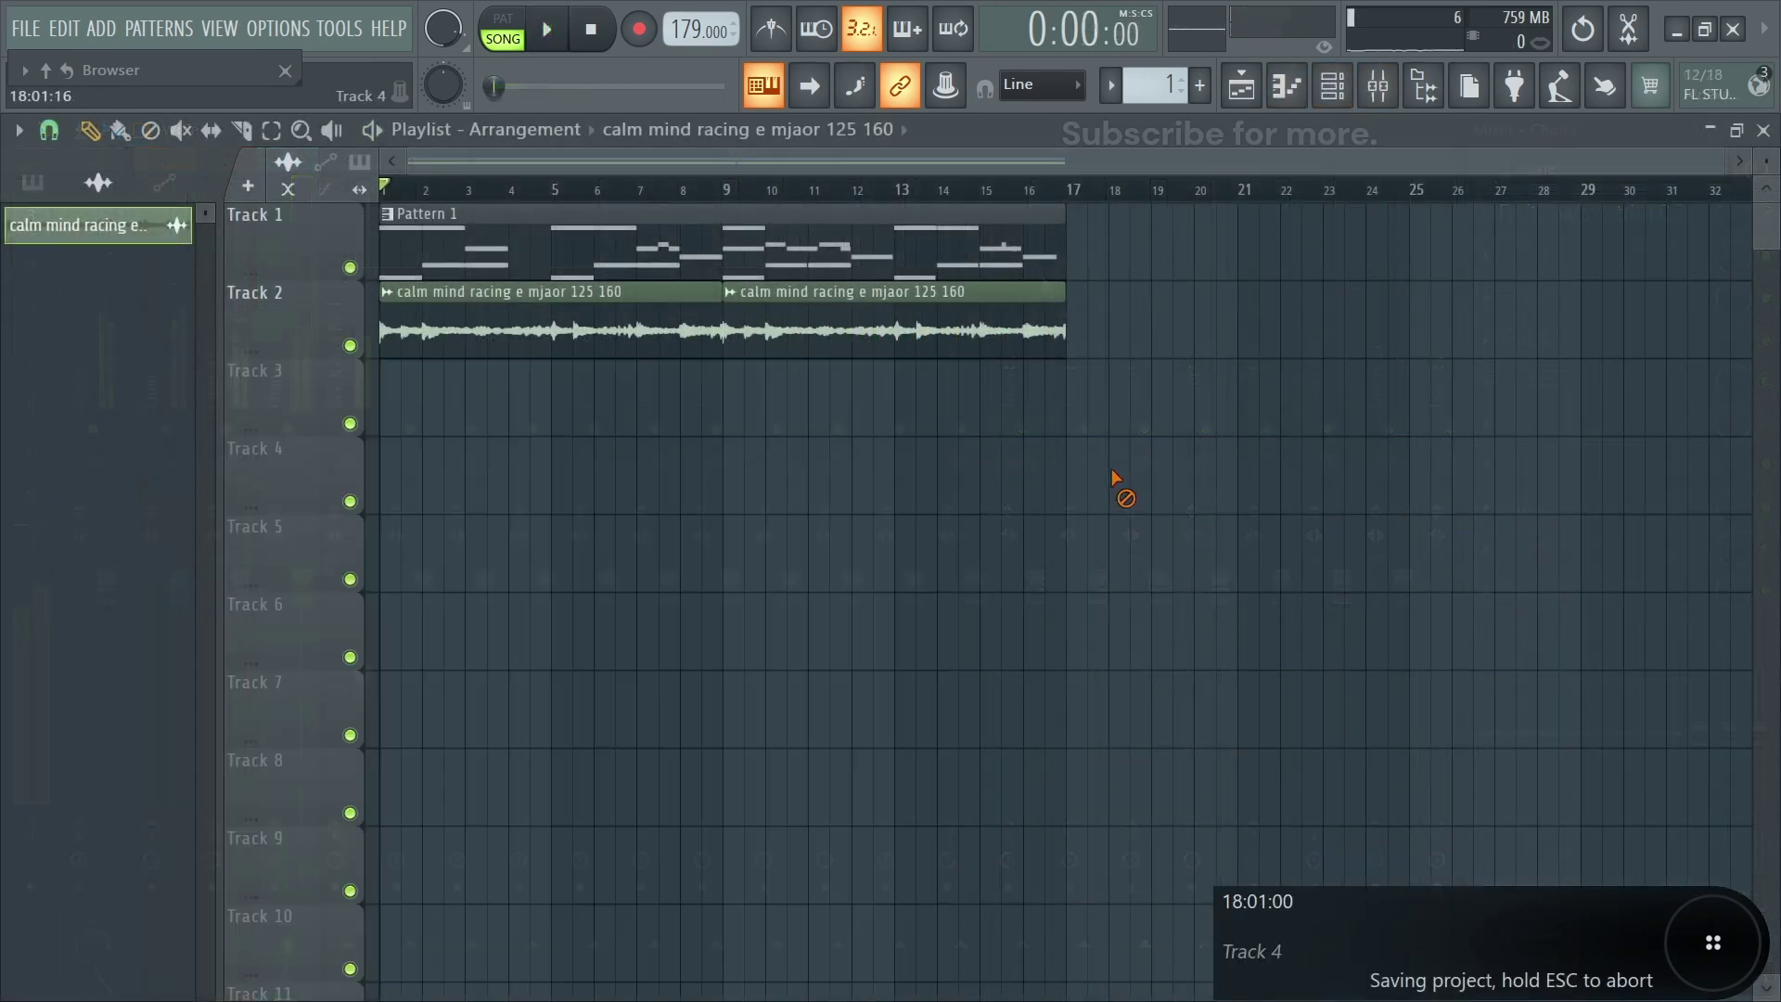
Assign the calm mind racing loop to mixer track 5 and lower that track's volume during playback.
{"action": "left_click_drag", "start_coordinate": [1181, 281], "coordinate": [1113, 360]}
{"action": "double_click", "coordinate": [832, 306]}
{"action": "double_click", "coordinate": [893, 410]}
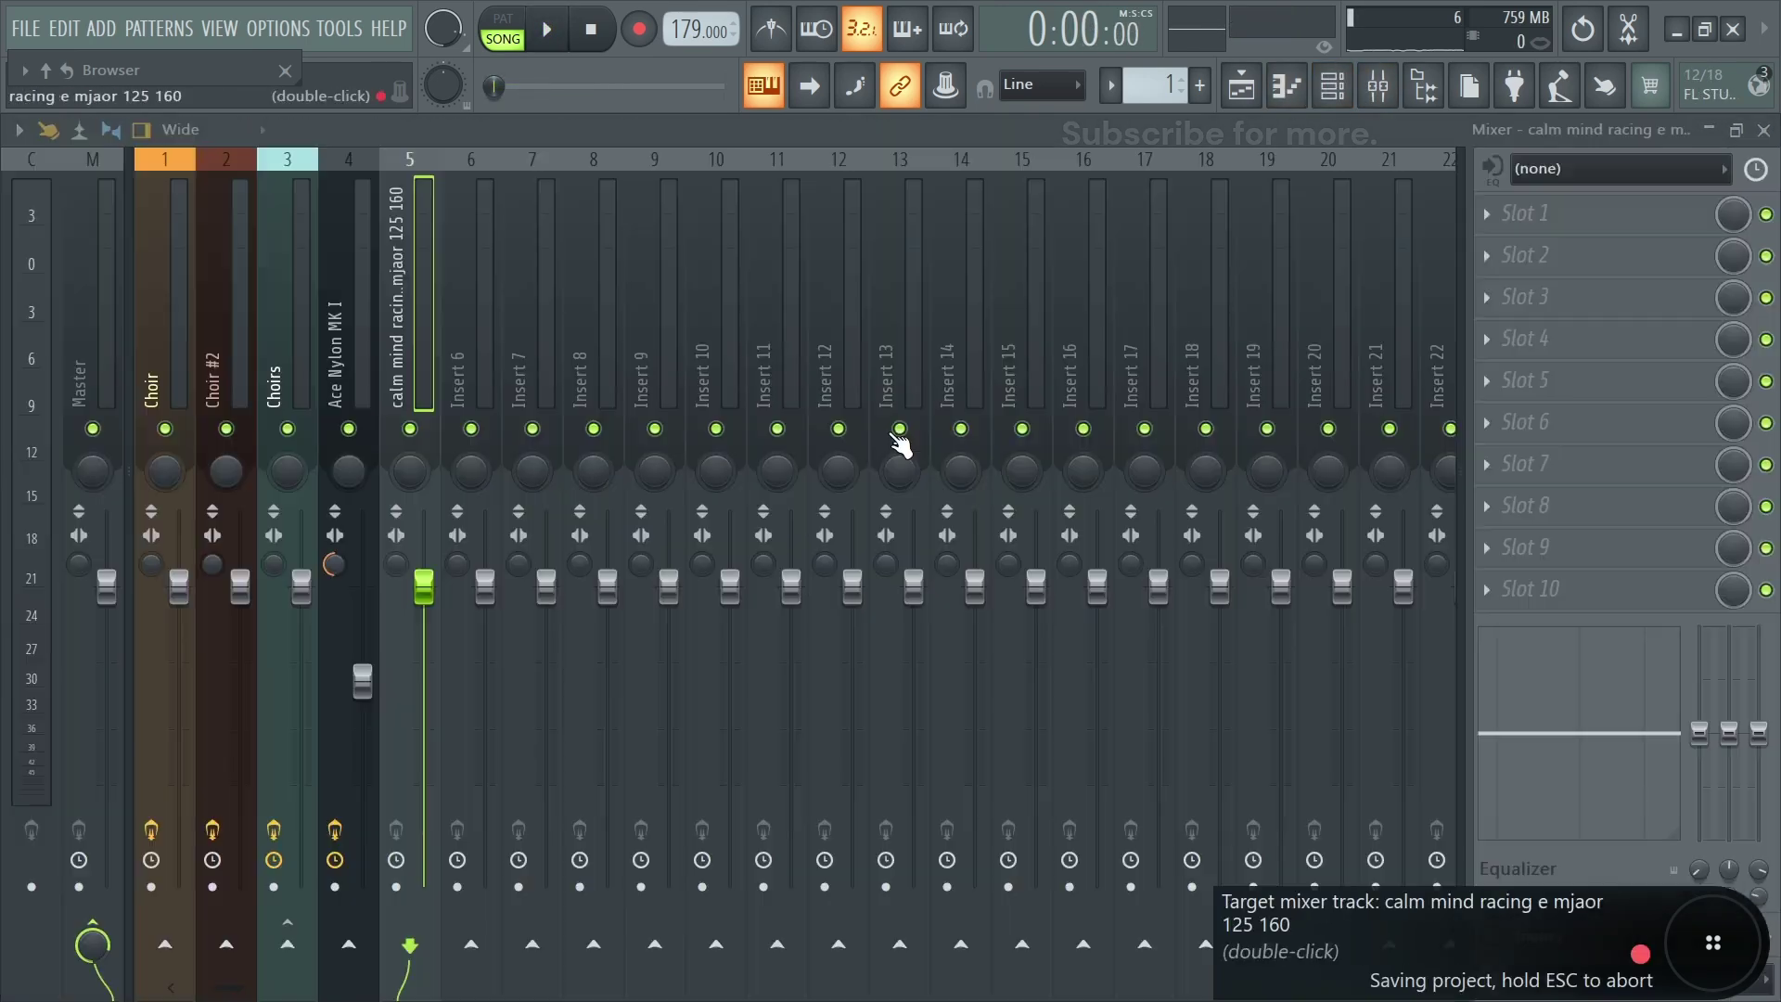
{"action": "key", "text": "space"}
{"action": "left_click_drag", "start_coordinate": [424, 599], "coordinate": [423, 668]}
{"action": "key", "text": "space"}
Randomize the velocity levels of all Ace Nylon MK I notes slightly with the bipolar option enabled.
{"action": "key", "text": "F6"}
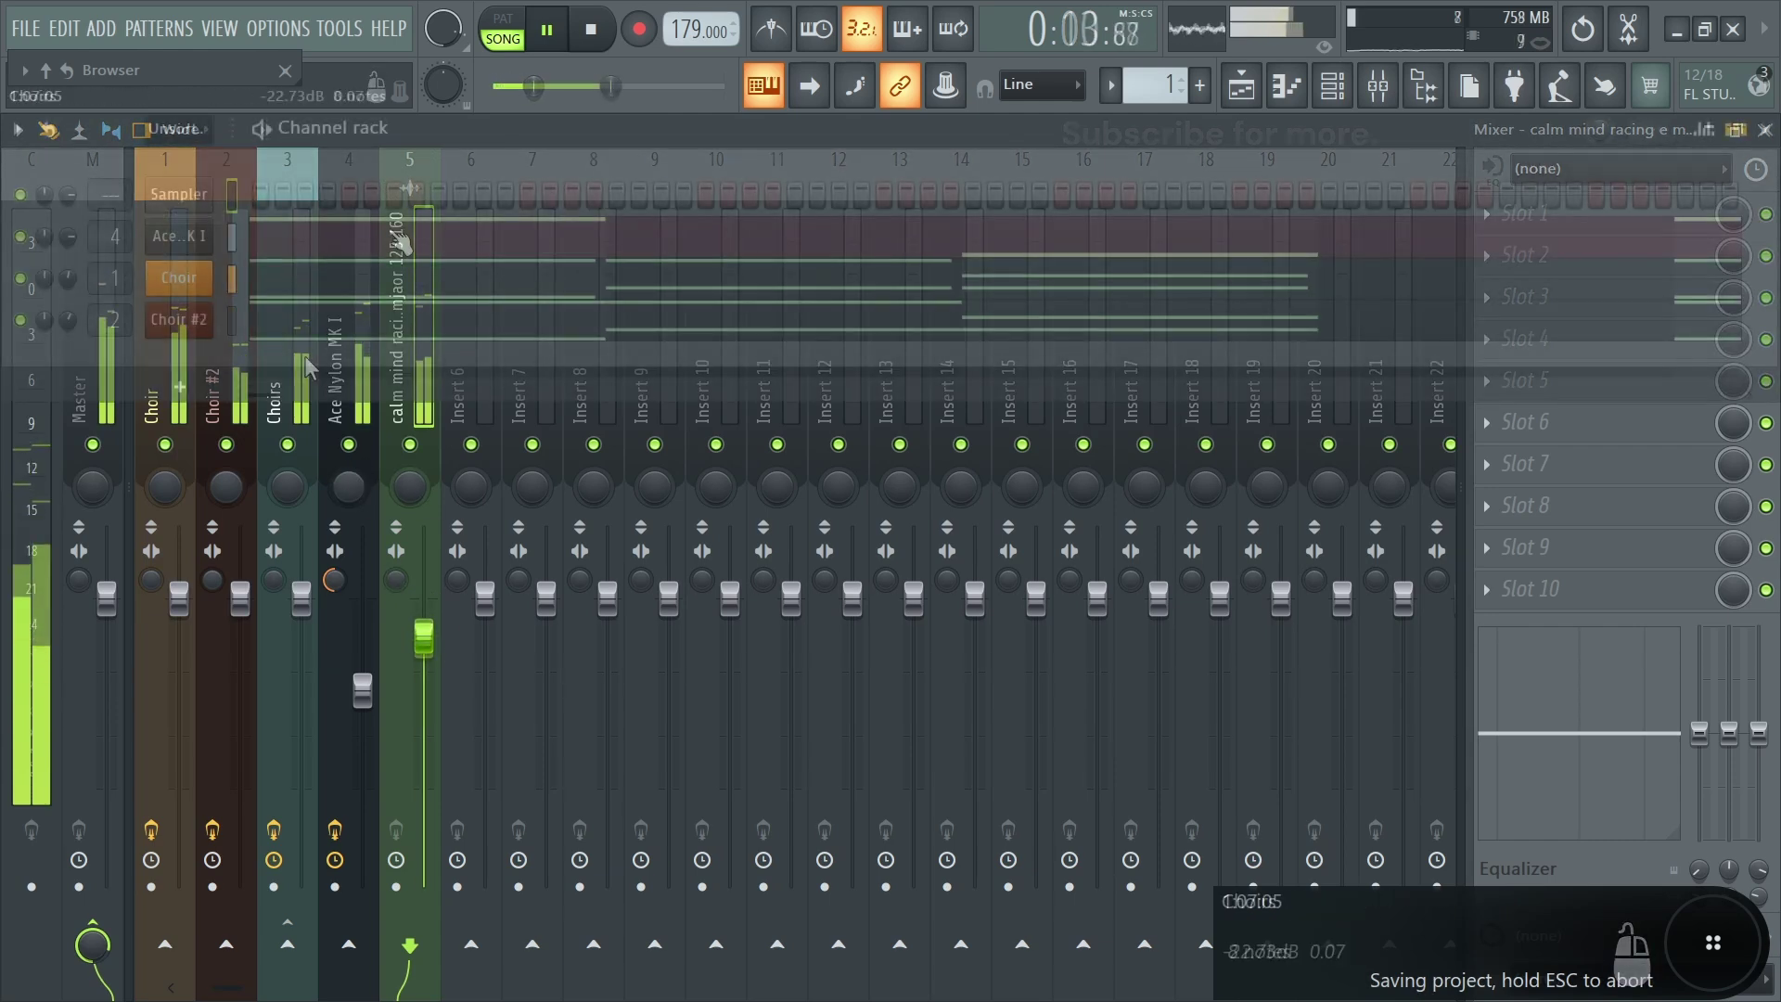
{"action": "left_click", "coordinate": [543, 239]}
{"action": "key", "text": "ctrl+a"}
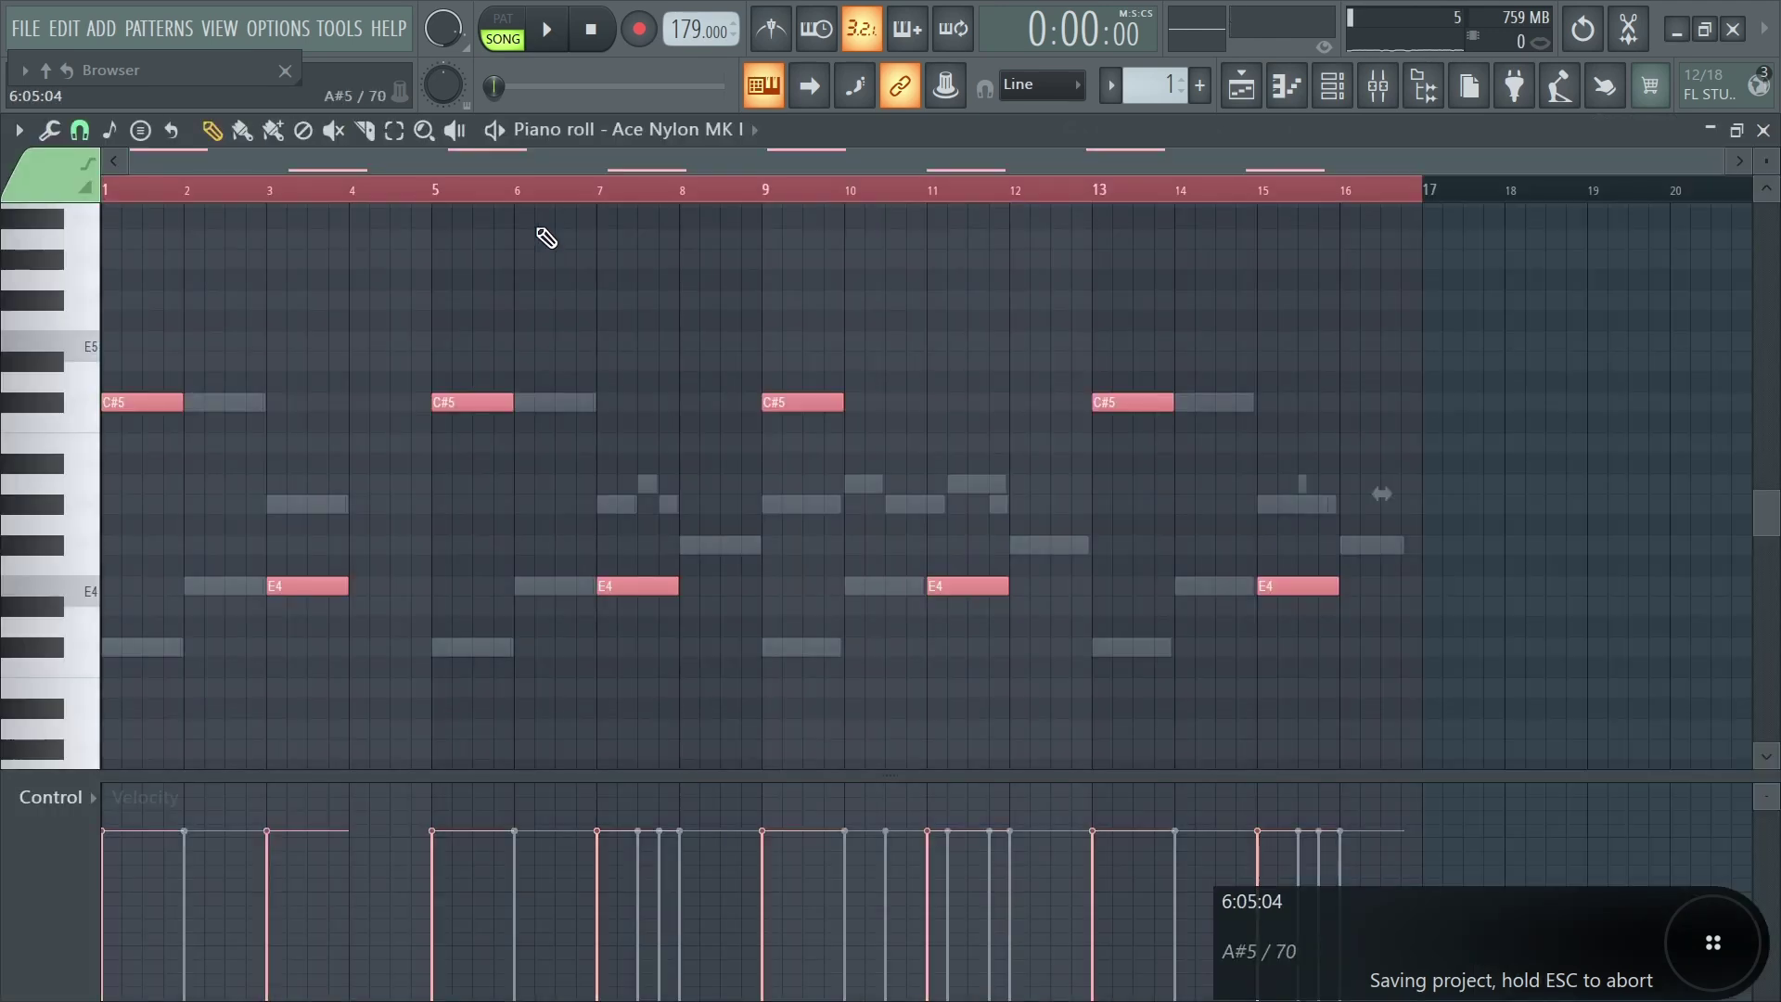
{"action": "key", "text": "alt+r"}
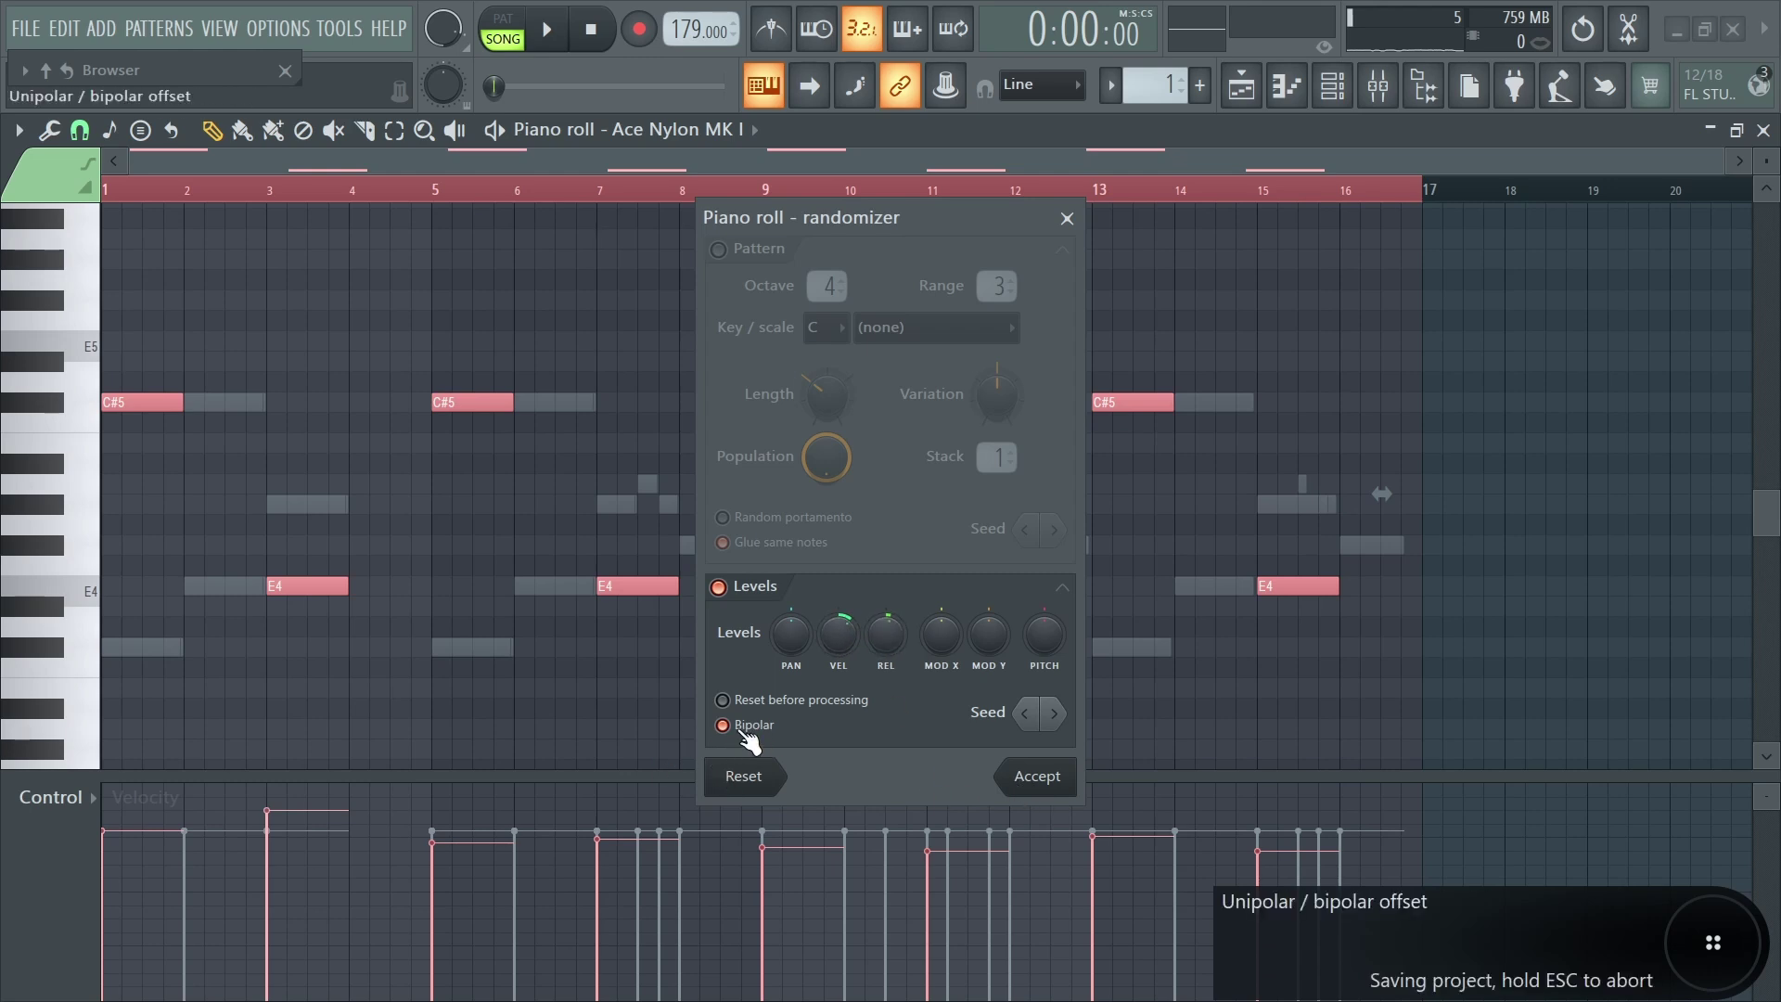
{"action": "left_click", "coordinate": [1076, 776]}
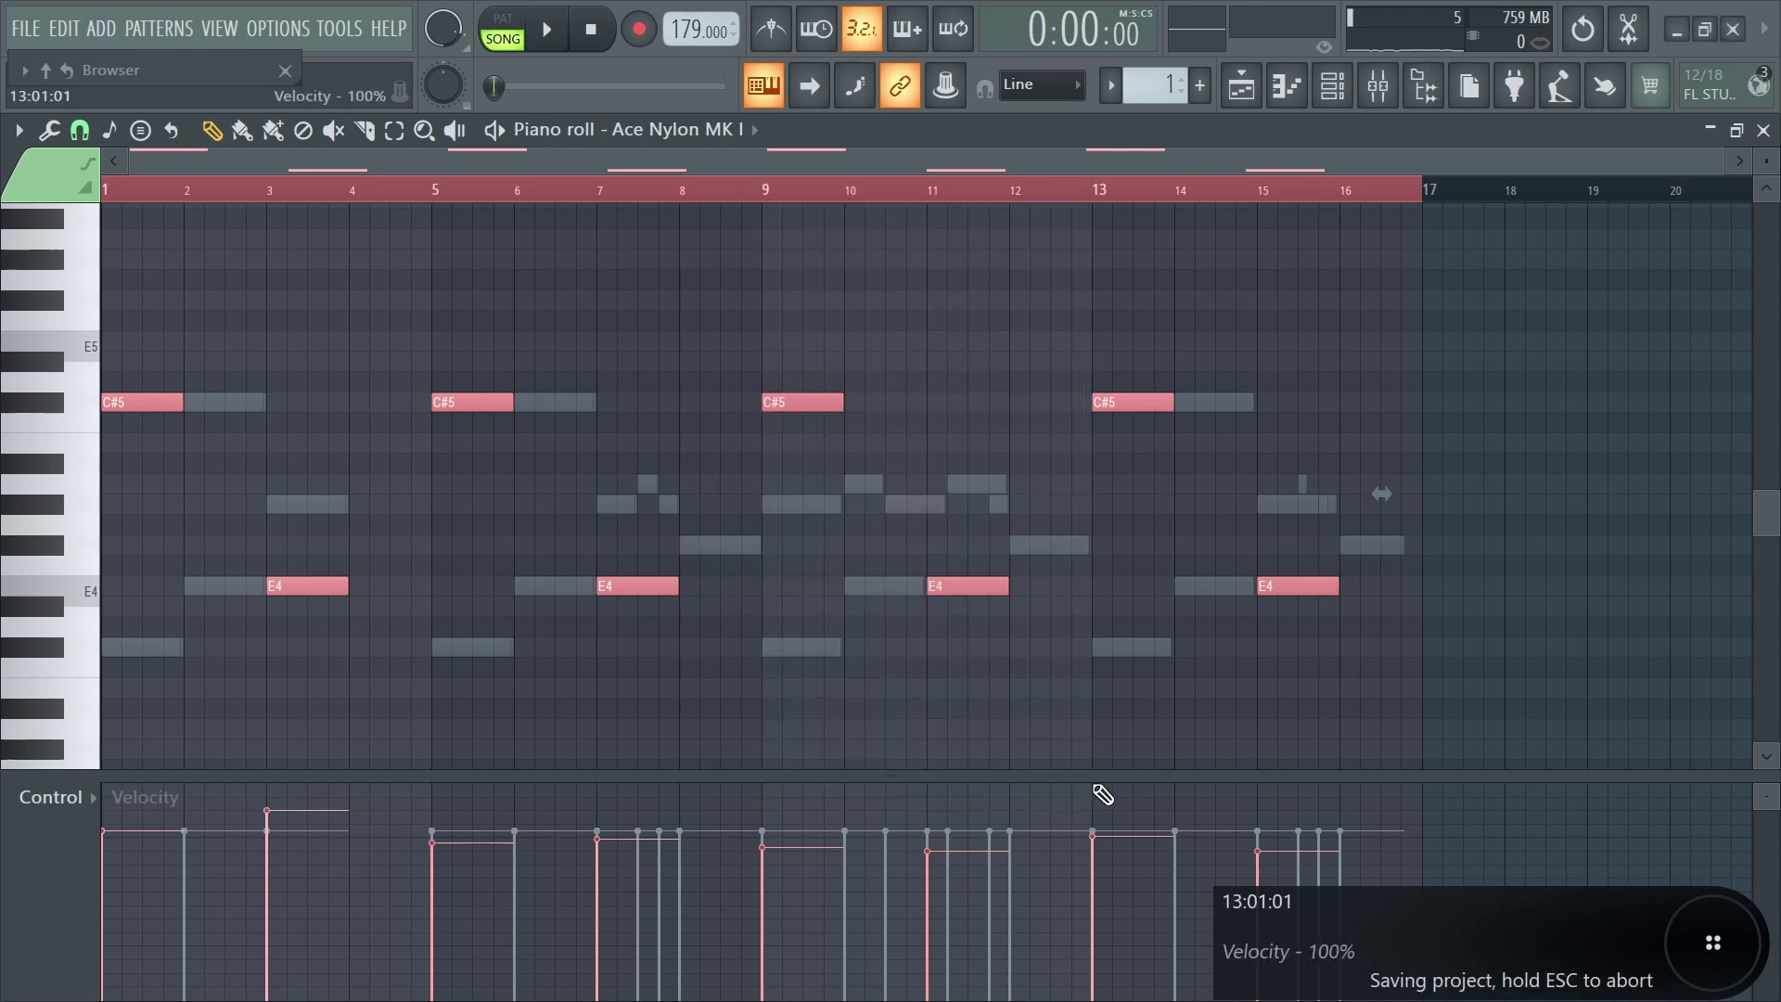
Quantize the Ace Nylon MK I notes with the dotted eighths template at a partial start time strength.
{"action": "key", "text": "alt+q"}
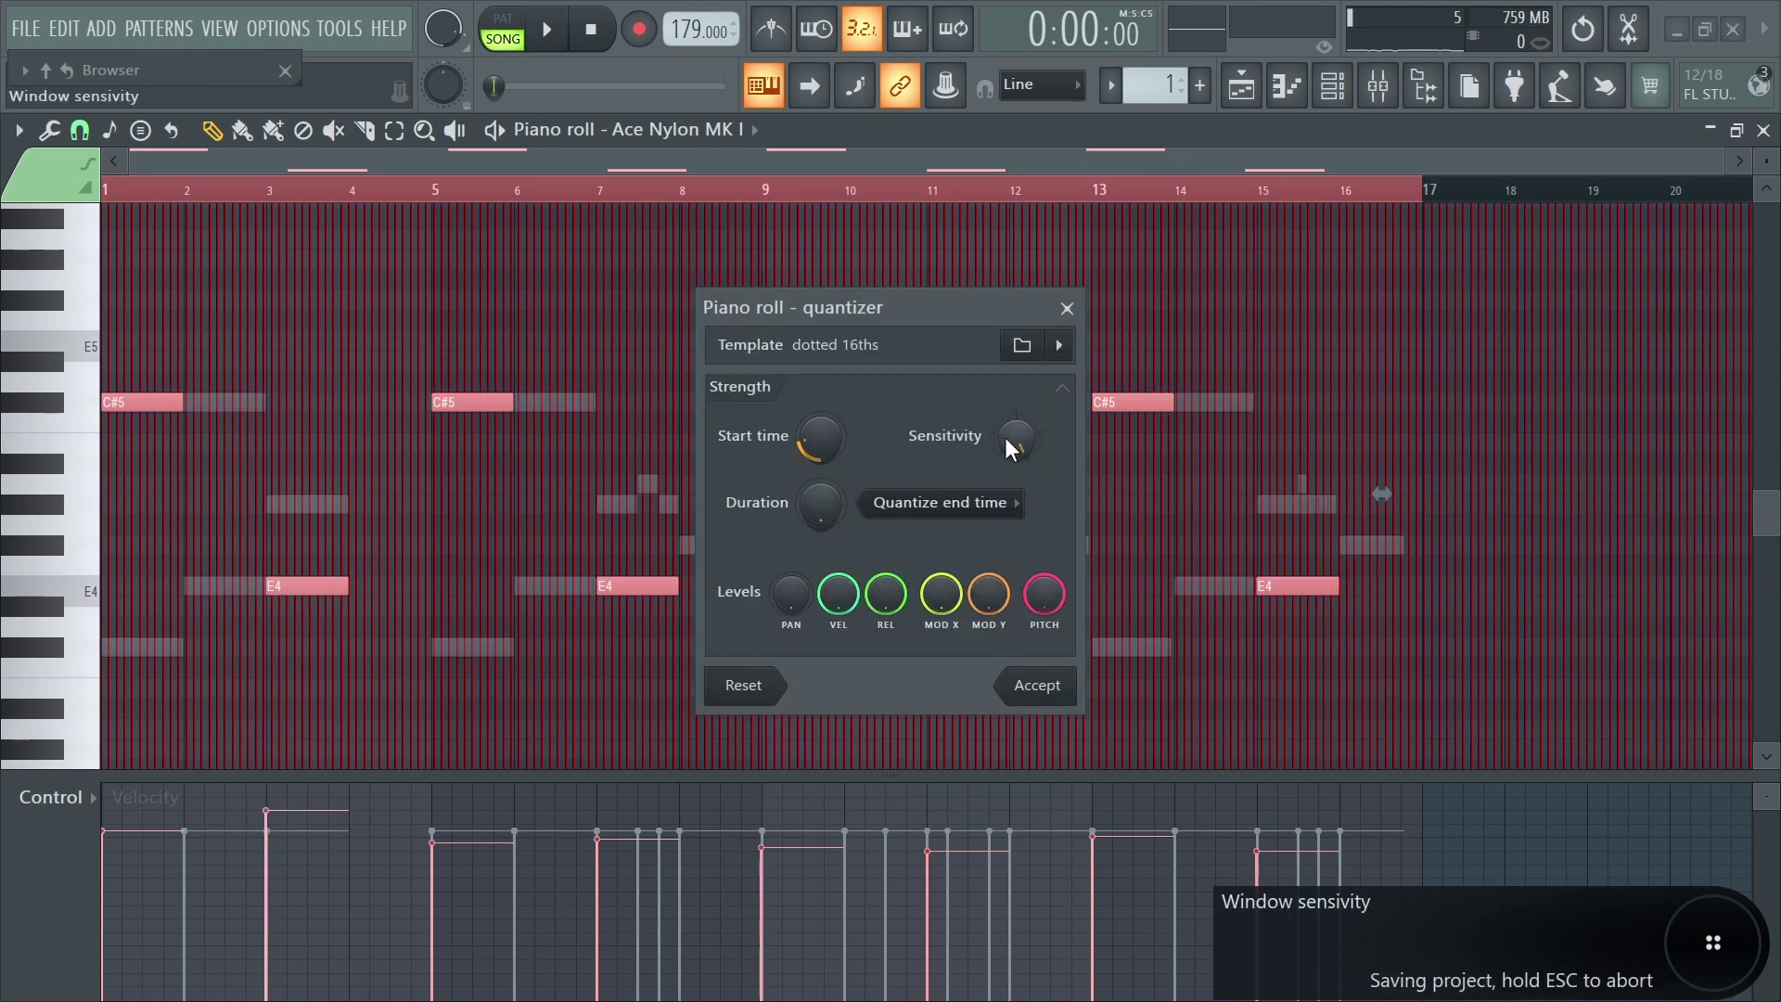
{"action": "left_click", "coordinate": [1020, 342]}
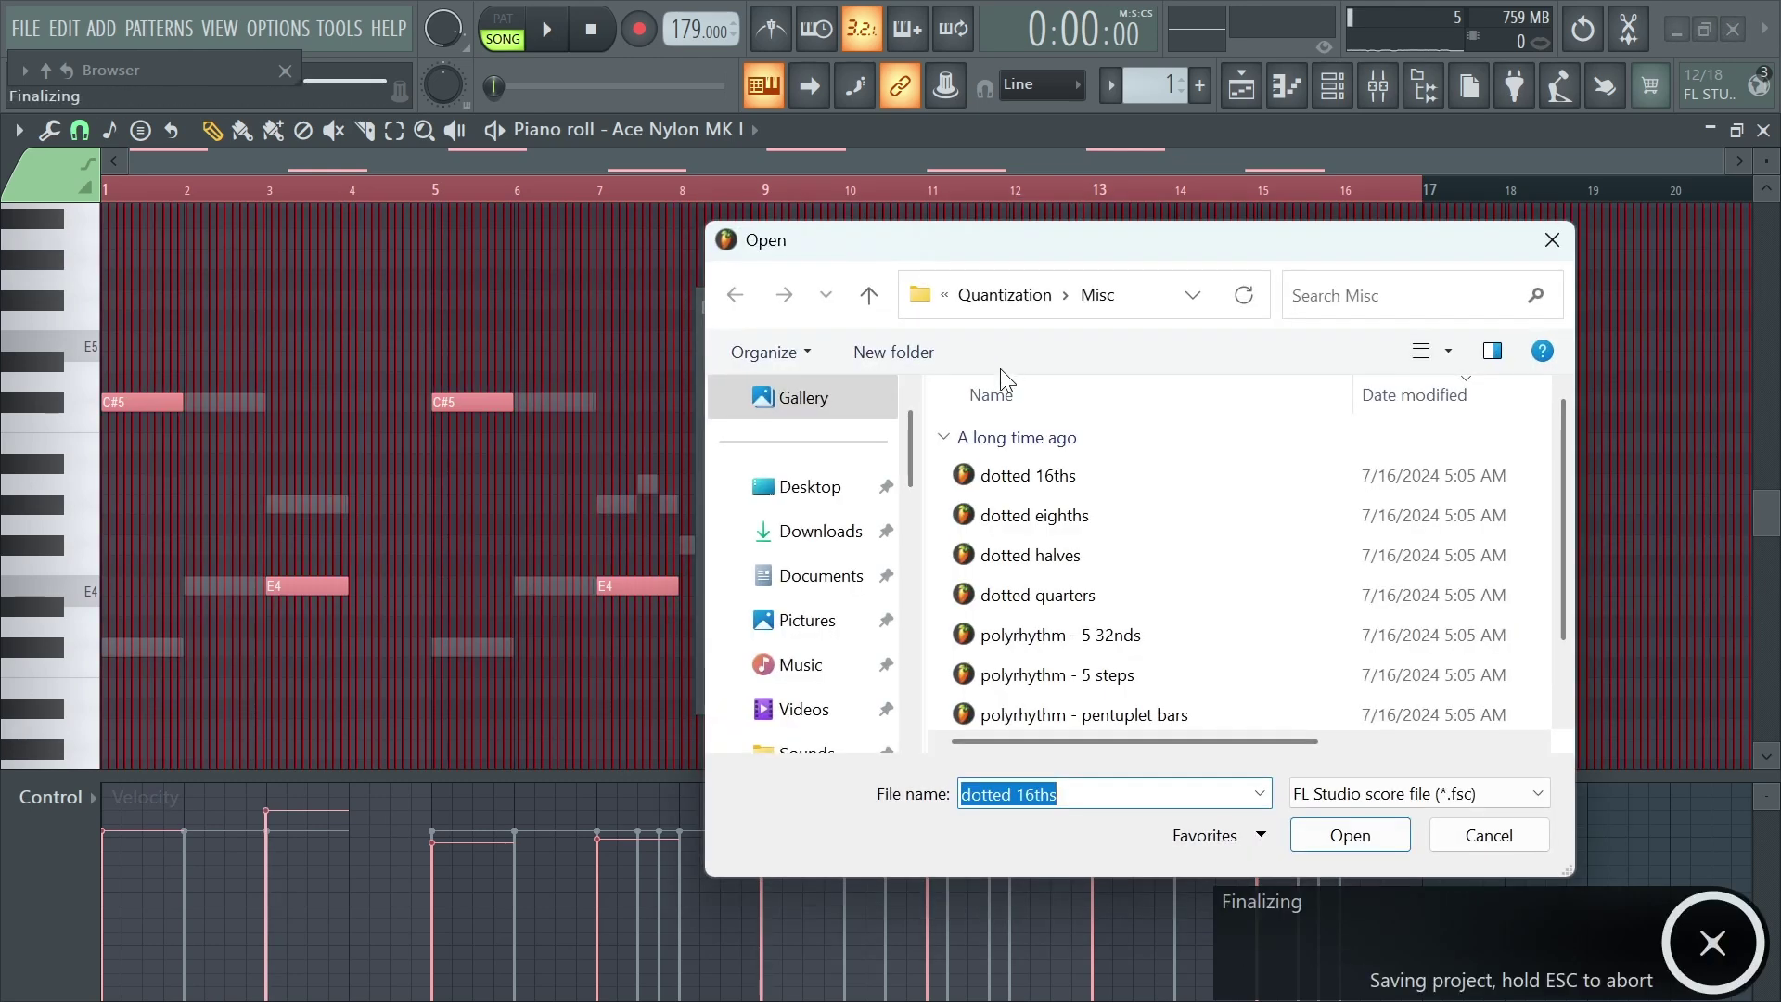
{"action": "left_click", "coordinate": [1046, 513]}
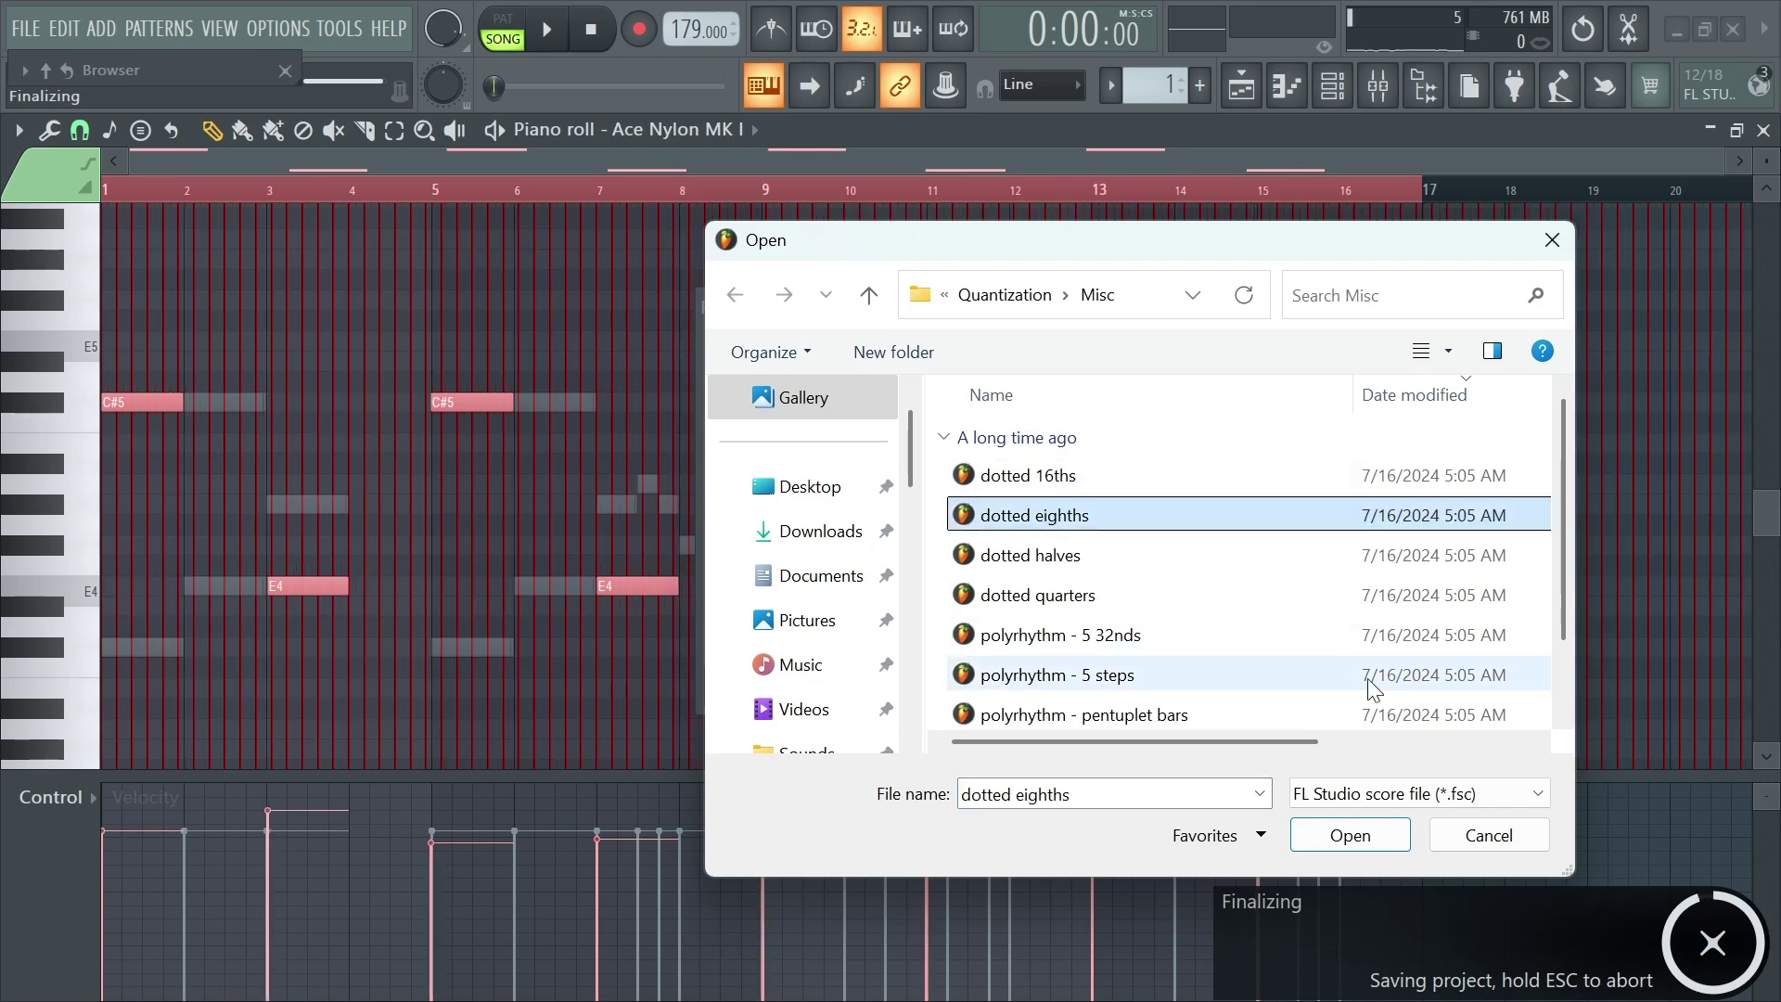
{"action": "left_click", "coordinate": [1353, 844]}
{"action": "left_click_drag", "start_coordinate": [820, 453], "coordinate": [820, 356]}
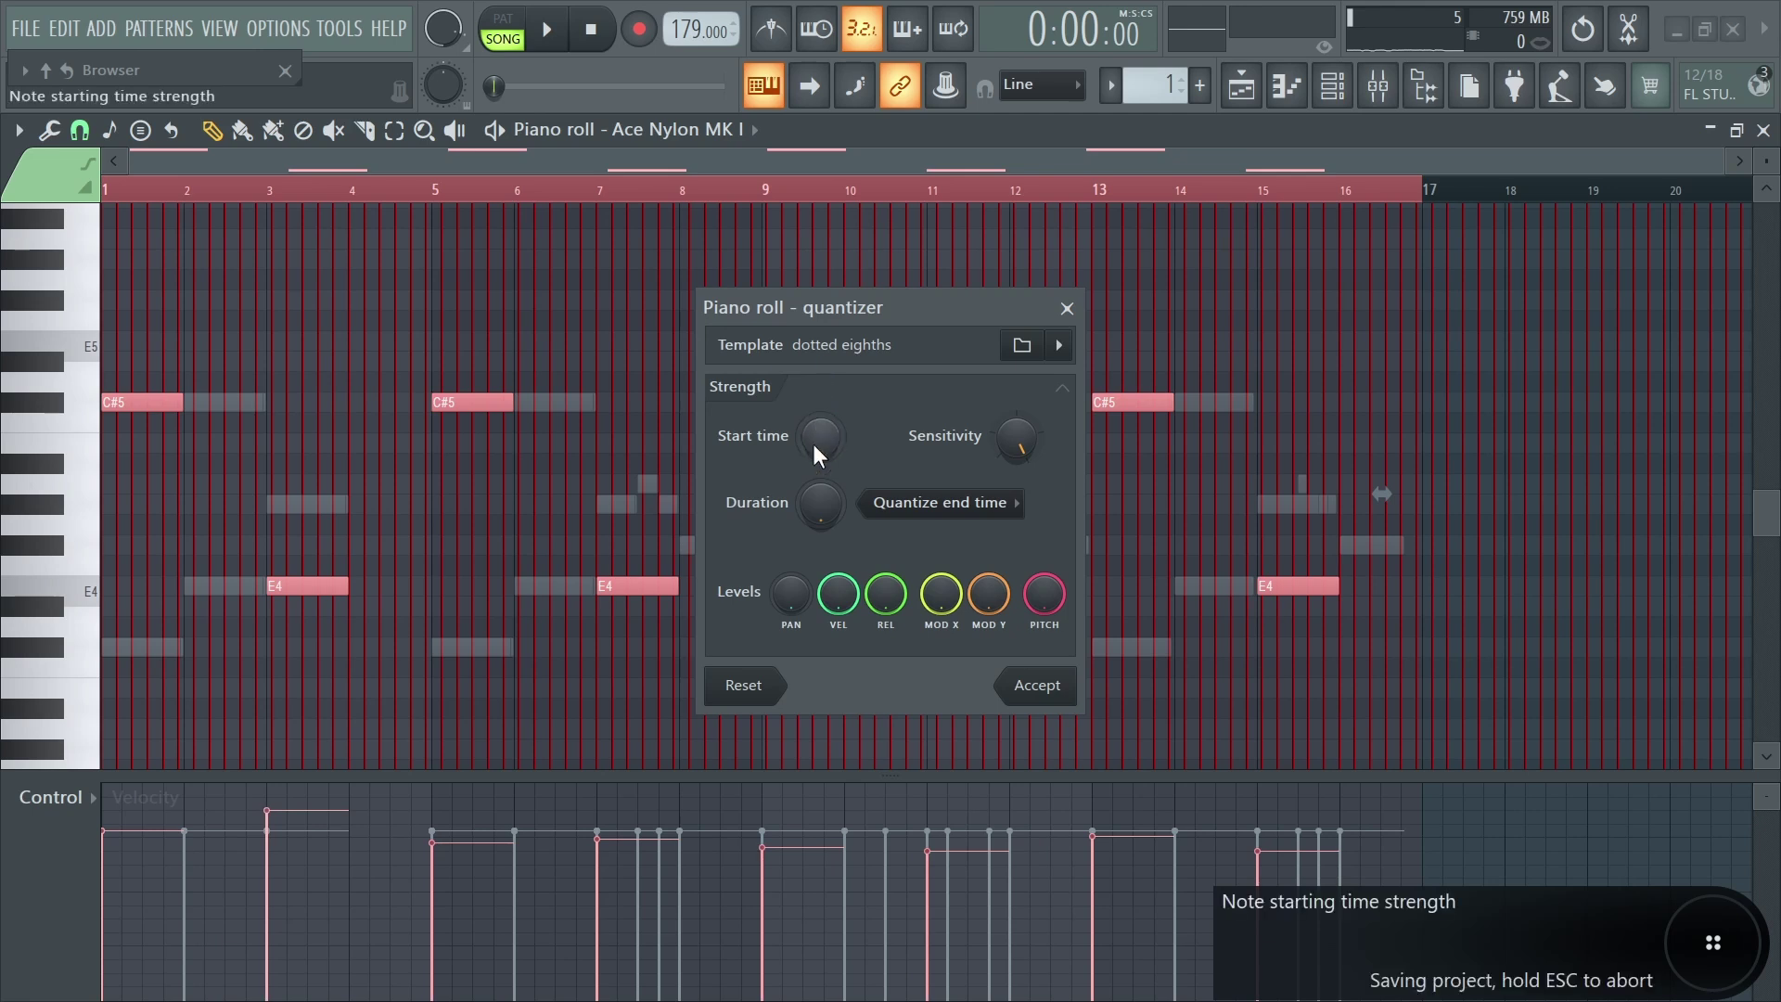
{"action": "left_click_drag", "start_coordinate": [814, 445], "coordinate": [815, 414]}
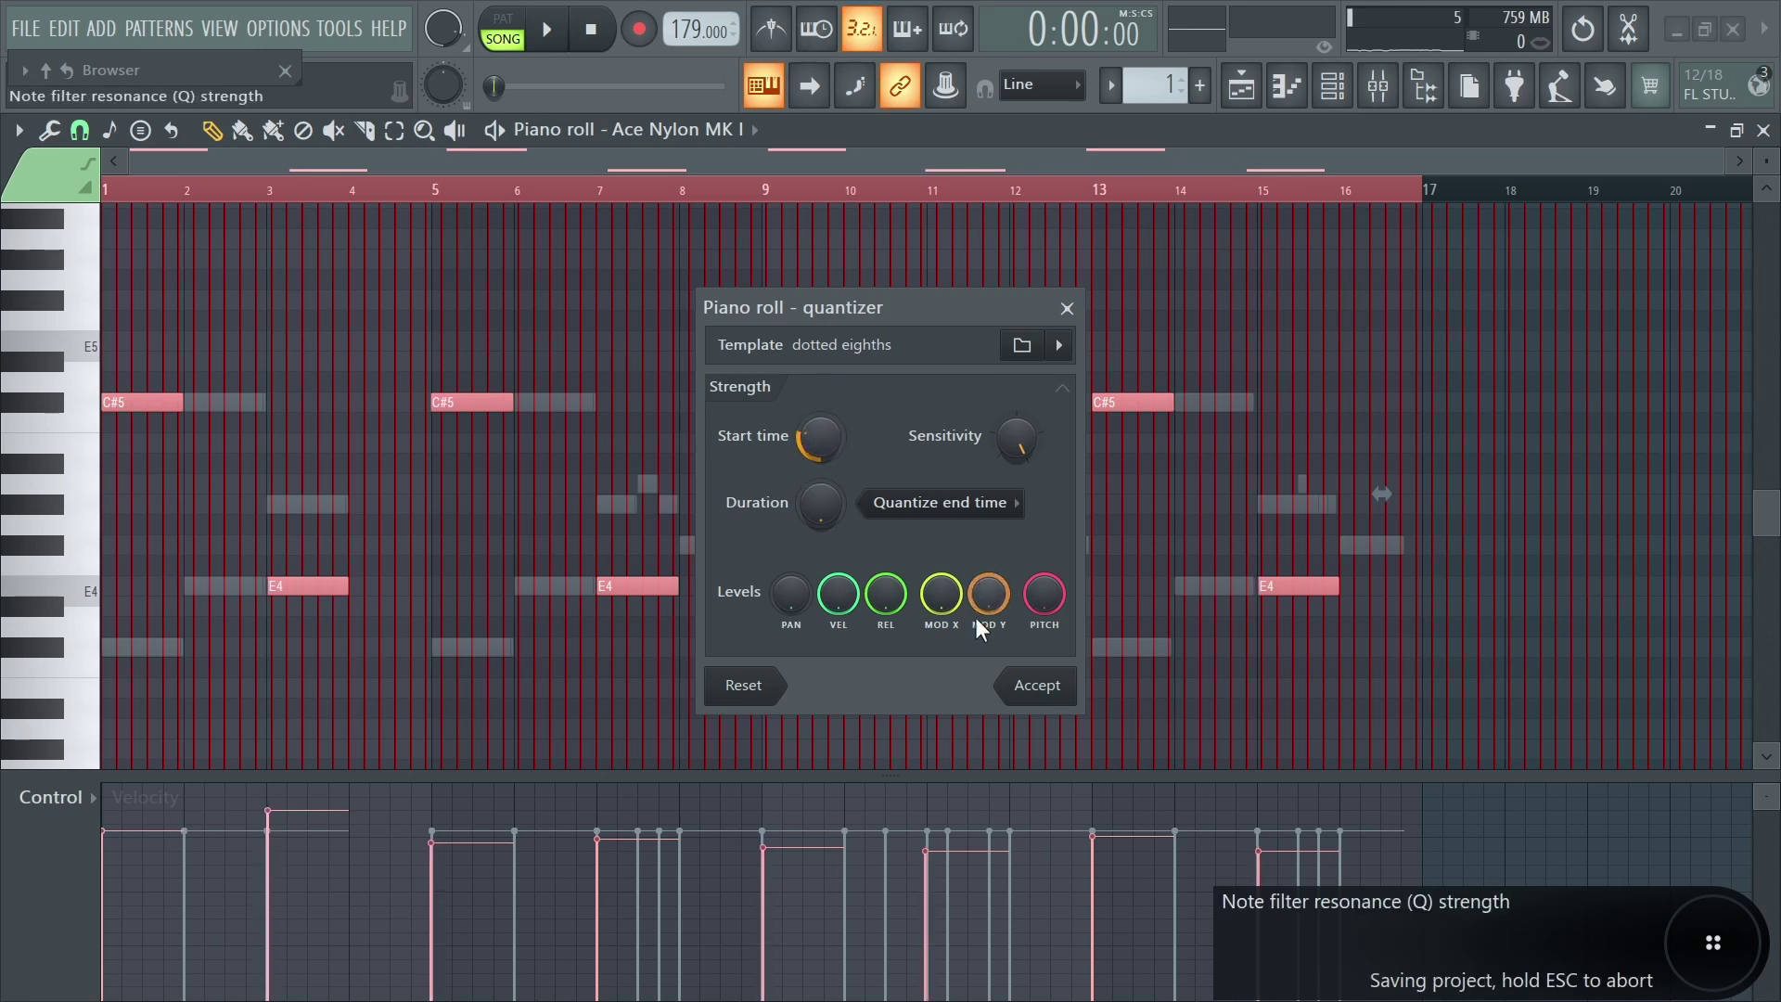
{"action": "left_click", "coordinate": [1037, 686]}
Nudge the C#5 note at bar 5 and the E4 note at bar 7 slightly off the grid.
{"action": "scroll", "coordinate": [489, 400], "scroll_direction": "up", "scroll_amount": 8}
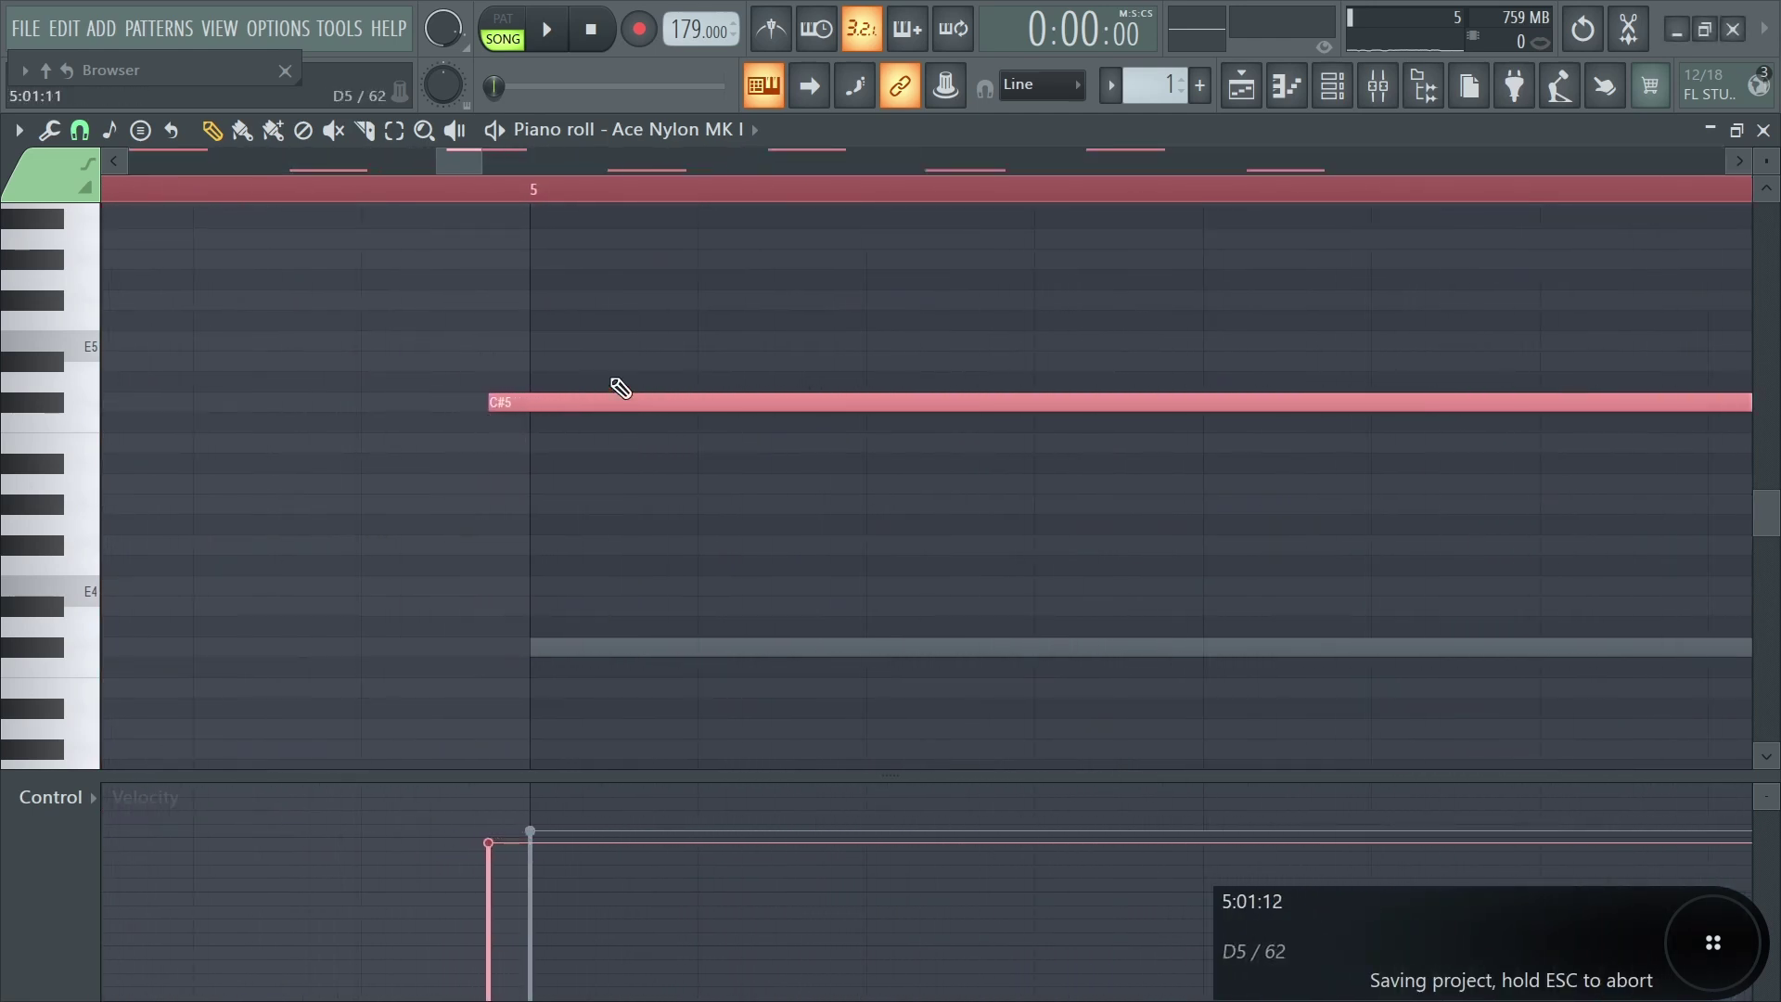
{"action": "scroll", "coordinate": [542, 487], "scroll_direction": "down", "scroll_amount": 3}
{"action": "scroll", "coordinate": [1076, 605], "scroll_direction": "up", "scroll_amount": 4}
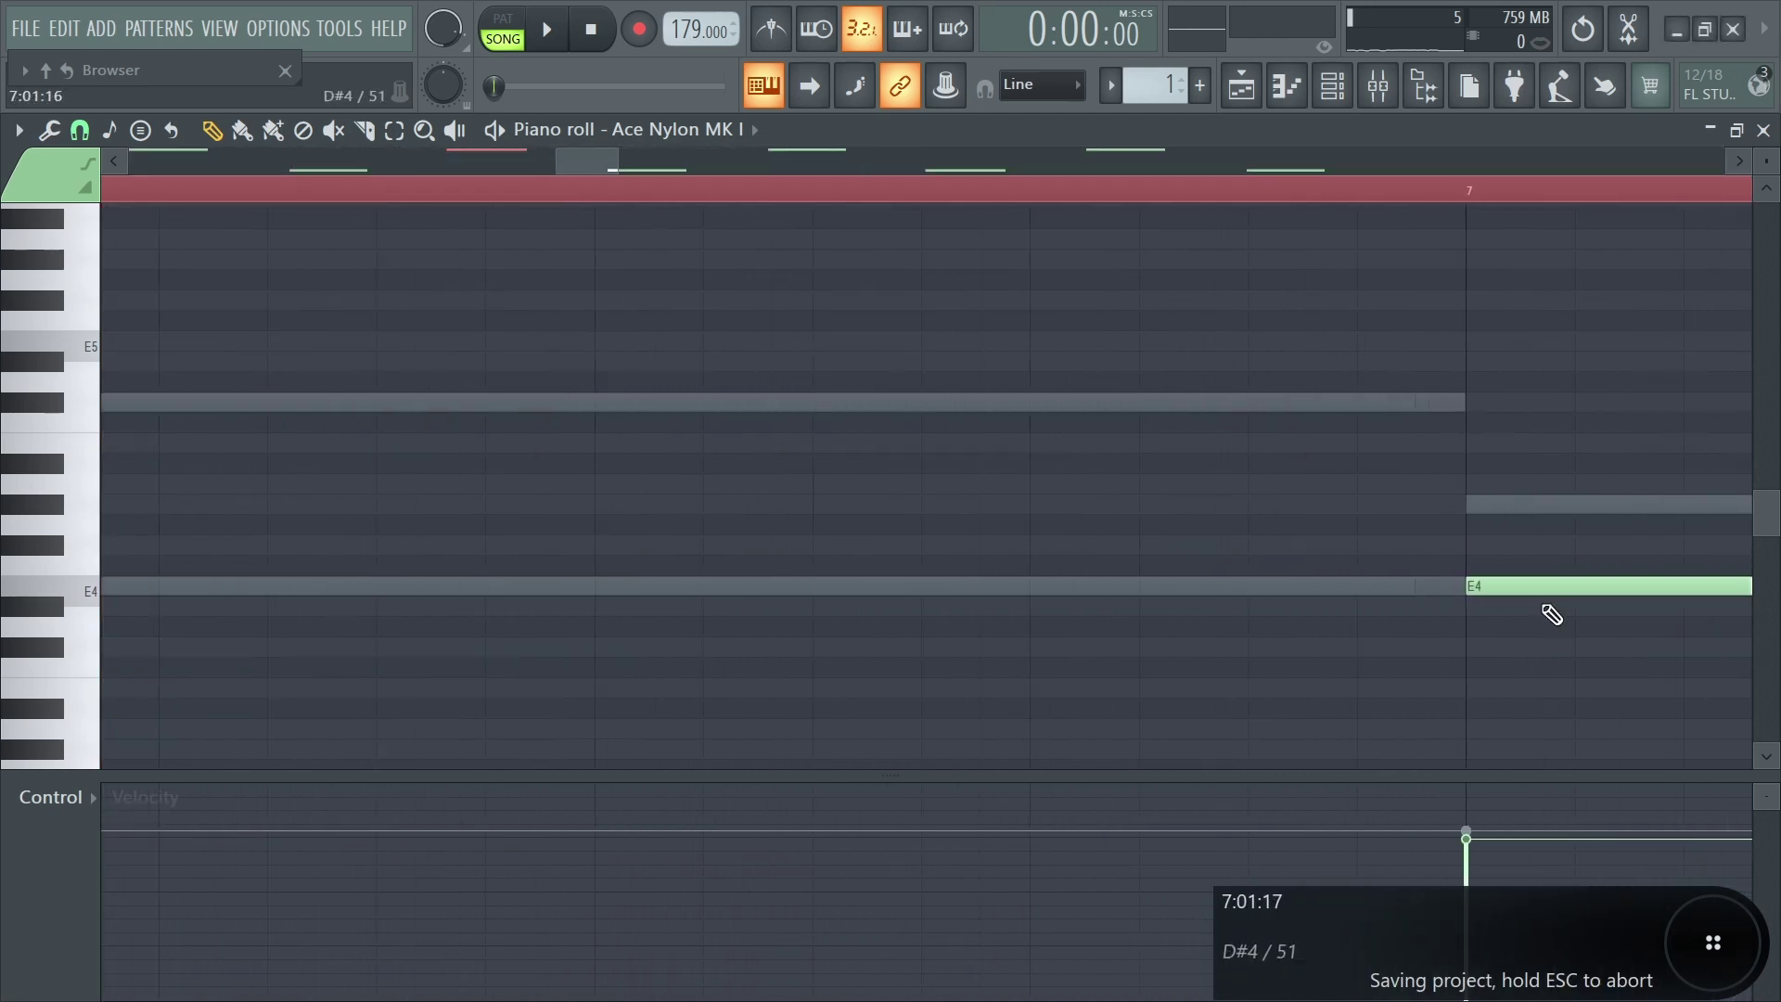
{"action": "scroll", "coordinate": [1475, 599], "scroll_direction": "down", "scroll_amount": 5}
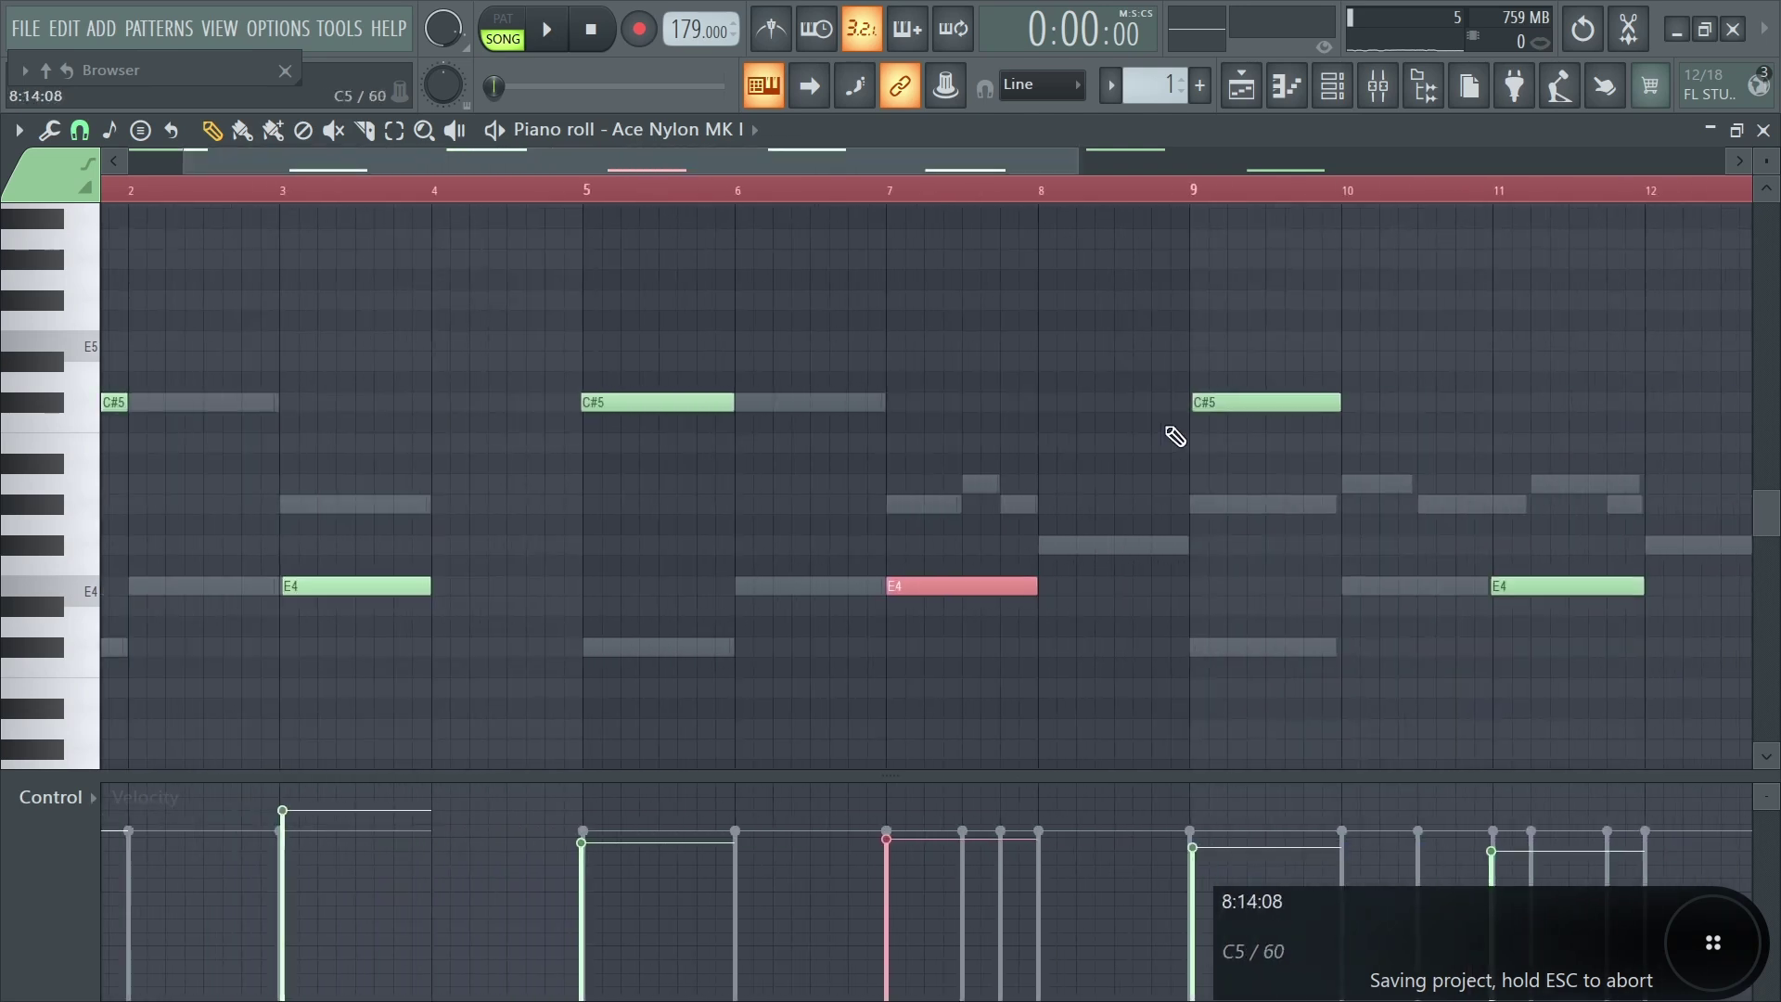
{"action": "scroll", "coordinate": [1215, 413], "scroll_direction": "up", "scroll_amount": 5}
{"action": "left_click", "coordinate": [1063, 405]}
{"action": "scroll", "coordinate": [992, 408], "scroll_direction": "down", "scroll_amount": 5}
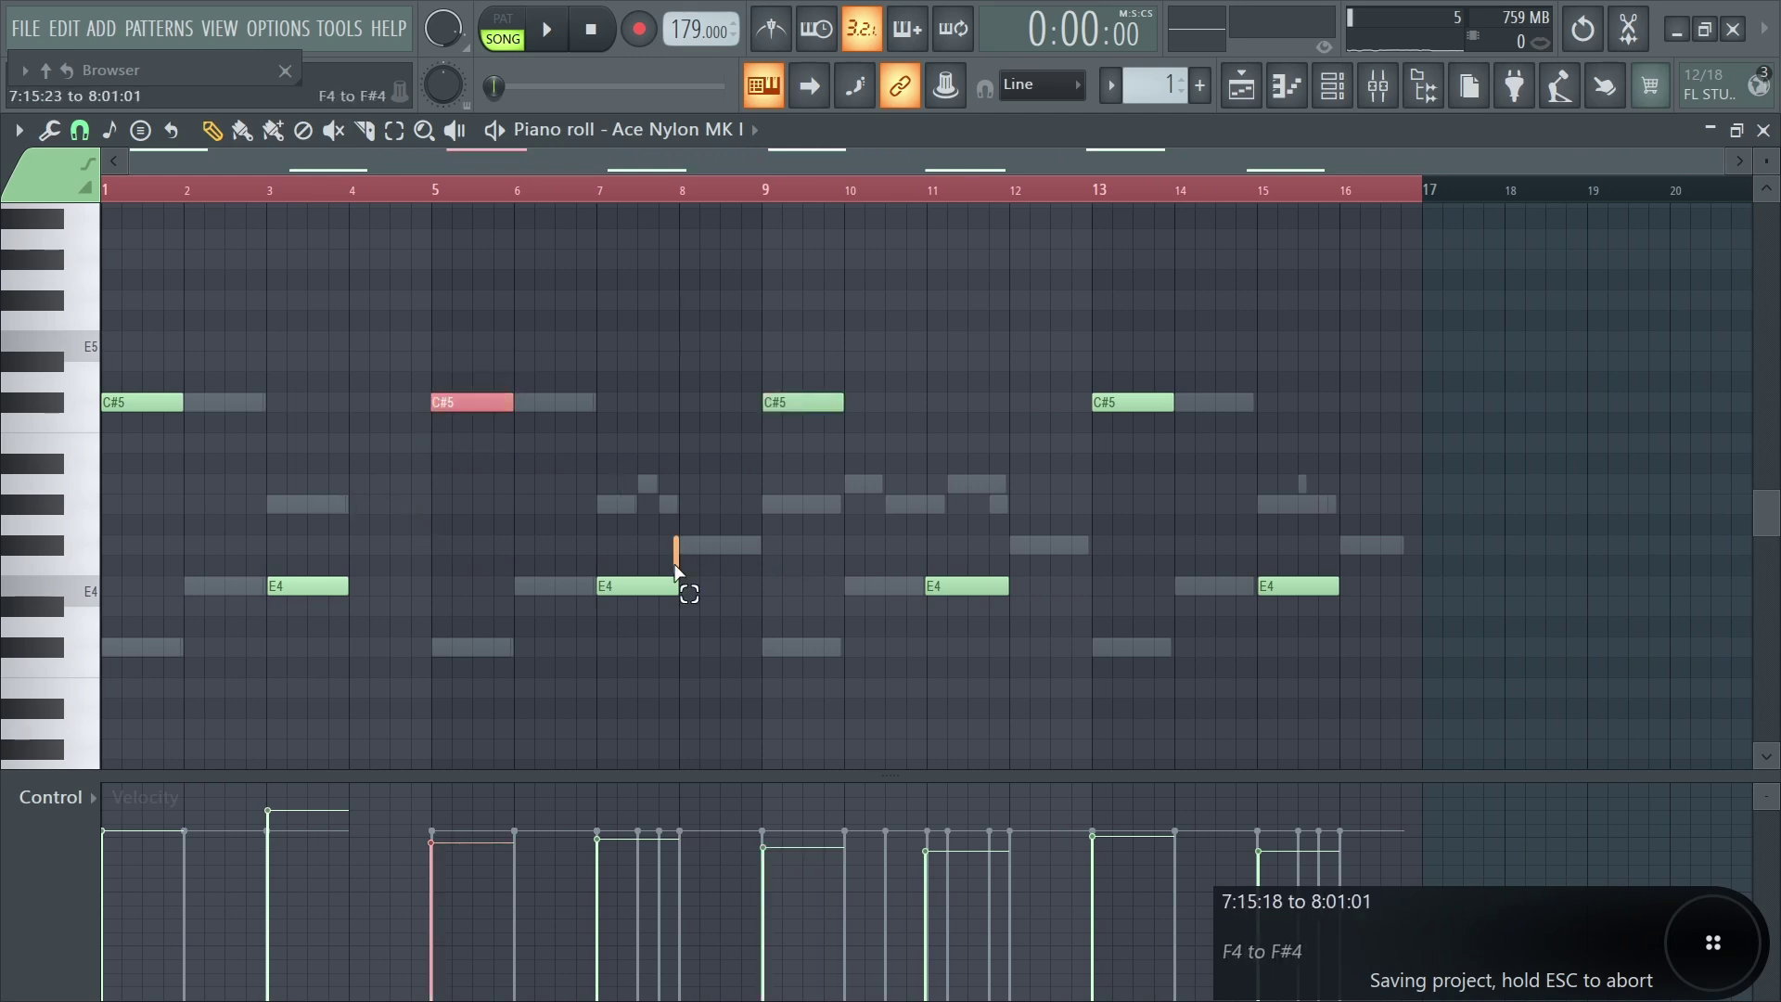
Nudge the C#5 note at bar 13 slightly later and the E4 note at bar 11 slightly earlier.
{"action": "left_click", "coordinate": [1121, 405], "text": "ctrl+shift"}
{"action": "scroll", "coordinate": [1175, 445], "scroll_direction": "up", "scroll_amount": 5}
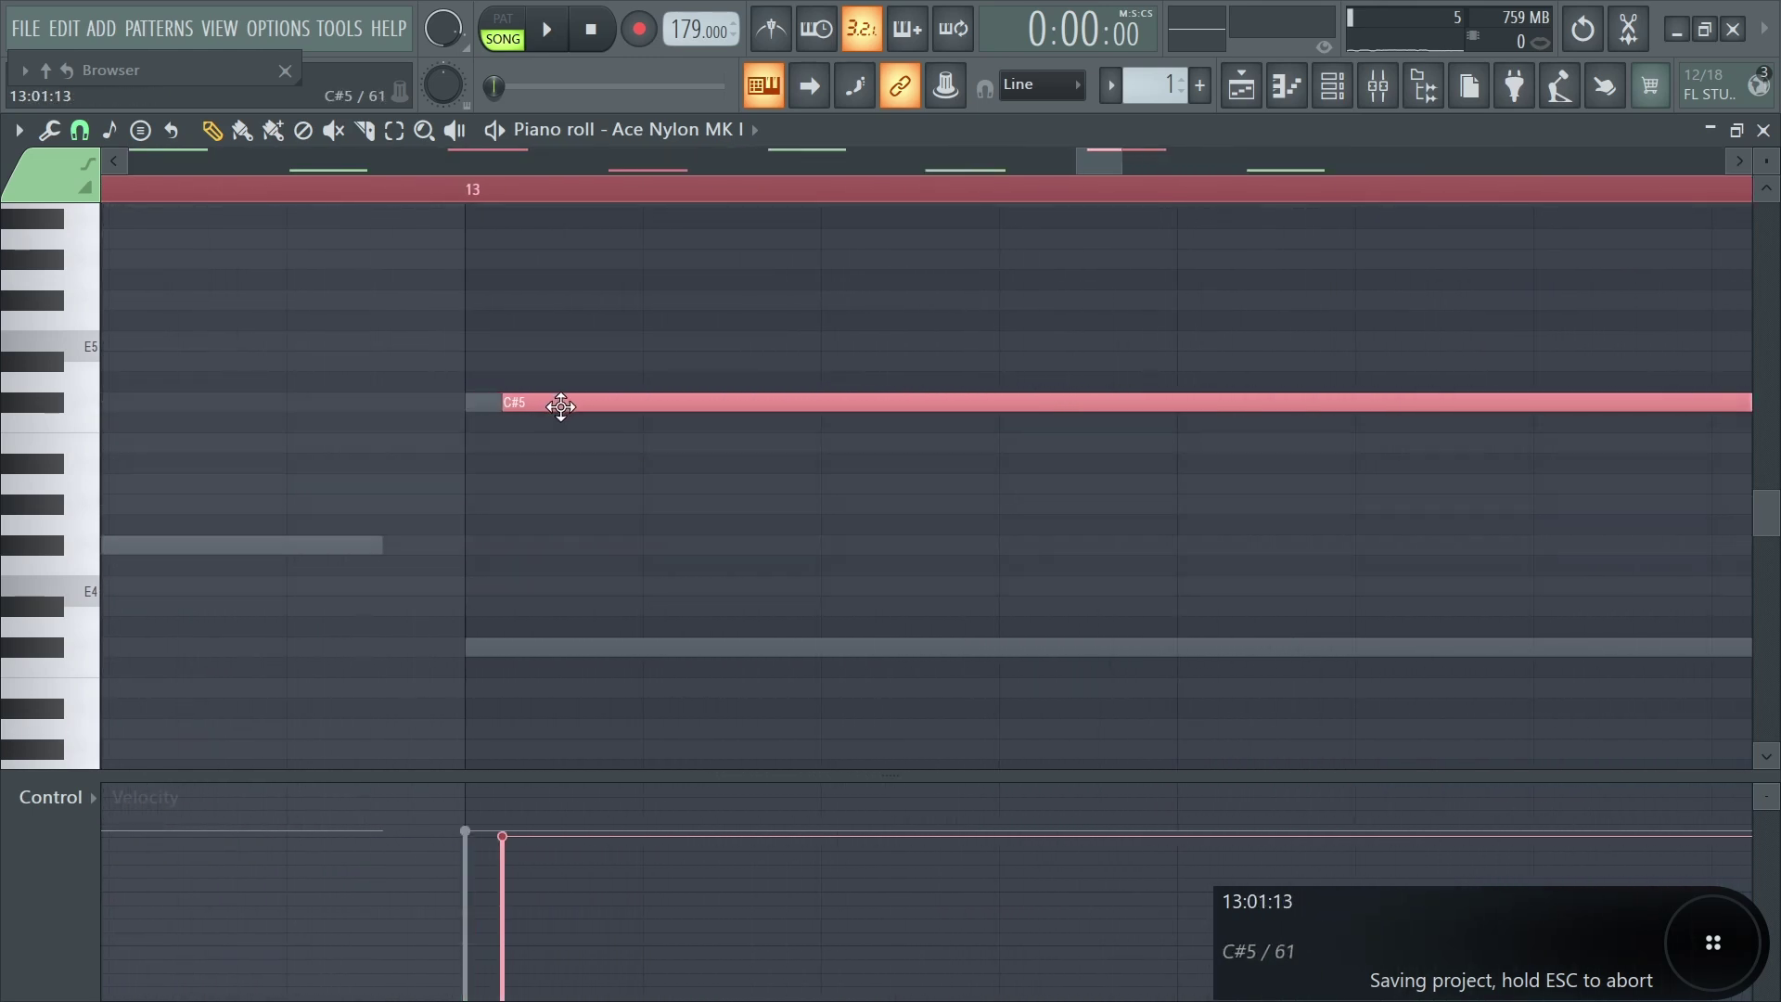
{"action": "scroll", "coordinate": [775, 505], "scroll_direction": "down", "scroll_amount": 5}
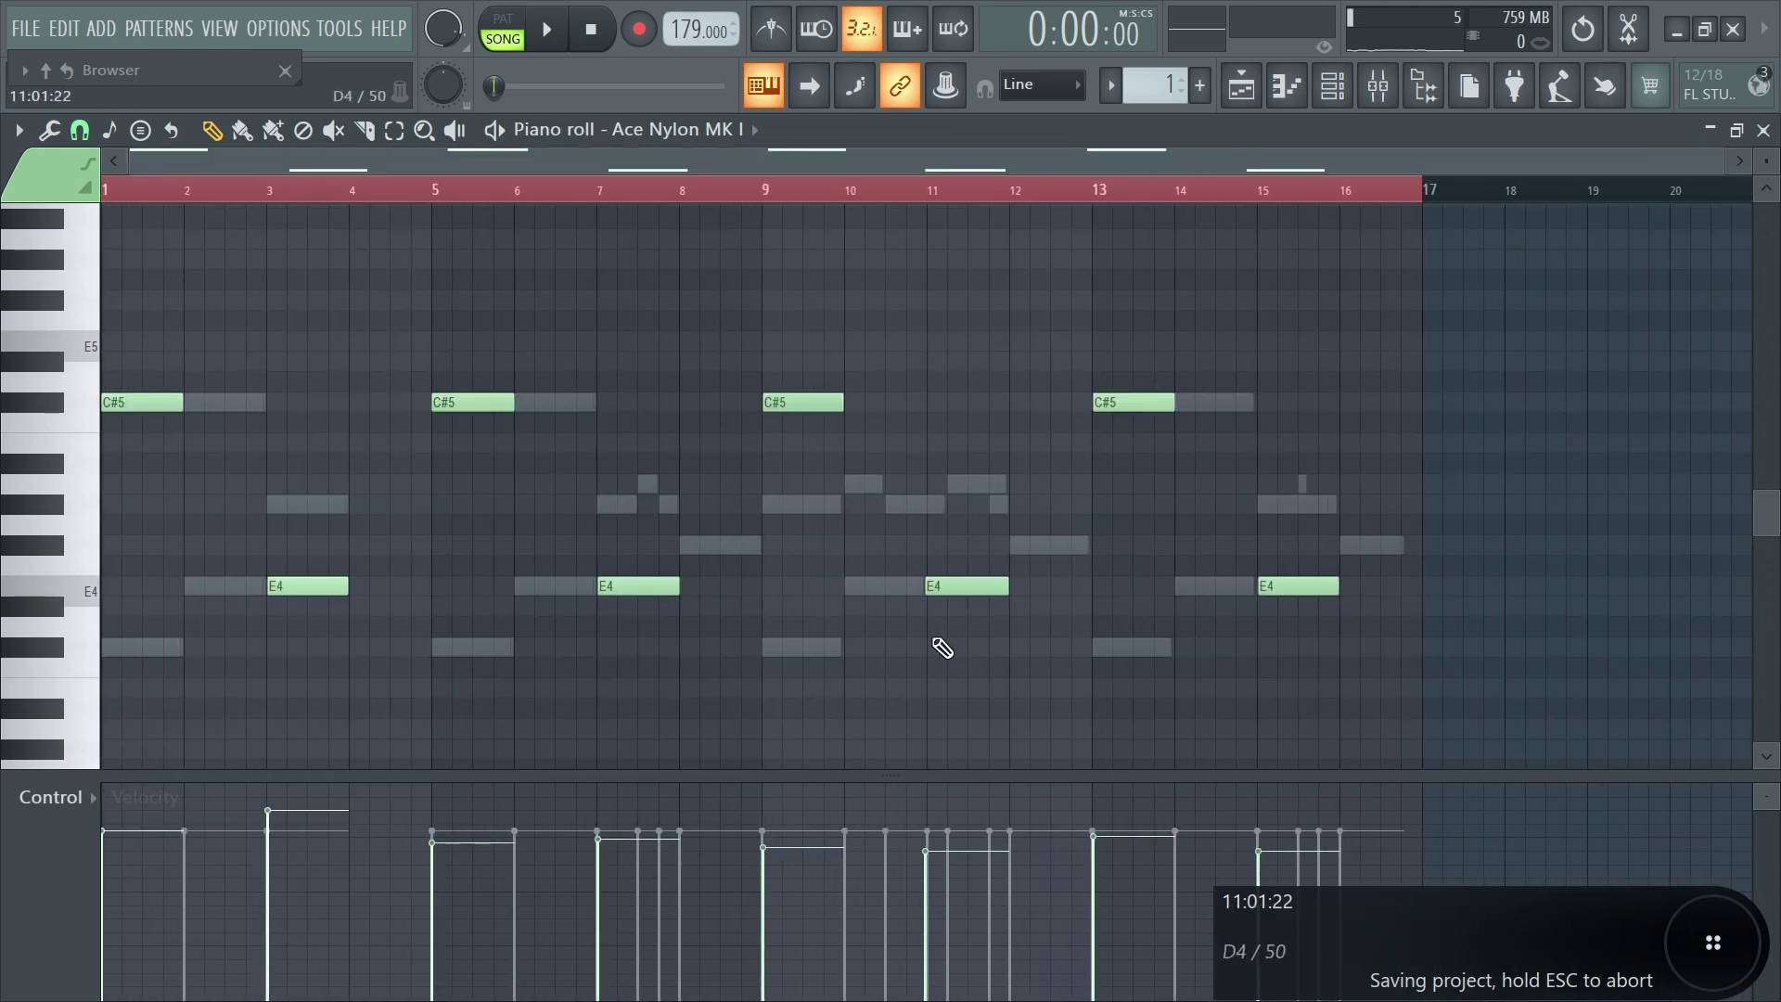
{"action": "scroll", "coordinate": [406, 649], "scroll_direction": "up", "scroll_amount": 4}
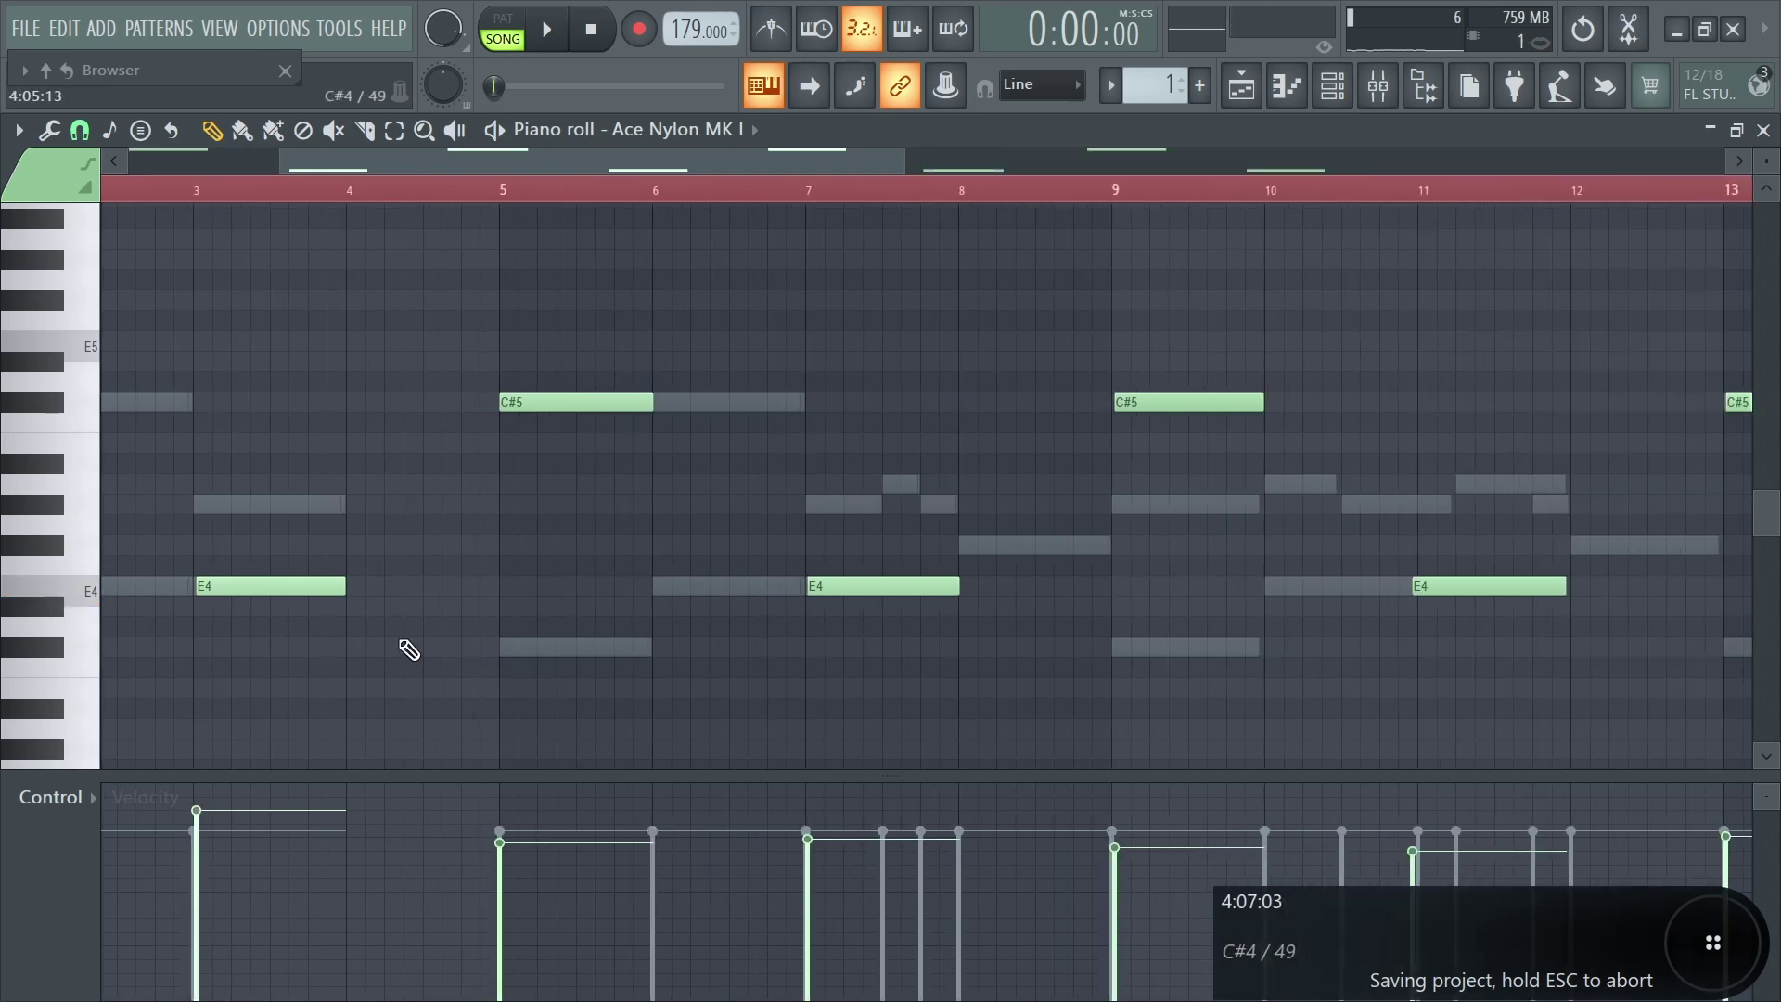
{"action": "scroll", "coordinate": [520, 645], "scroll_direction": "down", "scroll_amount": 4}
Pan the individual Ace Nylon MK I notes to varying left and right positions of roughly 50 percent or more.
{"action": "scroll", "coordinate": [67, 809], "scroll_direction": "up", "scroll_amount": 1}
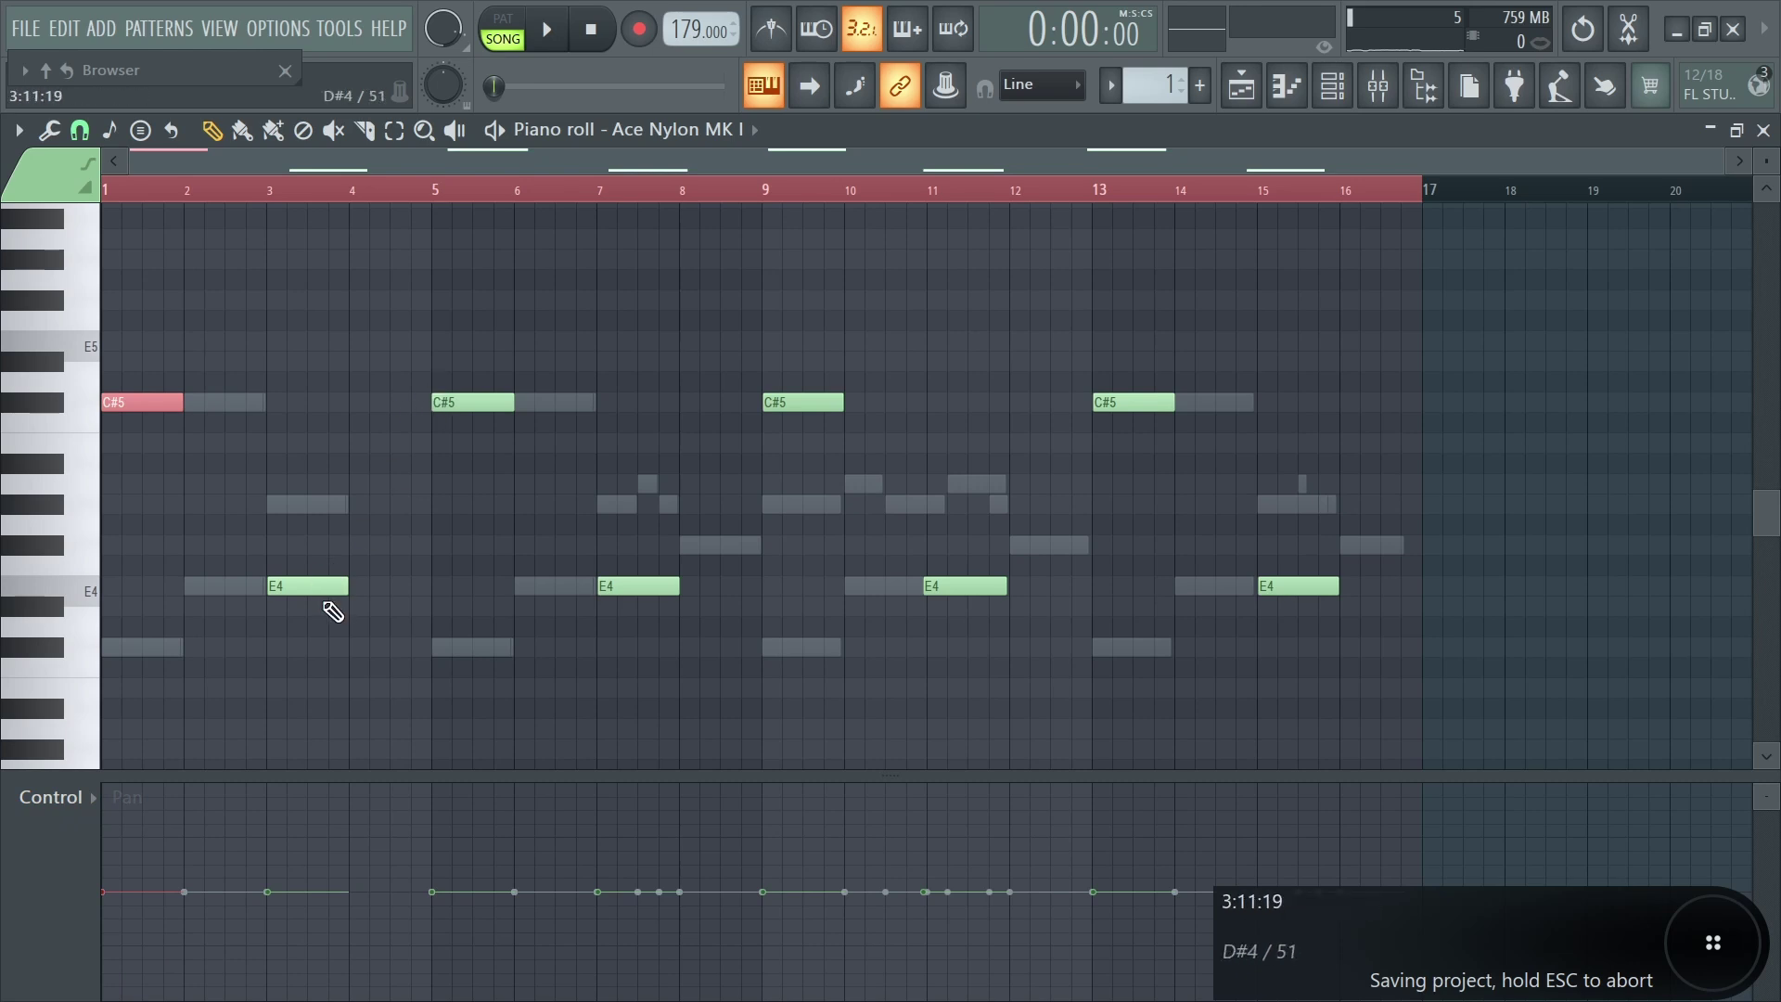
{"action": "key", "text": "ctrl+a"}
{"action": "scroll", "coordinate": [420, 711], "scroll_direction": "down", "scroll_amount": 1}
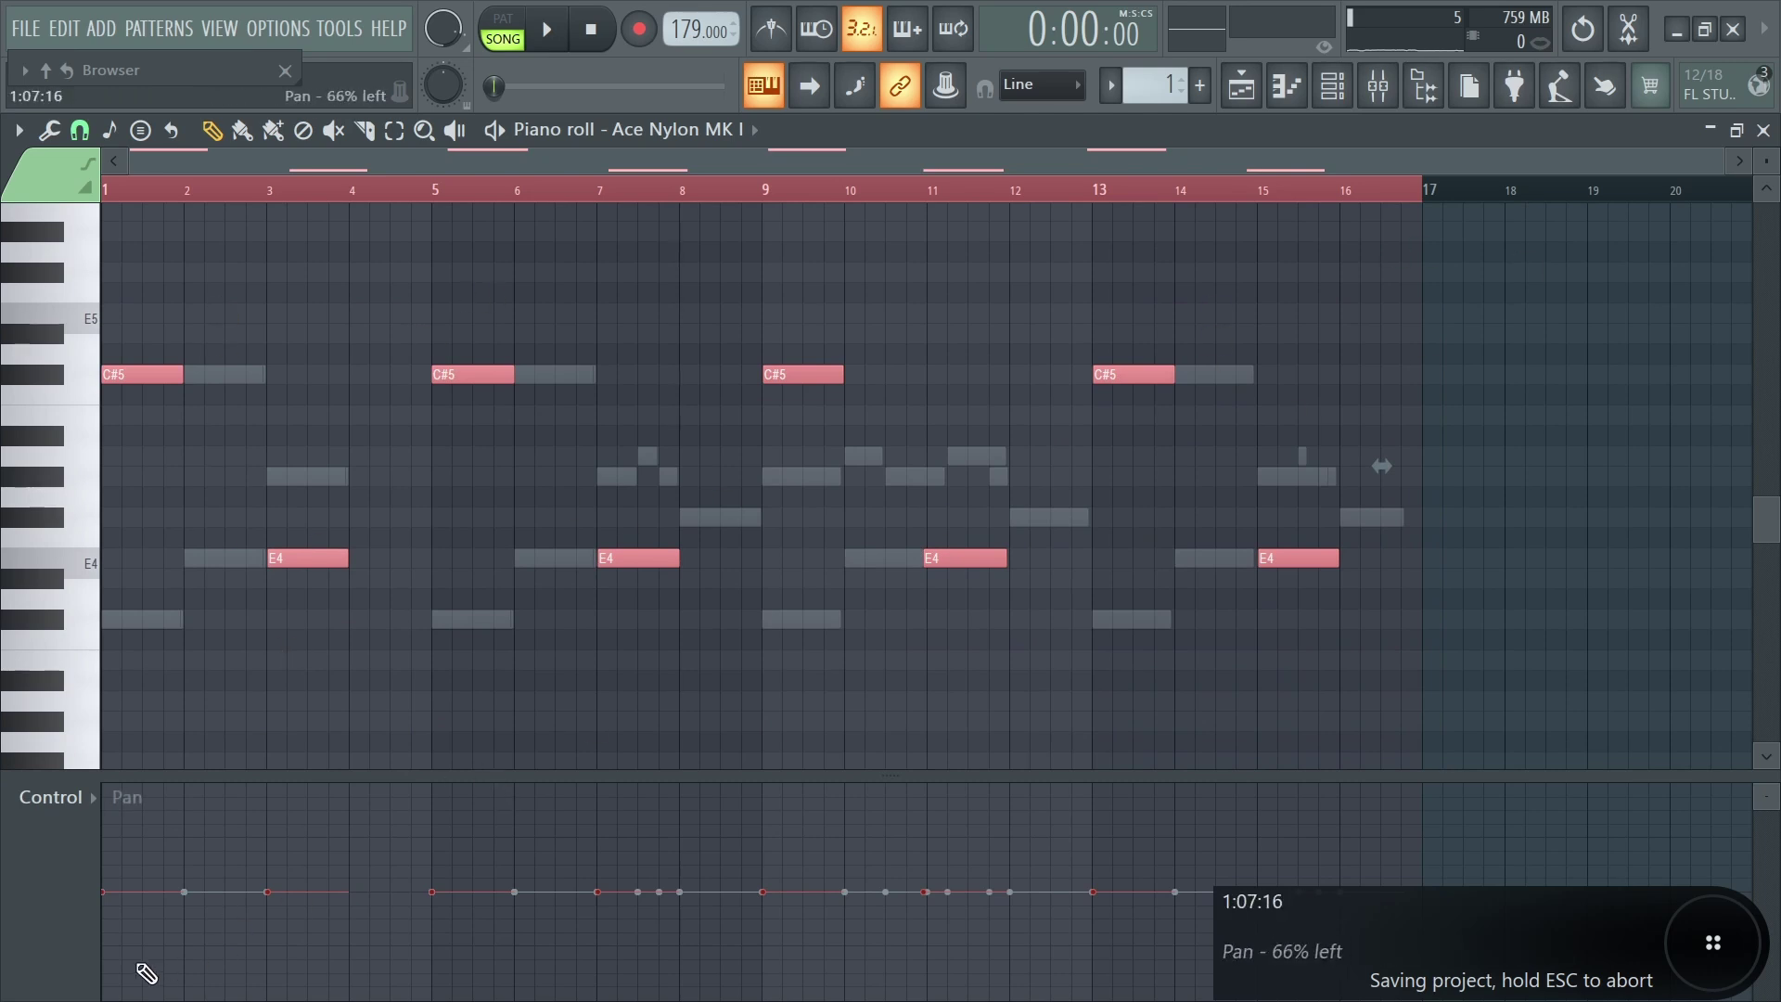
{"action": "left_click_drag", "start_coordinate": [244, 900], "coordinate": [290, 835]}
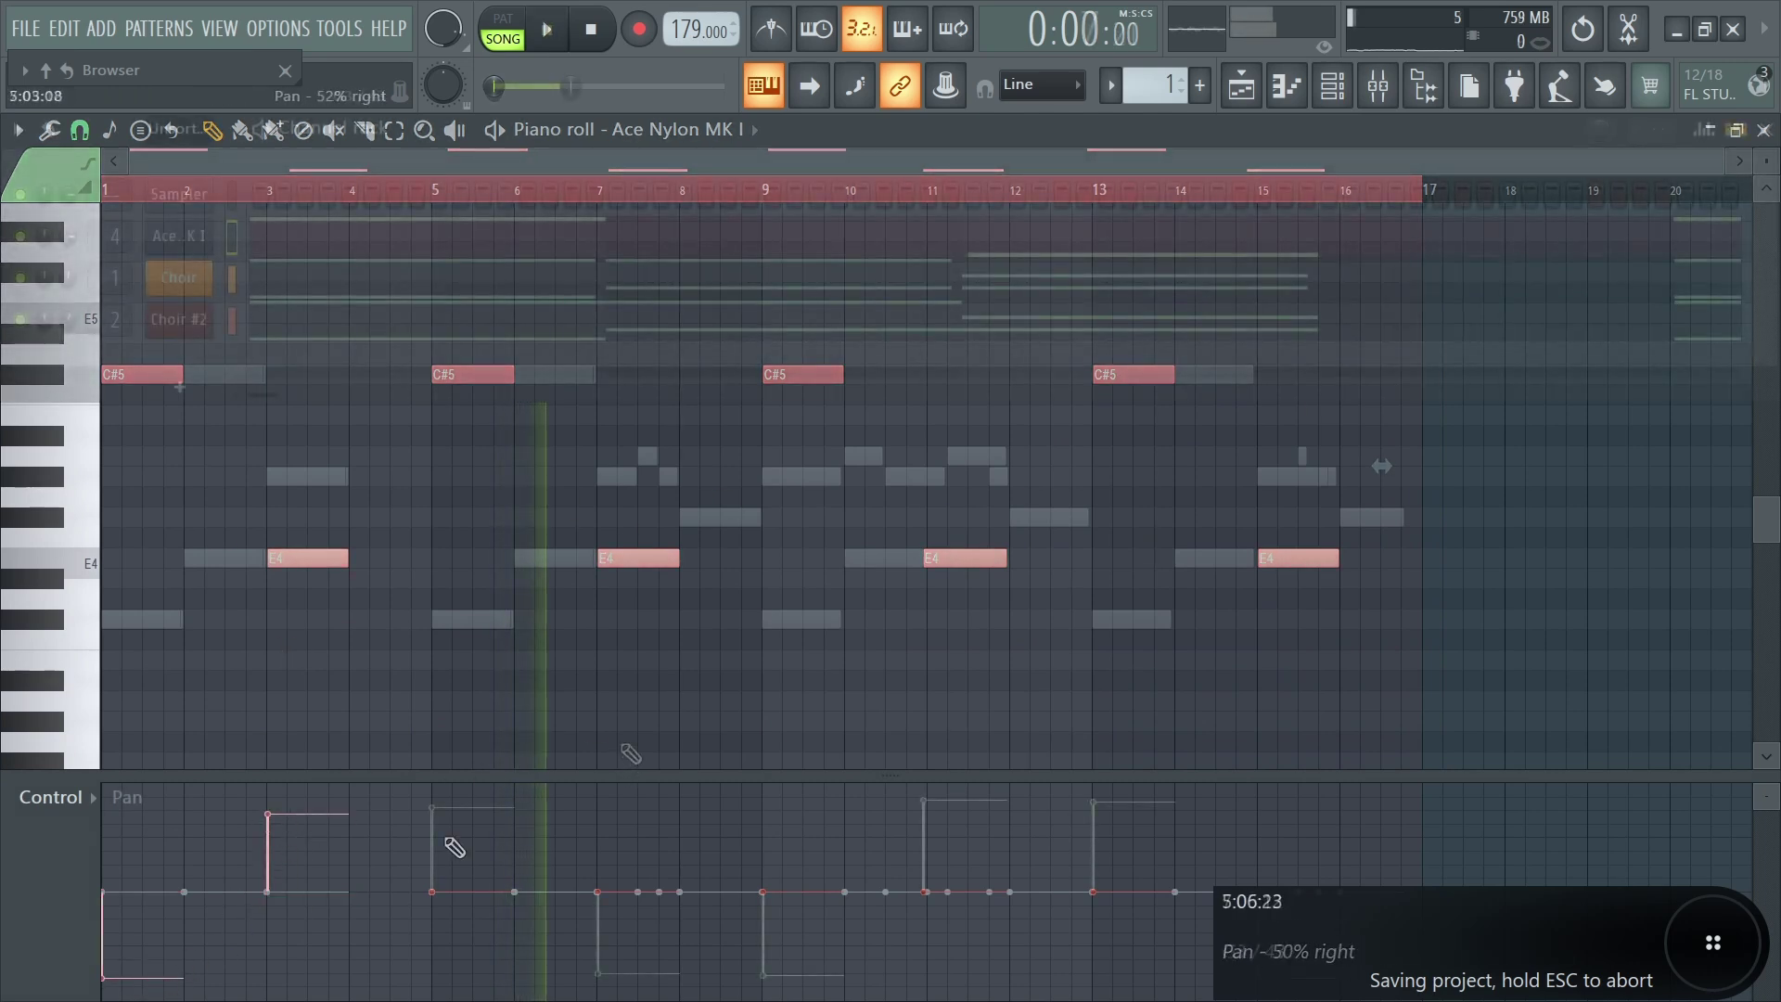
Stop playback and randomize the velocity levels of all Choir notes with the bipolar option.
{"action": "left_click", "coordinate": [1332, 87]}
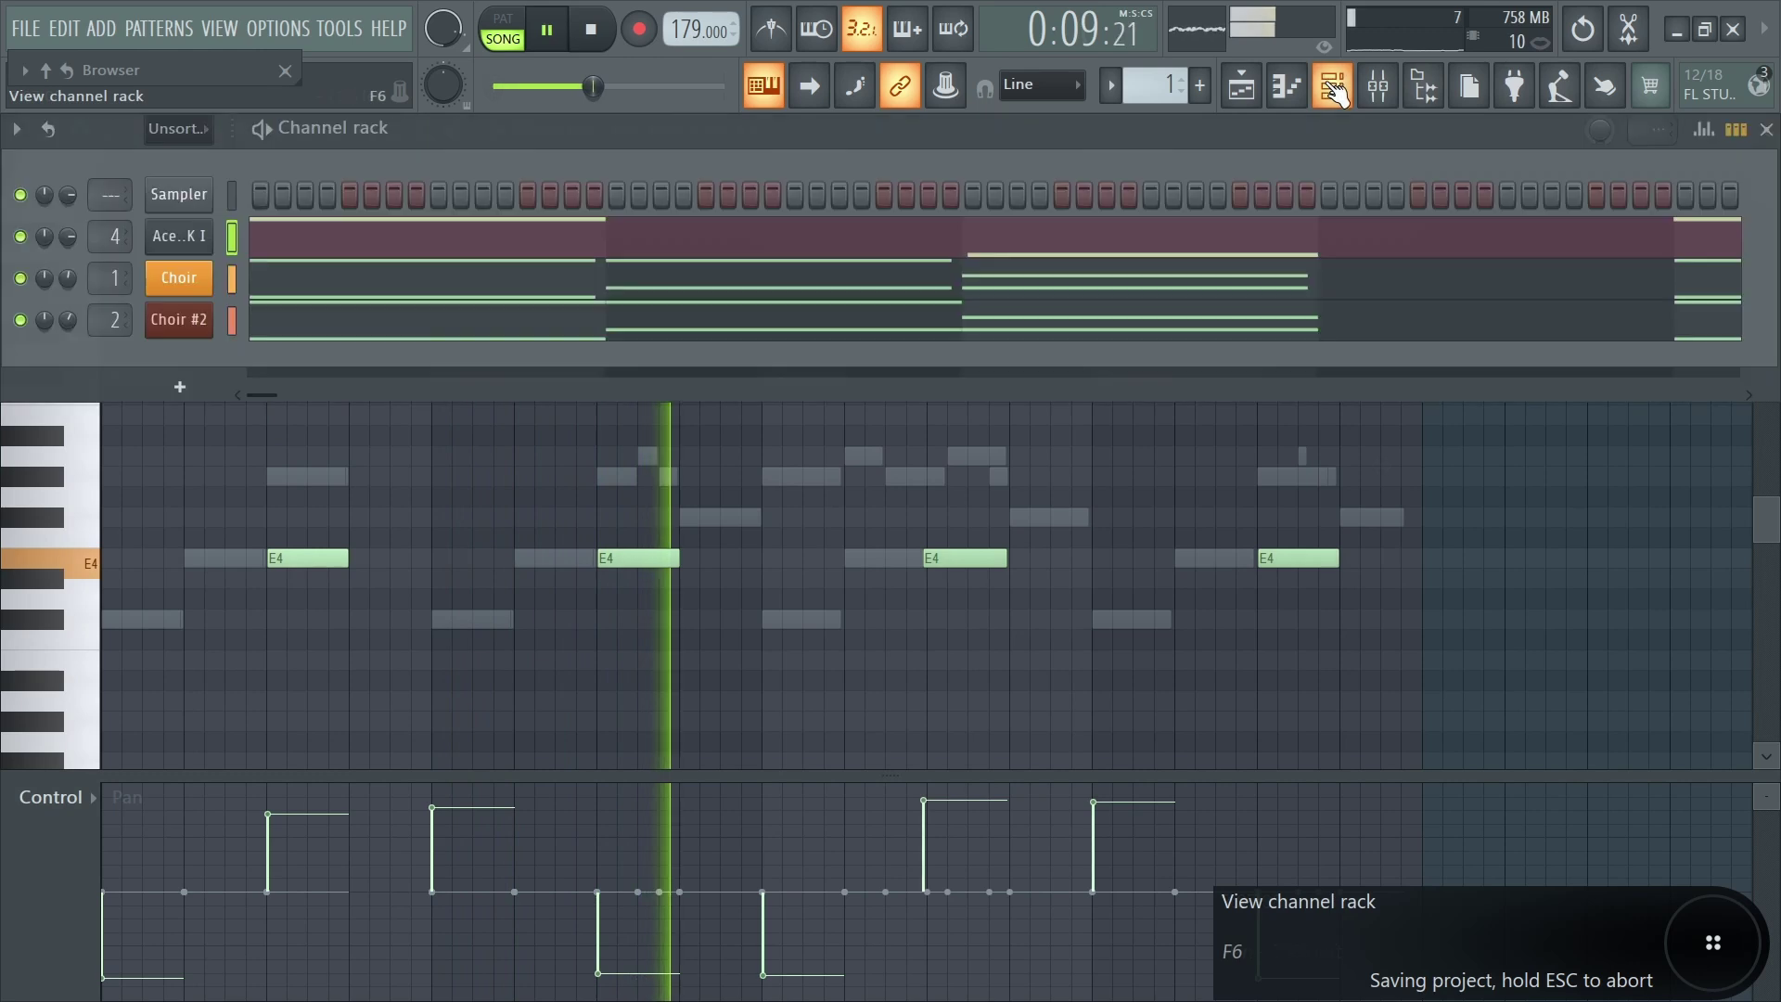
{"action": "key", "text": "space"}
{"action": "left_click", "coordinate": [278, 265]}
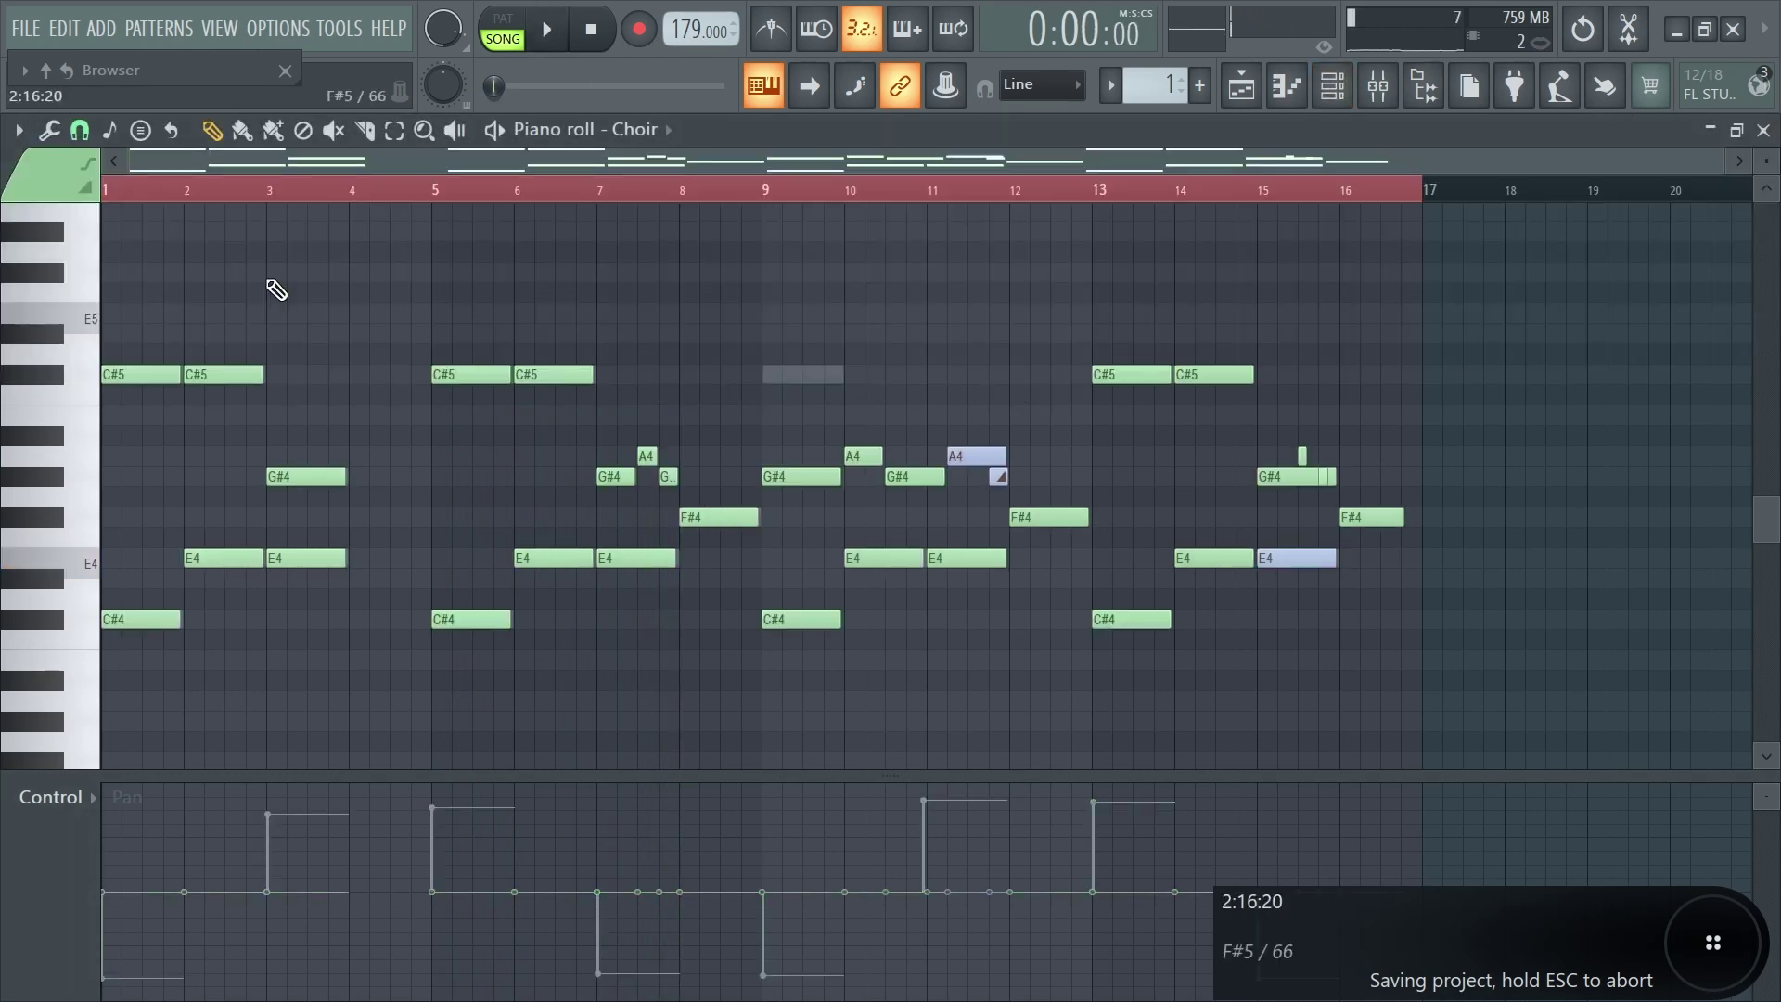
{"action": "key", "text": "ctrl+a"}
{"action": "key", "text": "alt+r"}
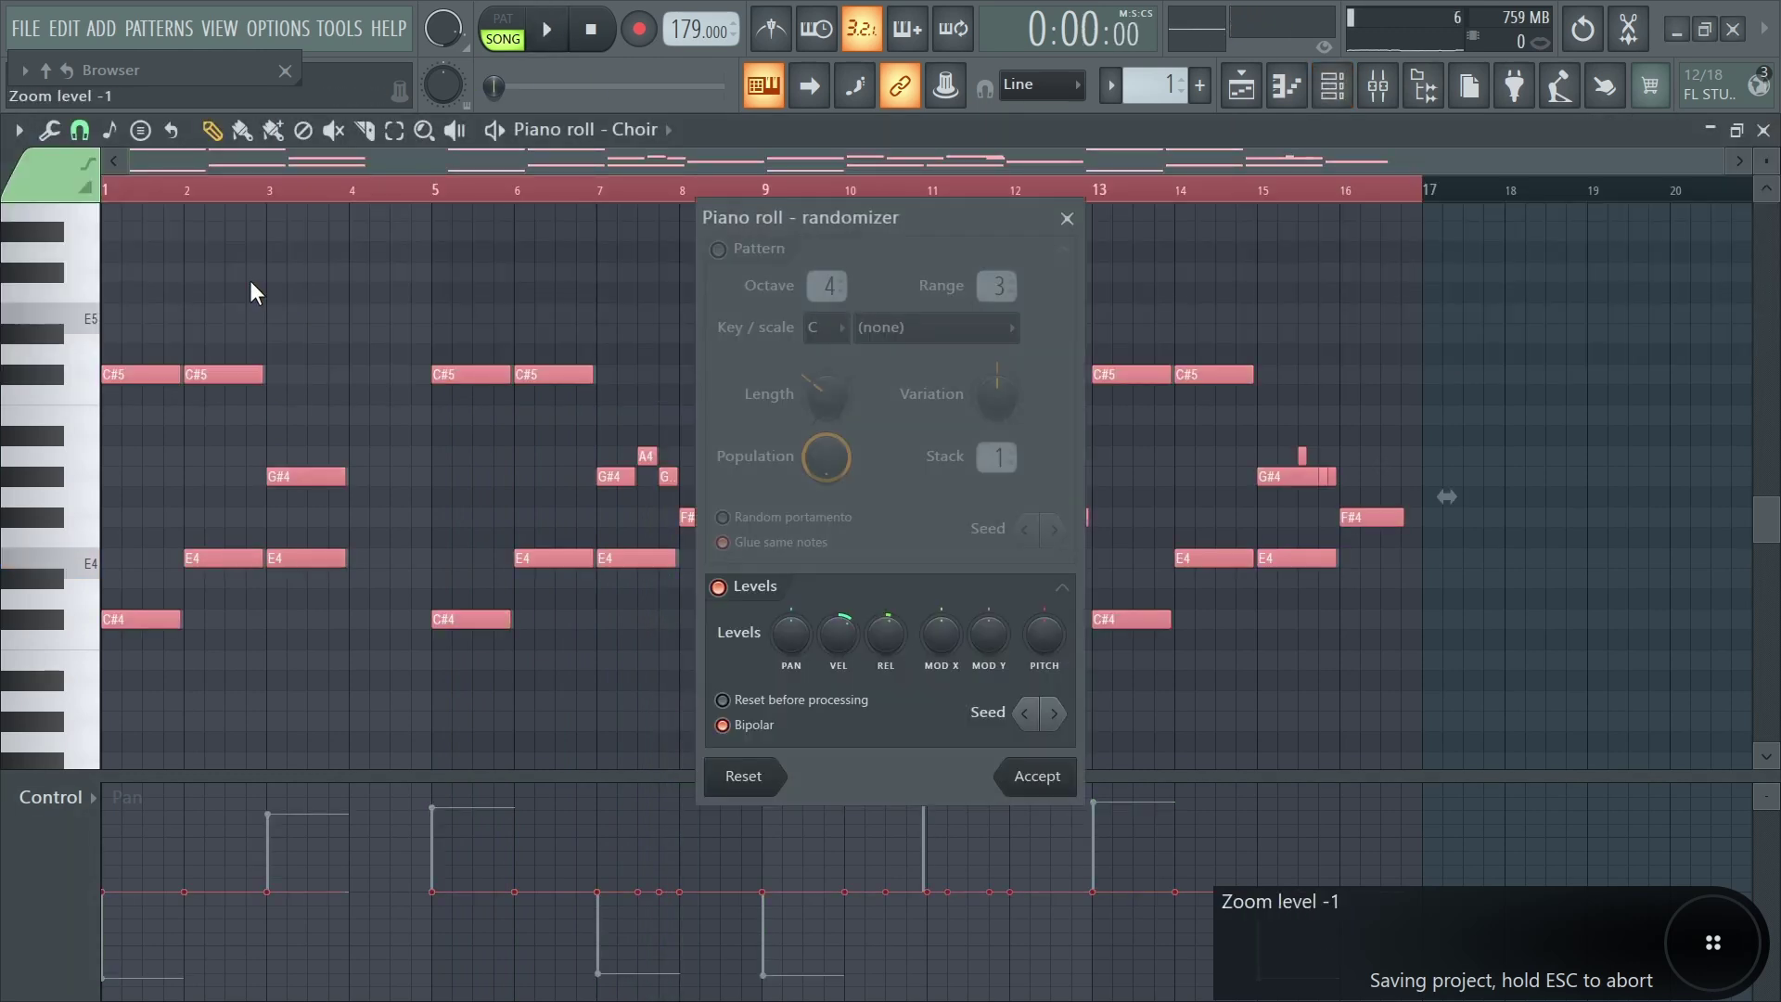
{"action": "left_click", "coordinate": [1055, 786]}
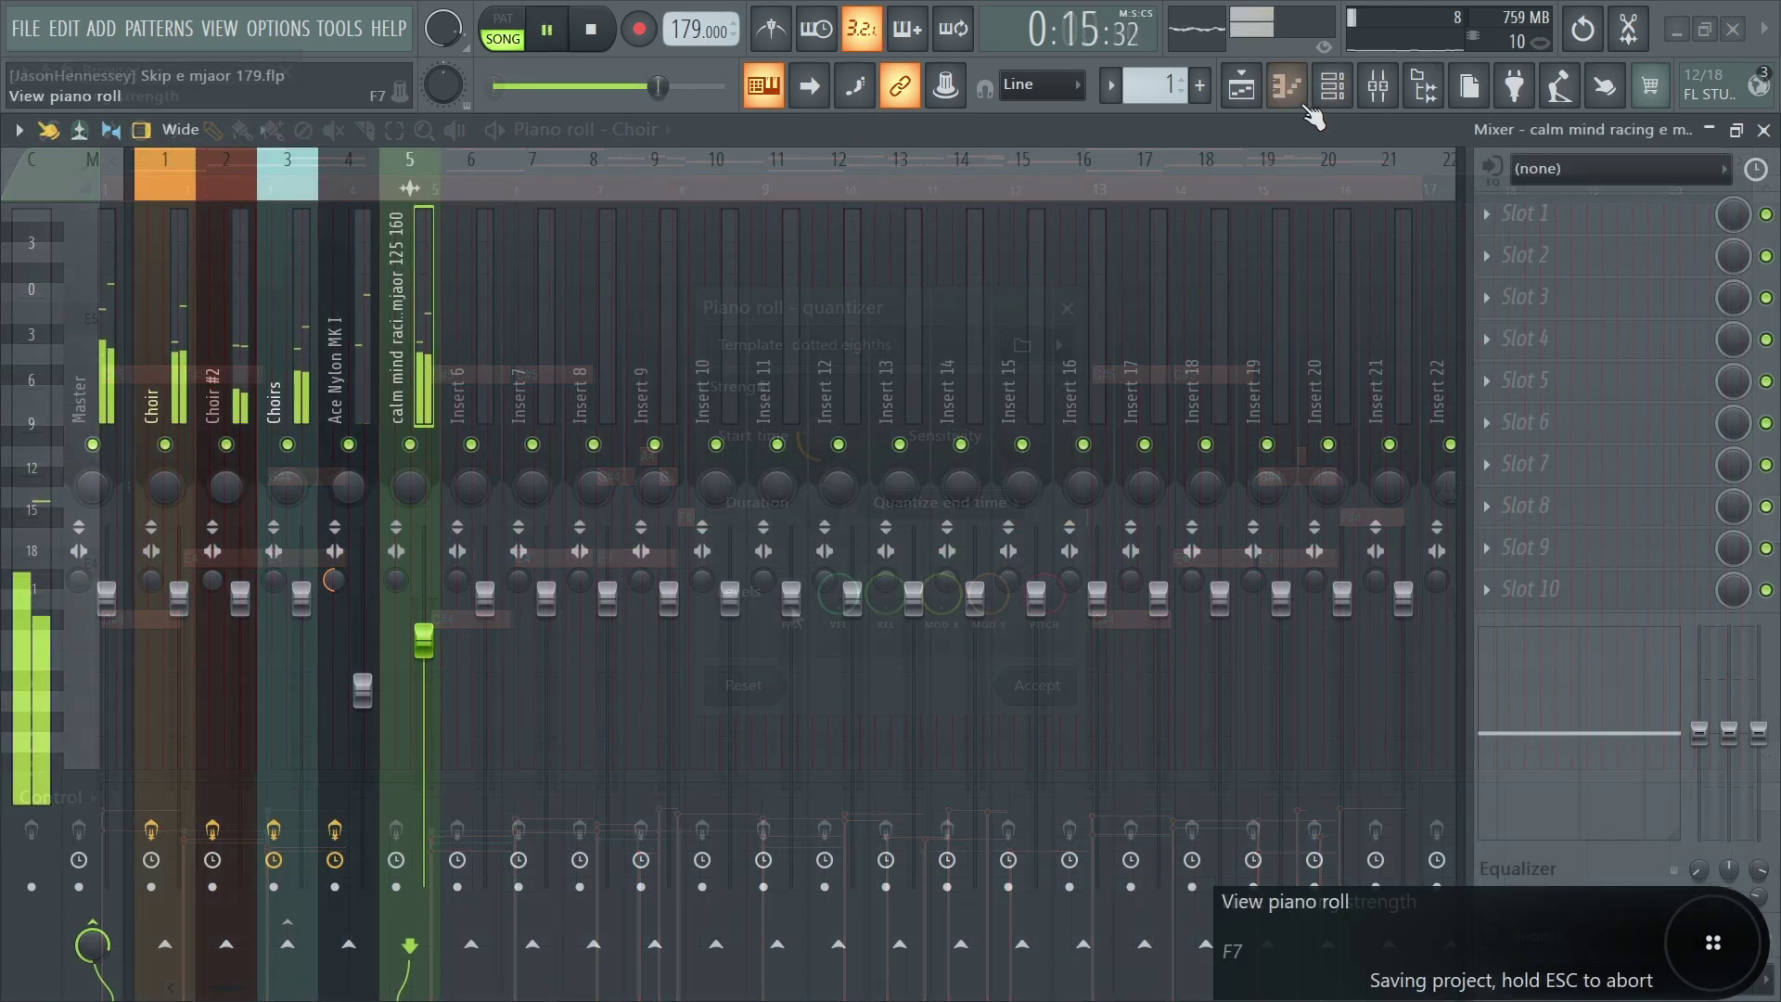
{"action": "left_click", "coordinate": [1241, 85]}
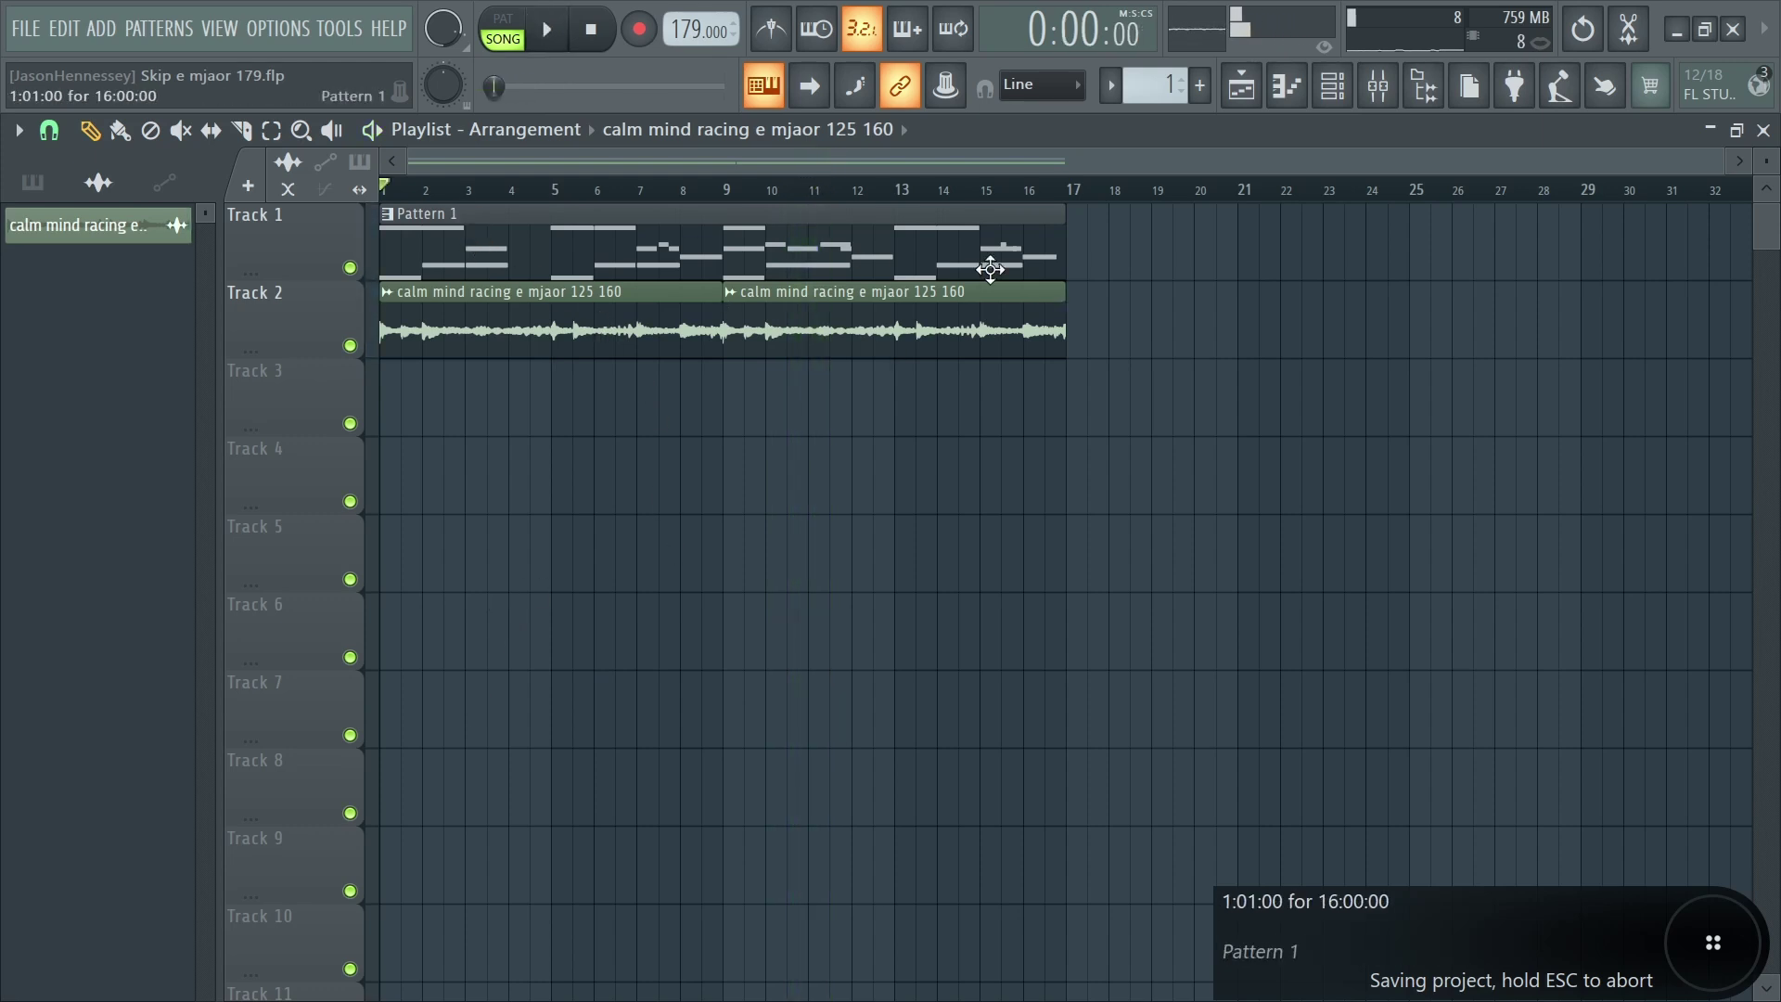
{"action": "left_click", "coordinate": [1332, 86]}
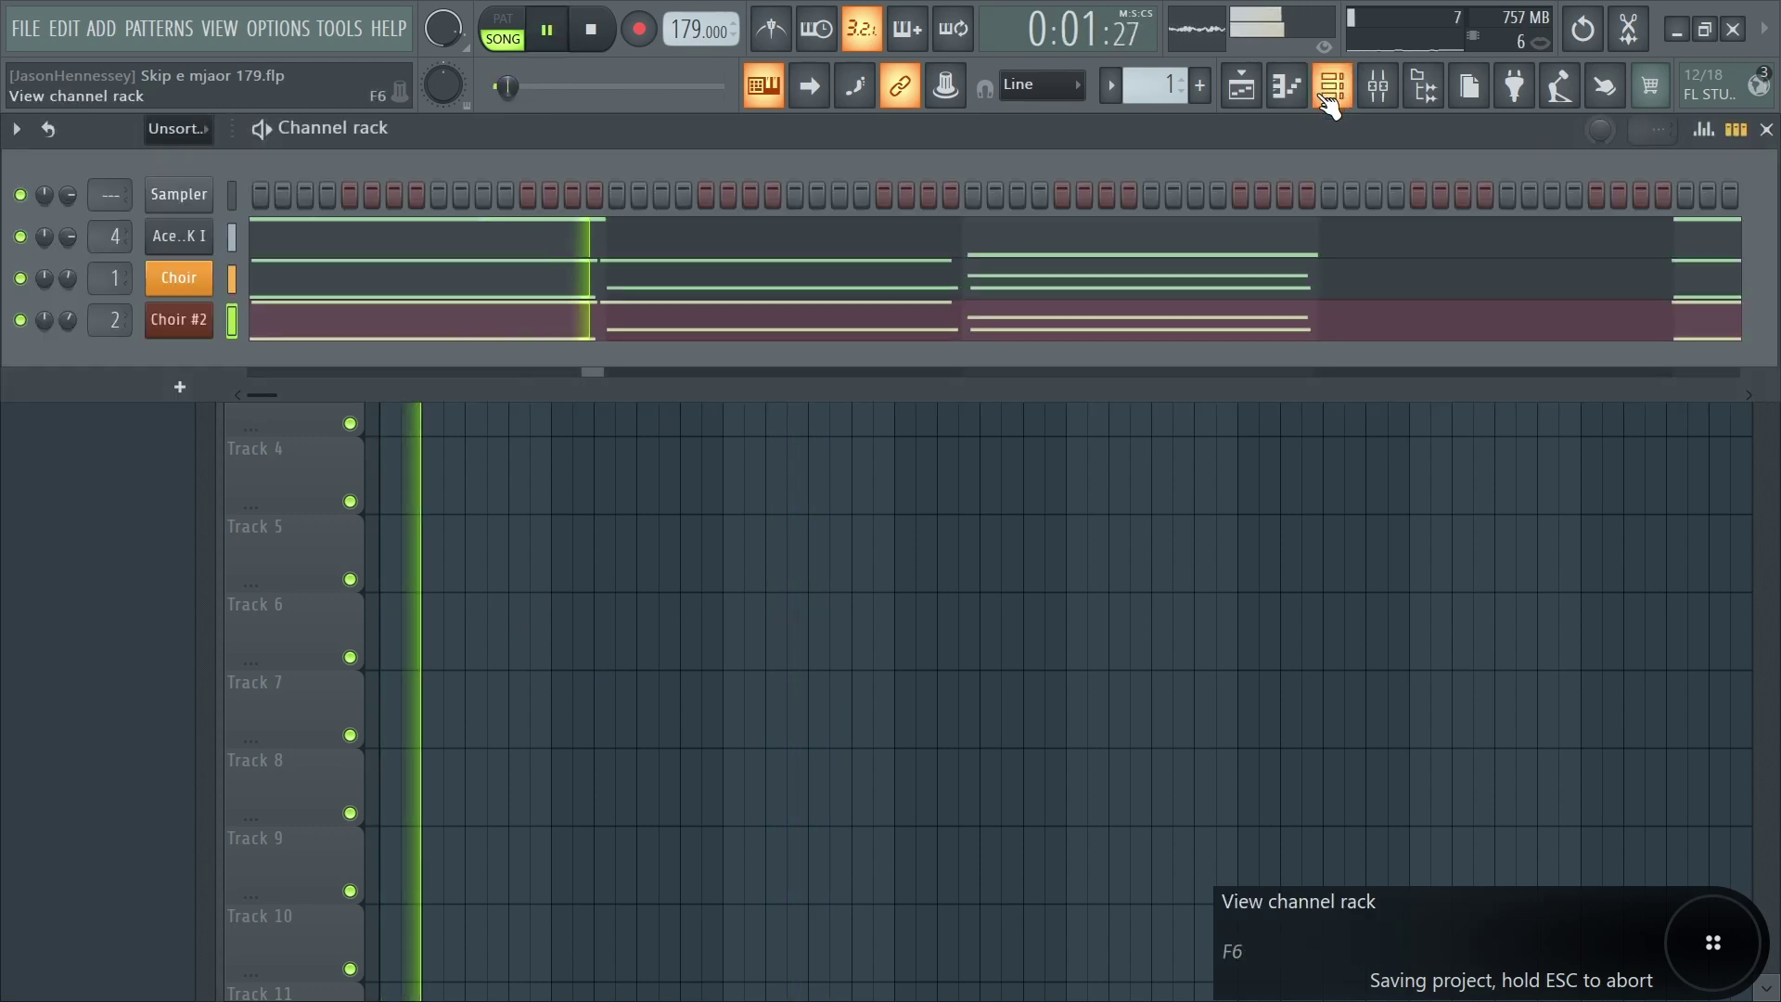
{"action": "left_click", "coordinate": [1206, 610]}
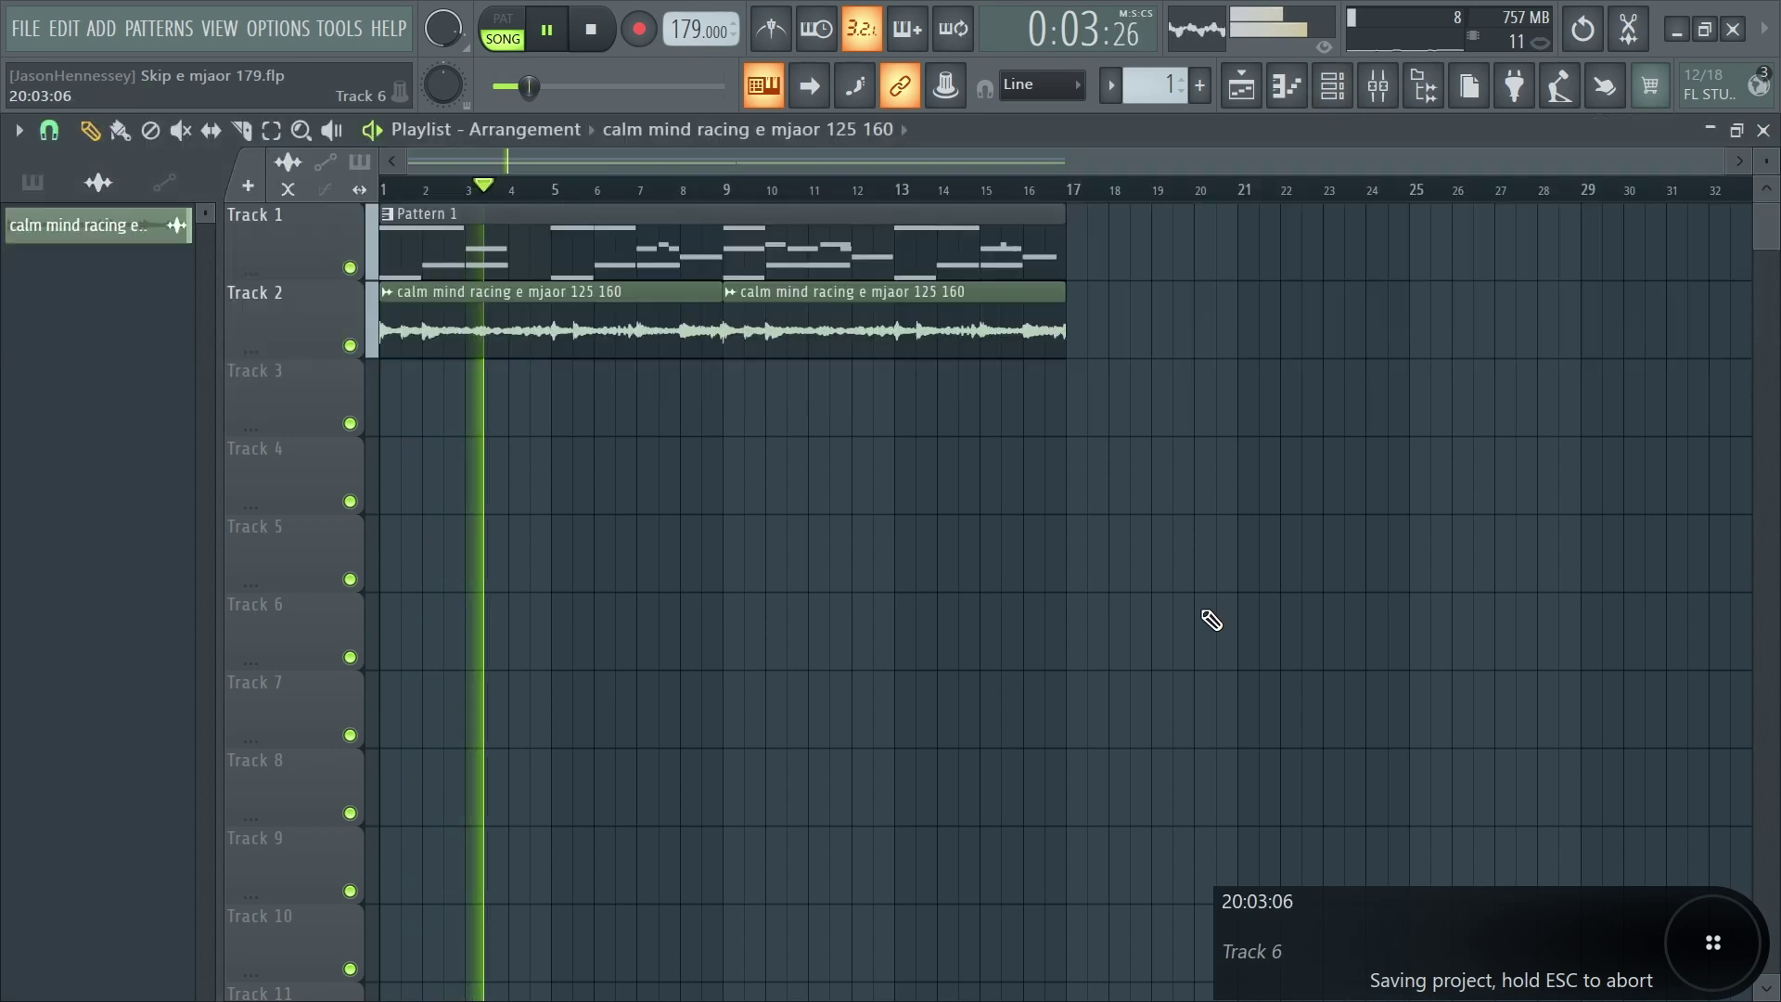
Clone the empty Sampler channel four times to make Sampler #2 through Sampler #5.
{"action": "left_click", "coordinate": [1330, 93]}
{"action": "right_click", "coordinate": [185, 194]}
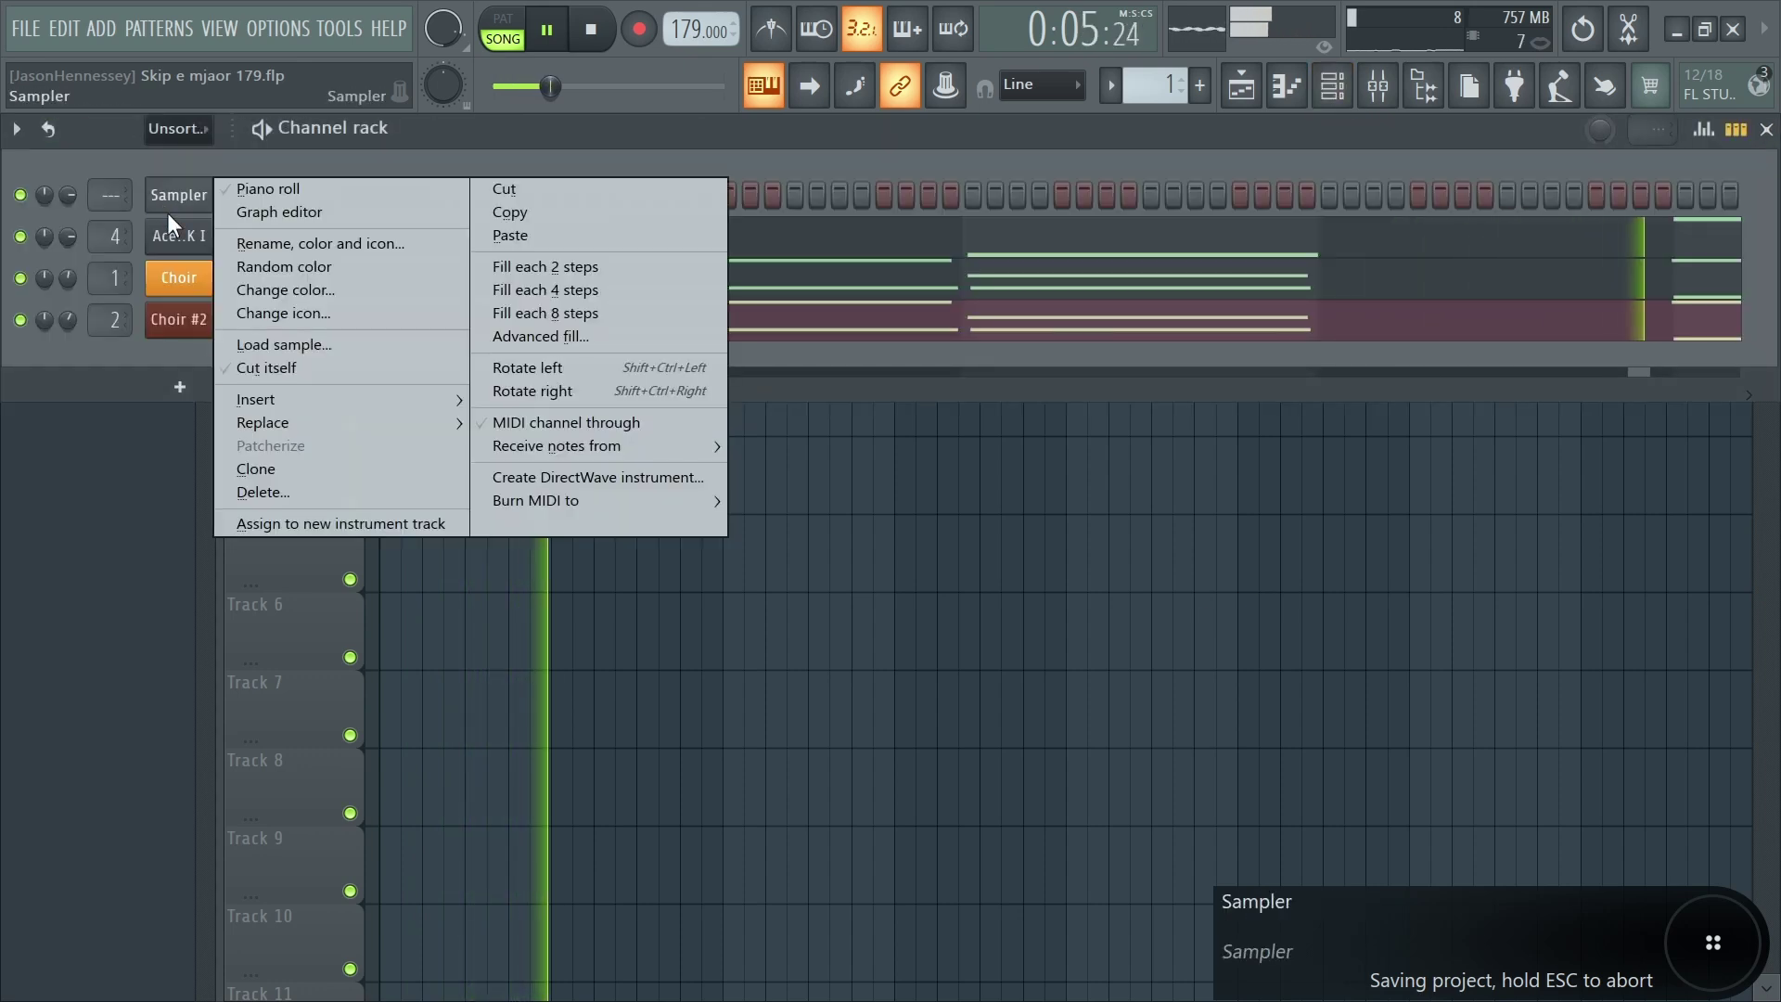
{"action": "left_click", "coordinate": [253, 469]}
{"action": "right_click", "coordinate": [221, 234]}
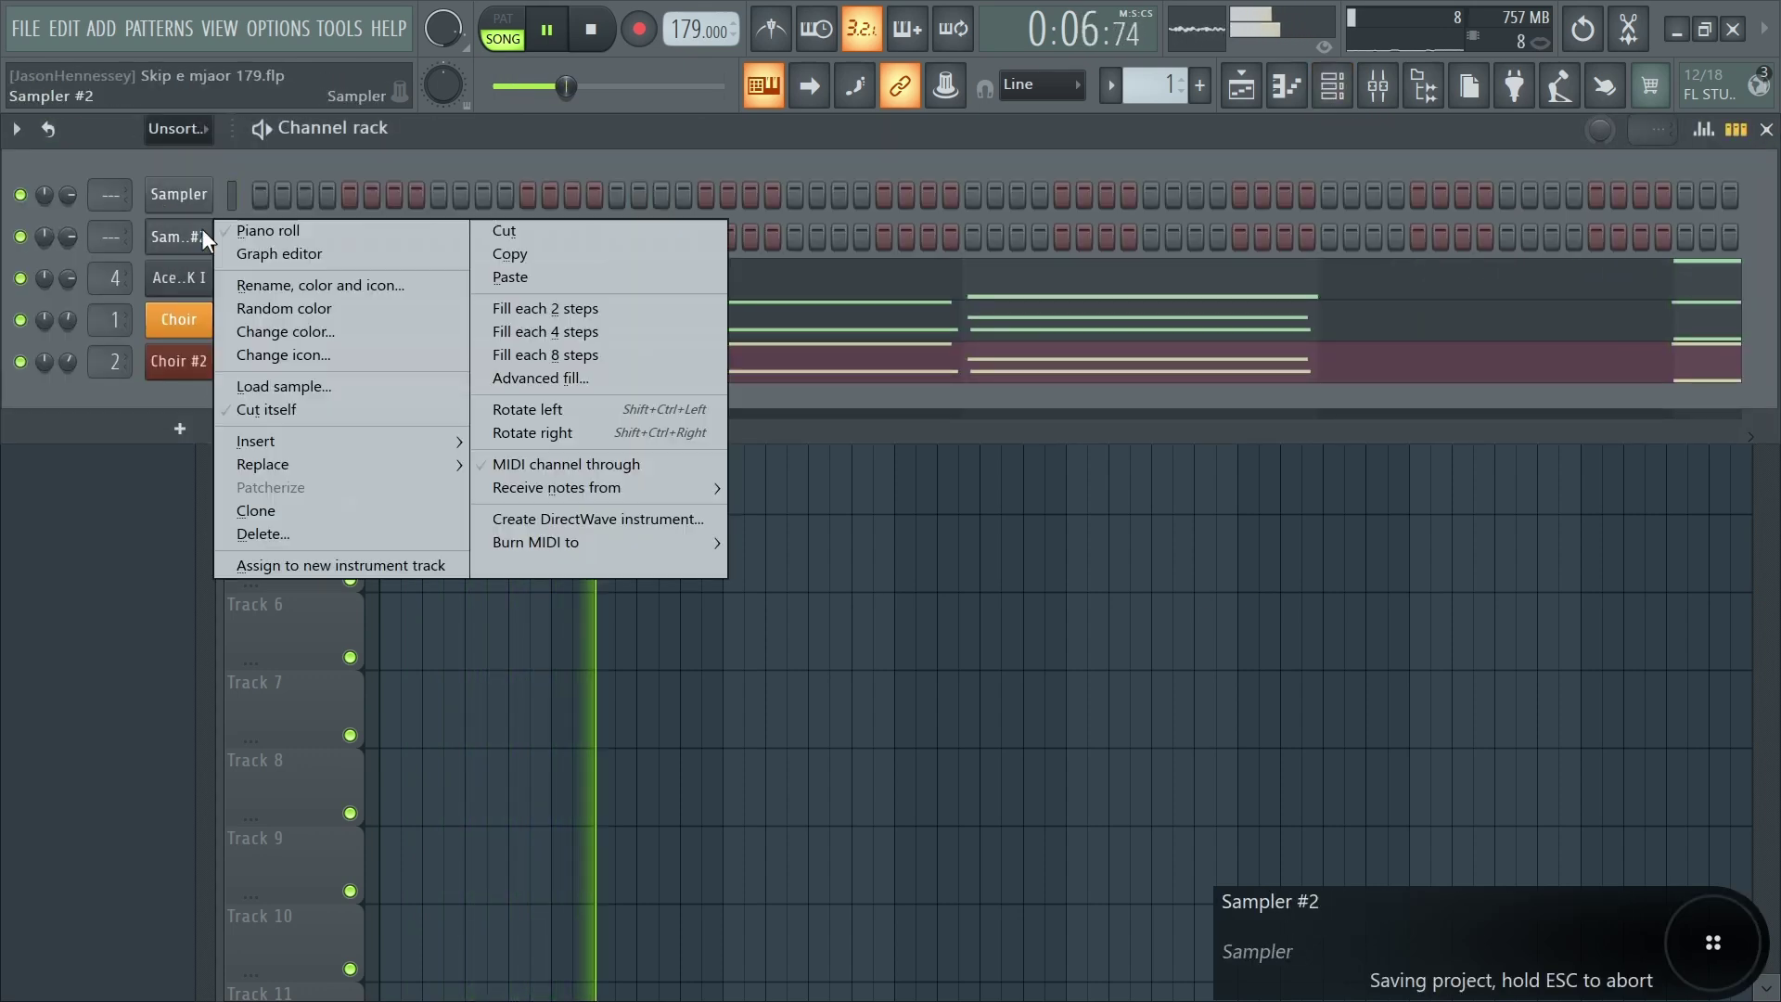
{"action": "left_click", "coordinate": [267, 538]}
{"action": "right_click", "coordinate": [213, 276]}
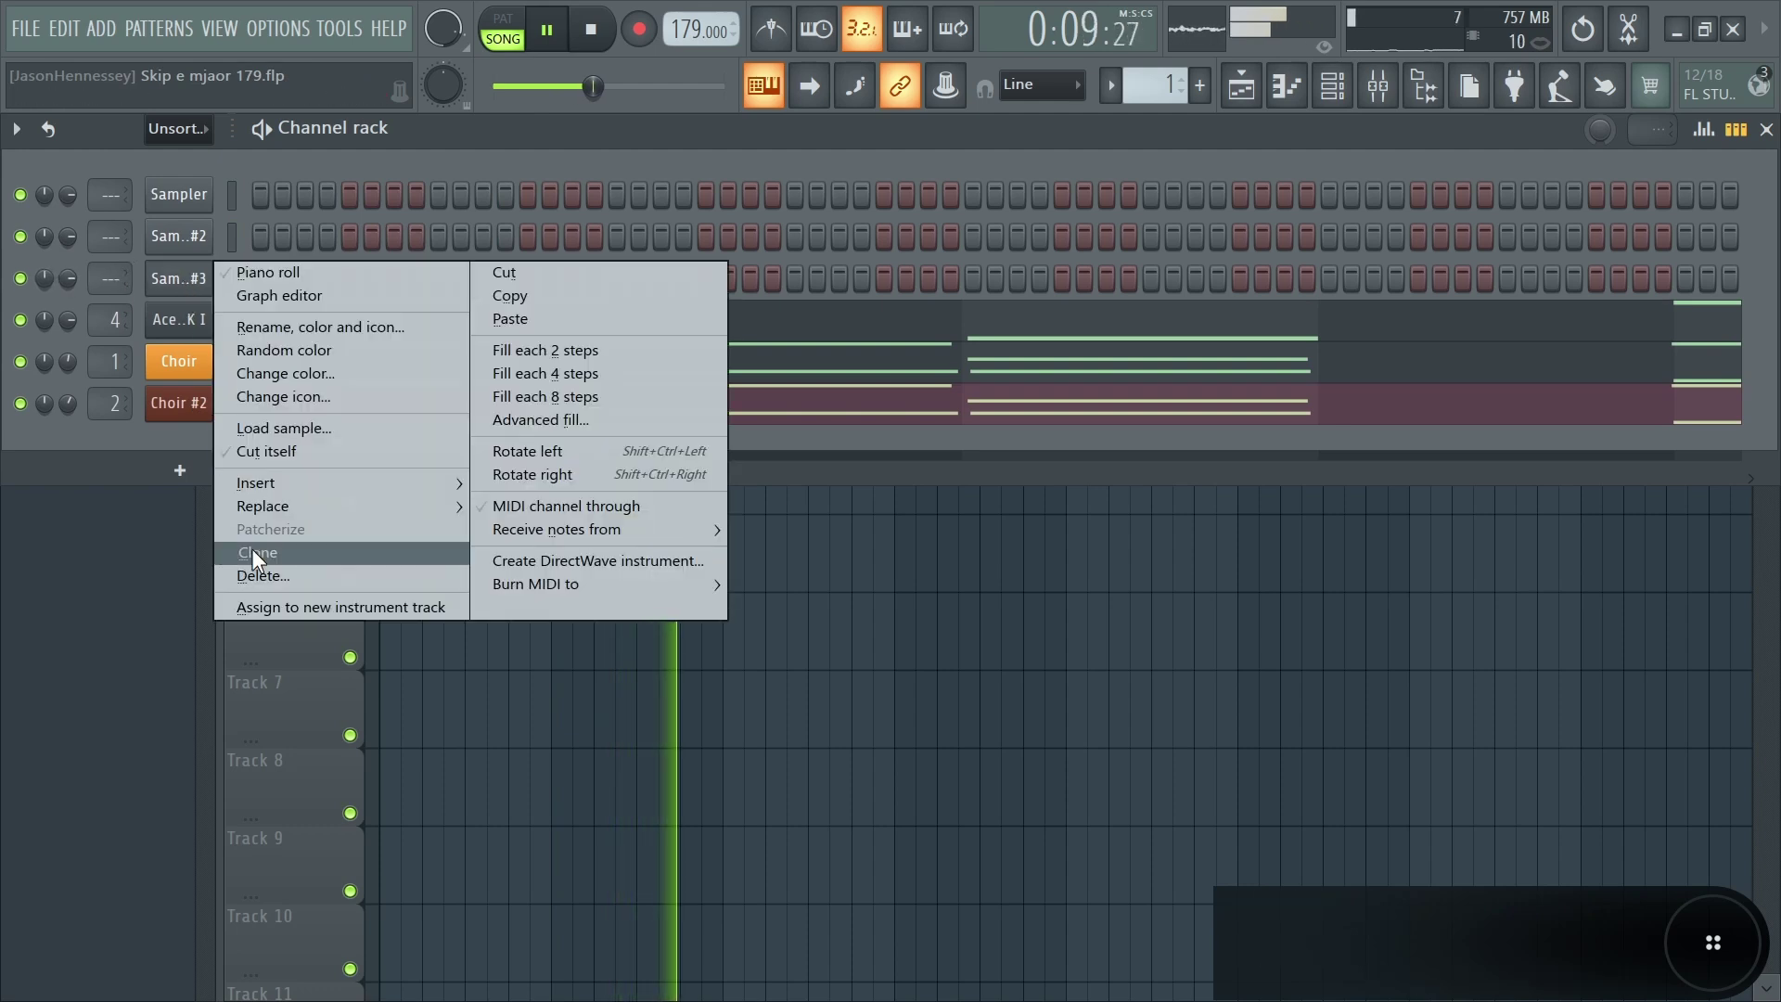
{"action": "left_click", "coordinate": [252, 550]}
{"action": "right_click", "coordinate": [215, 319]}
{"action": "left_click", "coordinate": [274, 600]}
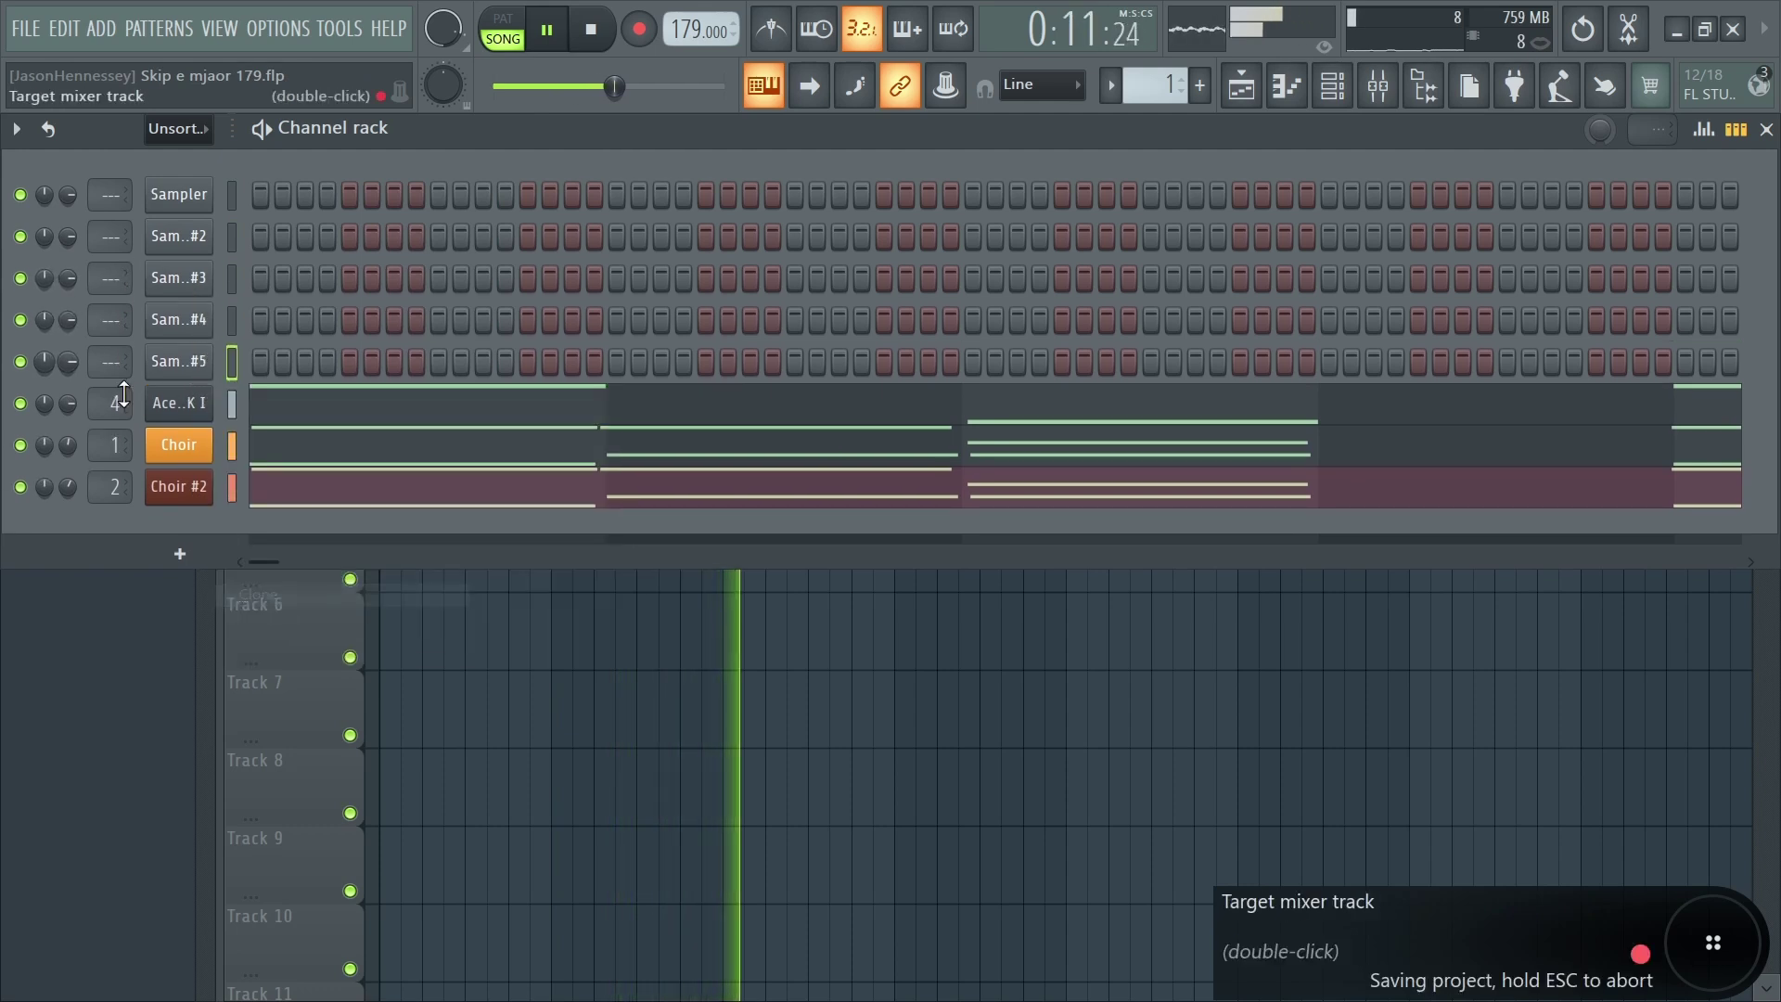
Copy the Ace Nylon MK I, Choir and Choir #2 notes into the Sampler, Sampler #2 and Sampler #3 channels.
{"action": "left_click_drag", "start_coordinate": [226, 406], "coordinate": [231, 504]}
{"action": "left_click", "coordinate": [228, 193]}
{"action": "key", "text": "ctrl+v"}
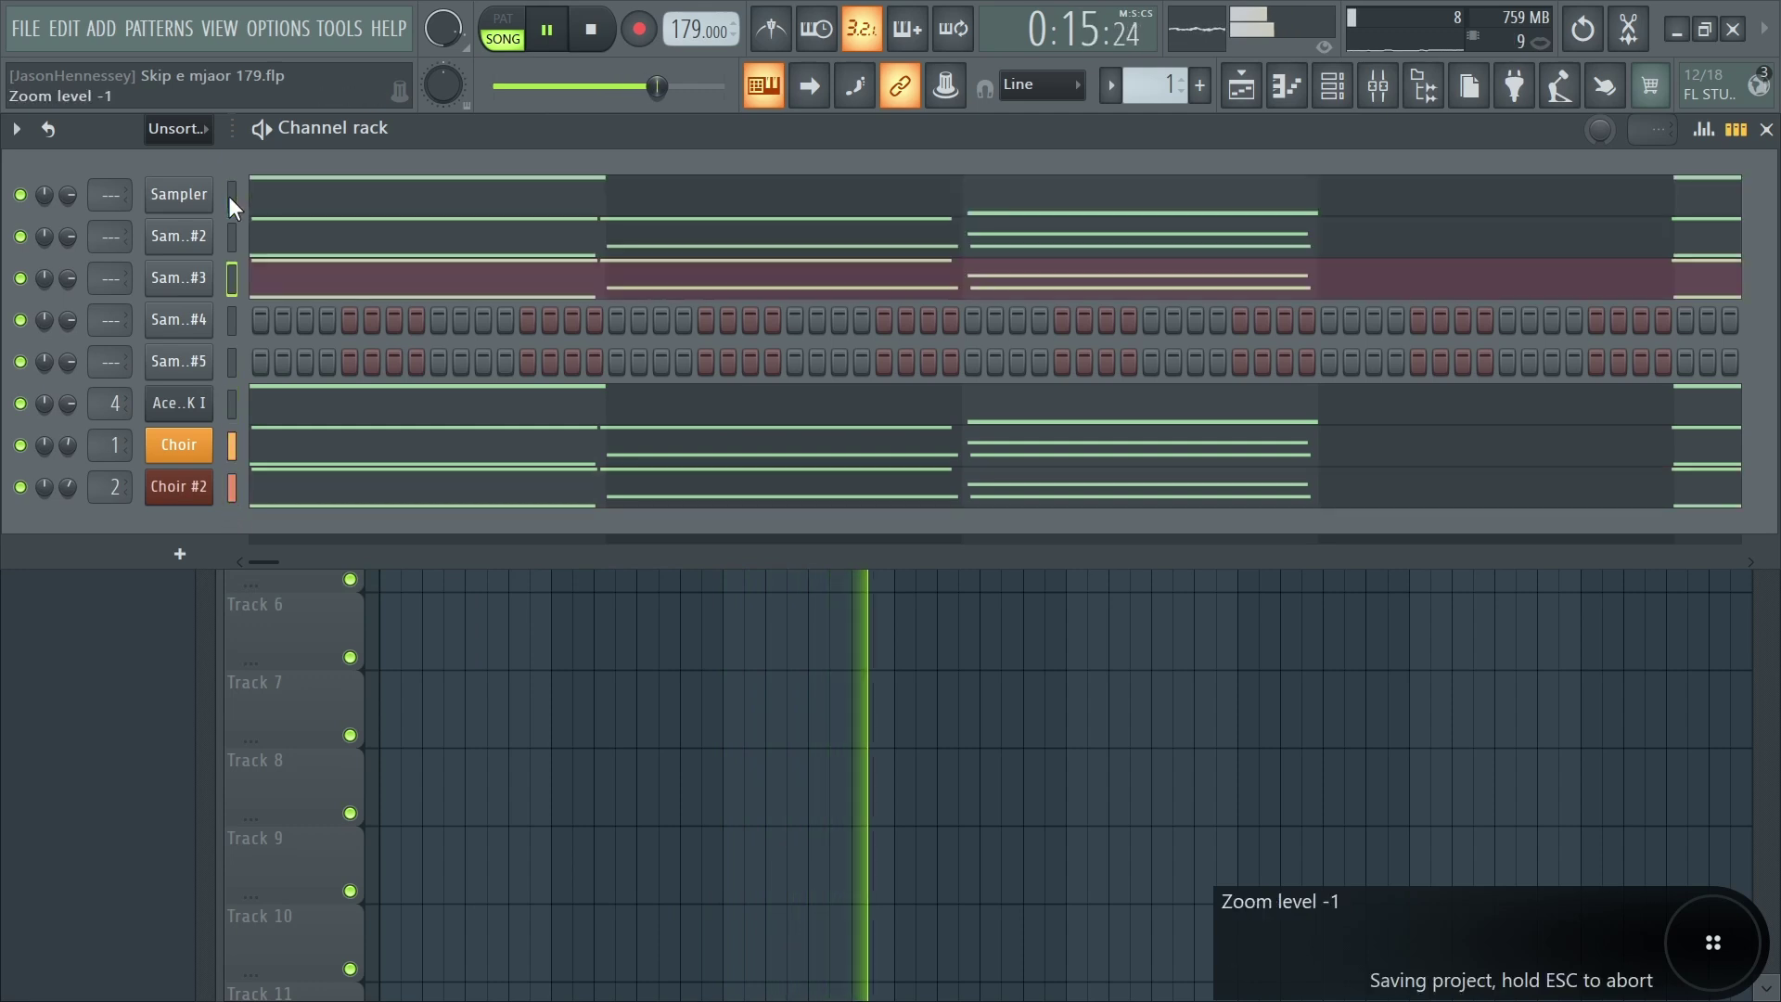
Clone the empty Sampler #5 channel and its copy to add Sampler #6 and Sampler #7.
{"action": "right_click", "coordinate": [171, 352]}
{"action": "left_click", "coordinate": [280, 631]}
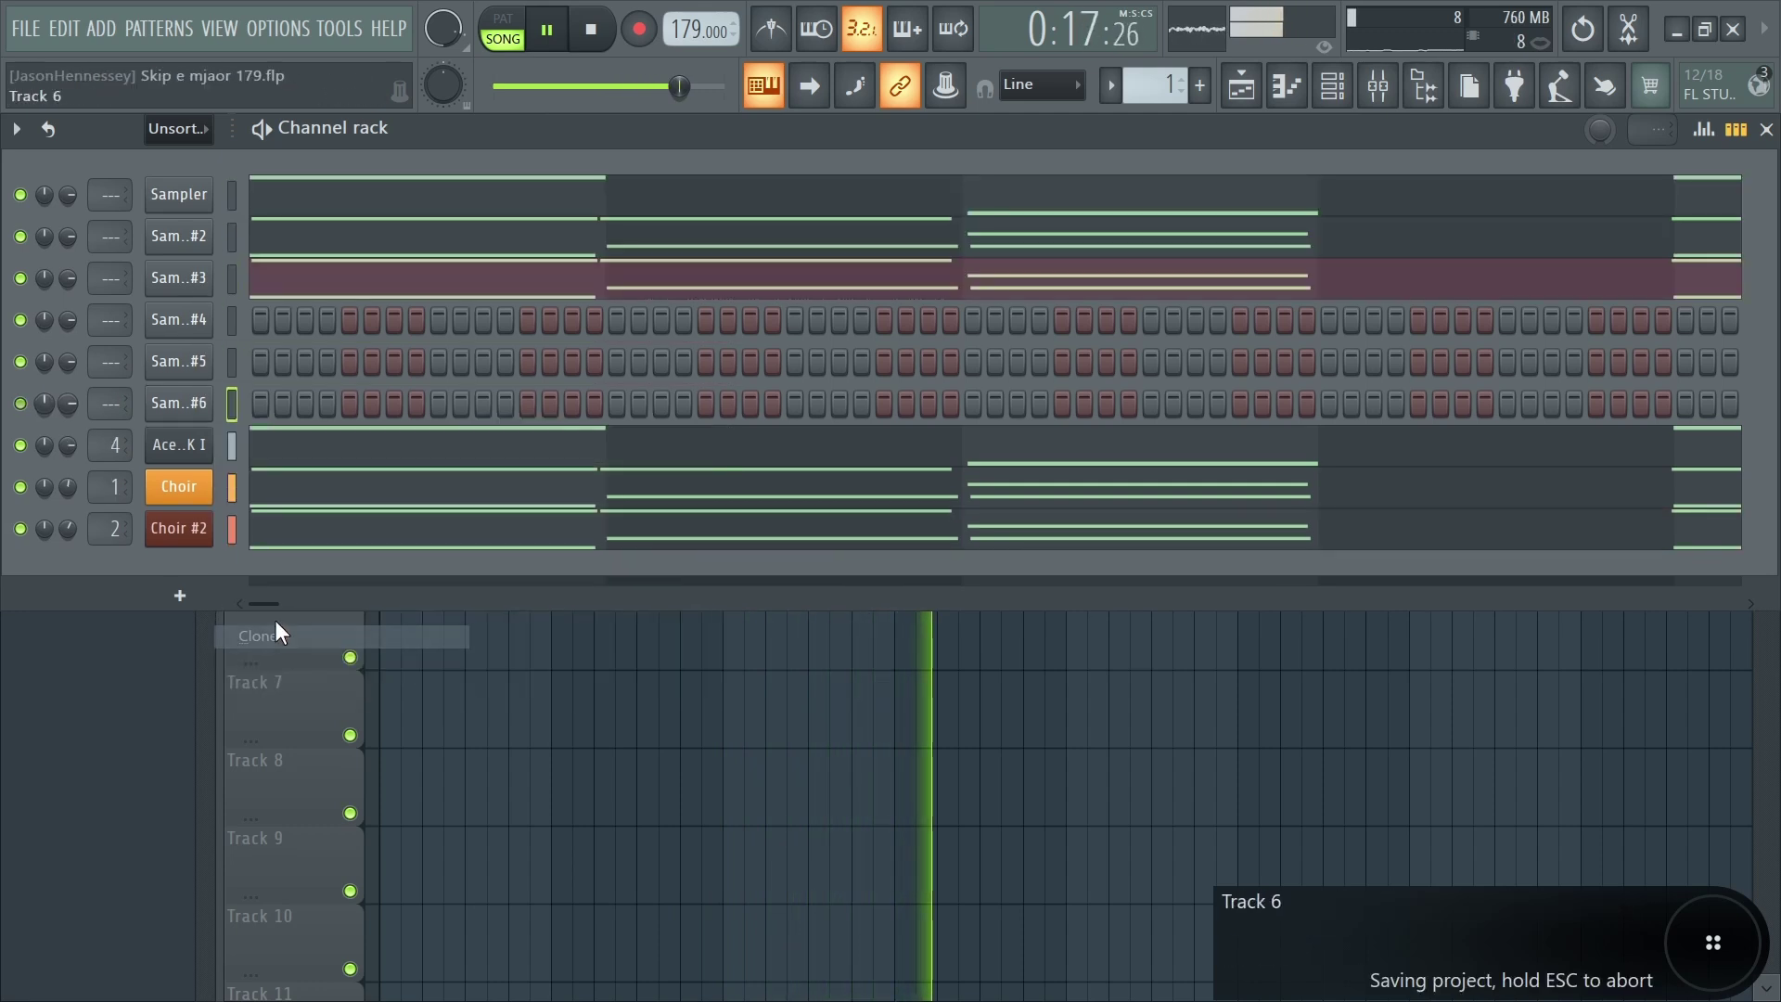
{"action": "right_click", "coordinate": [176, 404]}
{"action": "left_click", "coordinate": [258, 677]}
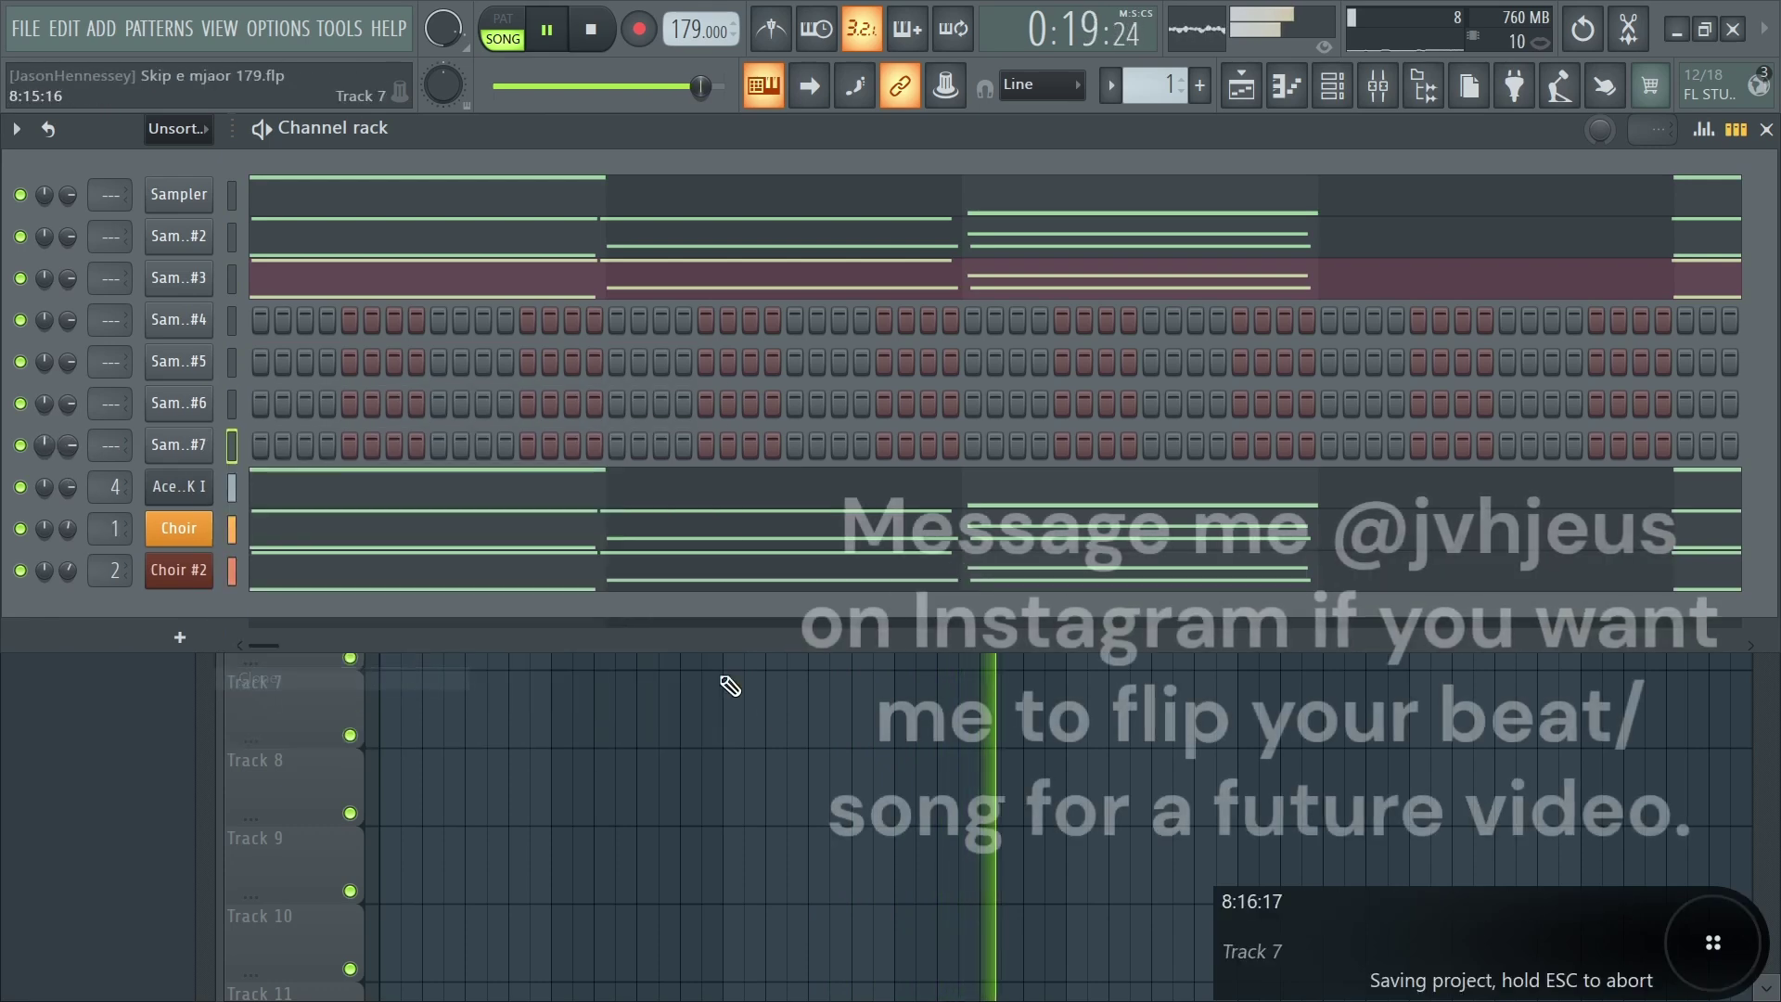
Route the Choirs, Ace Nylon MK I and calm mind racing mixer tracks to Insert 6.
{"action": "key", "text": "F5"}
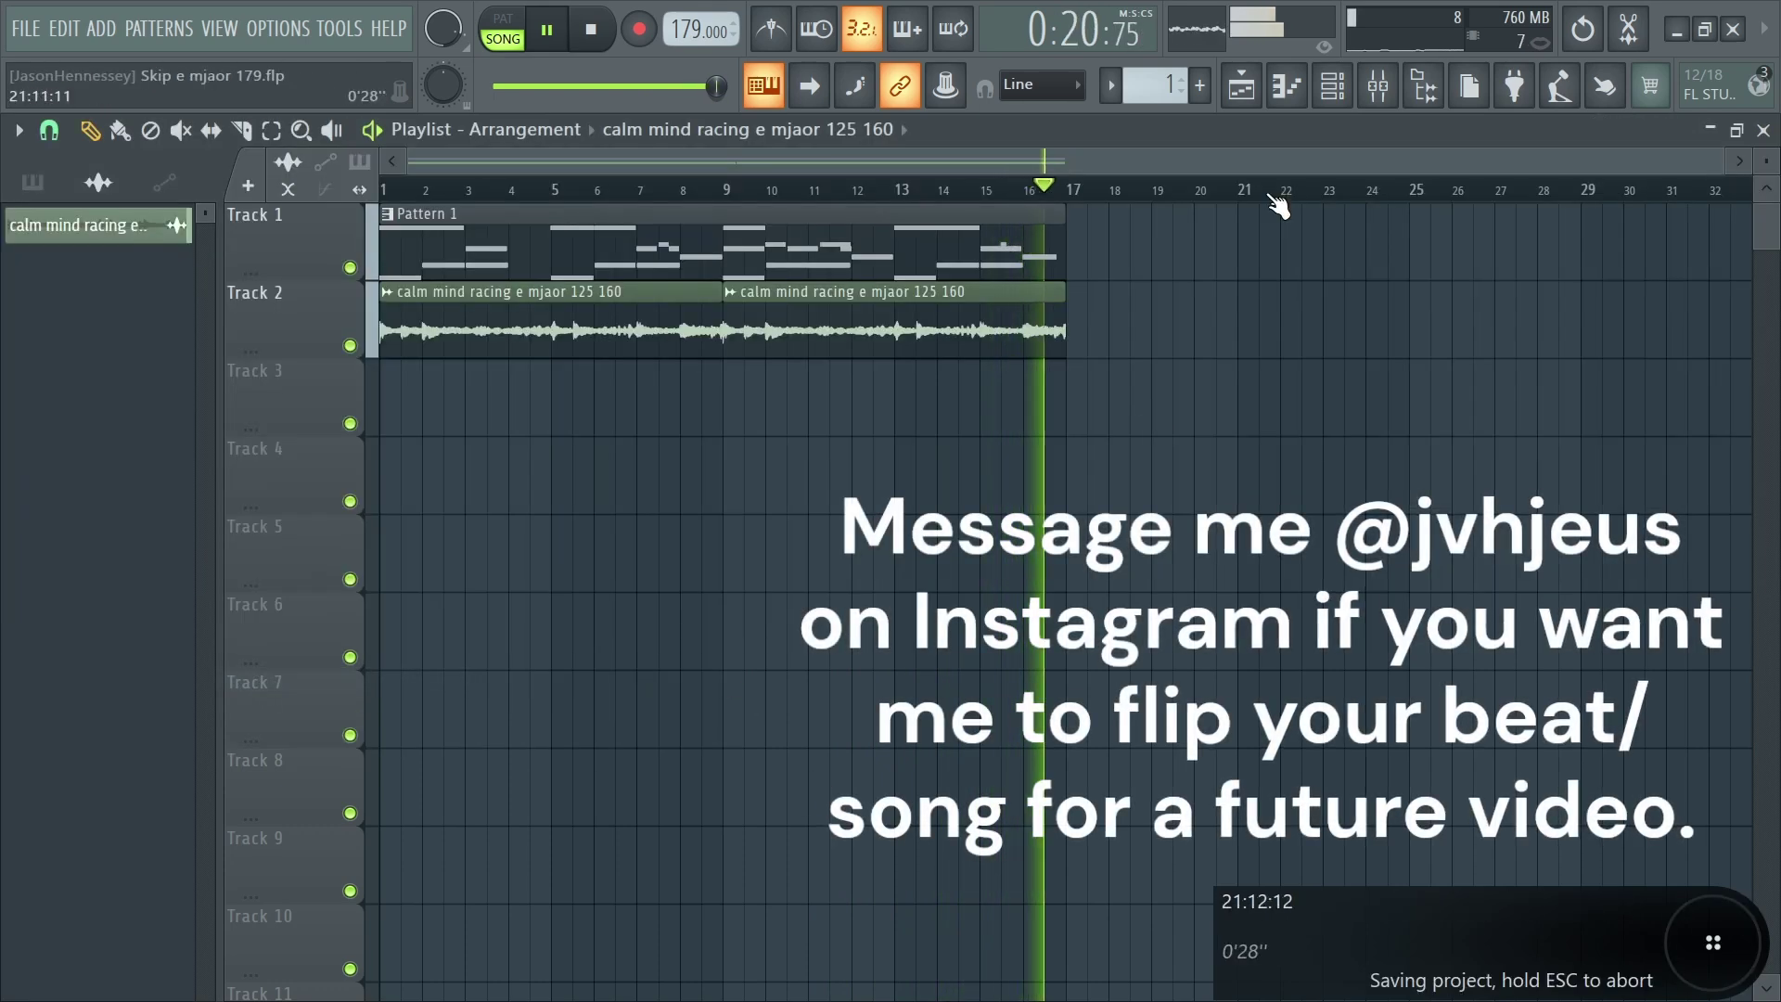
{"action": "left_click", "coordinate": [1379, 85]}
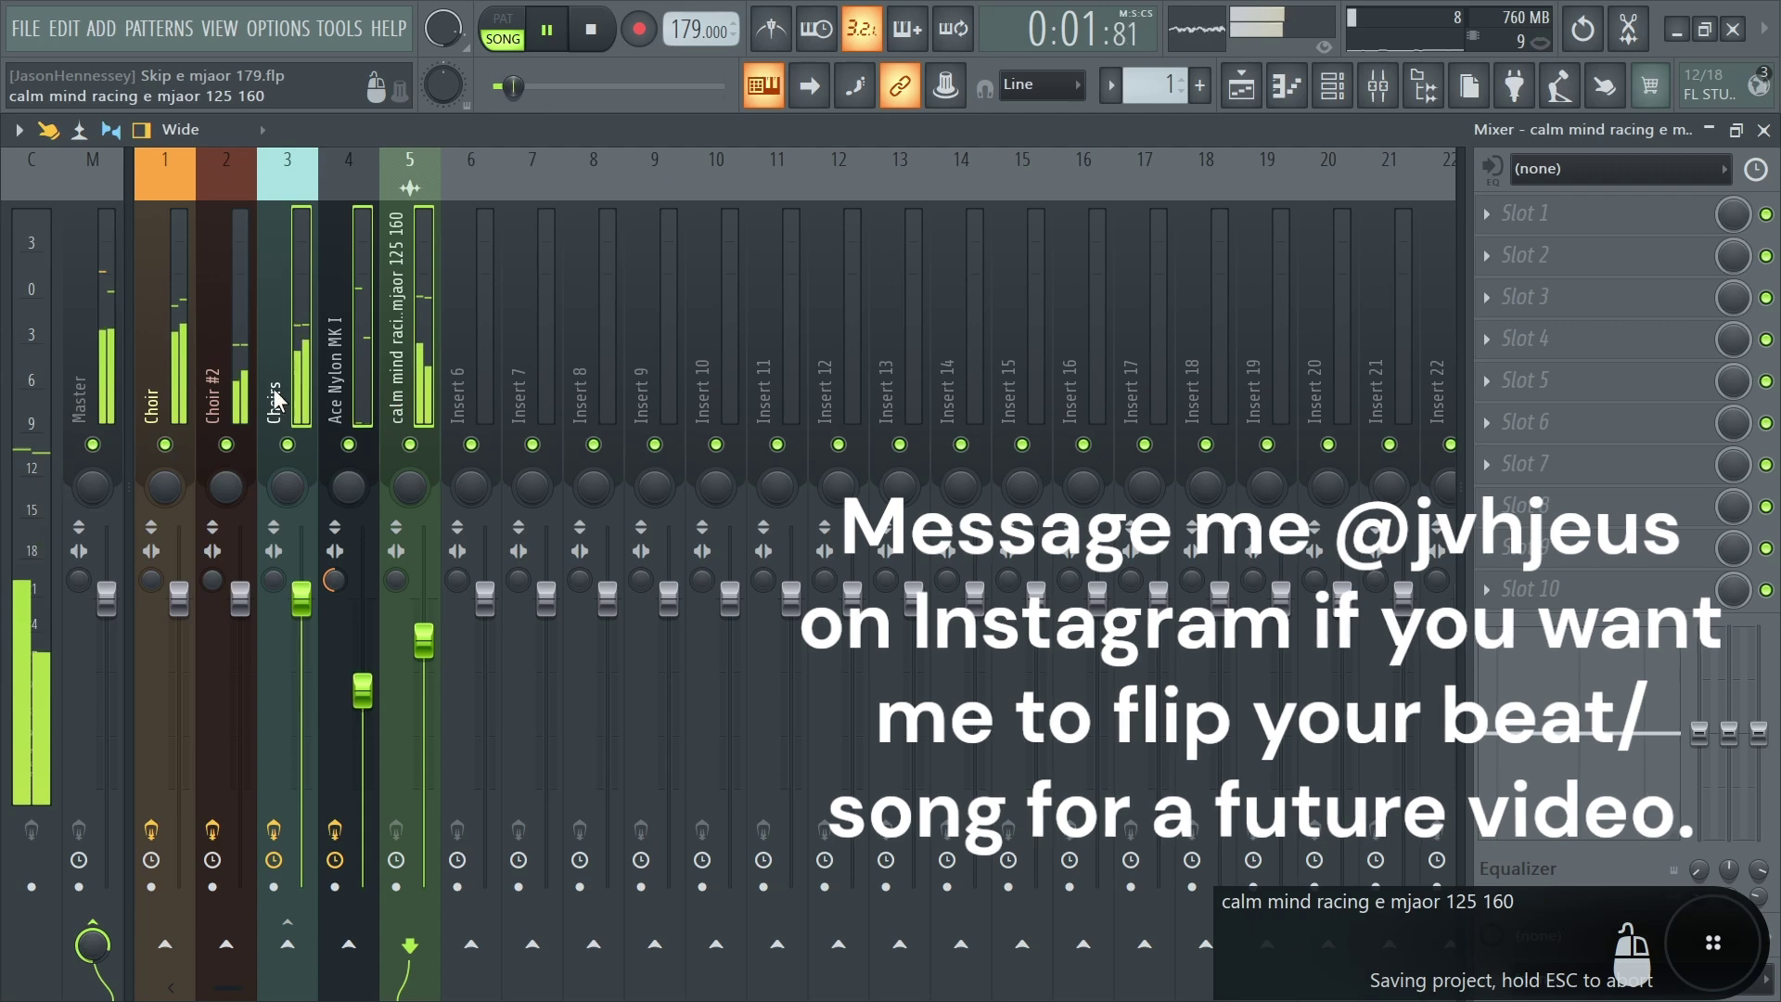
{"action": "left_click", "coordinate": [222, 399]}
{"action": "left_click", "coordinate": [291, 405]}
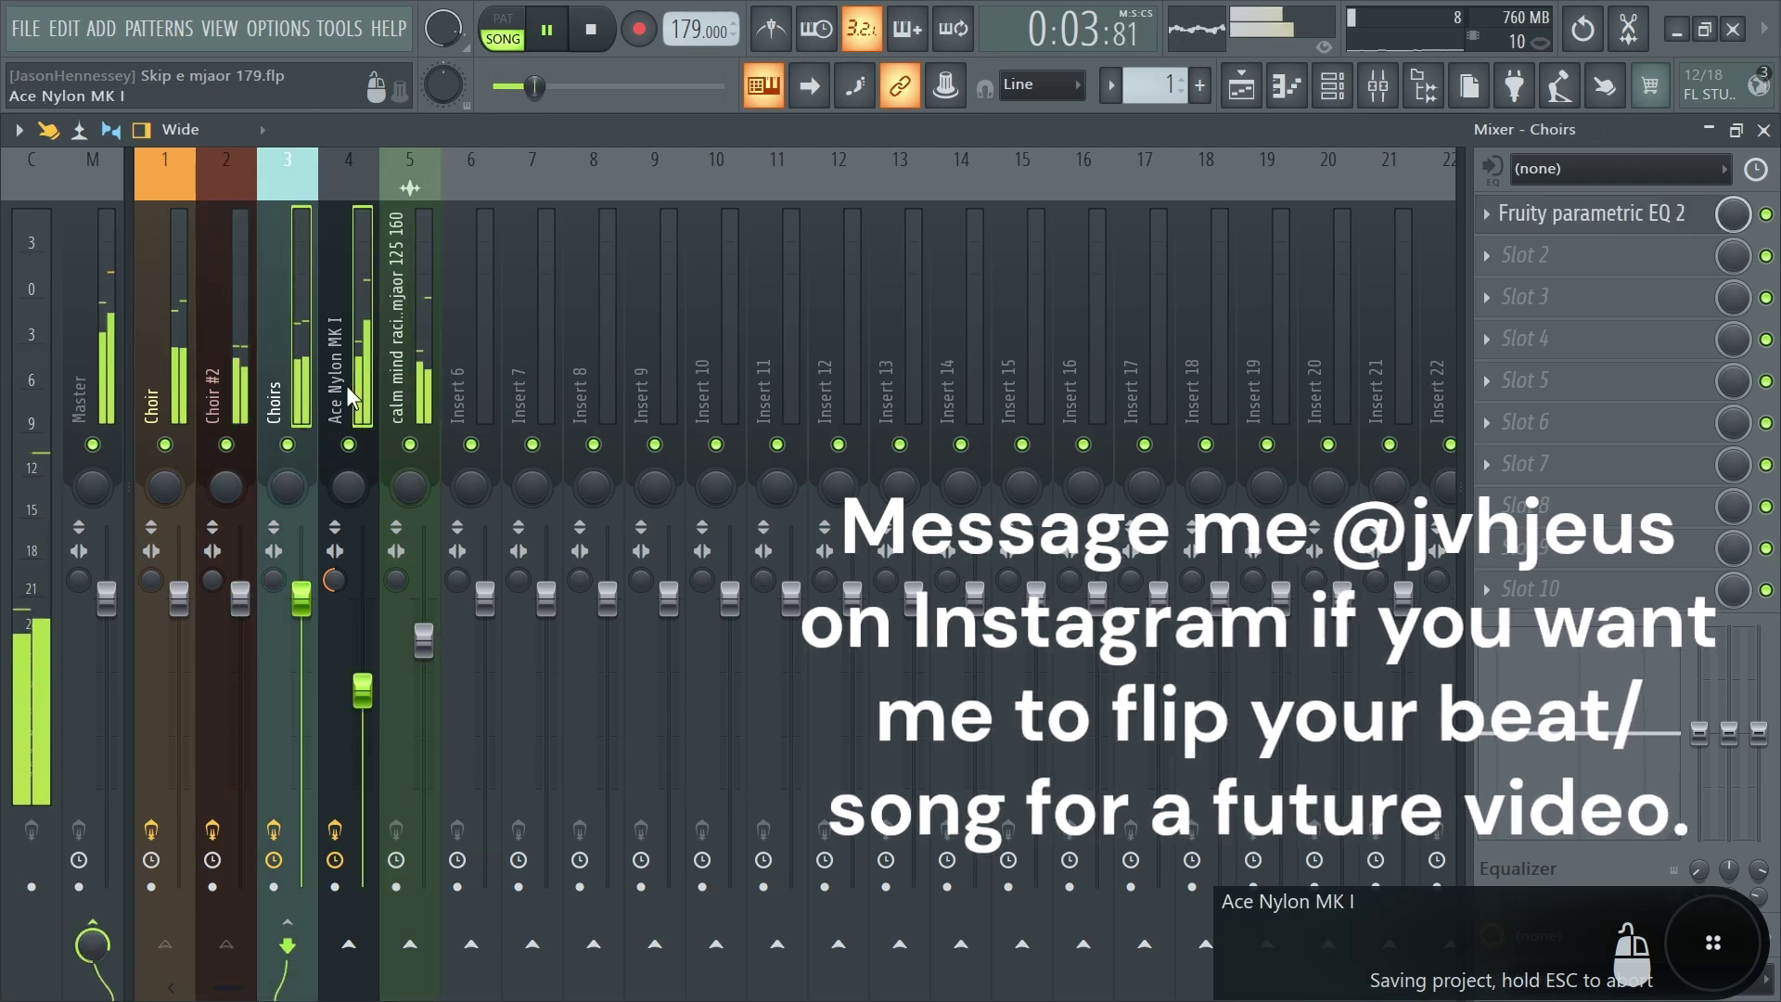
{"action": "left_click", "coordinate": [471, 943]}
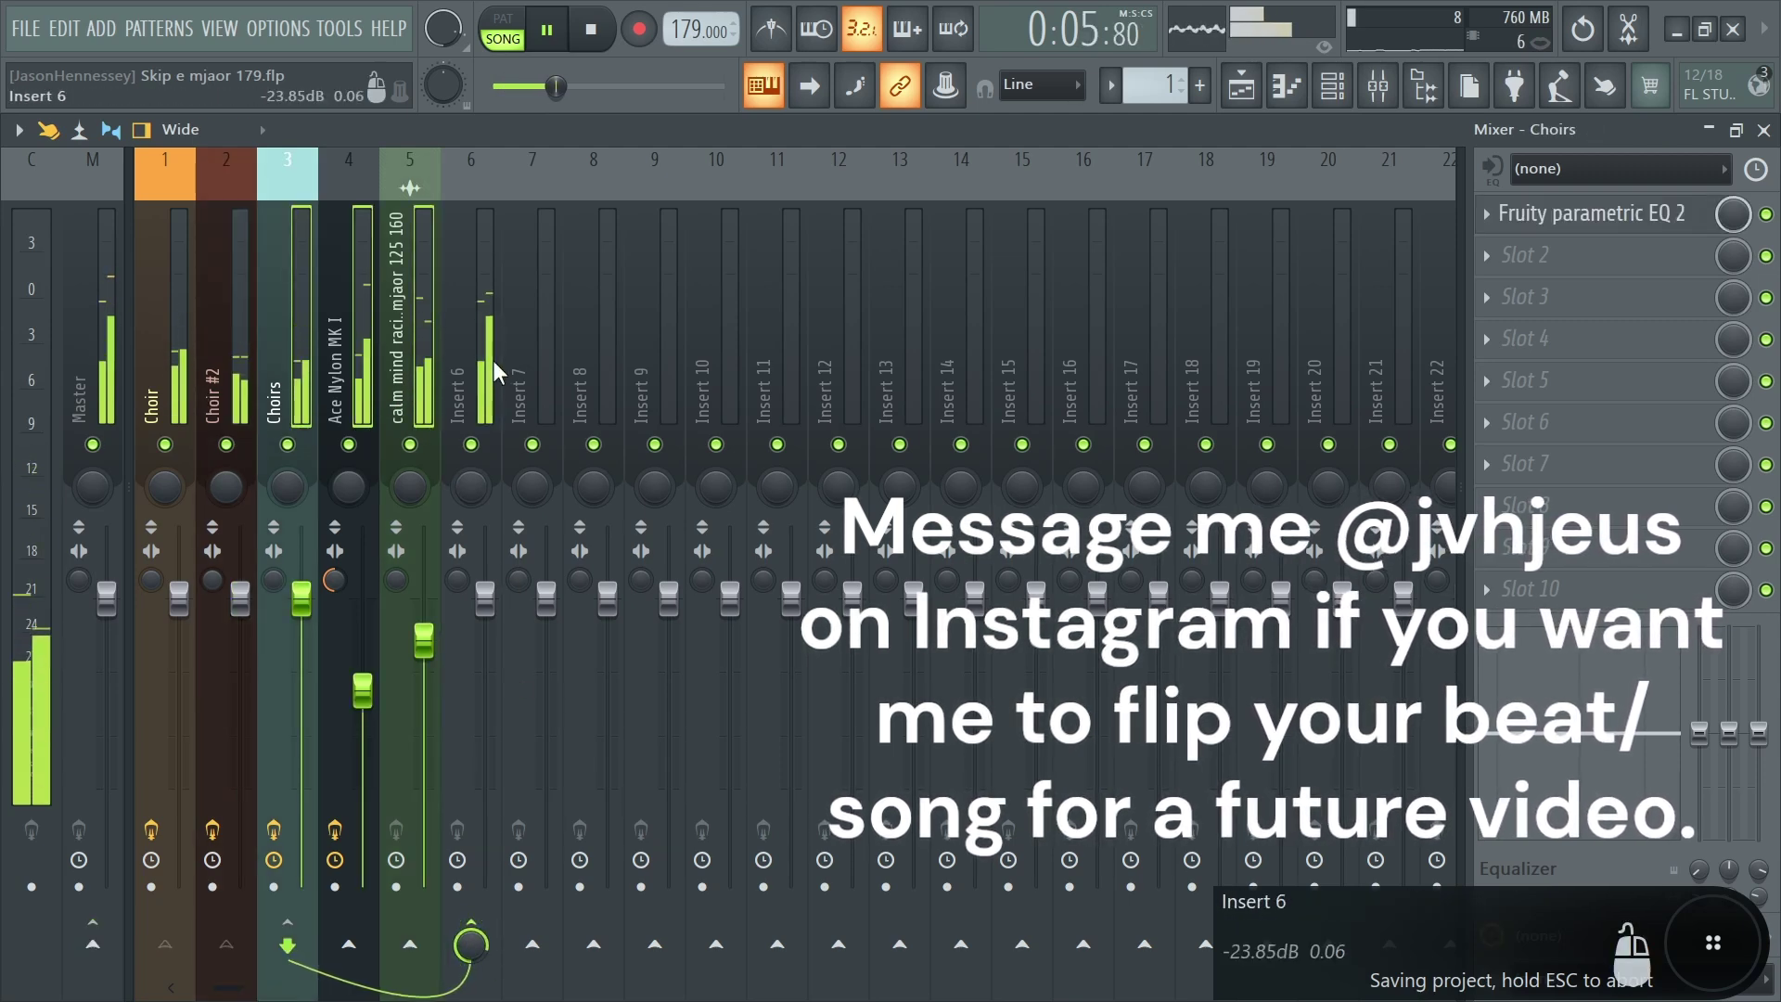
Load the All Mels mixer track state onto Insert 6.
{"action": "right_click", "coordinate": [493, 360]}
{"action": "mouse_move", "coordinate": [579, 326]}
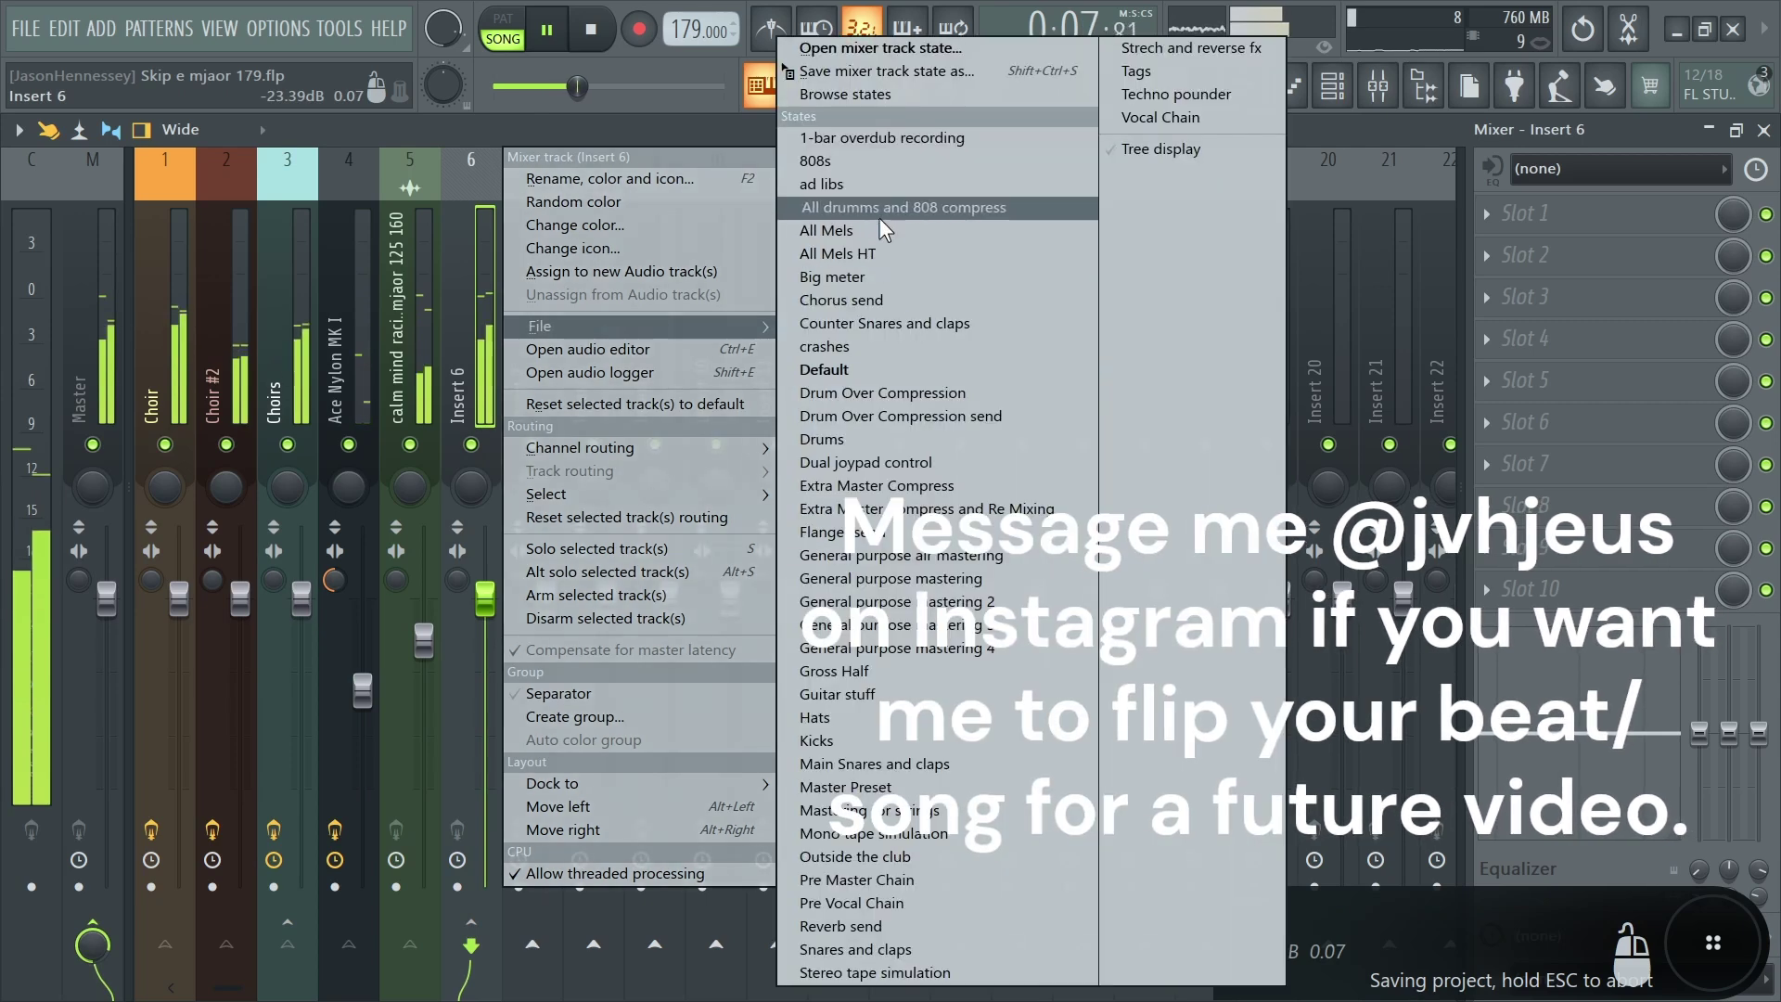
{"action": "left_click", "coordinate": [871, 229]}
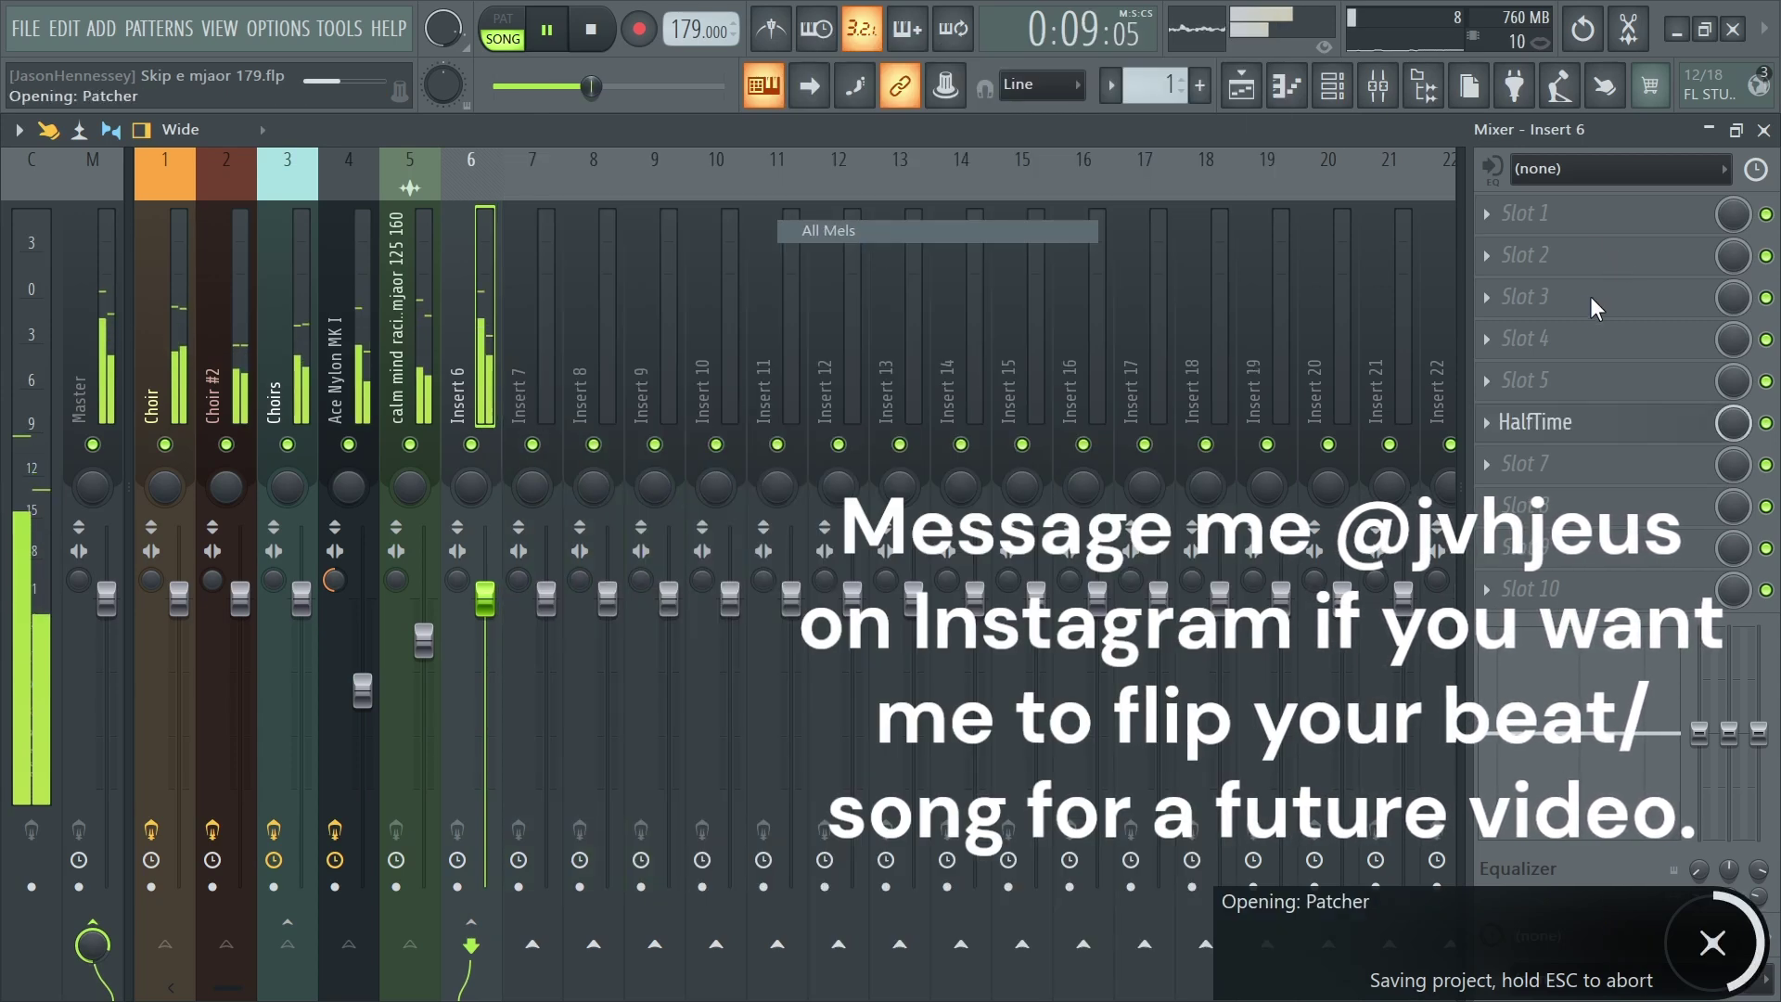
Check the Fruity Parametric EQ 2 on All Mels and adjust the ceiling of its first Fruity Limiter.
{"action": "left_click", "coordinate": [1591, 255]}
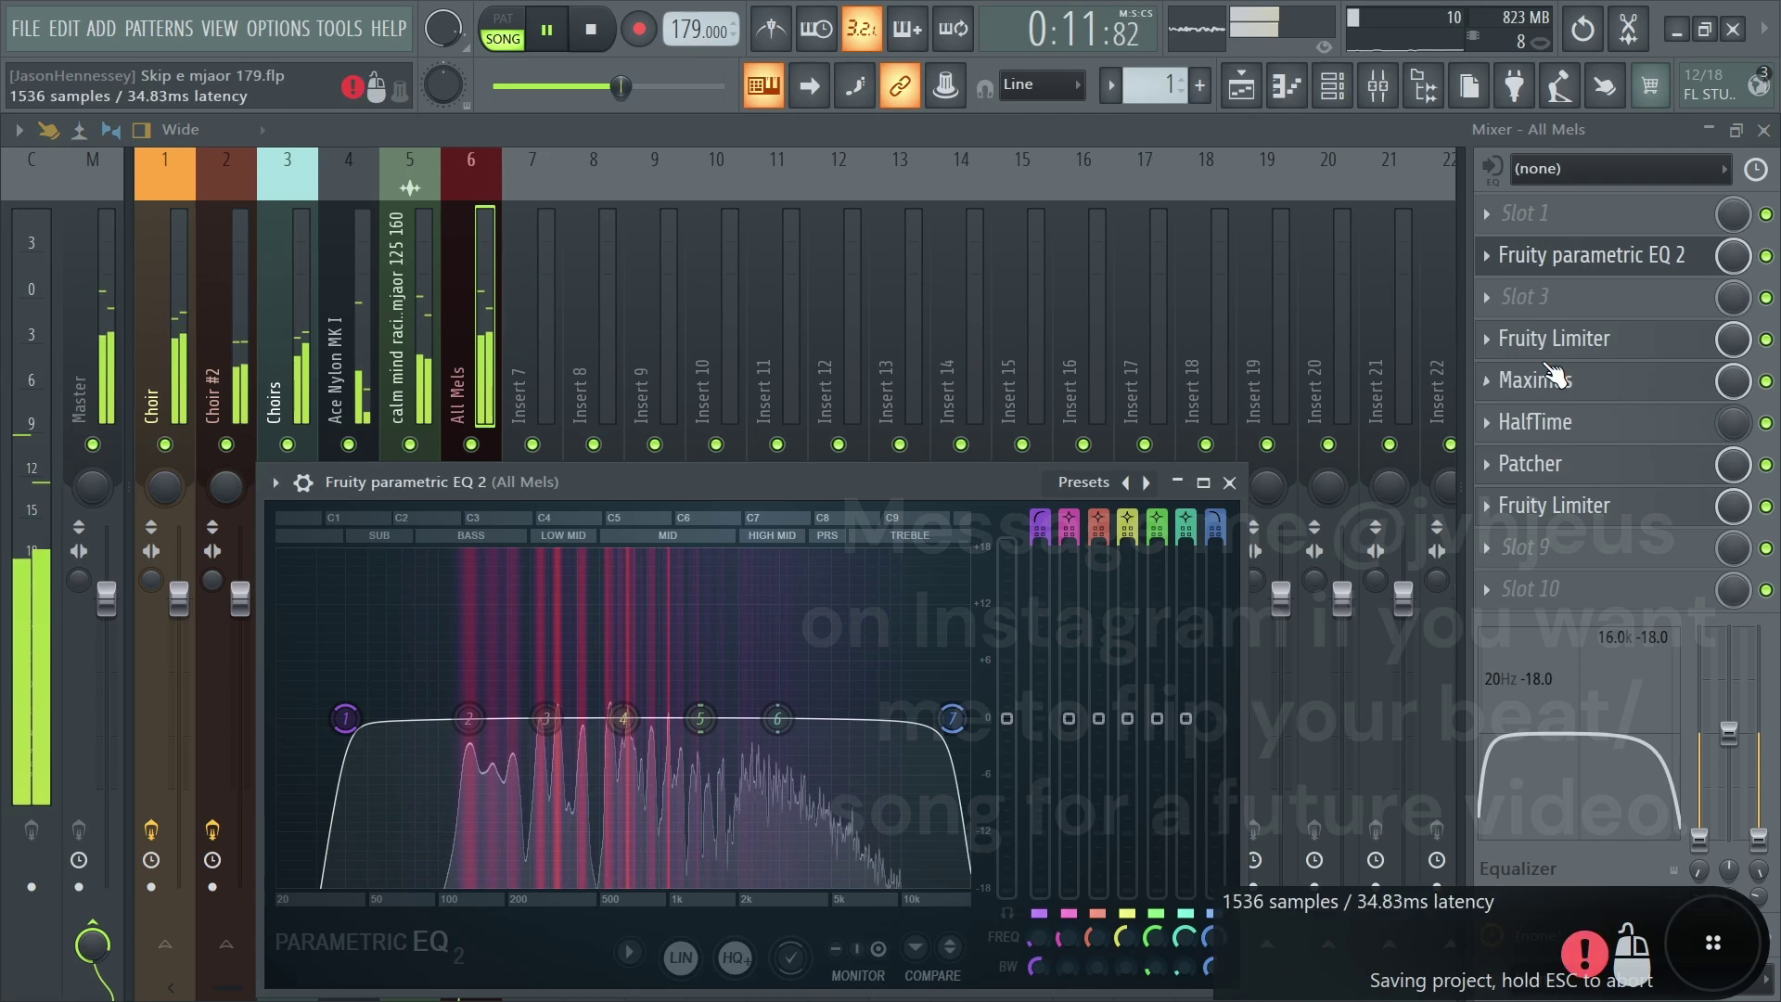
{"action": "left_click", "coordinate": [1594, 340]}
{"action": "left_click_drag", "start_coordinate": [204, 878], "coordinate": [204, 868]}
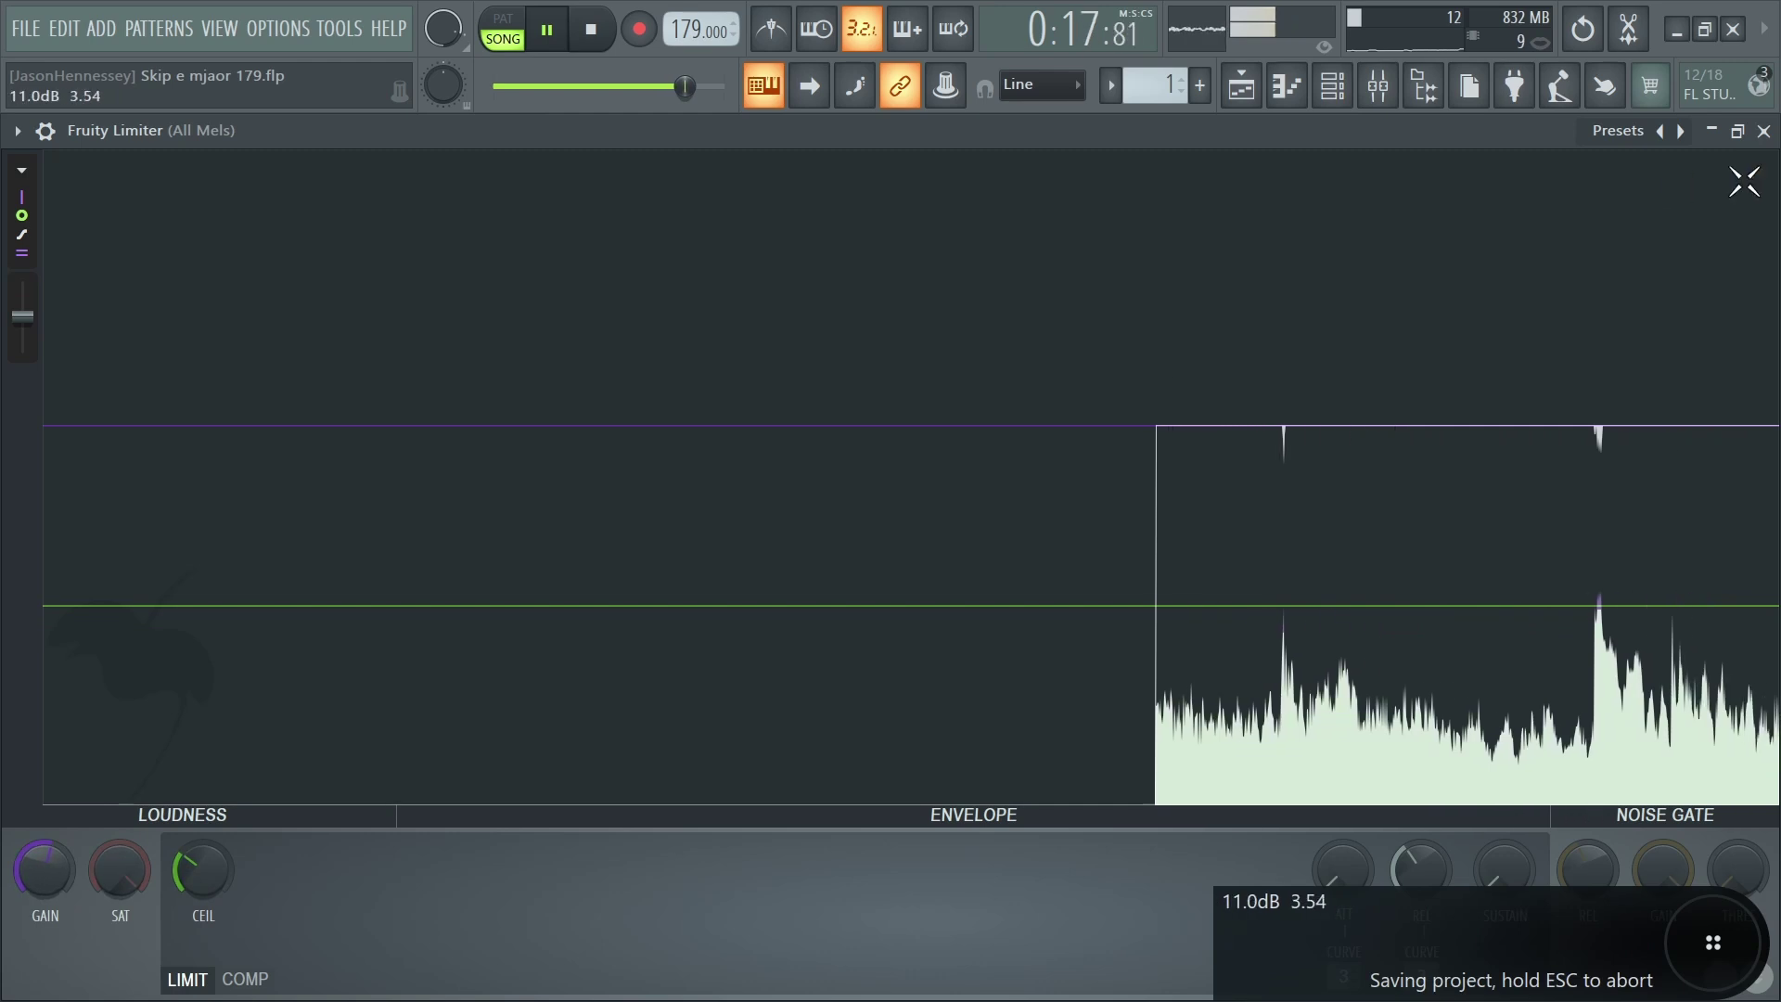
{"action": "key", "text": "Escape"}
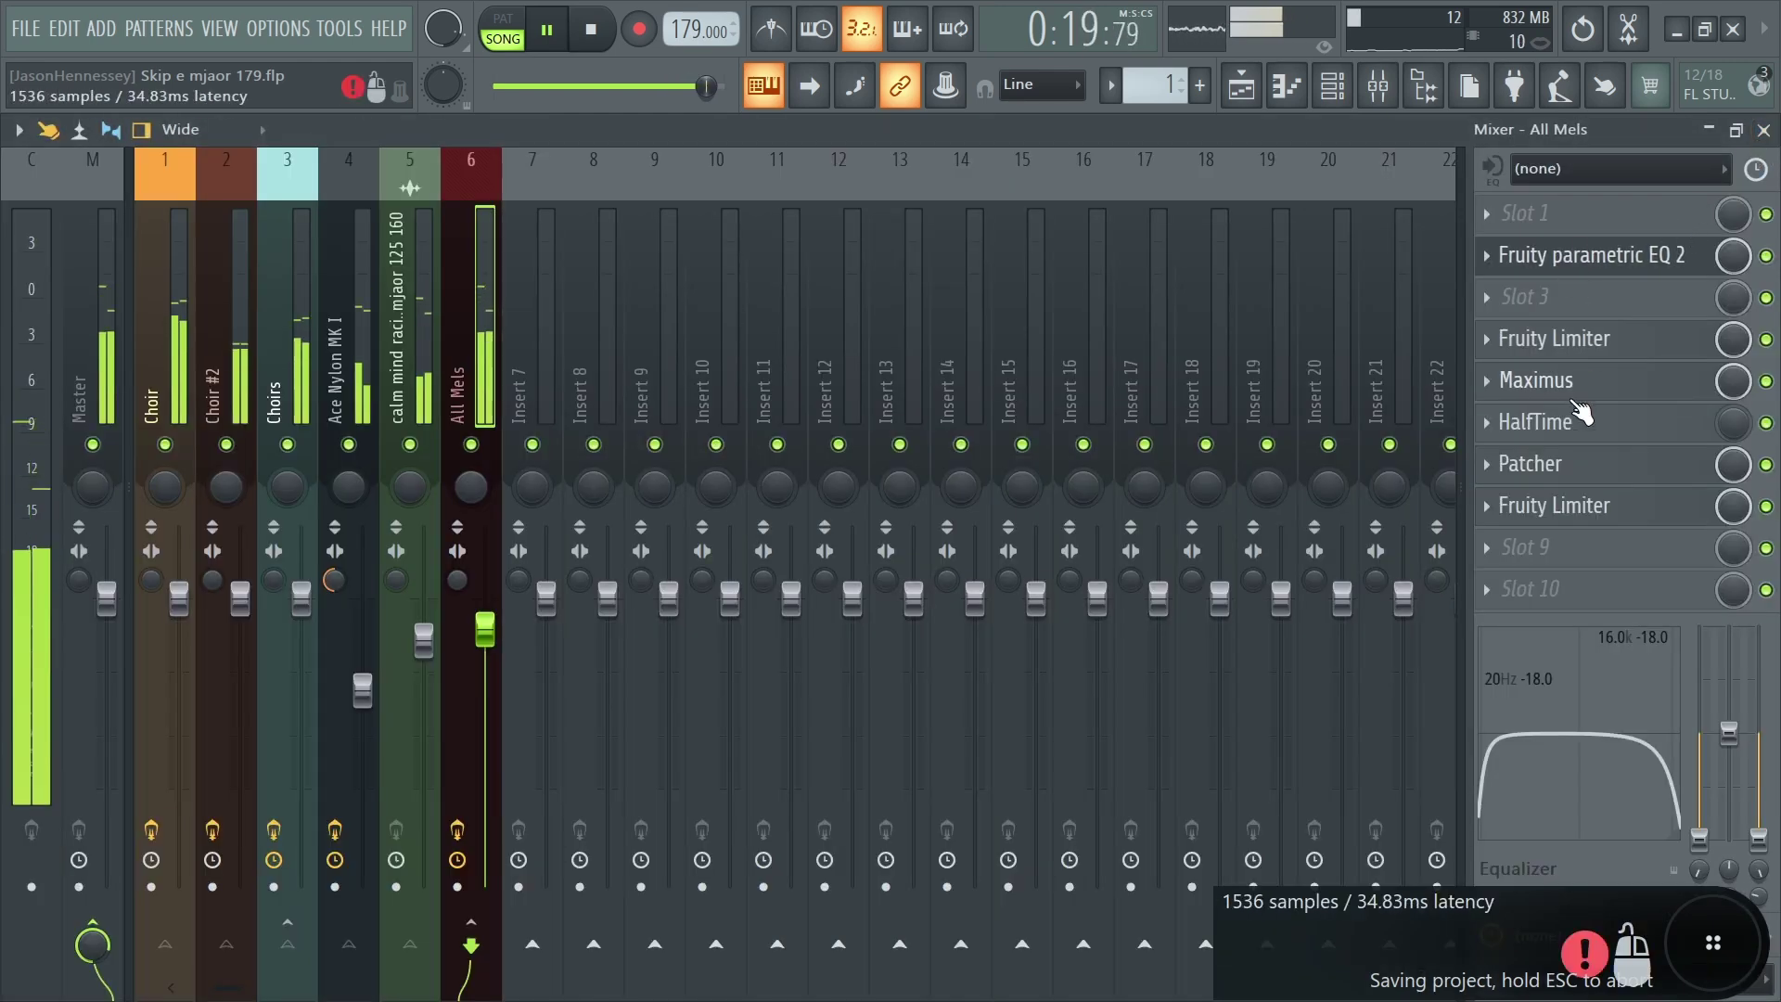
Return to the playlist and save the project.
{"action": "left_click", "coordinate": [1267, 85]}
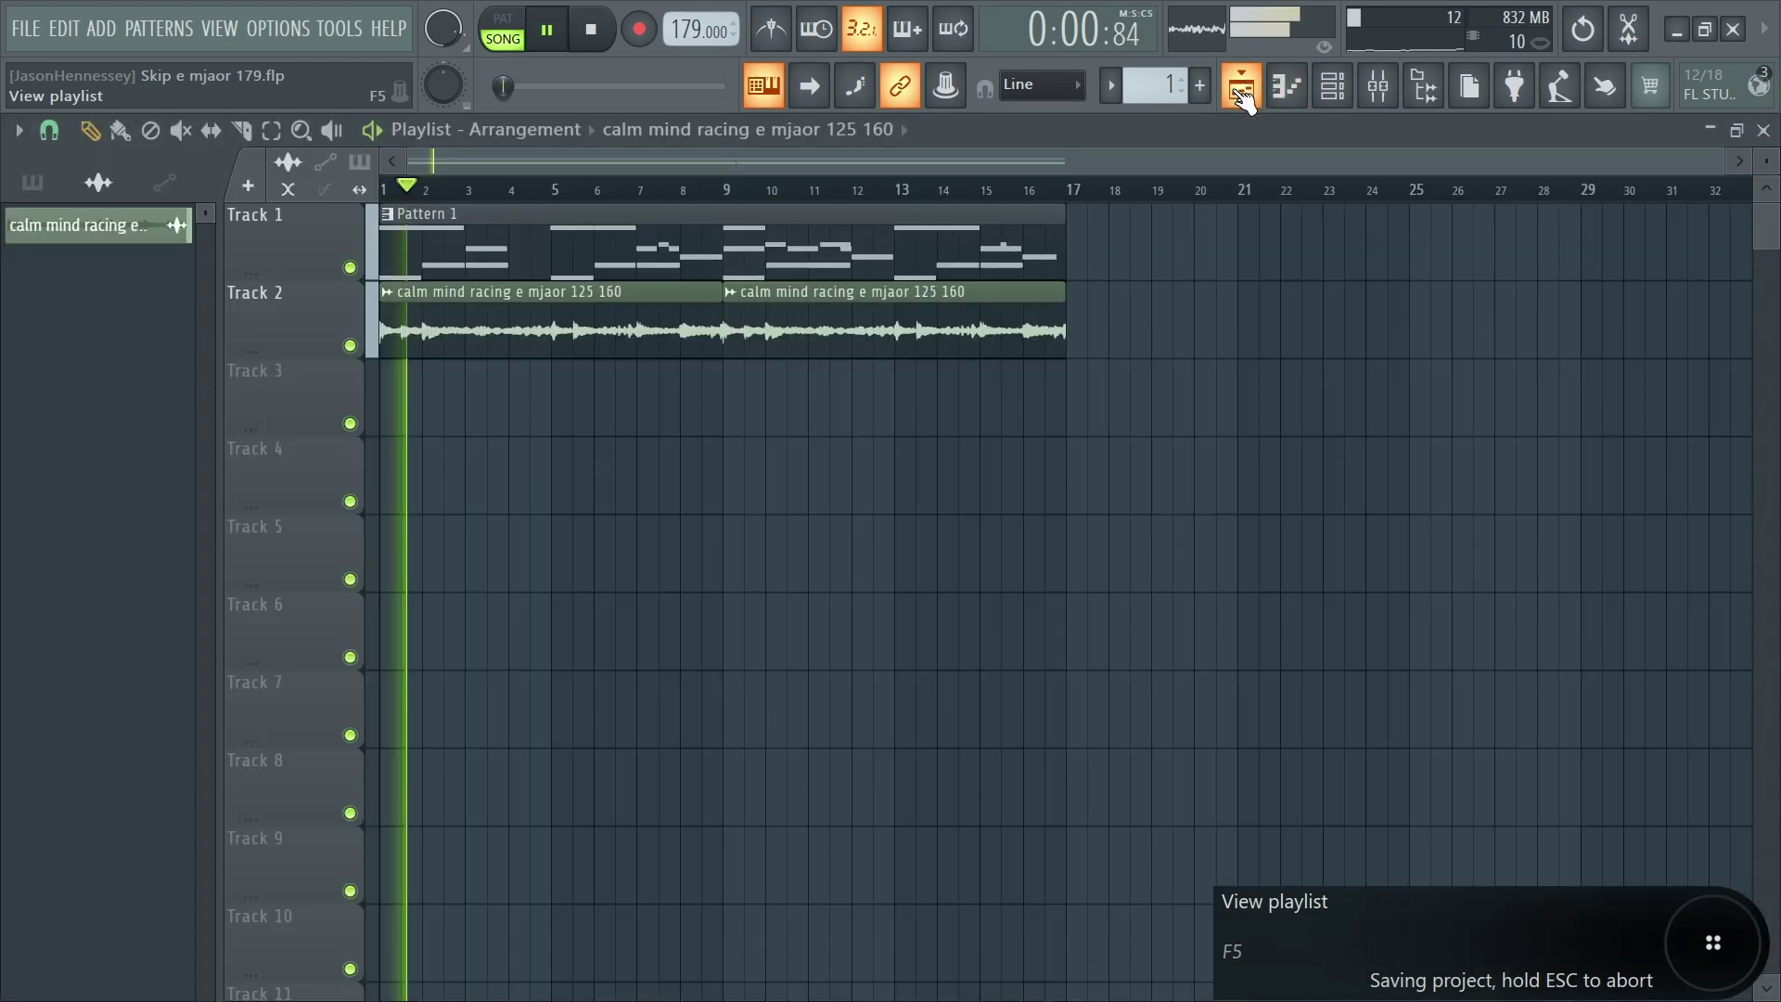
{"action": "left_click", "coordinate": [28, 35]}
{"action": "left_click", "coordinate": [41, 136]}
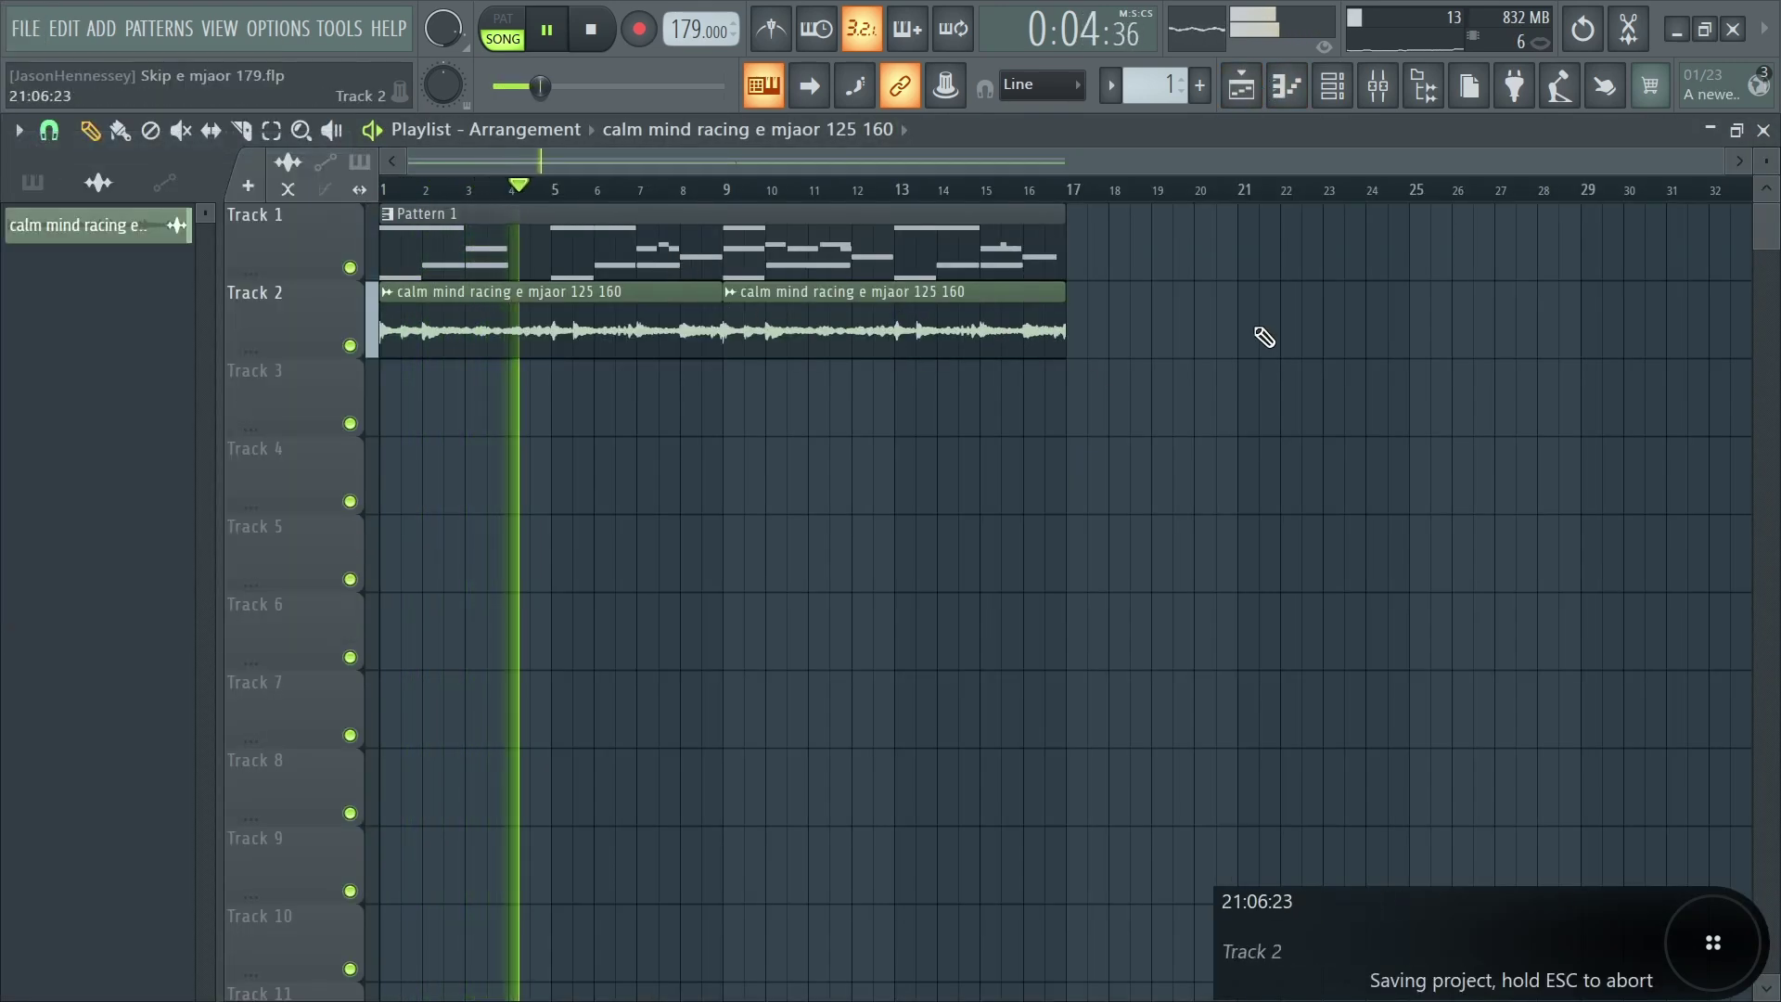